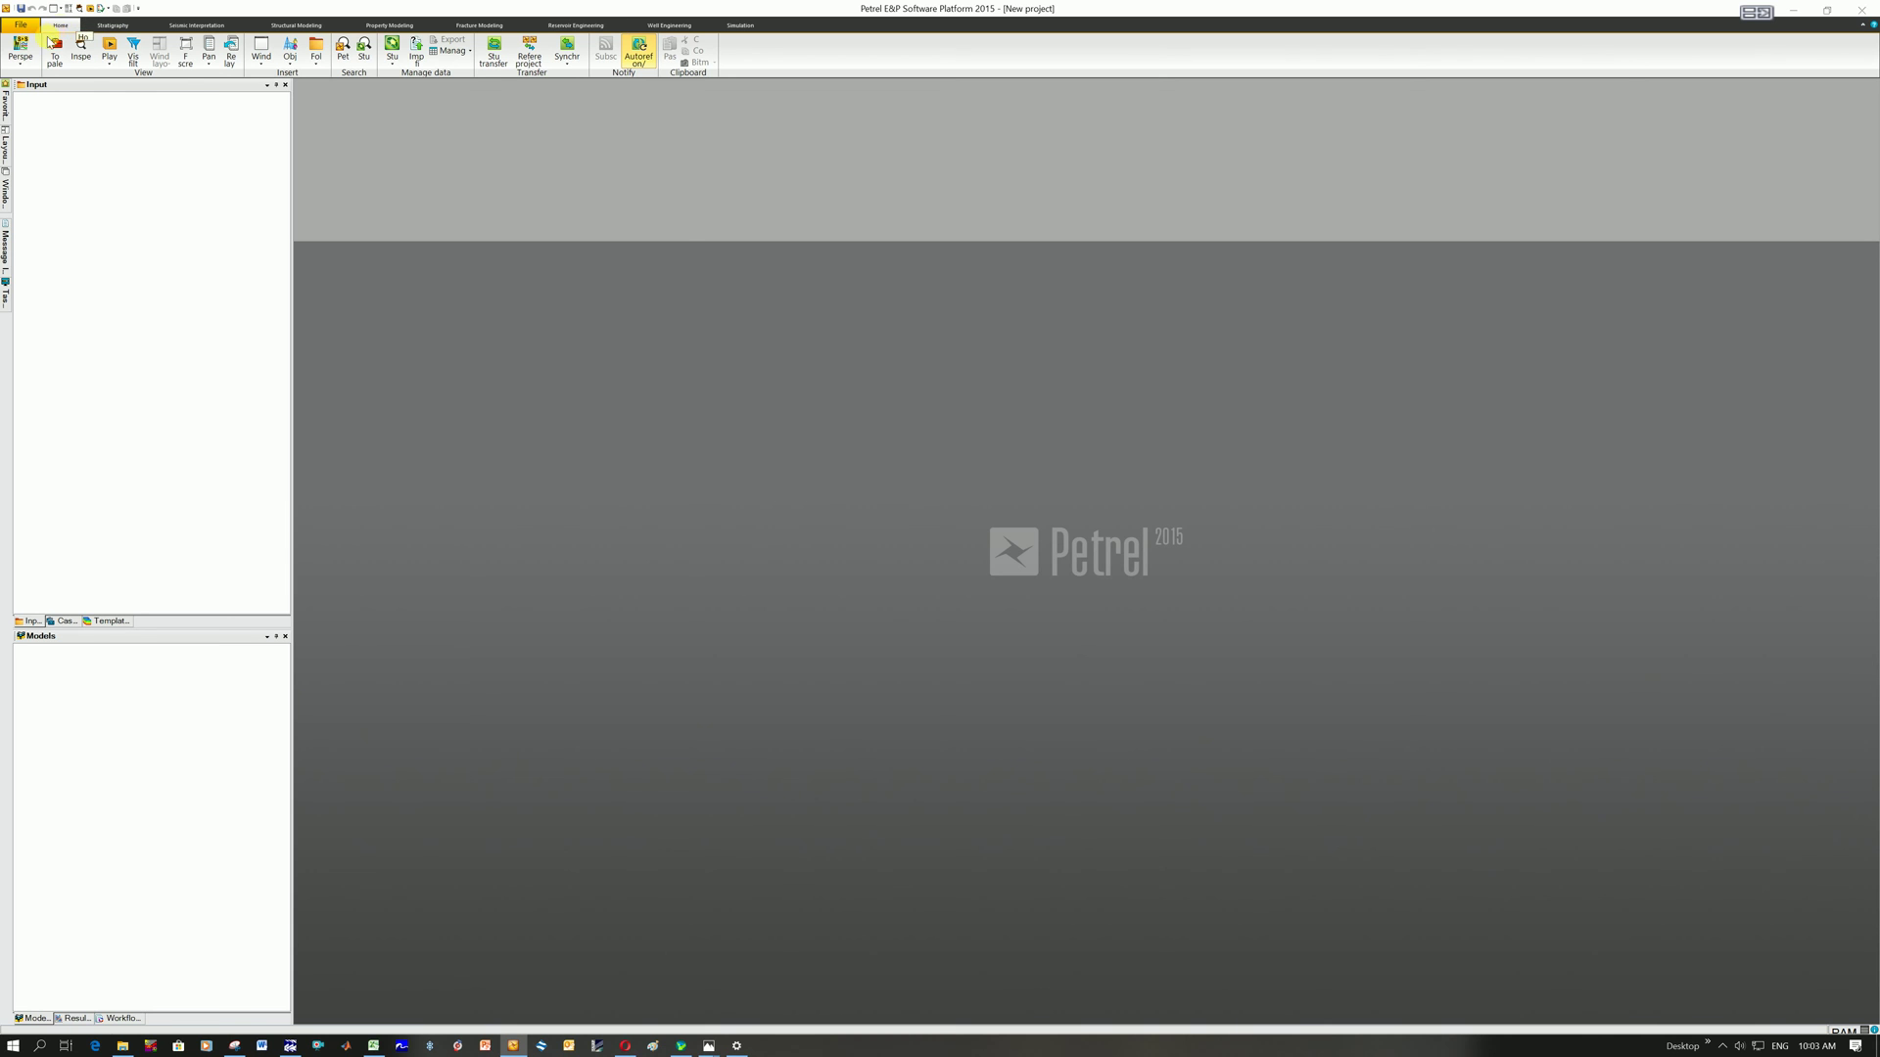
Step: Start a file import and select the five seismic files BV01-A_STK.sgy through BV01-E_STK.sgy
{"action": "left_click", "coordinate": [418, 51]}
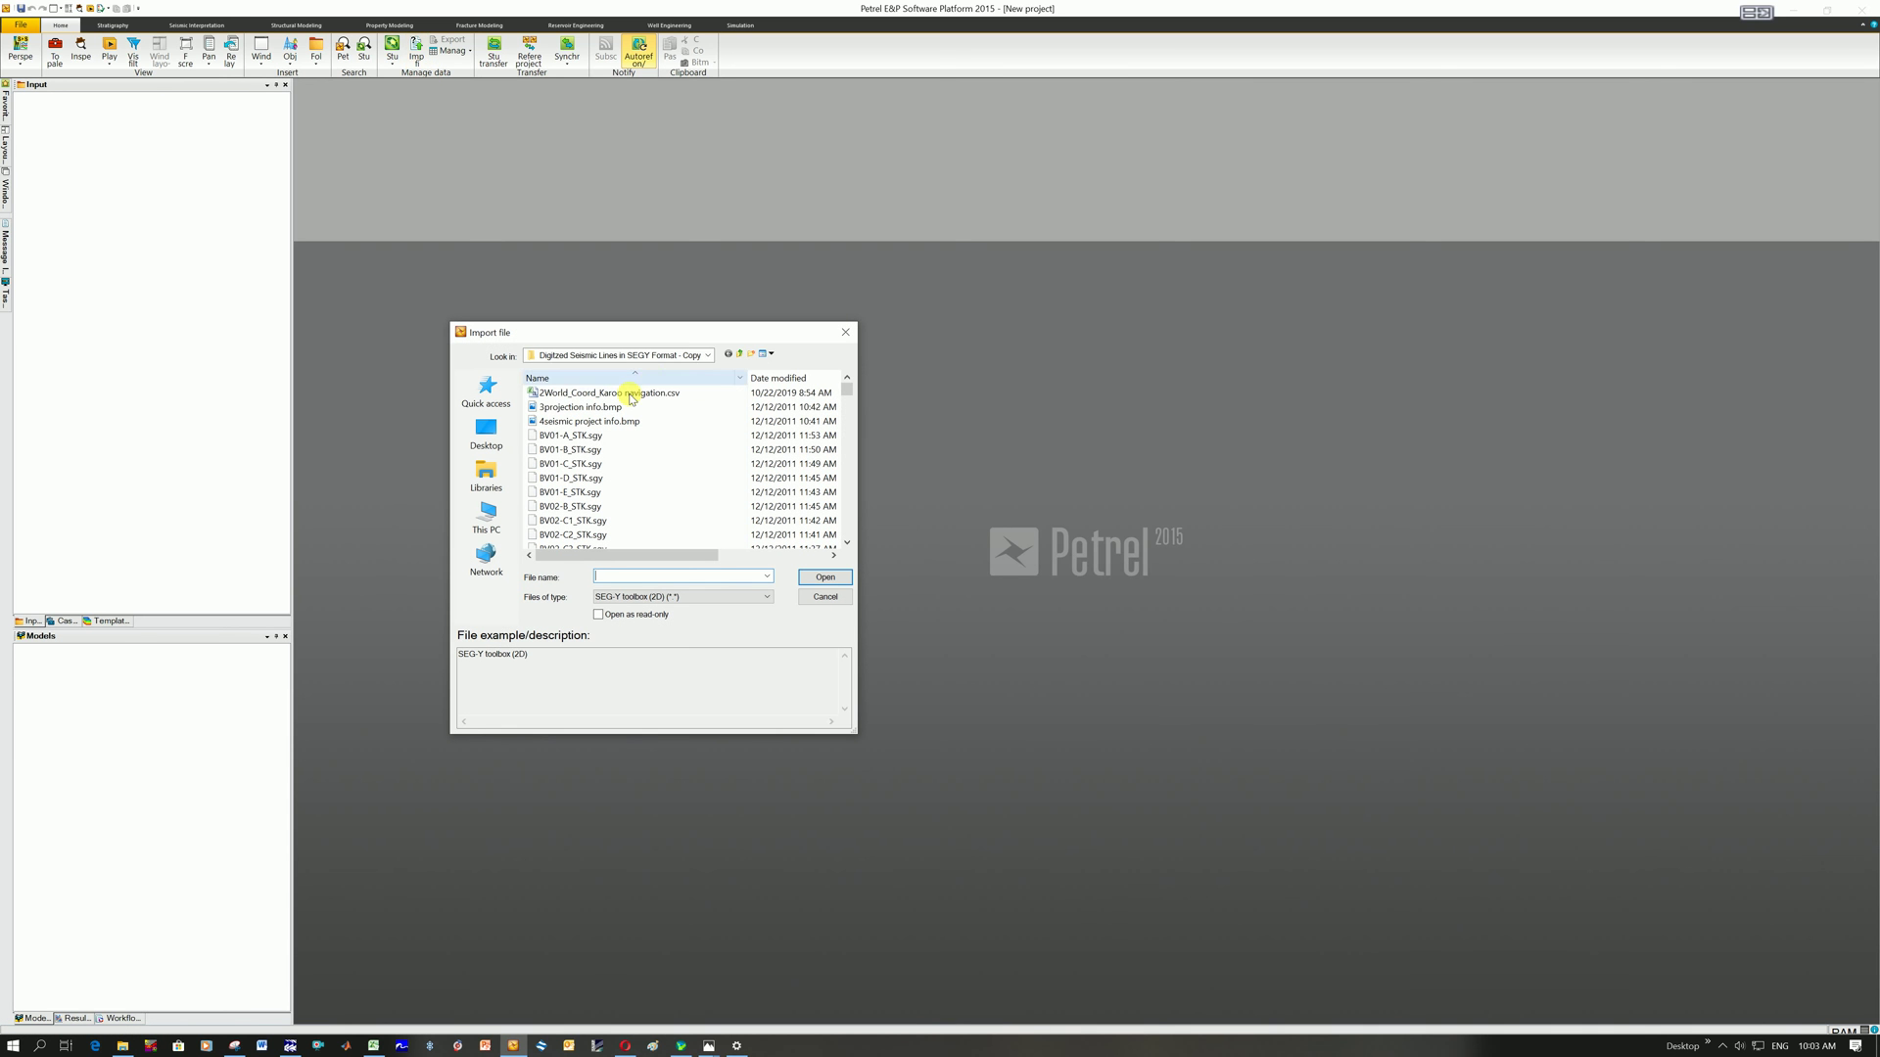
{"action": "left_click", "coordinate": [573, 434]}
{"action": "scroll", "coordinate": [573, 439], "scroll_direction": "down", "scroll_amount": 1}
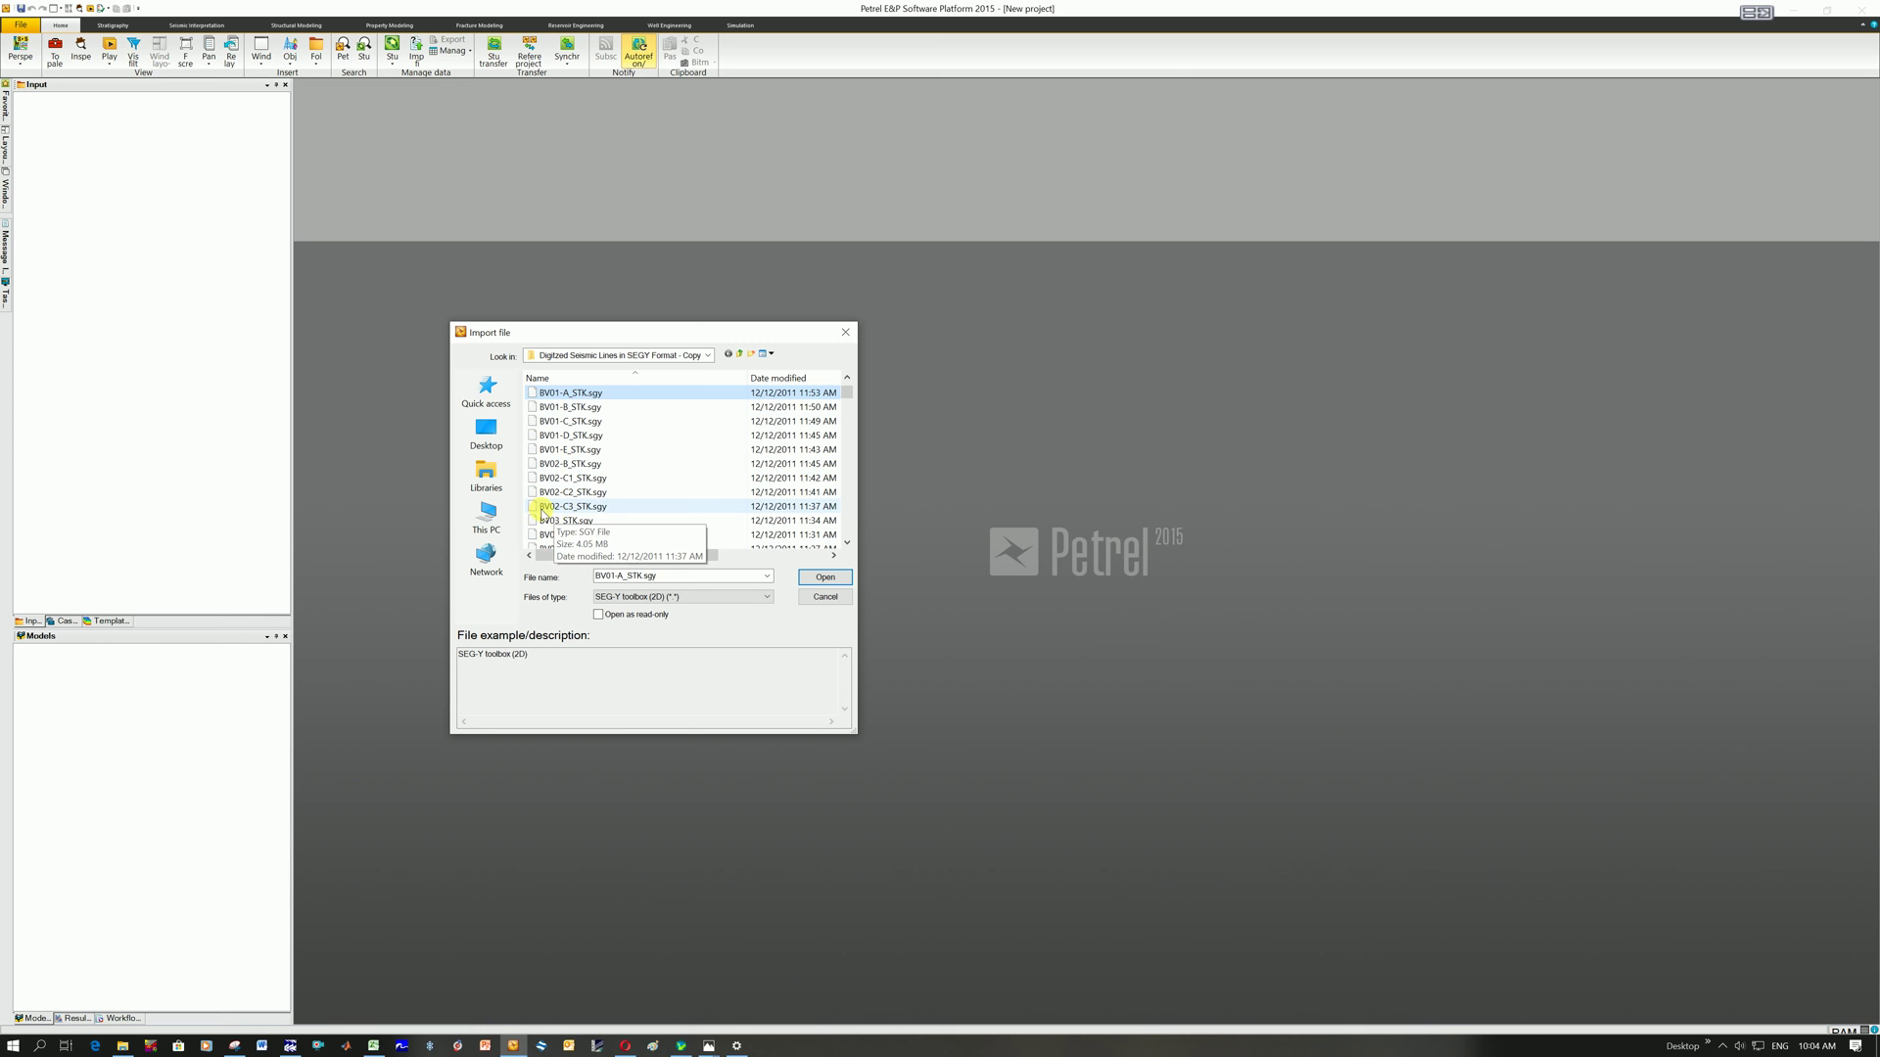
{"action": "left_click", "coordinate": [570, 506]}
{"action": "left_click", "coordinate": [567, 478]}
{"action": "scroll", "coordinate": [573, 460], "scroll_direction": "up", "scroll_amount": 1}
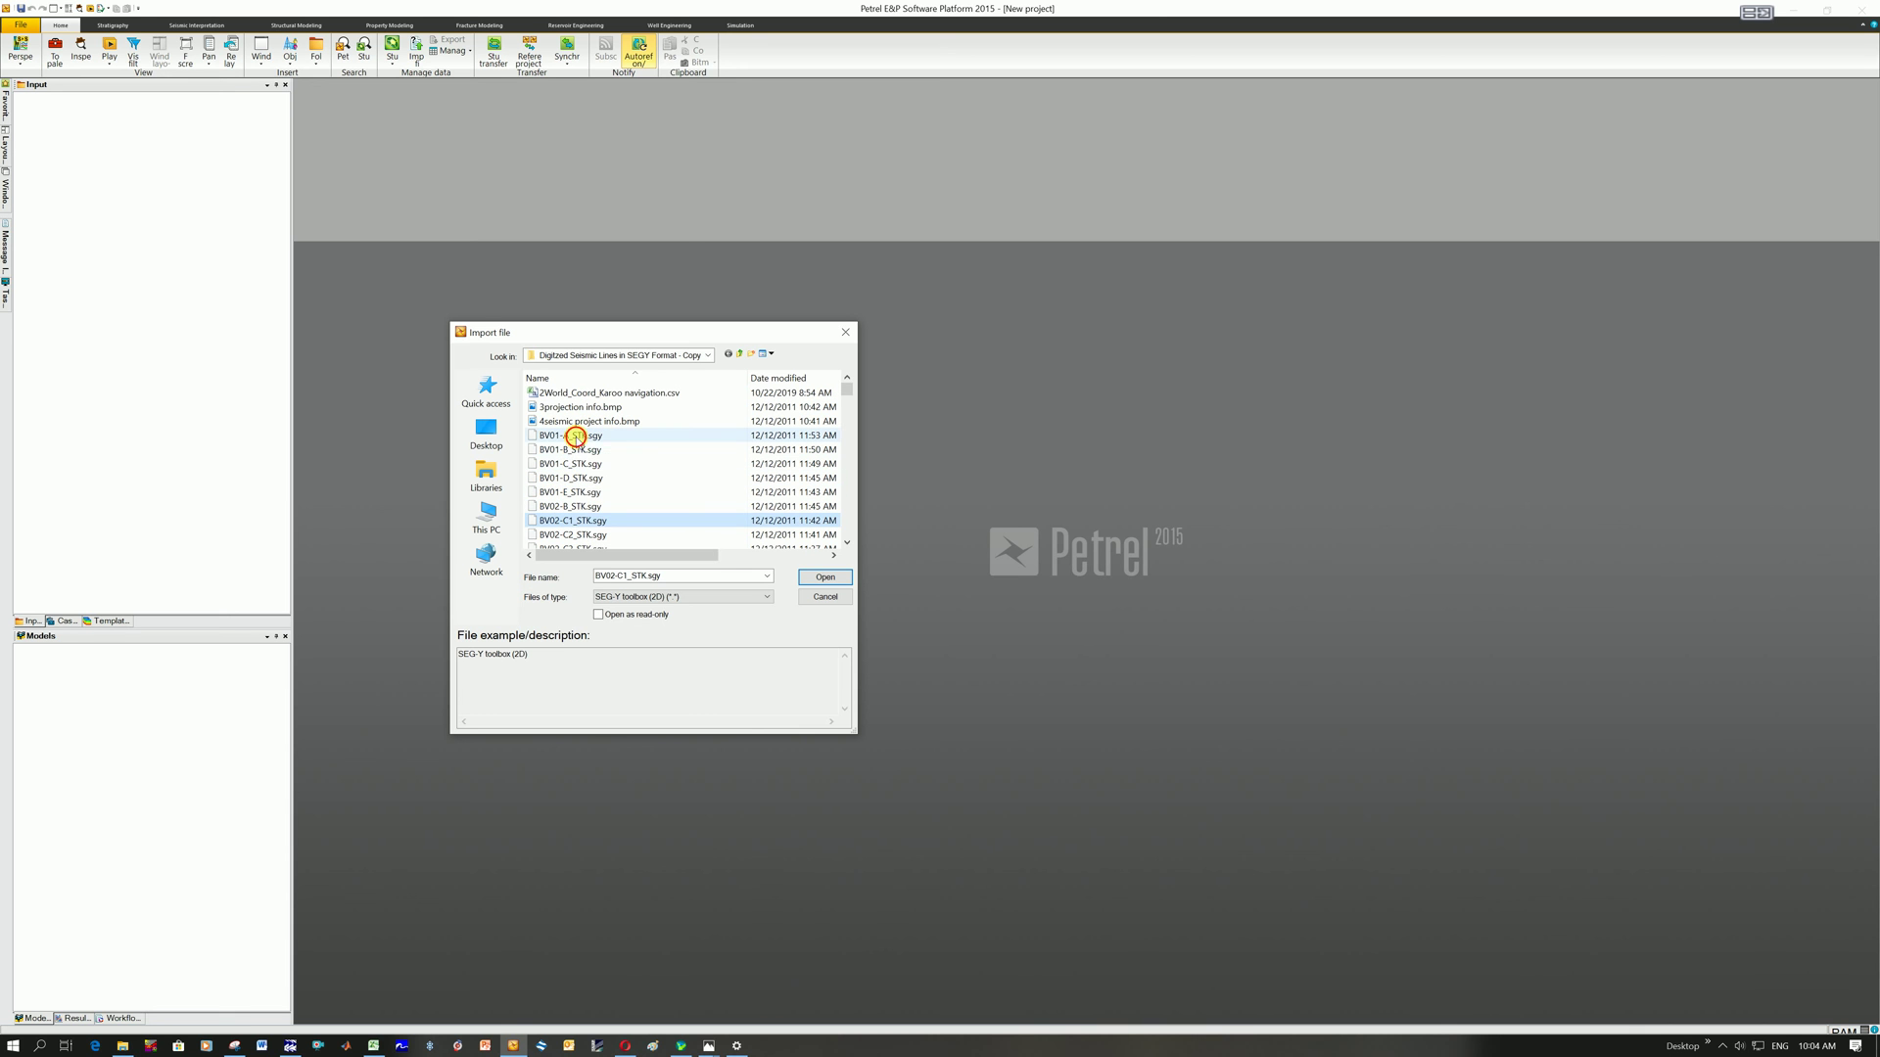
{"action": "left_click", "coordinate": [576, 435]}
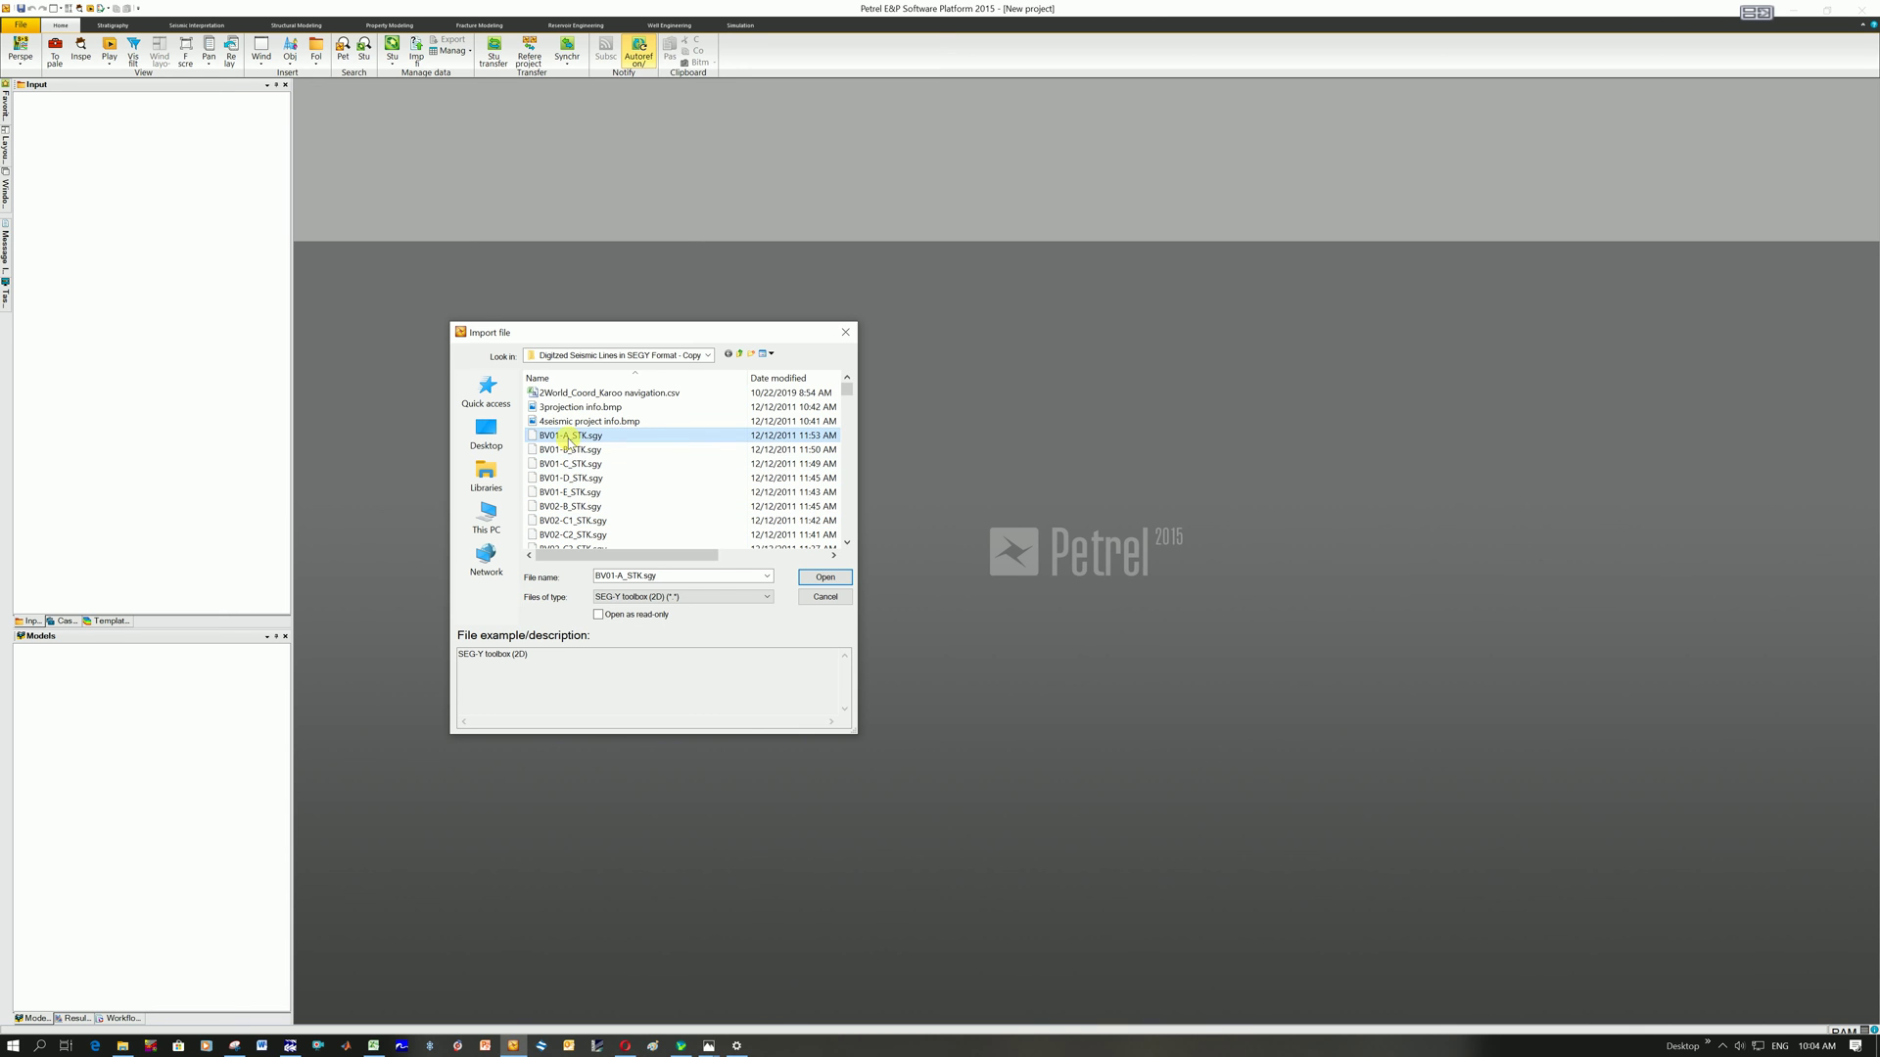
{"action": "left_click", "coordinate": [583, 494], "text": "shift"}
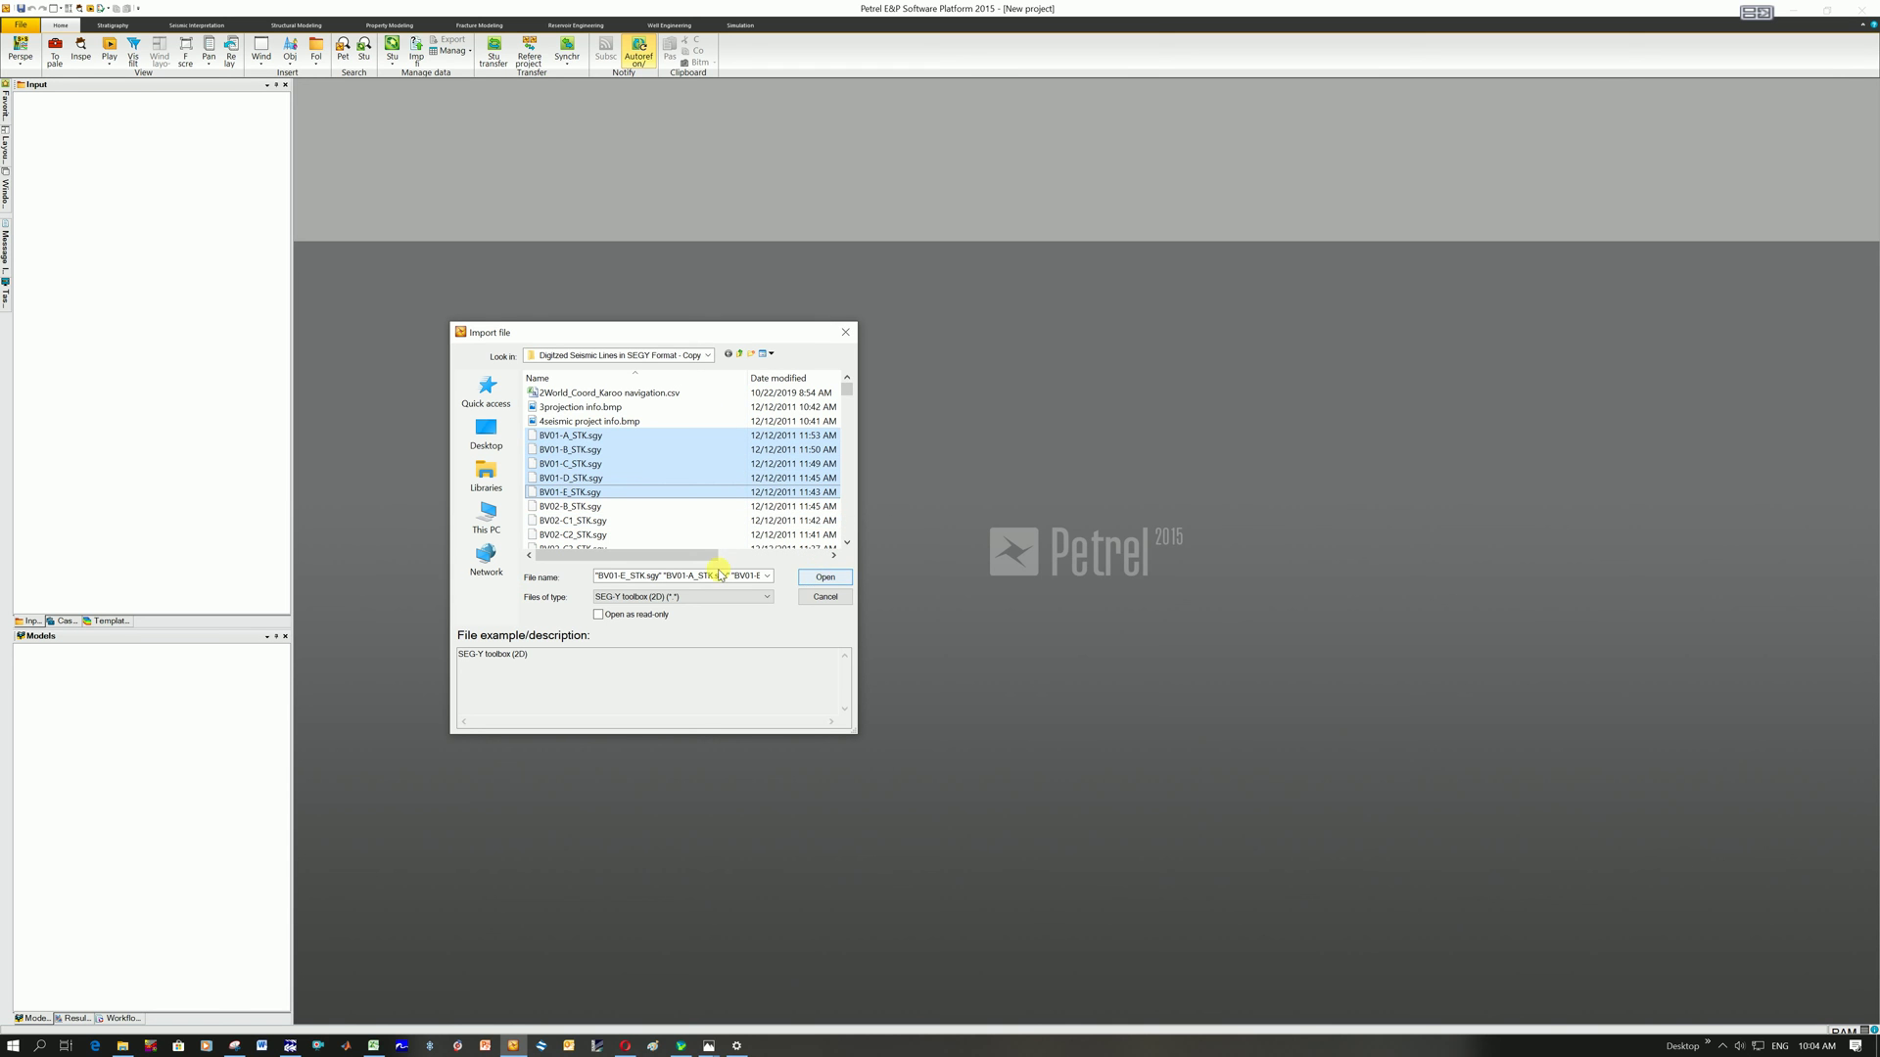
Step: Set the import file type to SEG-Y toolbox (2D) and open the selected BV01 files
{"action": "left_click", "coordinate": [641, 597]}
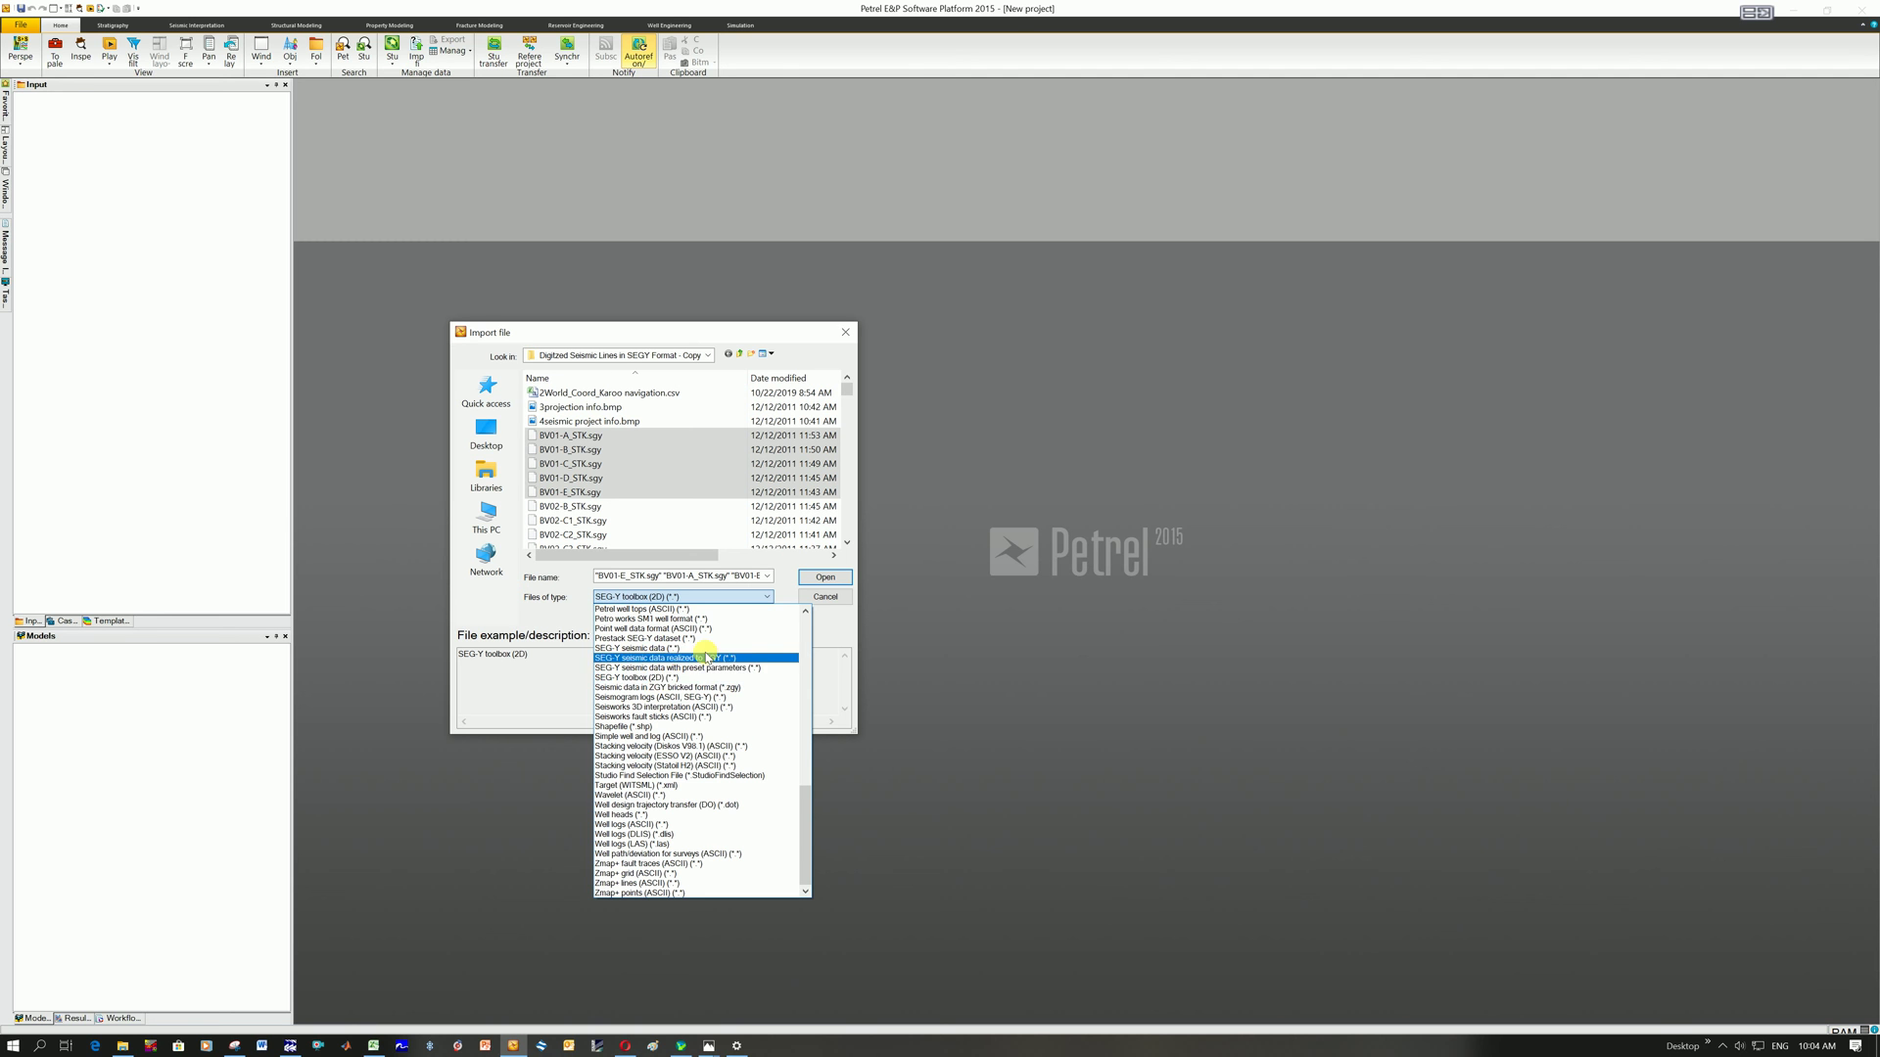
{"action": "left_click", "coordinate": [635, 678]}
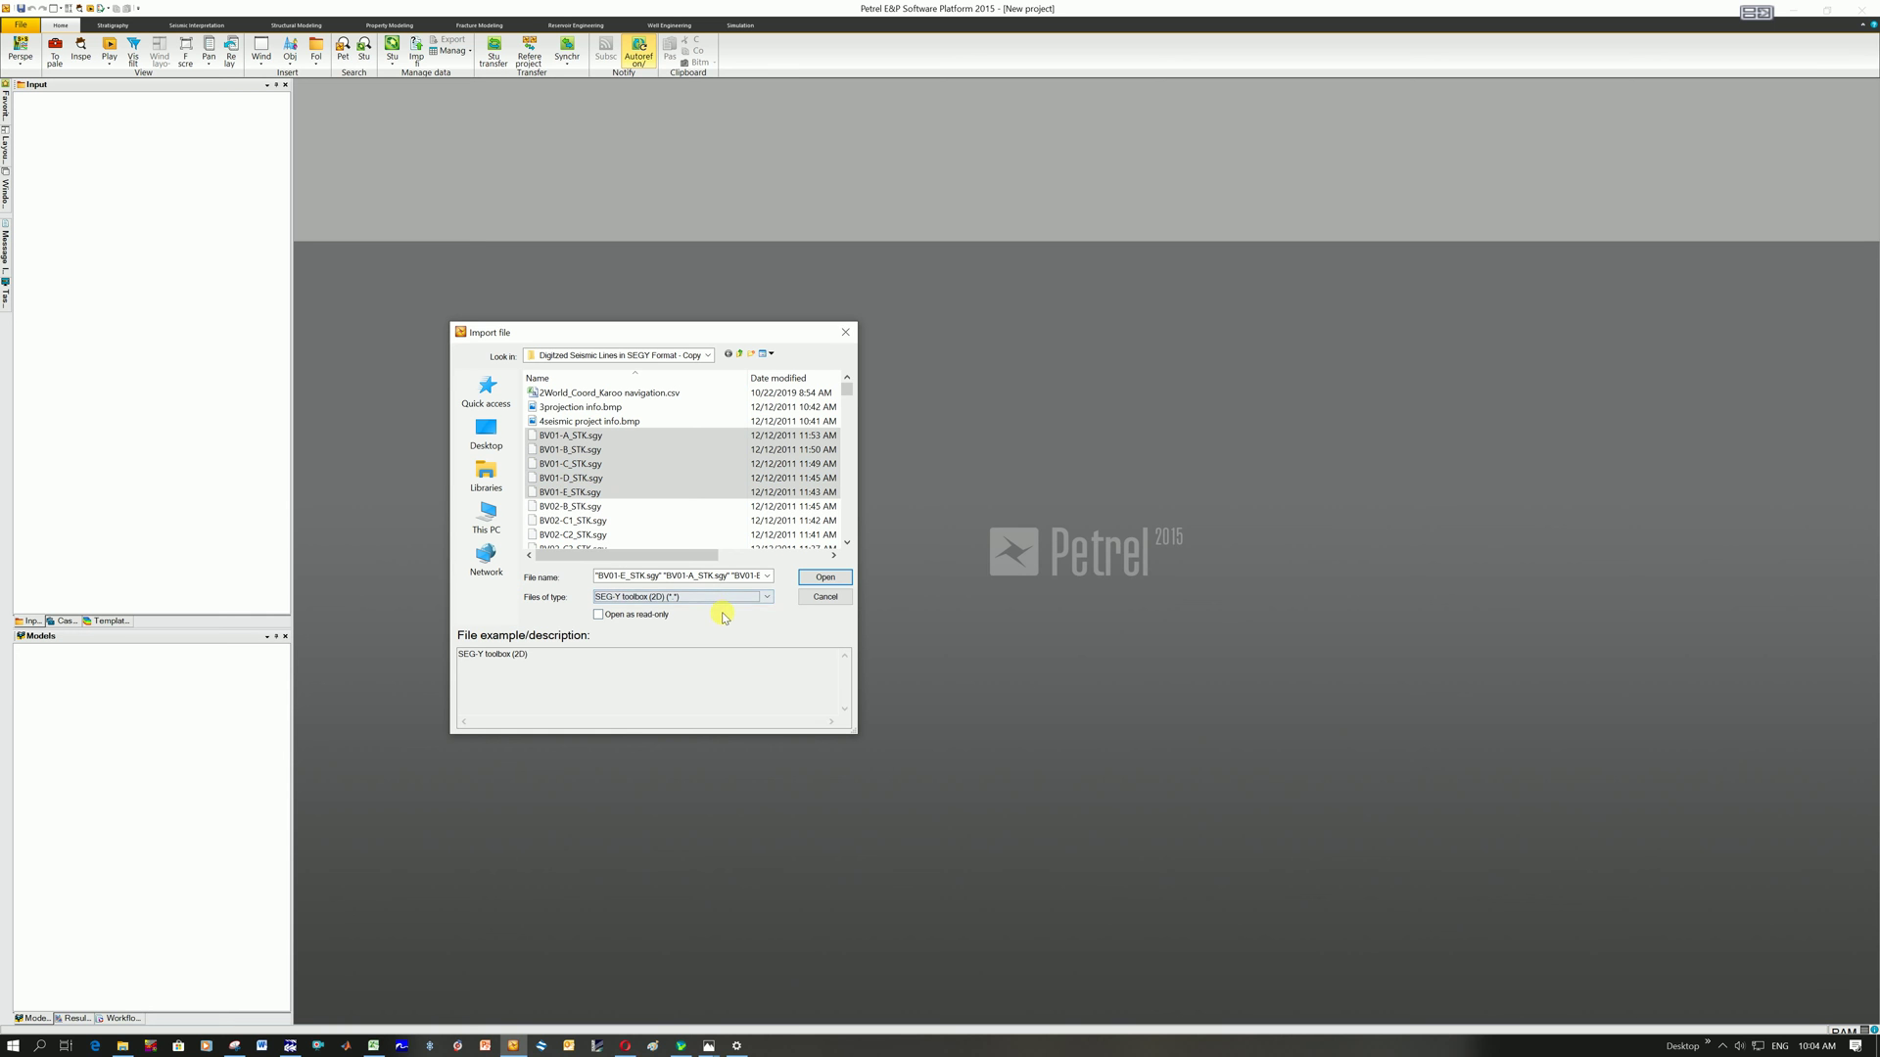
{"action": "left_click", "coordinate": [629, 600]}
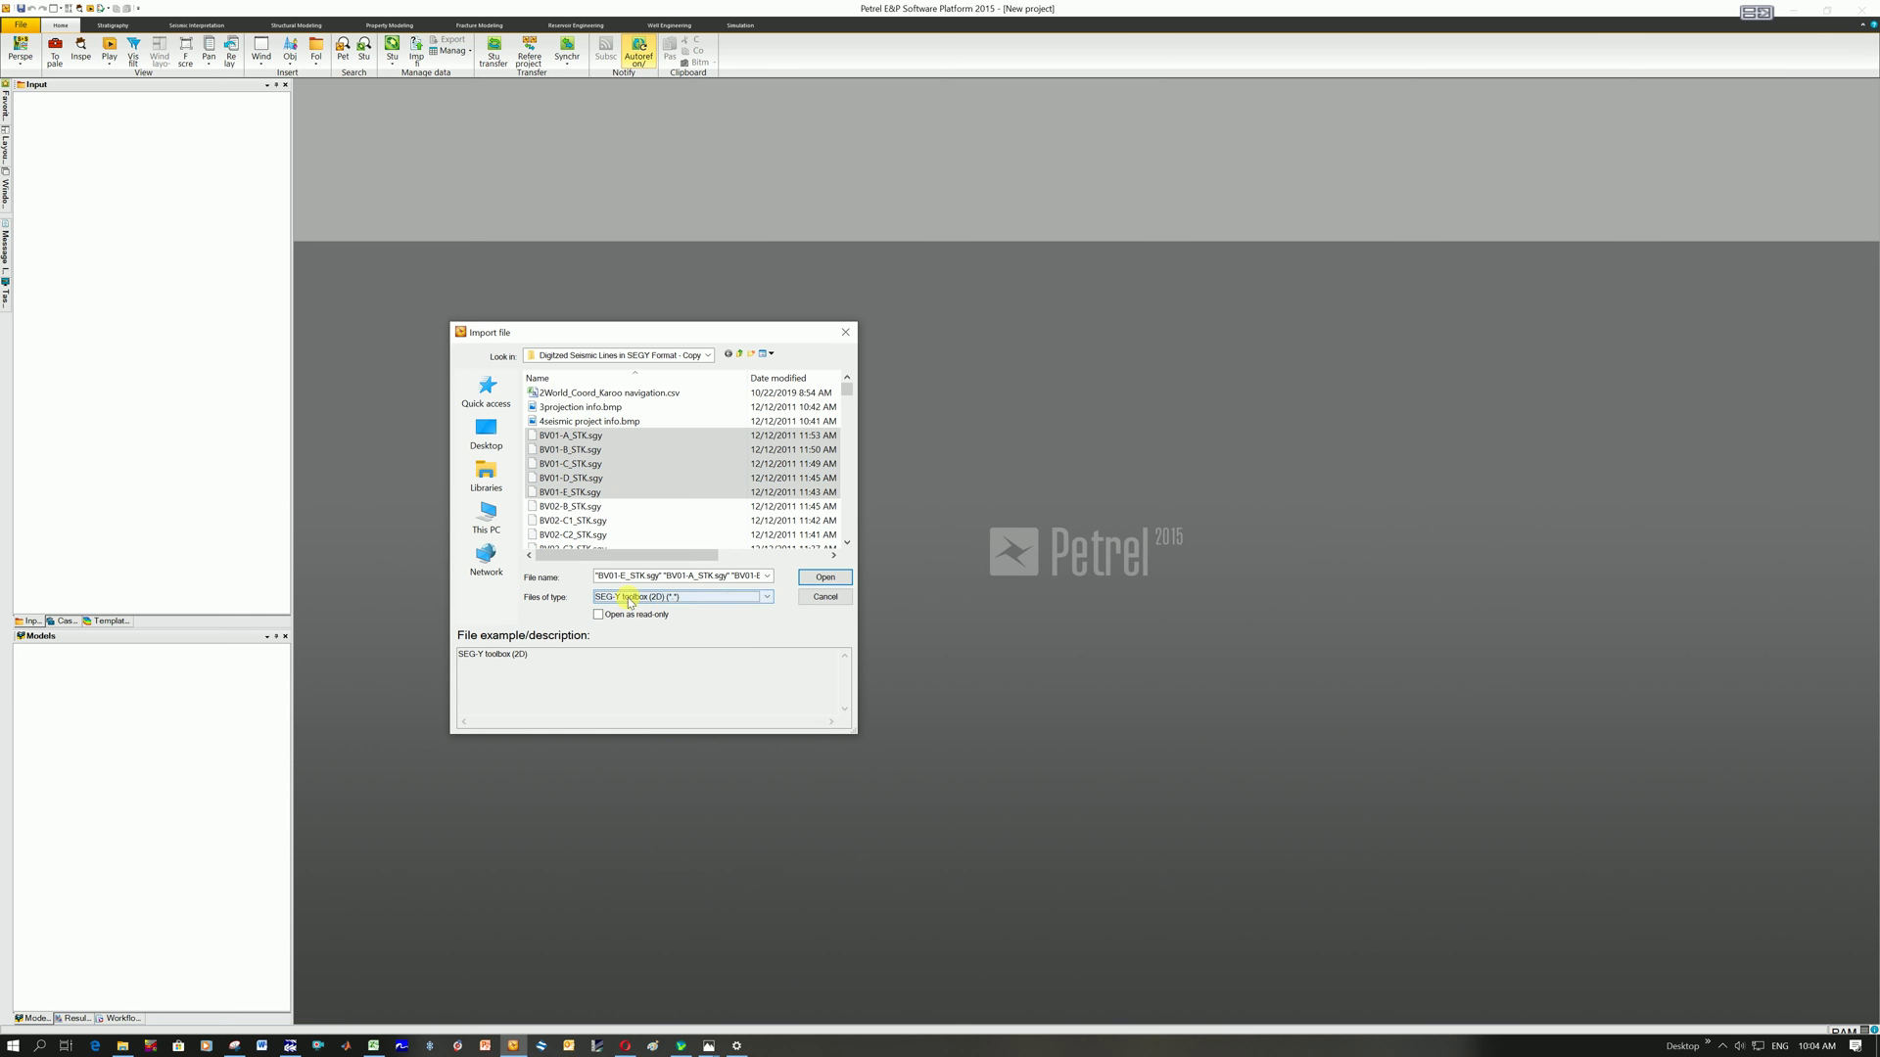
{"action": "left_click", "coordinate": [827, 579]}
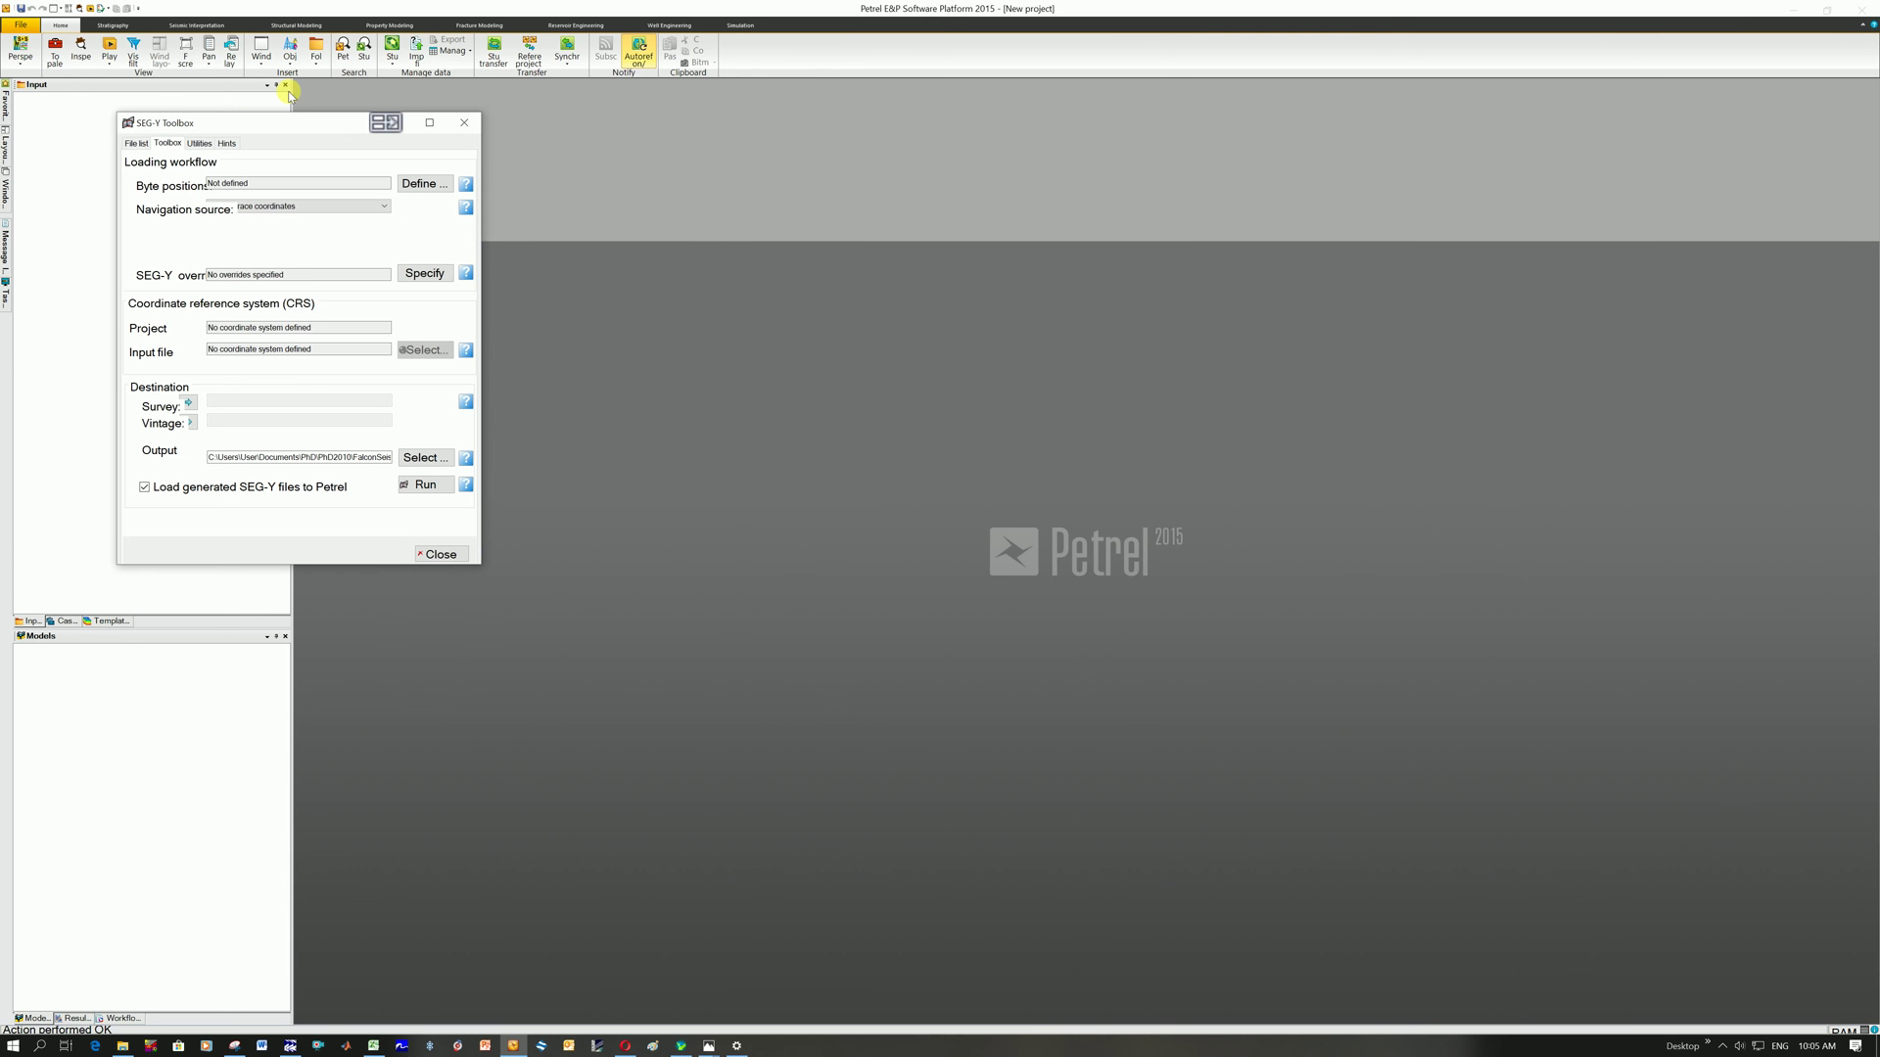
Step: Maximize the SEG-Y Toolbox window and check its input file list before returning to the loading workflow
{"action": "left_click_drag", "start_coordinate": [277, 127], "coordinate": [344, 156]}
{"action": "left_click_drag", "start_coordinate": [466, 228], "coordinate": [526, 267]}
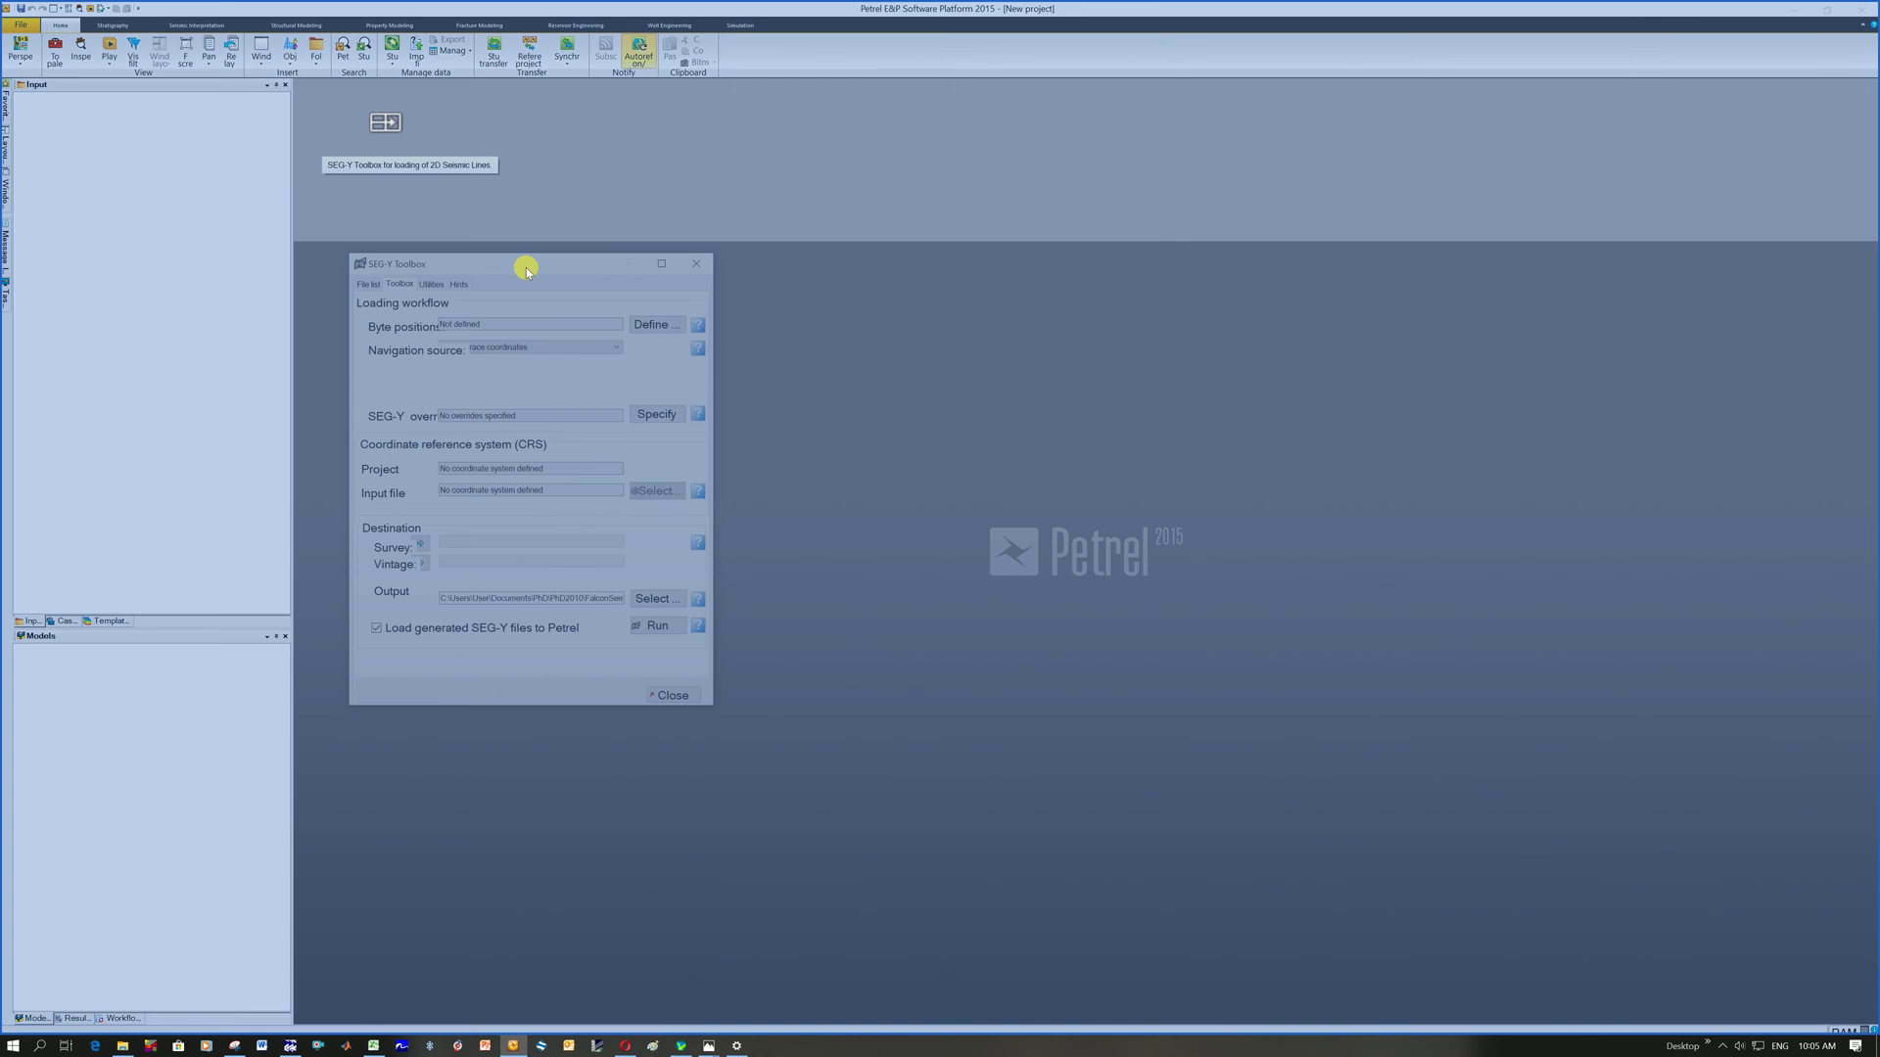
{"action": "double_click", "coordinate": [526, 267]}
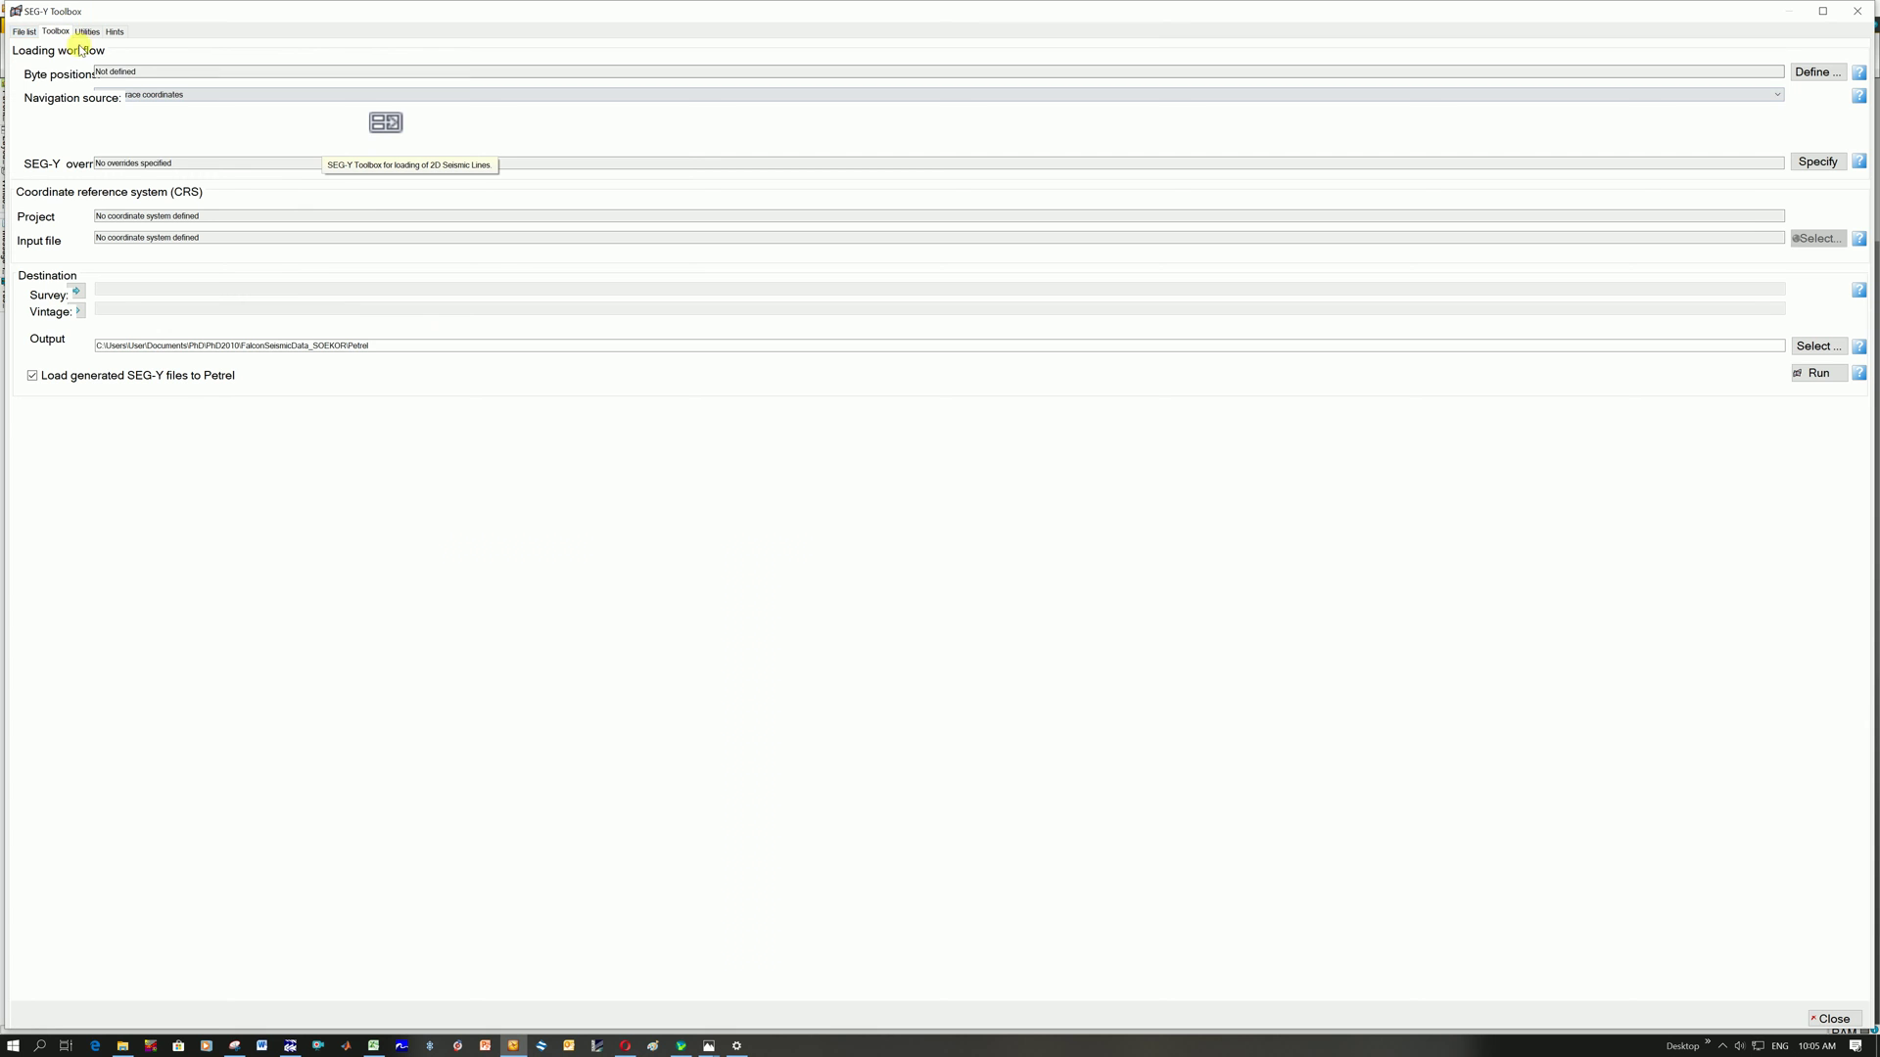
{"action": "left_click", "coordinate": [23, 31]}
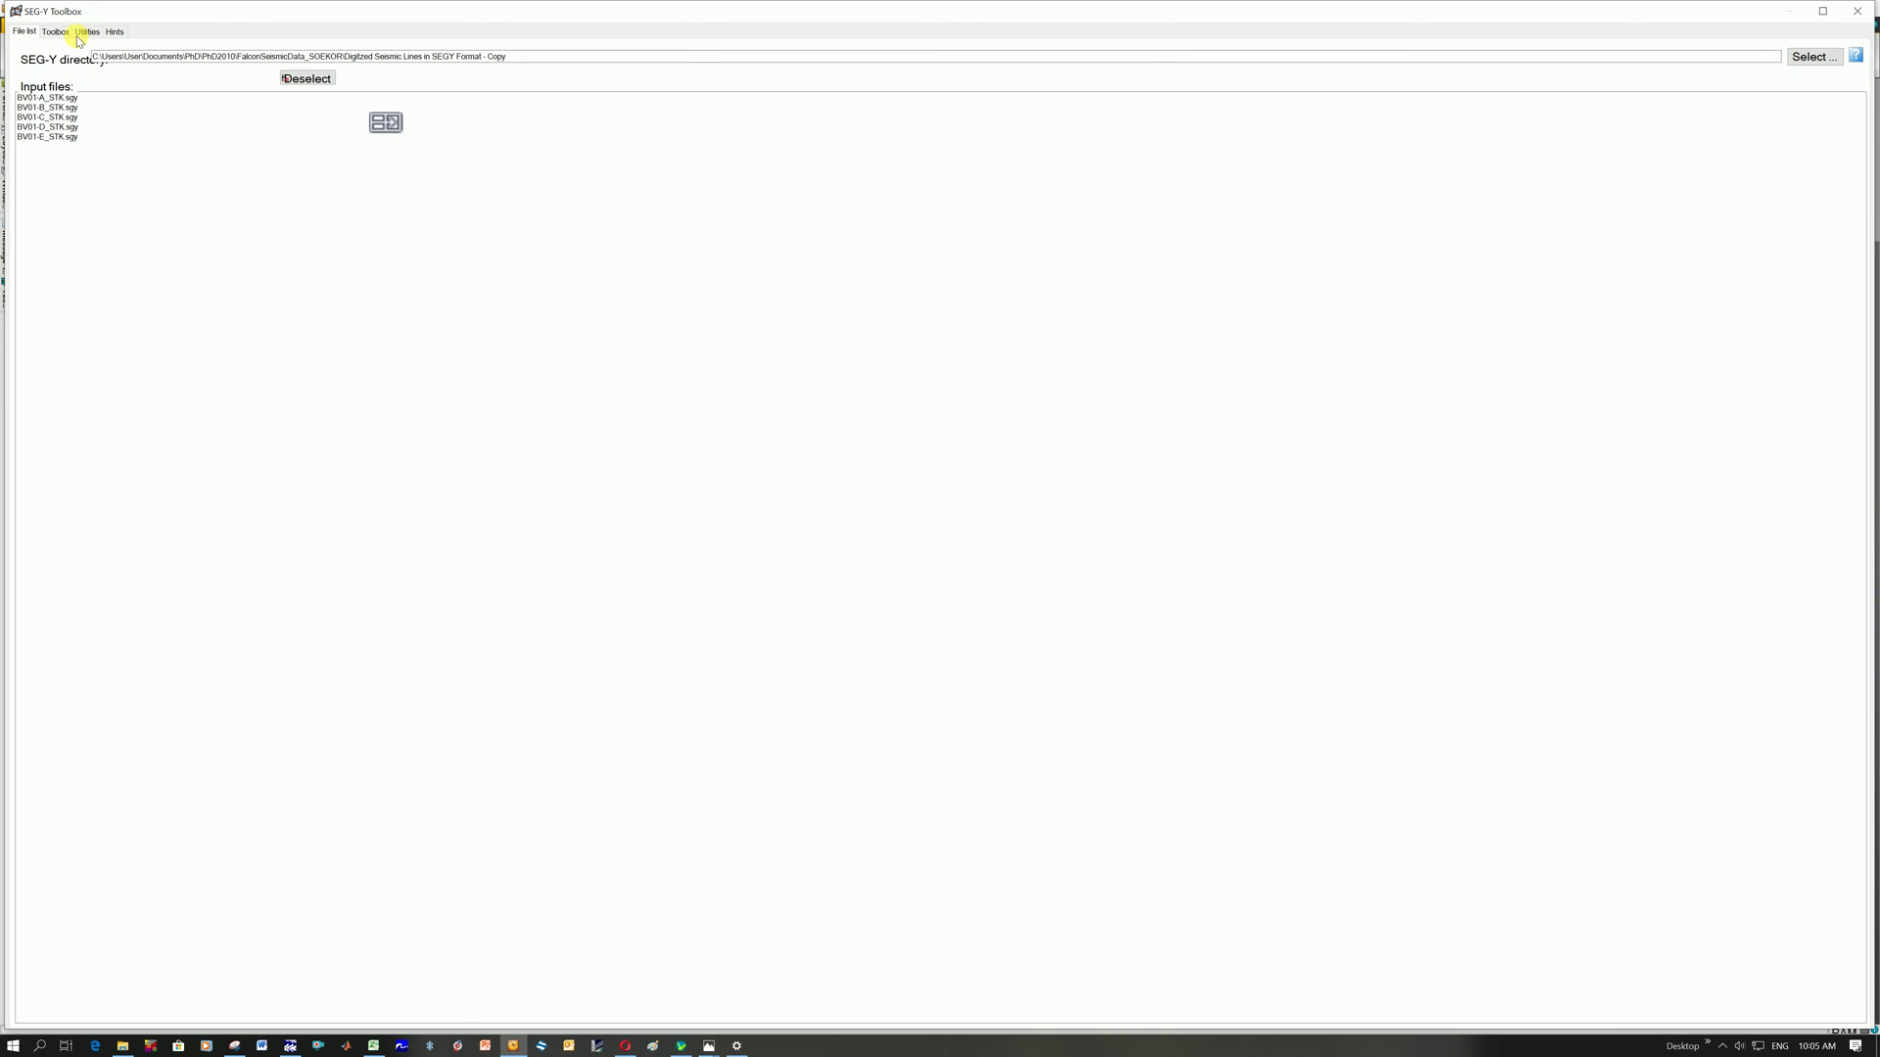
{"action": "left_click", "coordinate": [54, 32]}
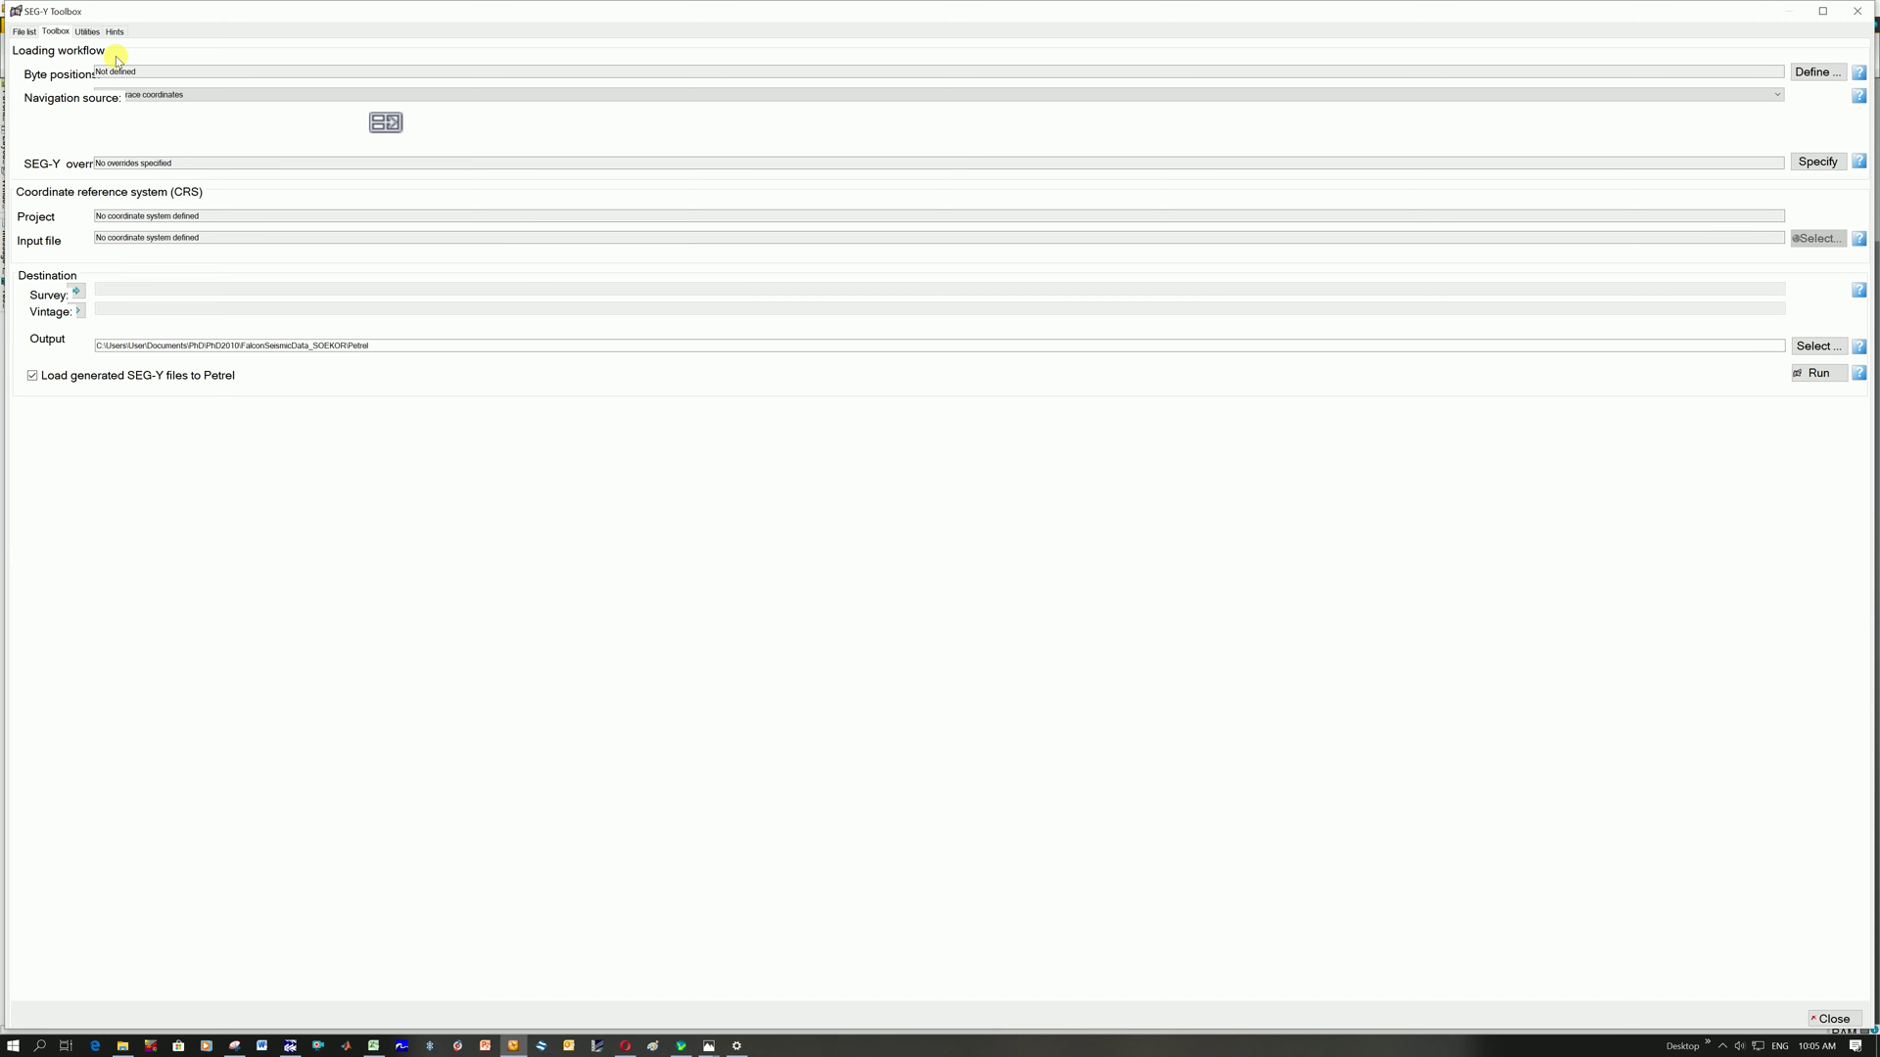
Step: Open the SEG-Y byte position definitions and choose BV01-A_STK.sgy as the file to inspect
{"action": "left_click", "coordinate": [1817, 72]}
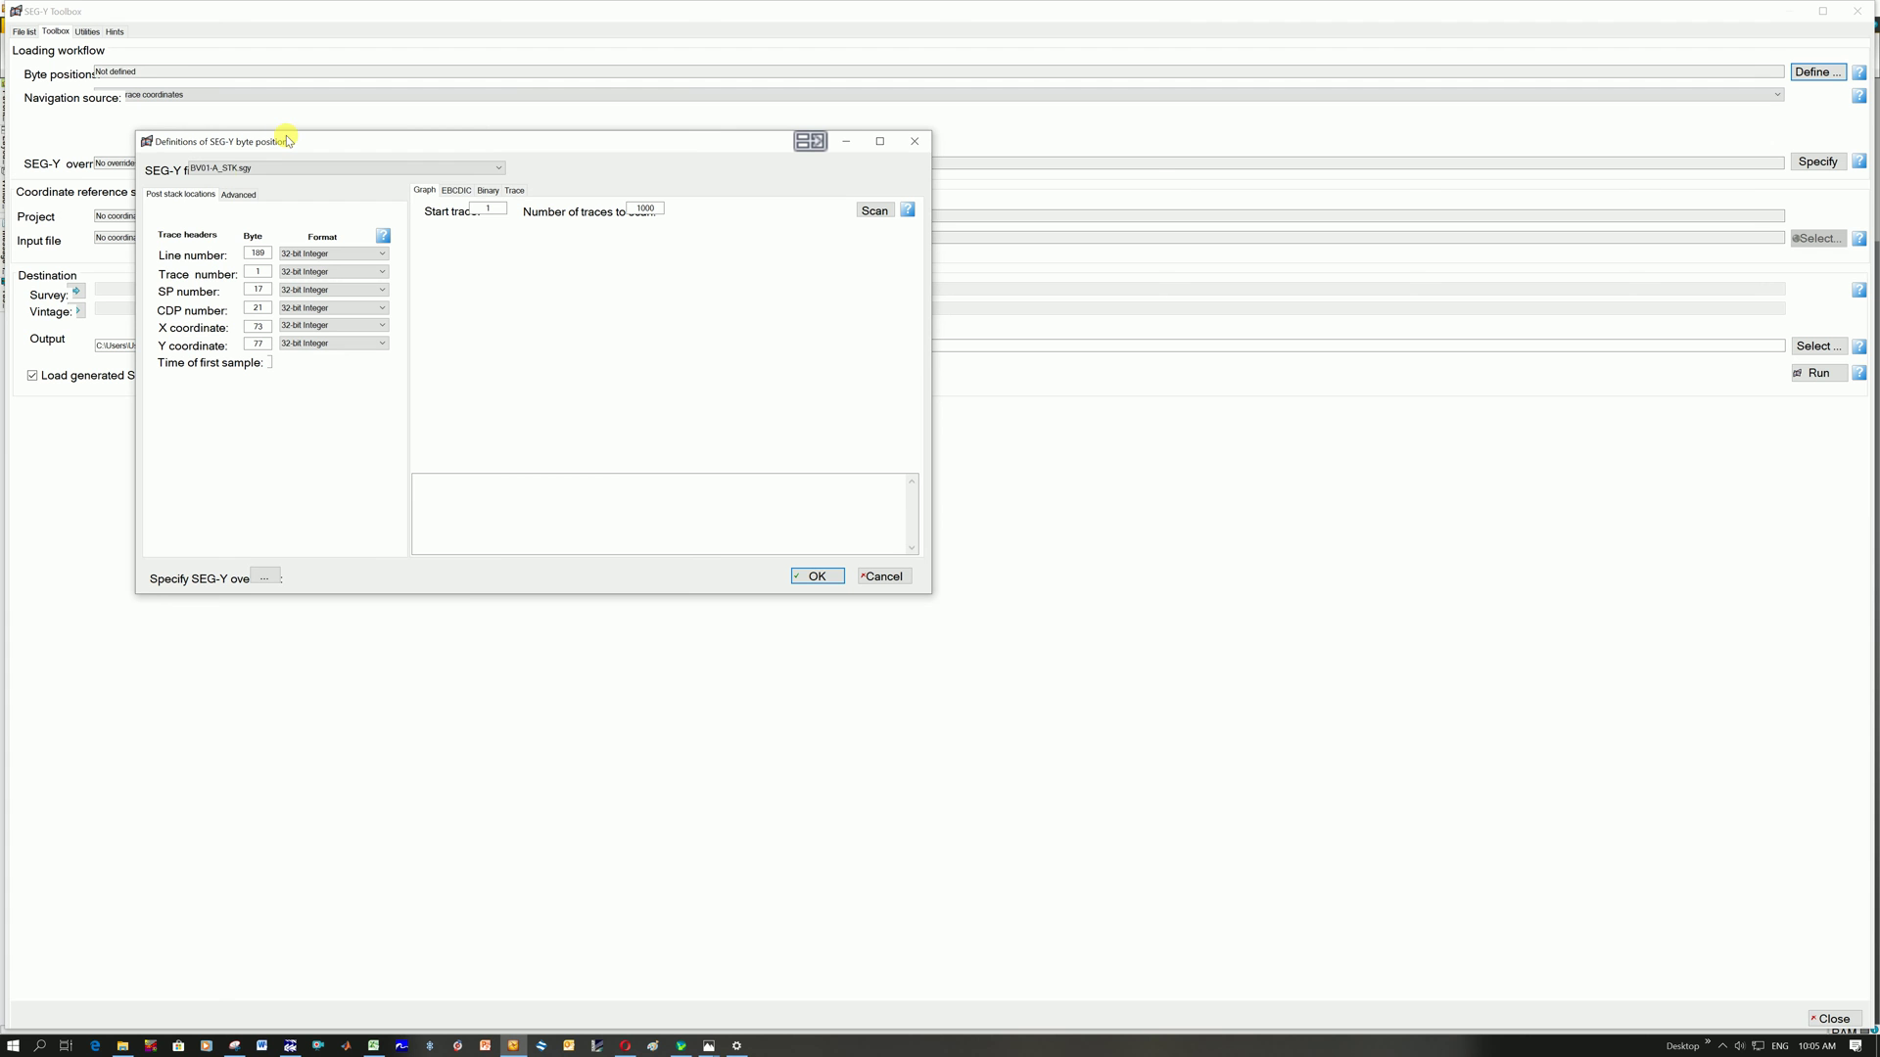
{"action": "left_click", "coordinate": [214, 167]}
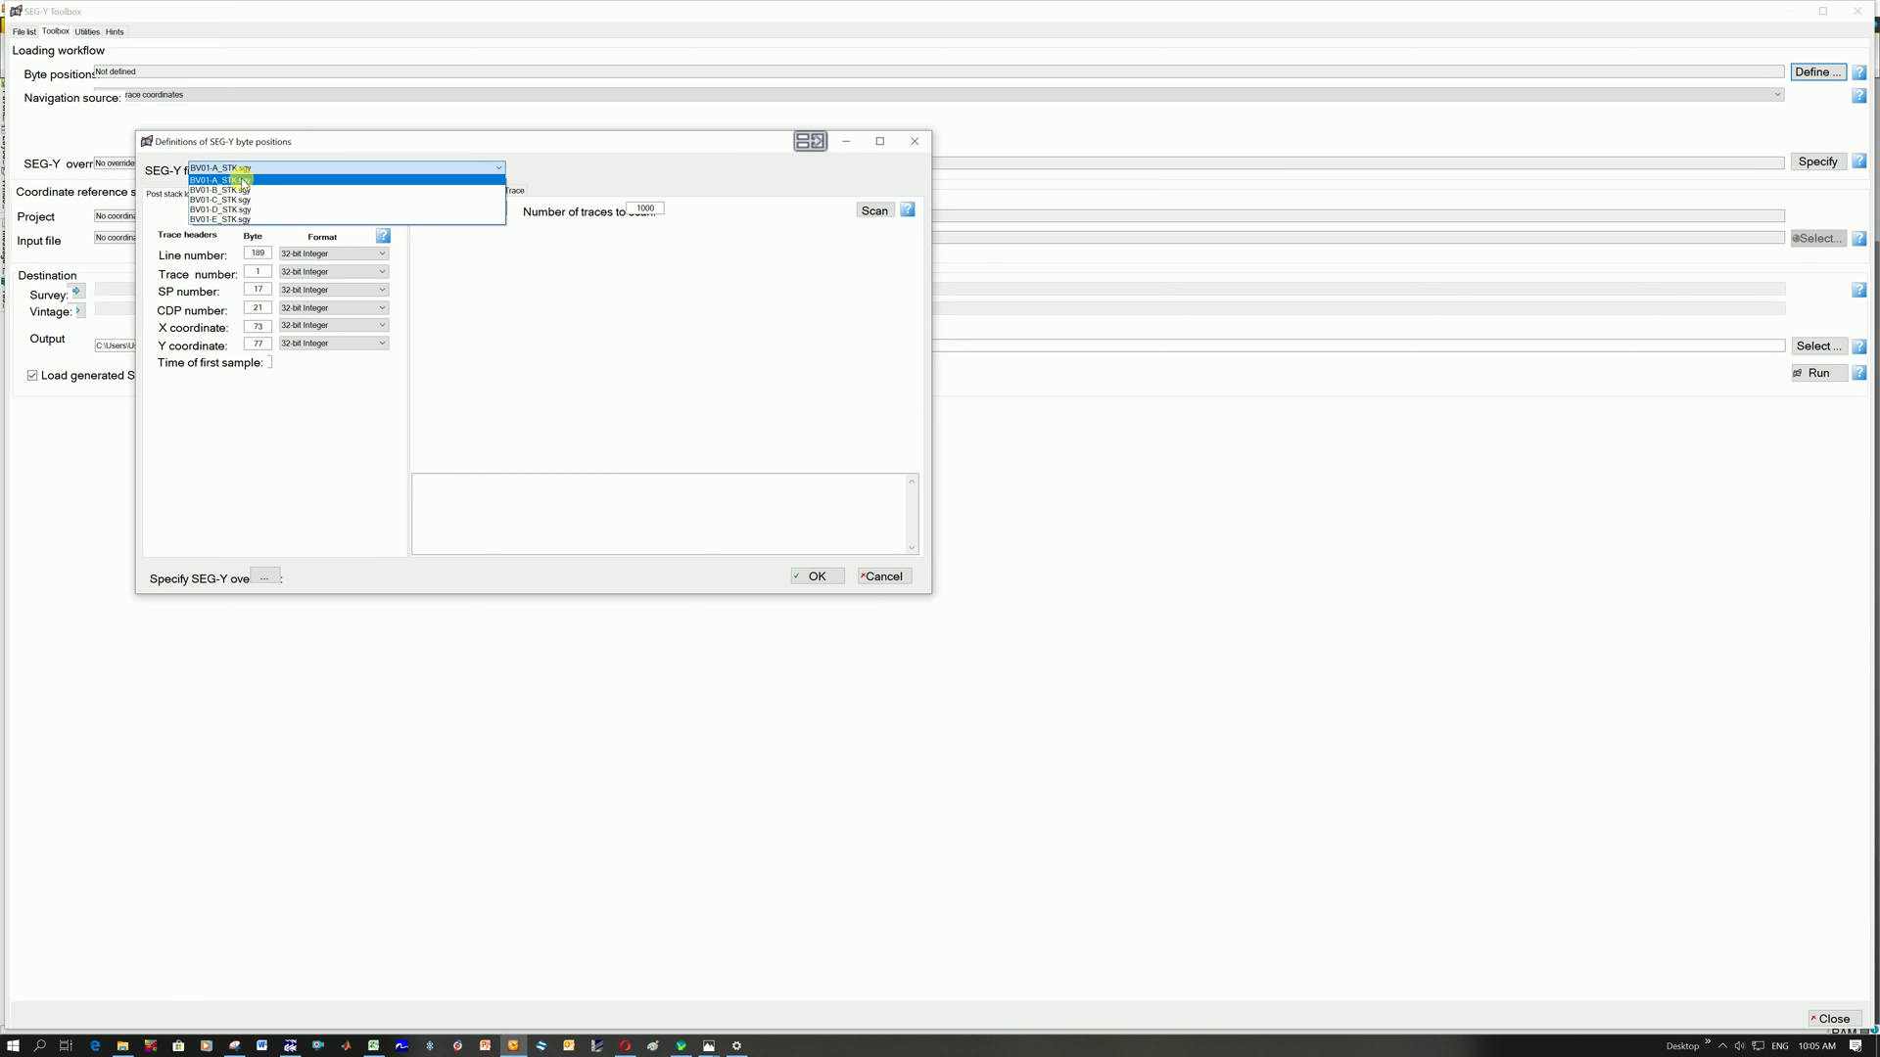
{"action": "left_click", "coordinate": [242, 180]}
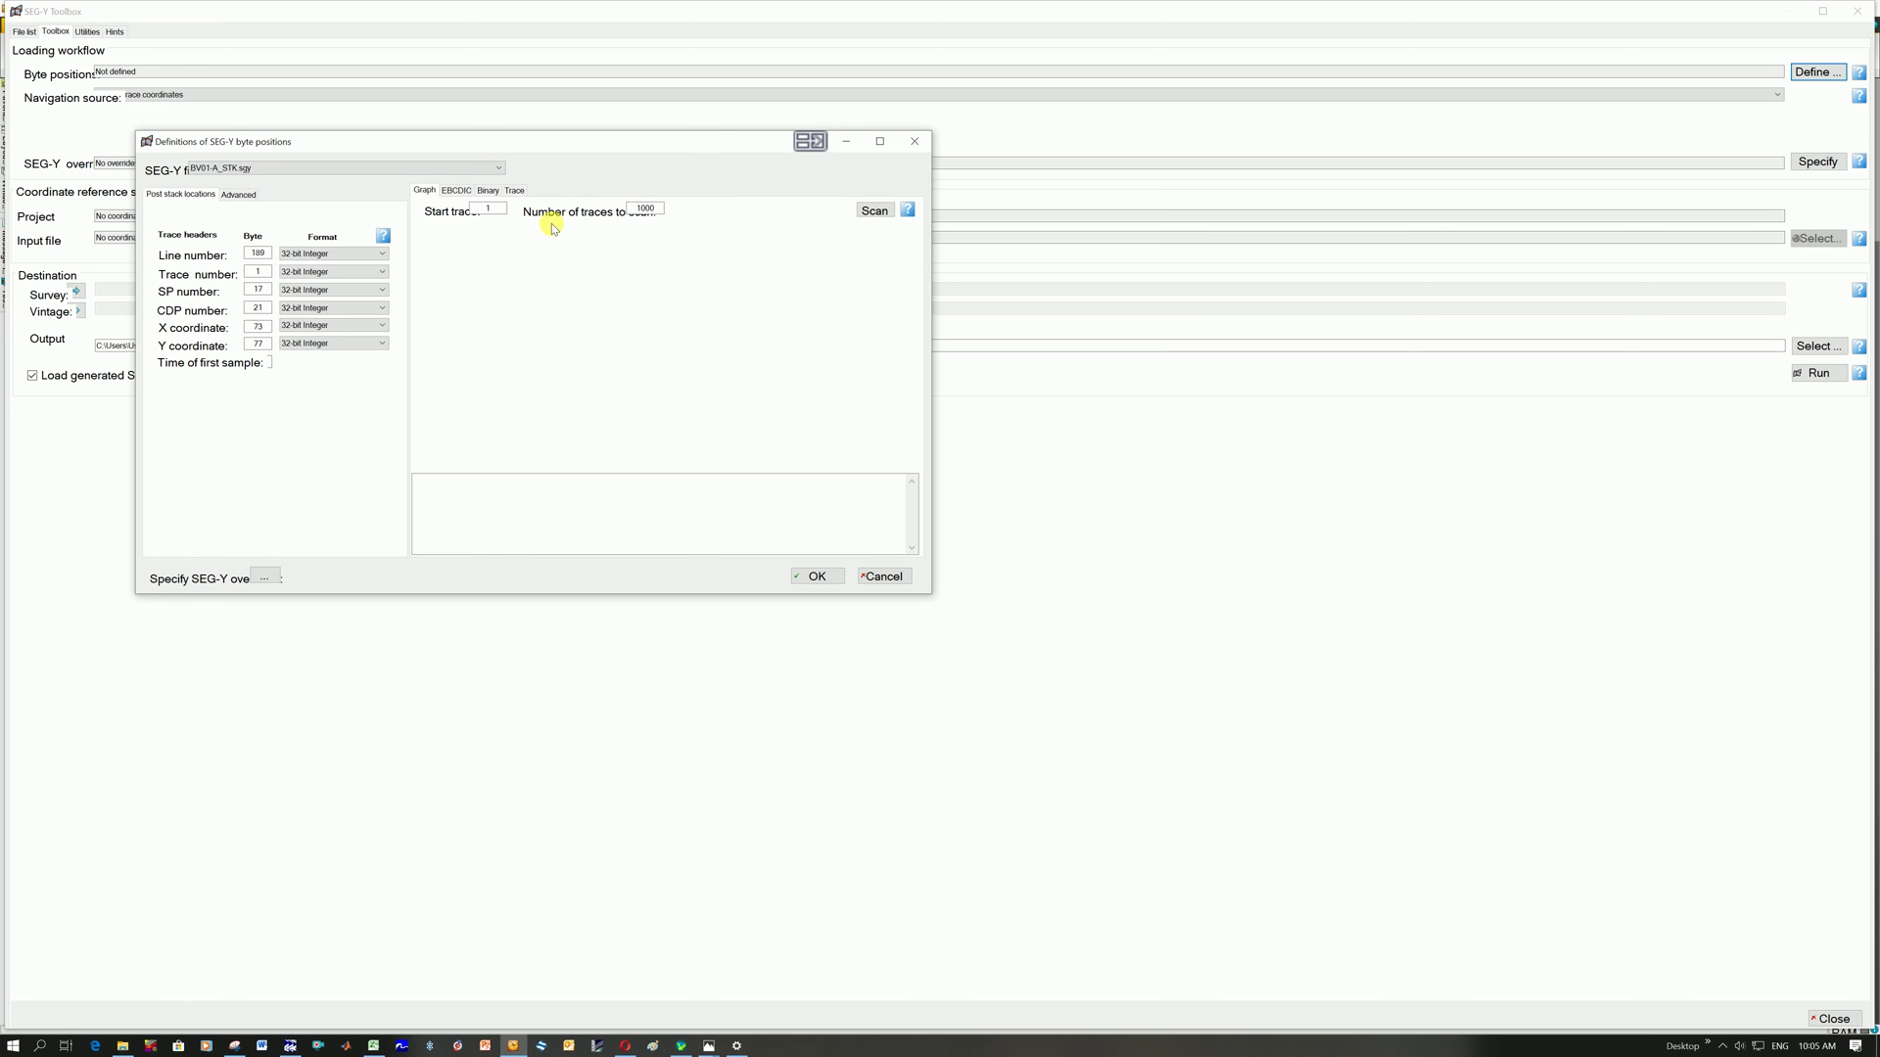
Step: Examine the EBCDIC text header and the binary header of BV01-A_STK.sgy from start to end
{"action": "left_click", "coordinate": [456, 191]}
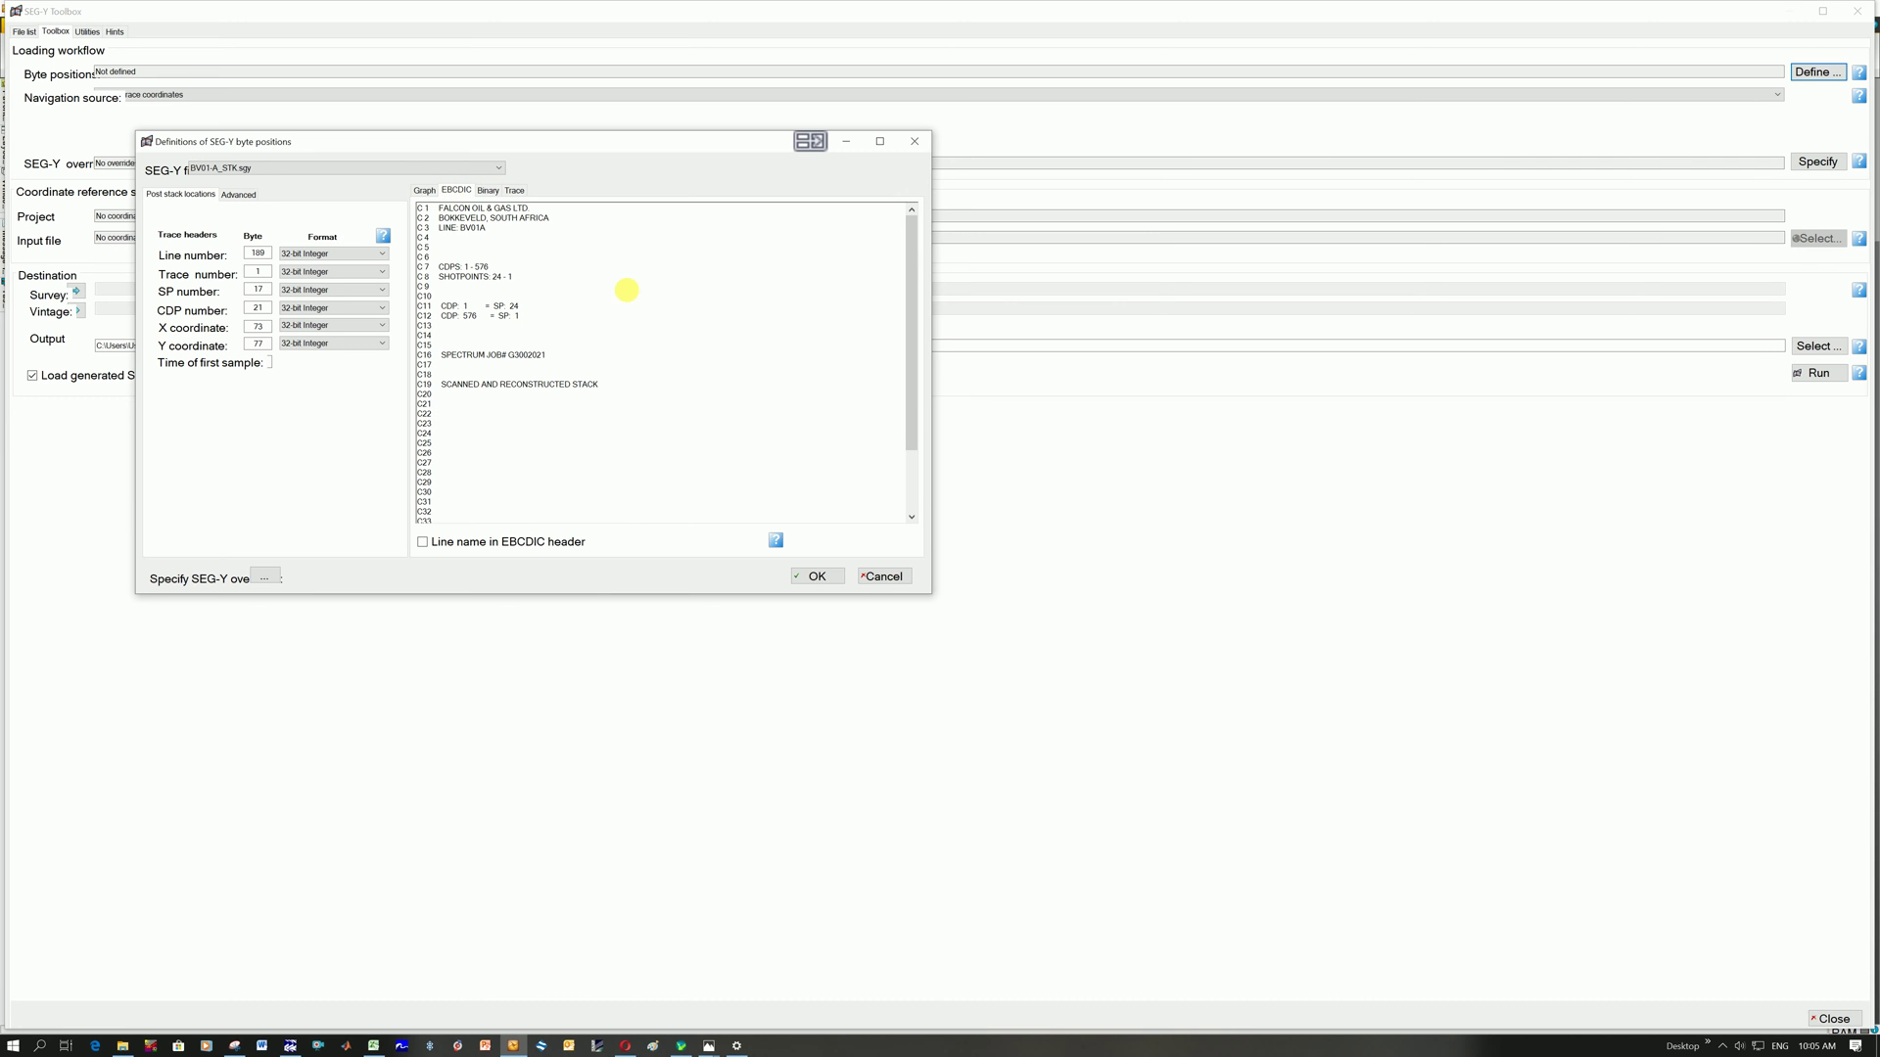
{"action": "scroll", "coordinate": [503, 239], "scroll_direction": "down", "scroll_amount": 3}
{"action": "scroll", "coordinate": [510, 305], "scroll_direction": "up", "scroll_amount": 3}
{"action": "left_click", "coordinate": [487, 192]}
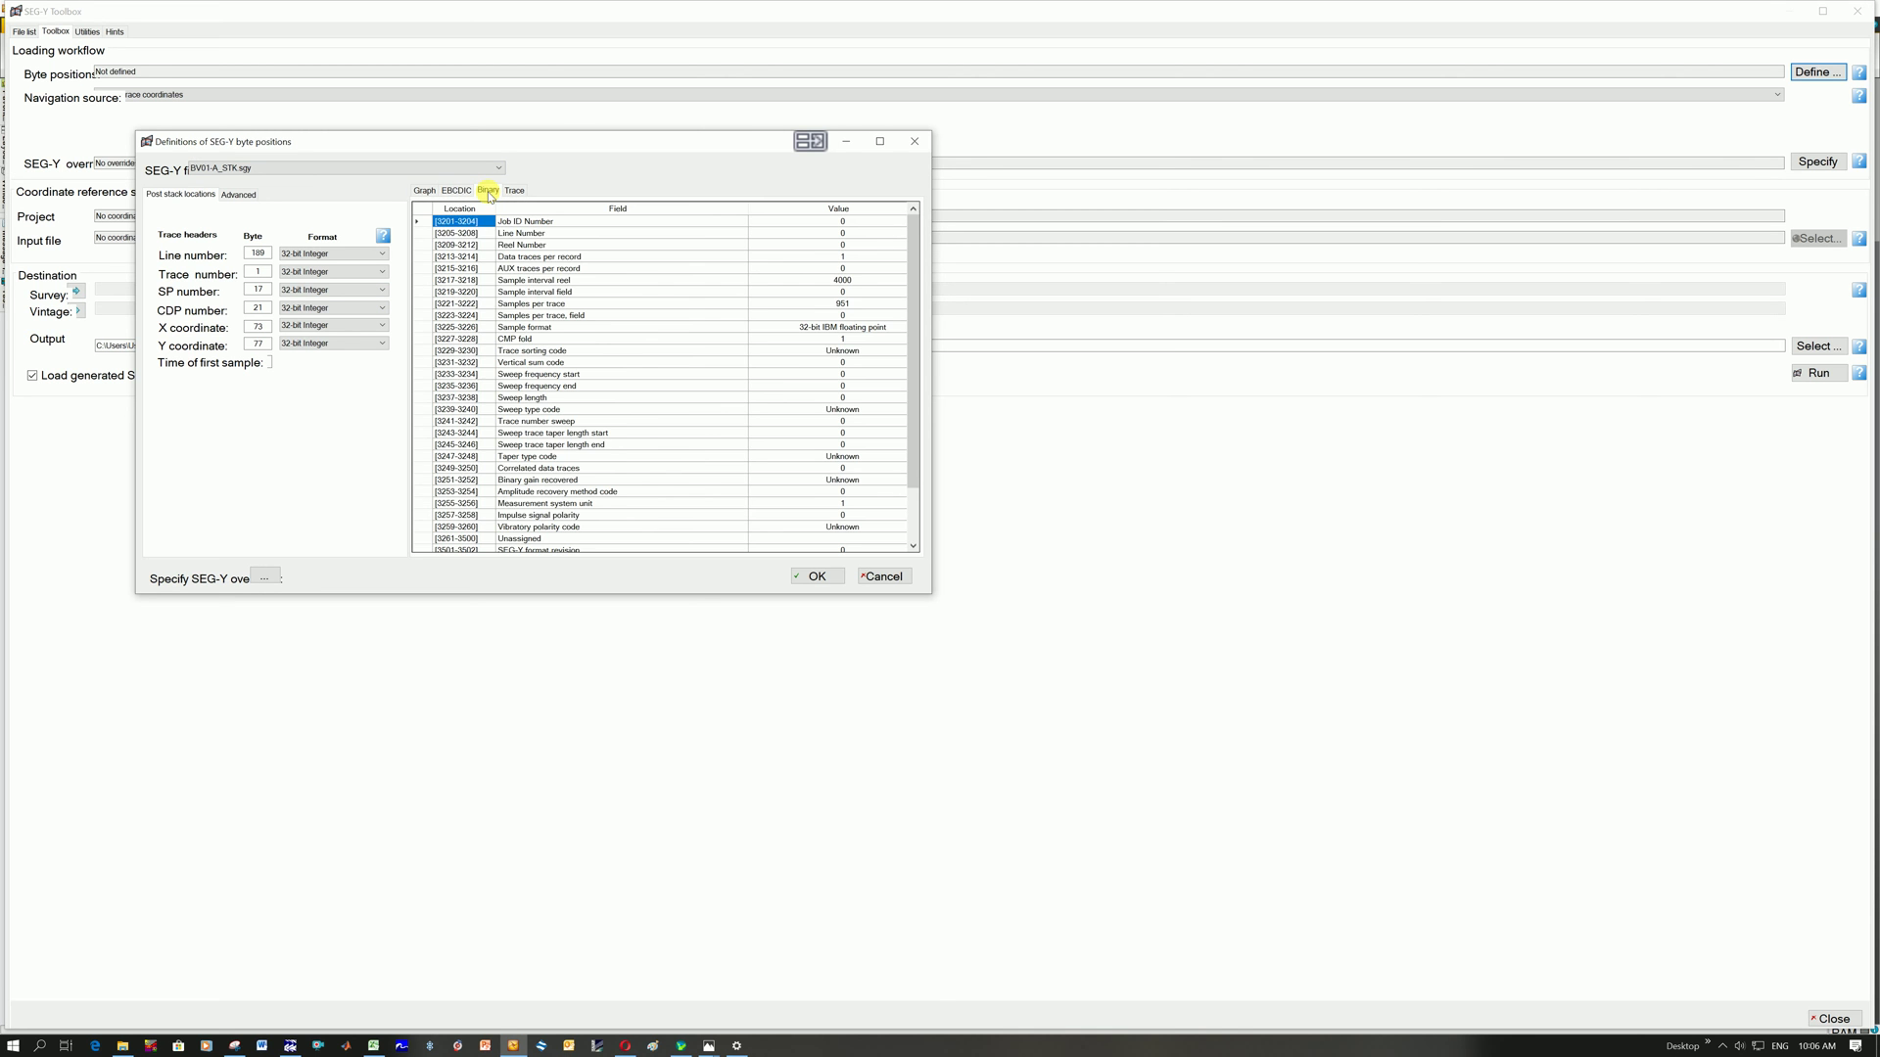
{"action": "scroll", "coordinate": [600, 455], "scroll_direction": "down", "scroll_amount": 3}
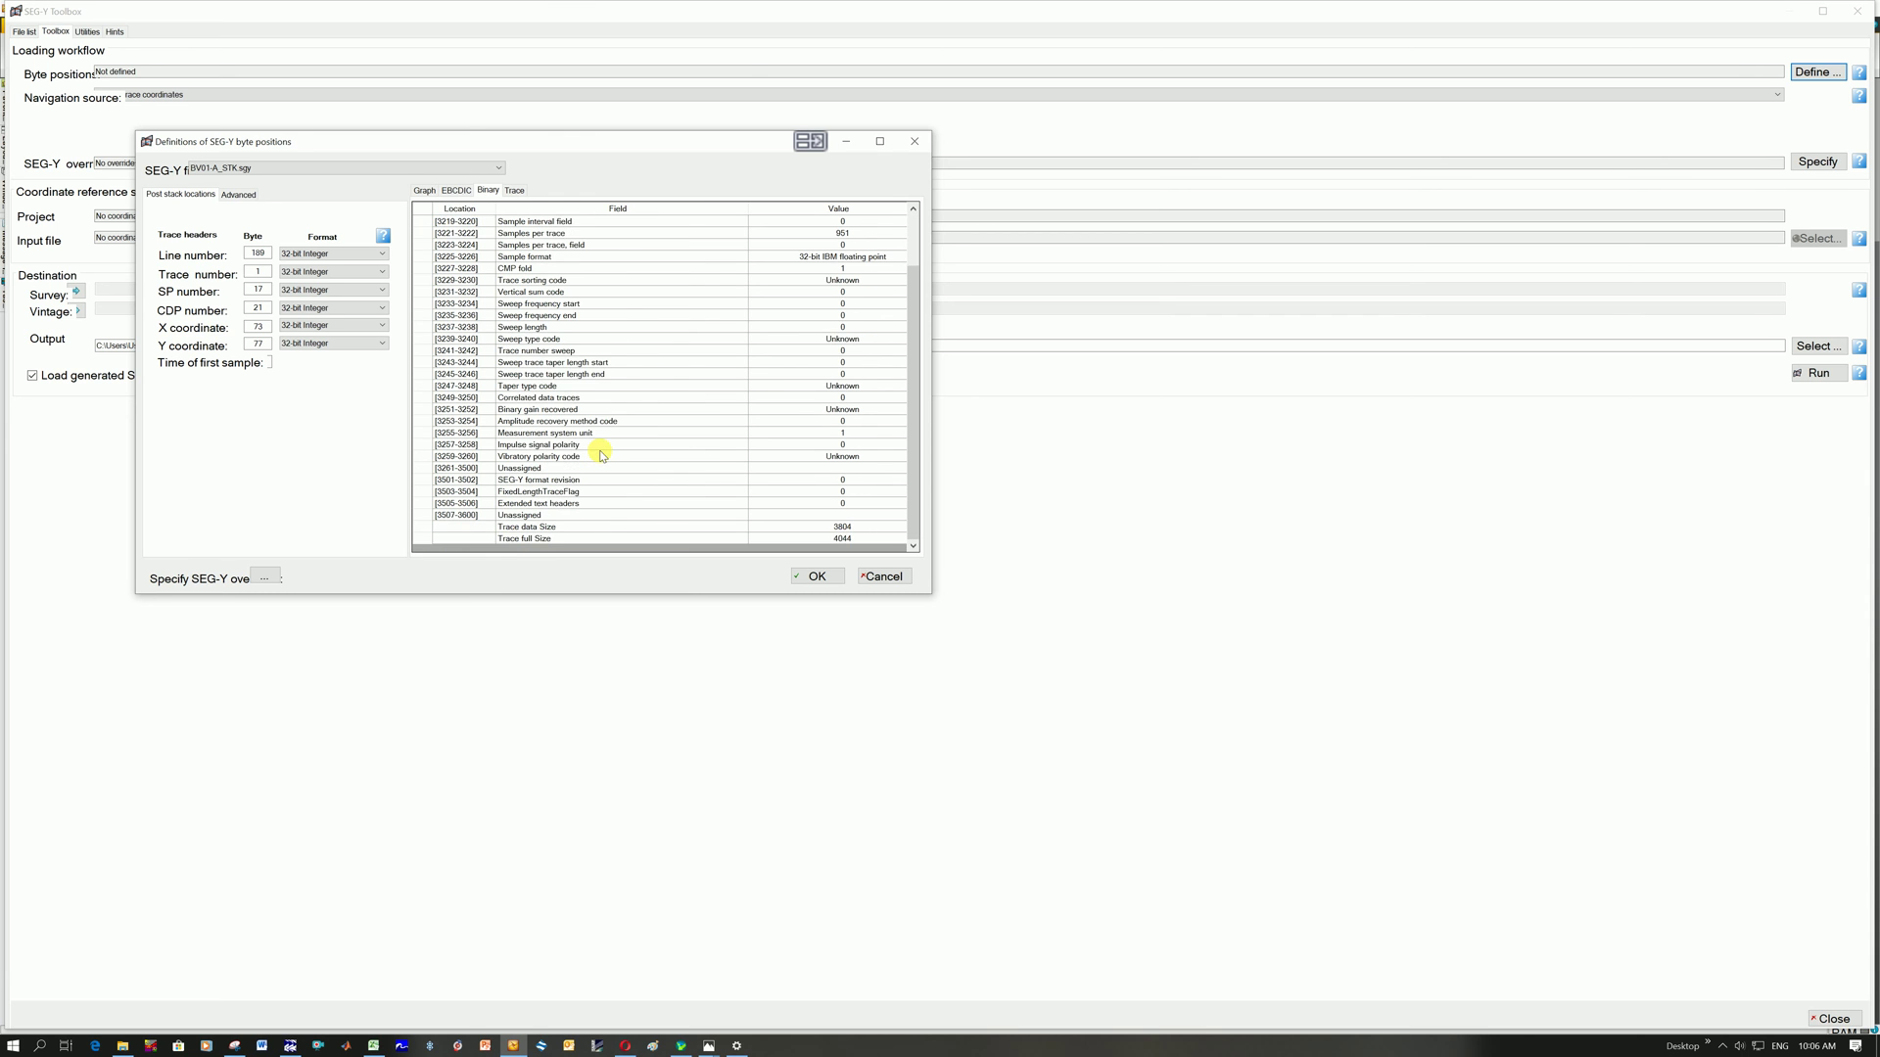
{"action": "scroll", "coordinate": [600, 455], "scroll_direction": "up", "scroll_amount": 2}
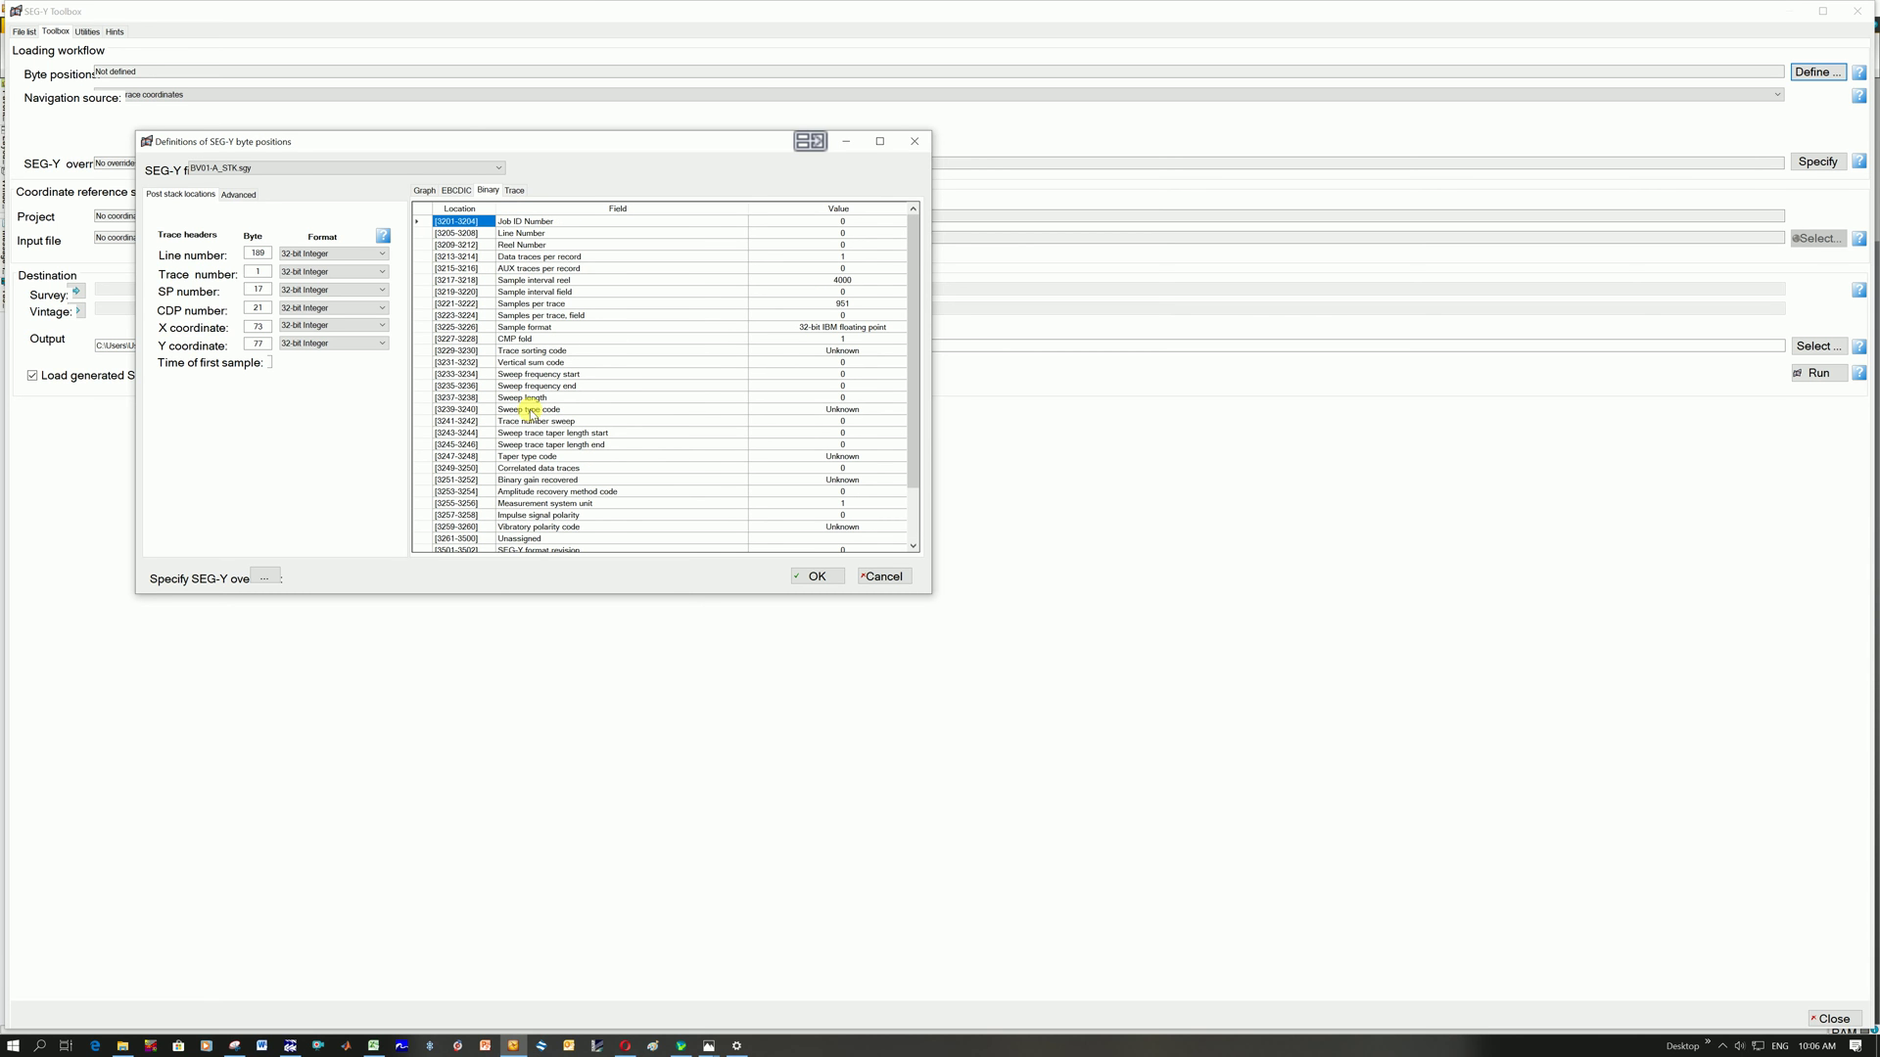
Step: Show the trace header table of BV01-A_STK.sgy and compare it with the trace headers in the separate SEG-Y viewer
{"action": "left_click", "coordinate": [516, 192]}
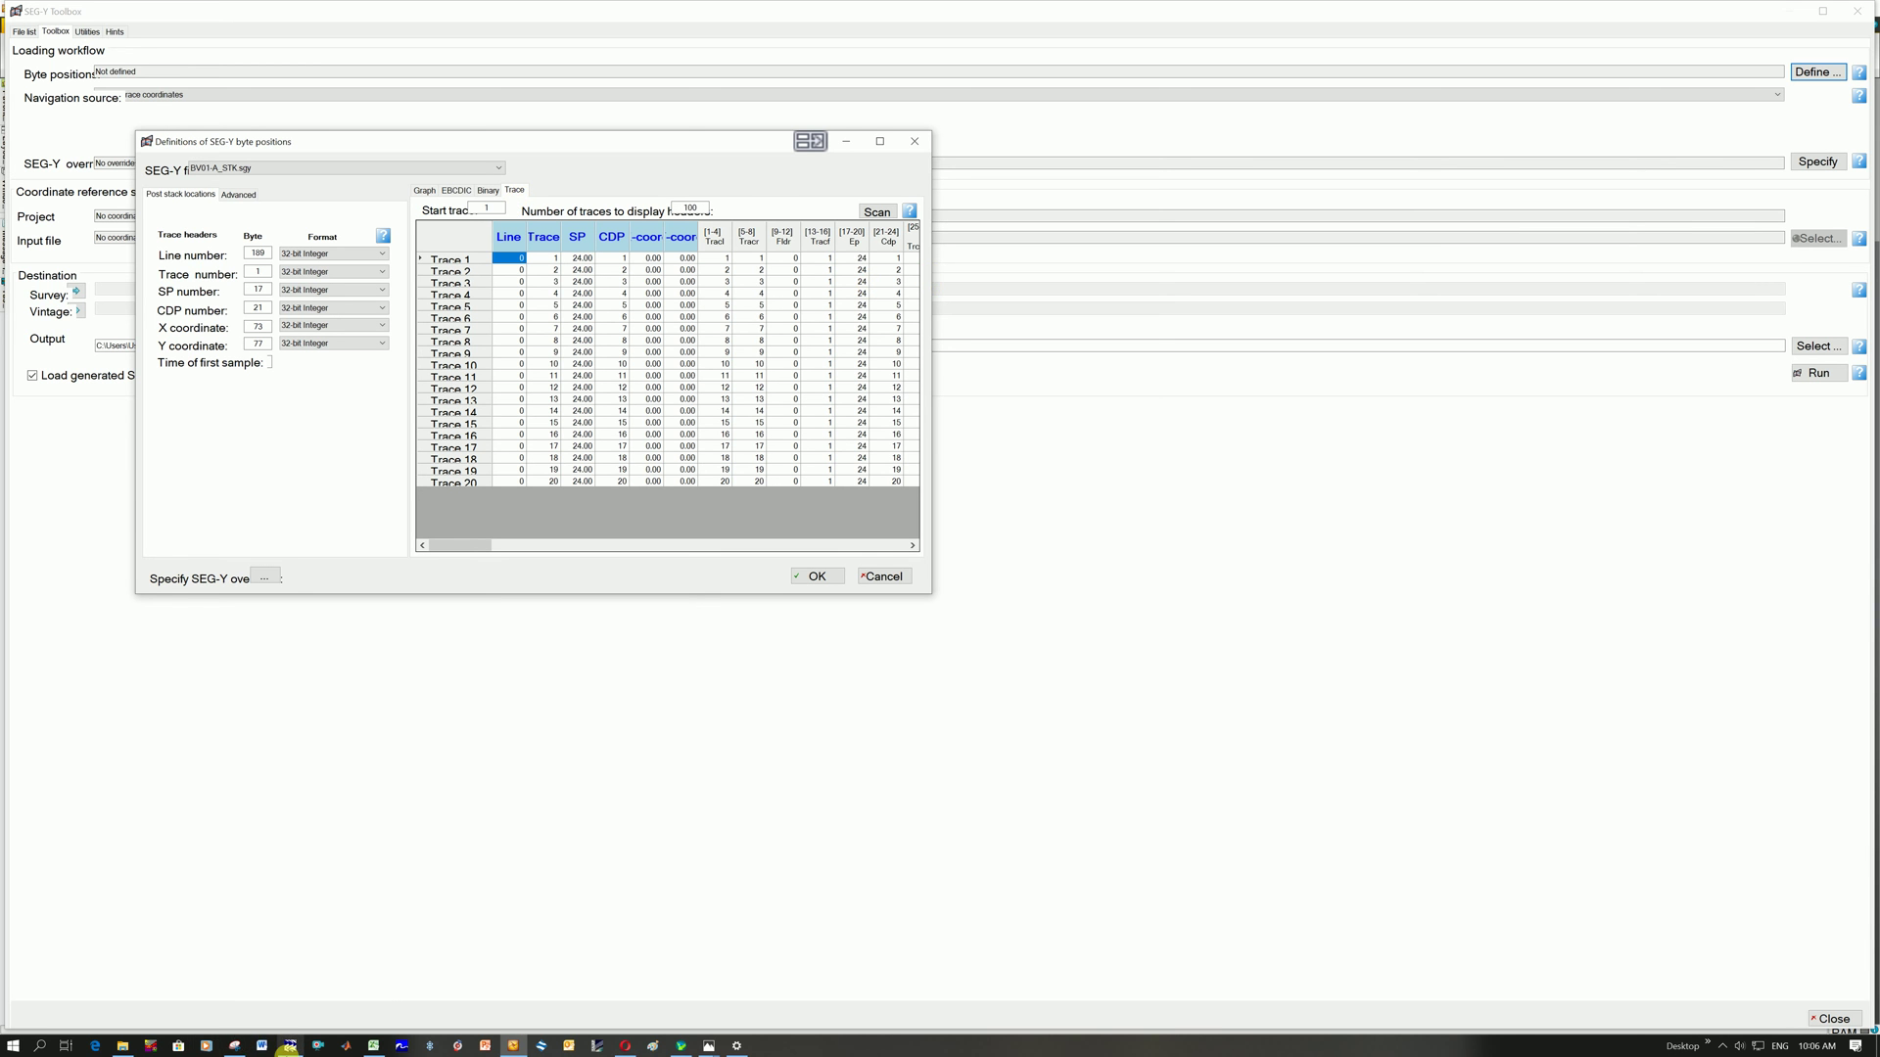
{"action": "left_click", "coordinate": [290, 1046]}
{"action": "left_click", "coordinate": [237, 124]}
{"action": "left_click_drag", "start_coordinate": [585, 411], "coordinate": [780, 510]}
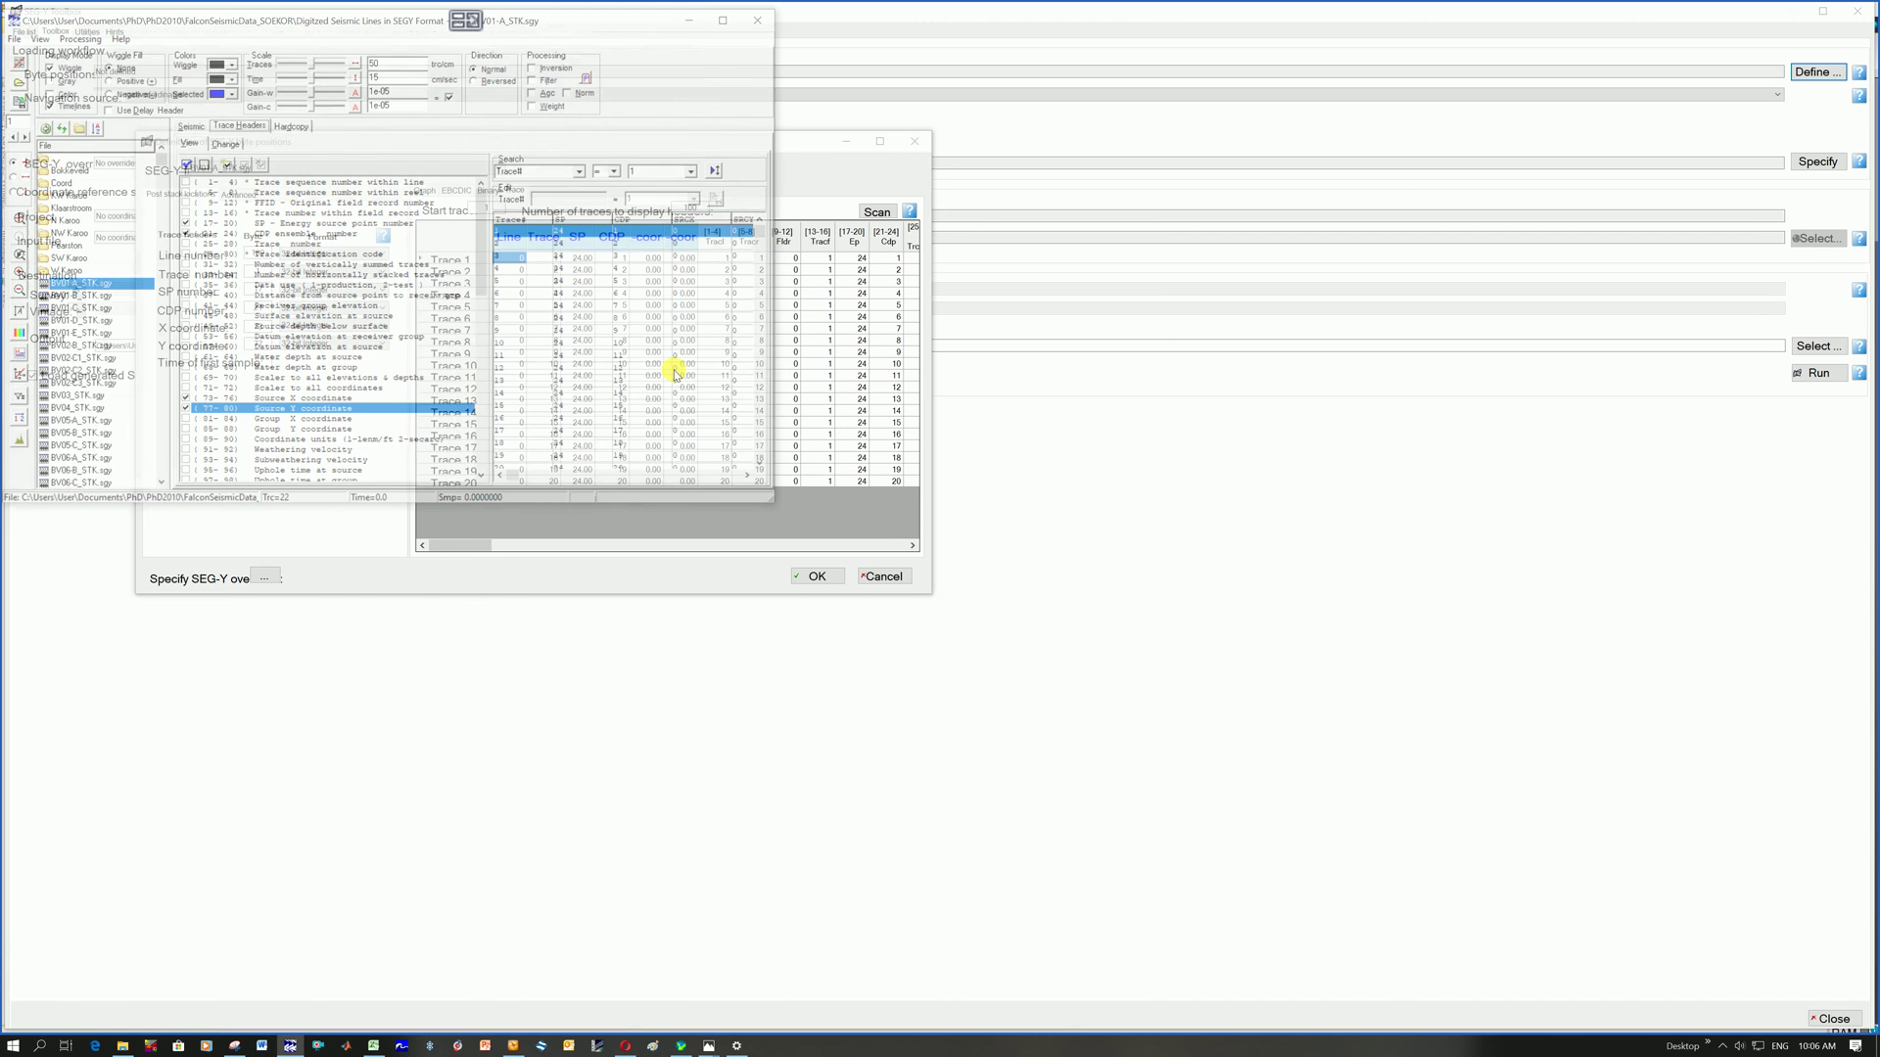
{"action": "left_click_drag", "start_coordinate": [550, 22], "coordinate": [935, 482]}
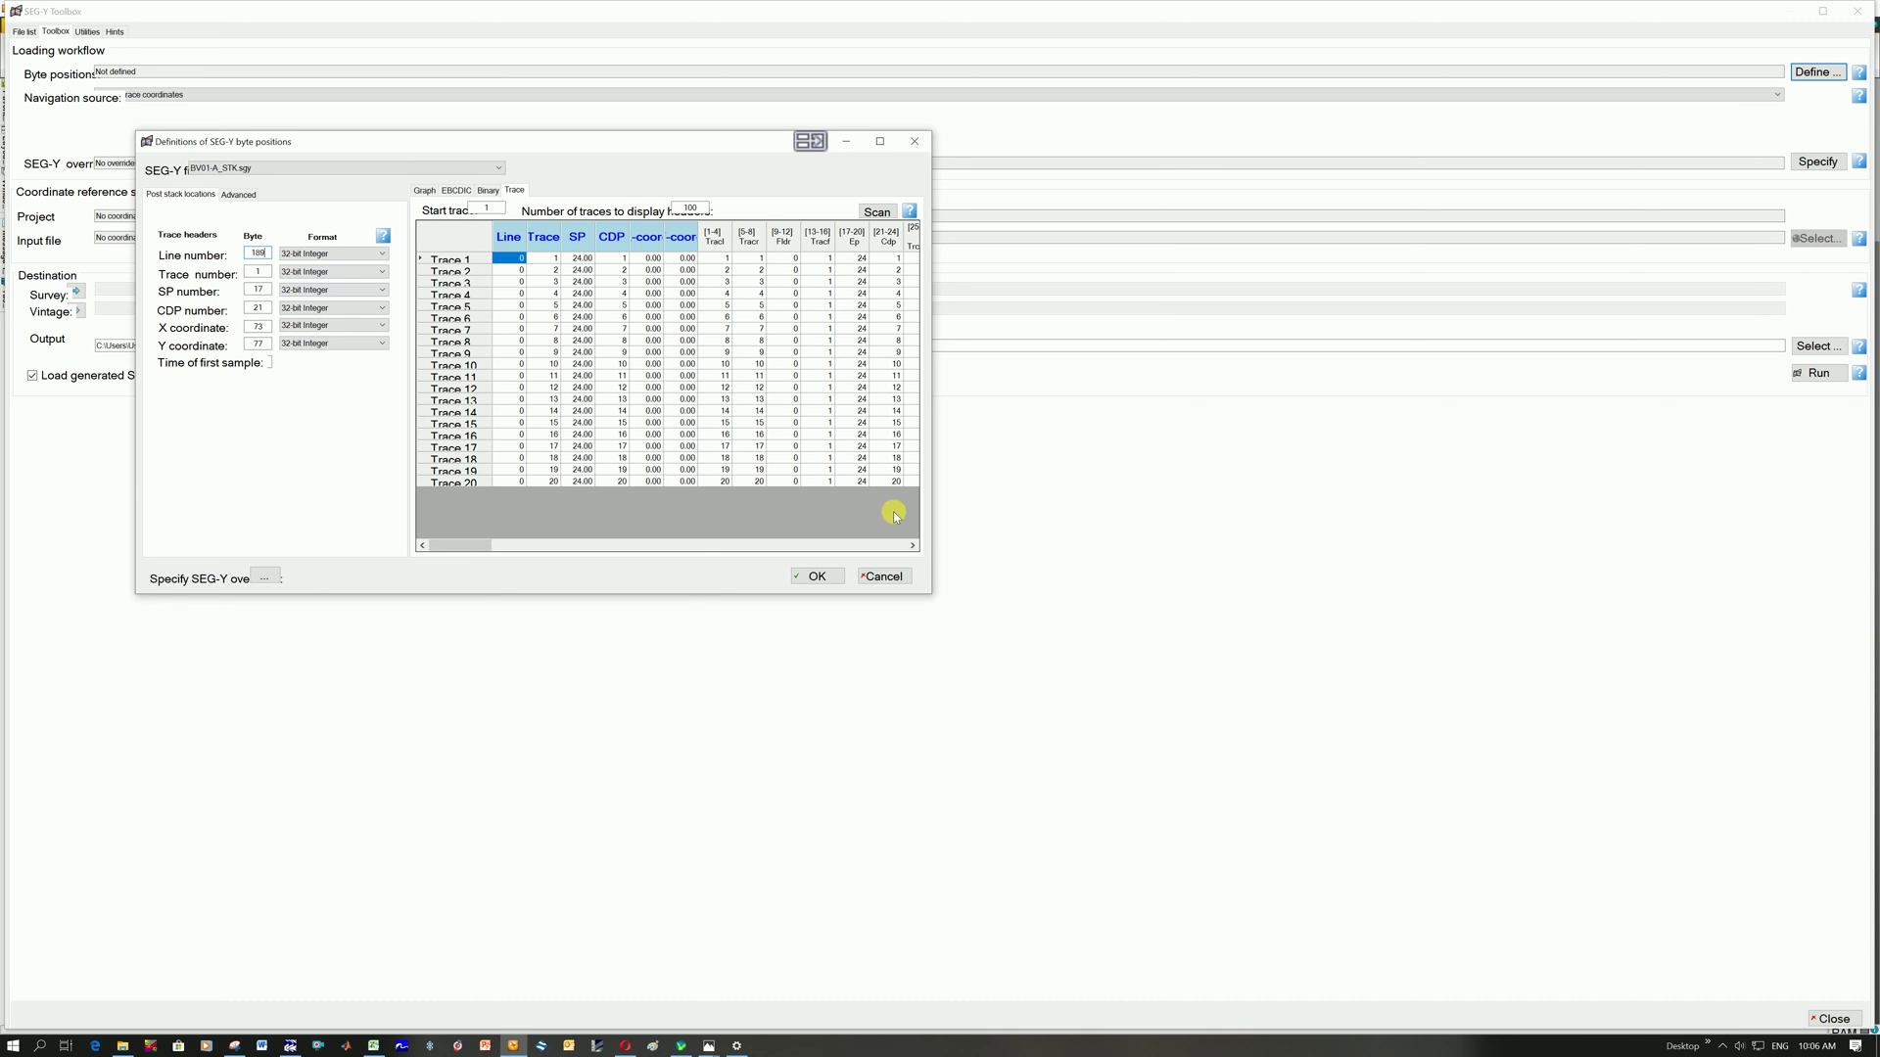
Step: Look through the trace header table's later byte columns, around bytes 173 to 205, and return to the first columns
{"action": "left_click", "coordinate": [907, 545]}
{"action": "left_click", "coordinate": [907, 546]}
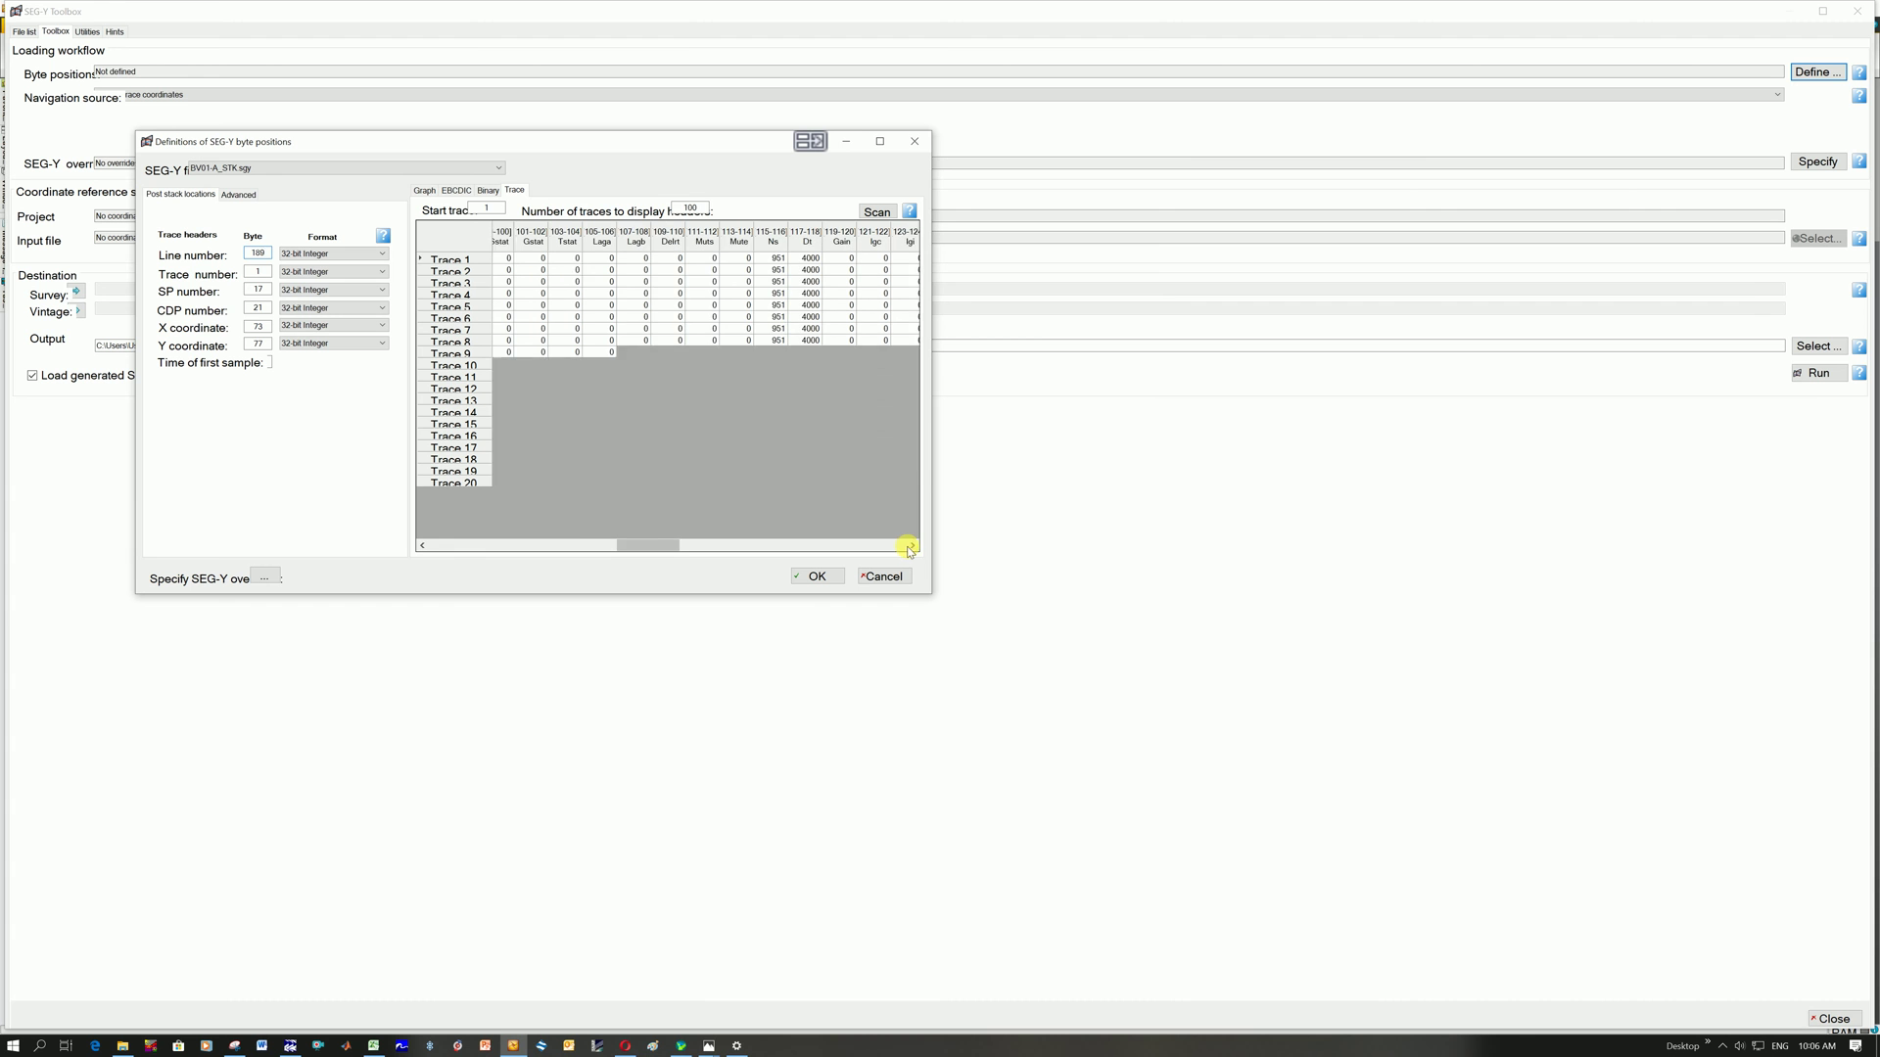
{"action": "left_click", "coordinate": [908, 546]}
{"action": "left_click", "coordinate": [911, 546]}
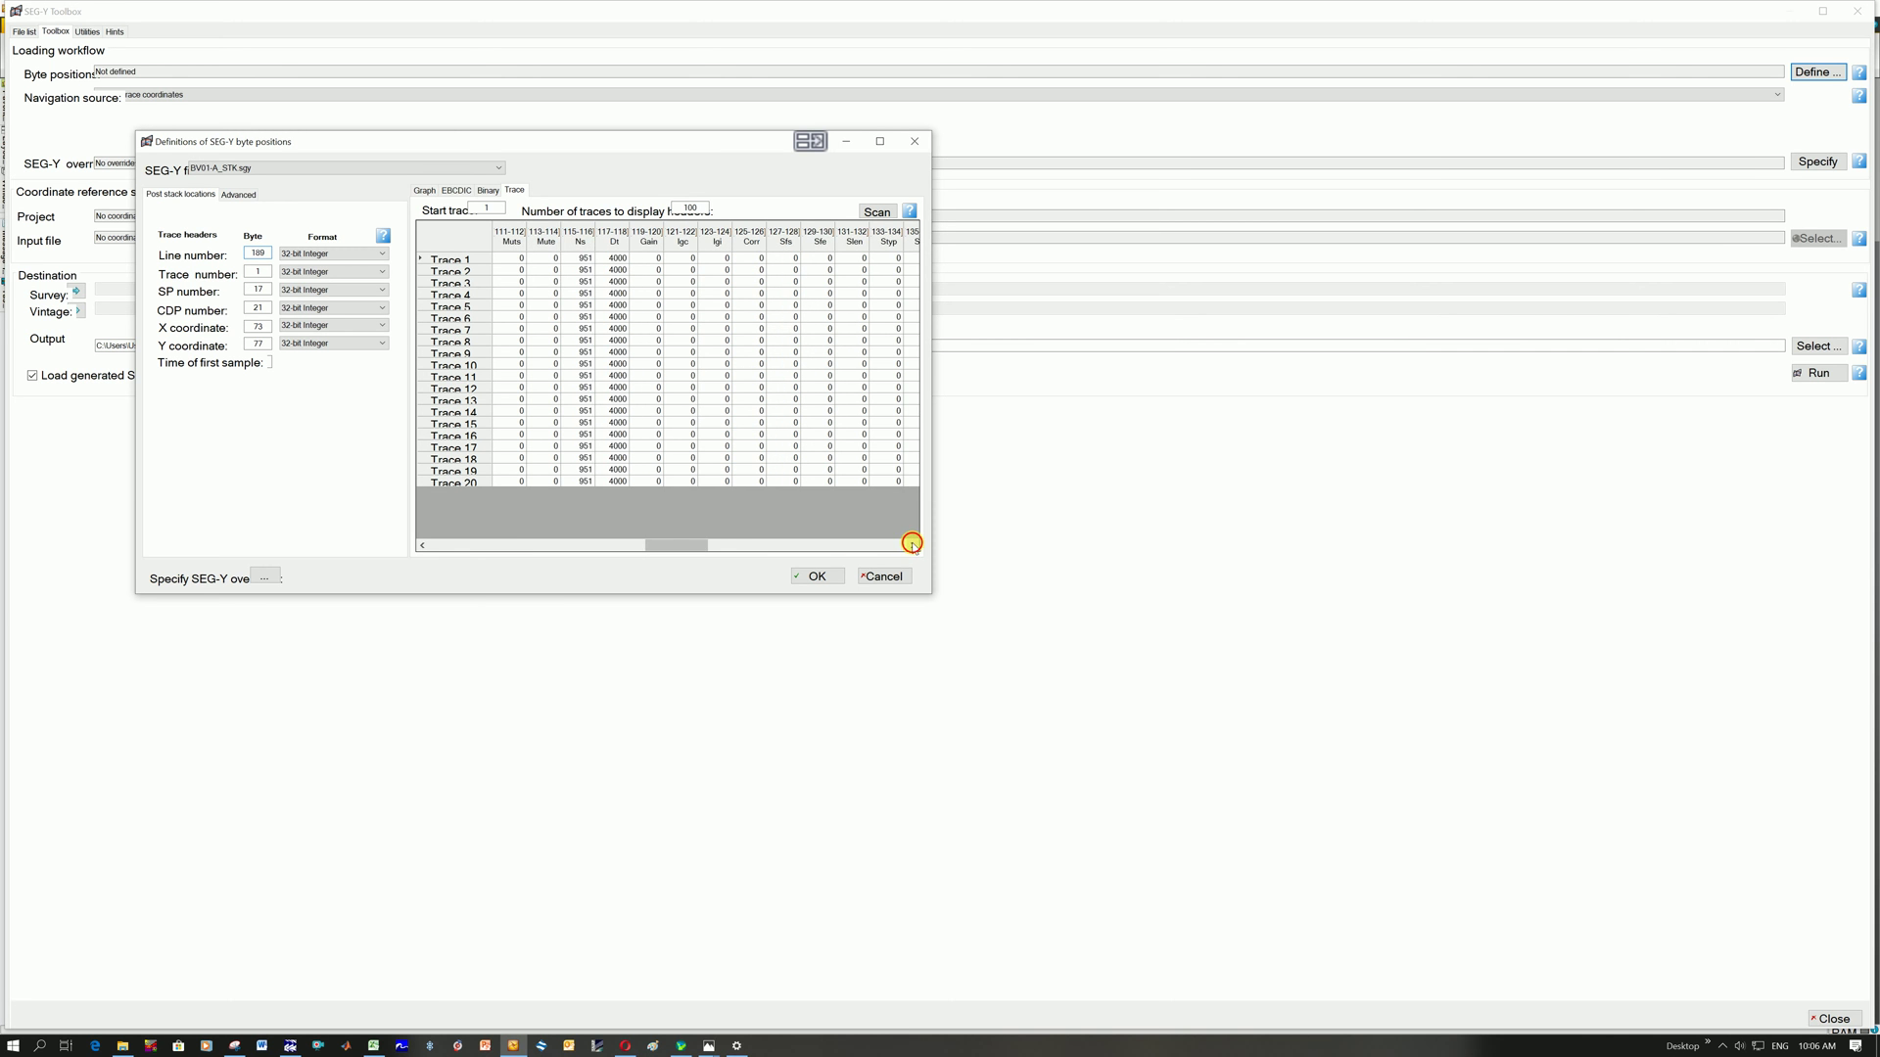
{"action": "left_click", "coordinate": [912, 544]}
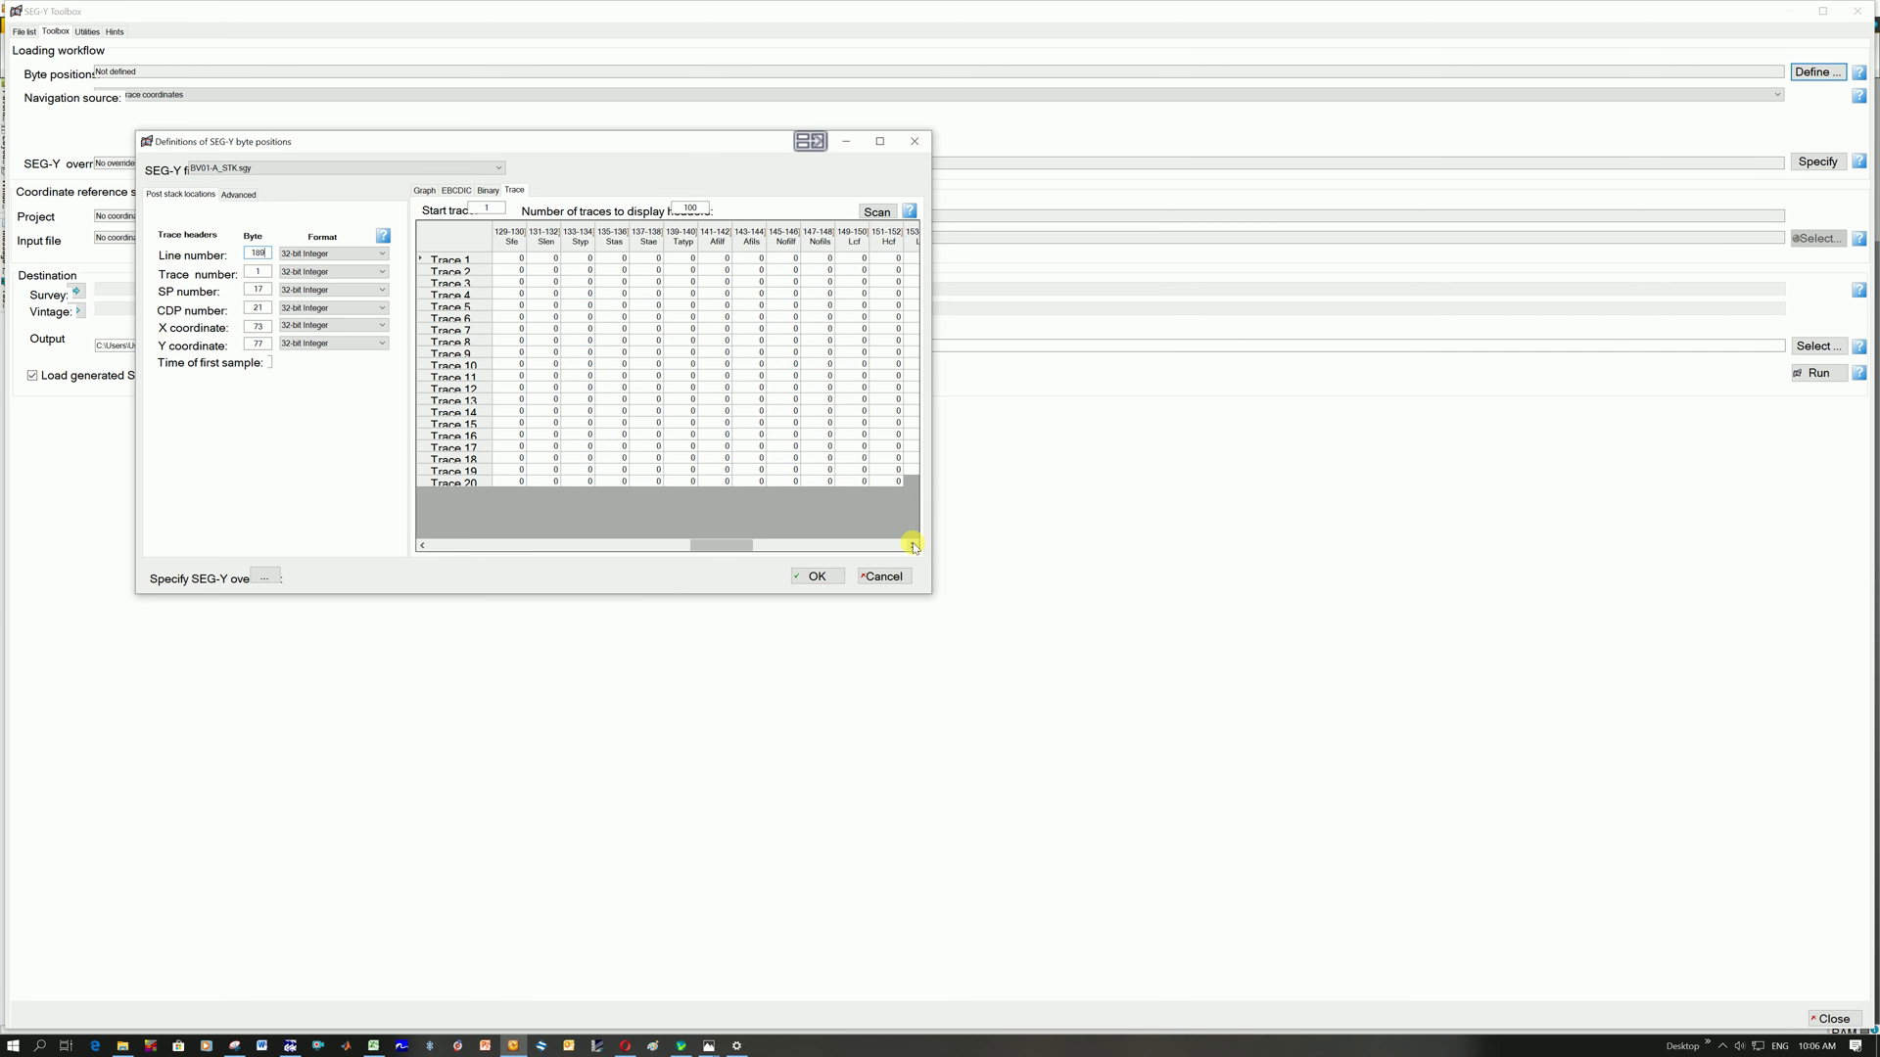
{"action": "mouse_move", "coordinate": [733, 546]}
{"action": "left_mouse_down"}
{"action": "mouse_move", "coordinate": [888, 548]}
{"action": "mouse_move", "coordinate": [835, 548]}
{"action": "left_mouse_up"}
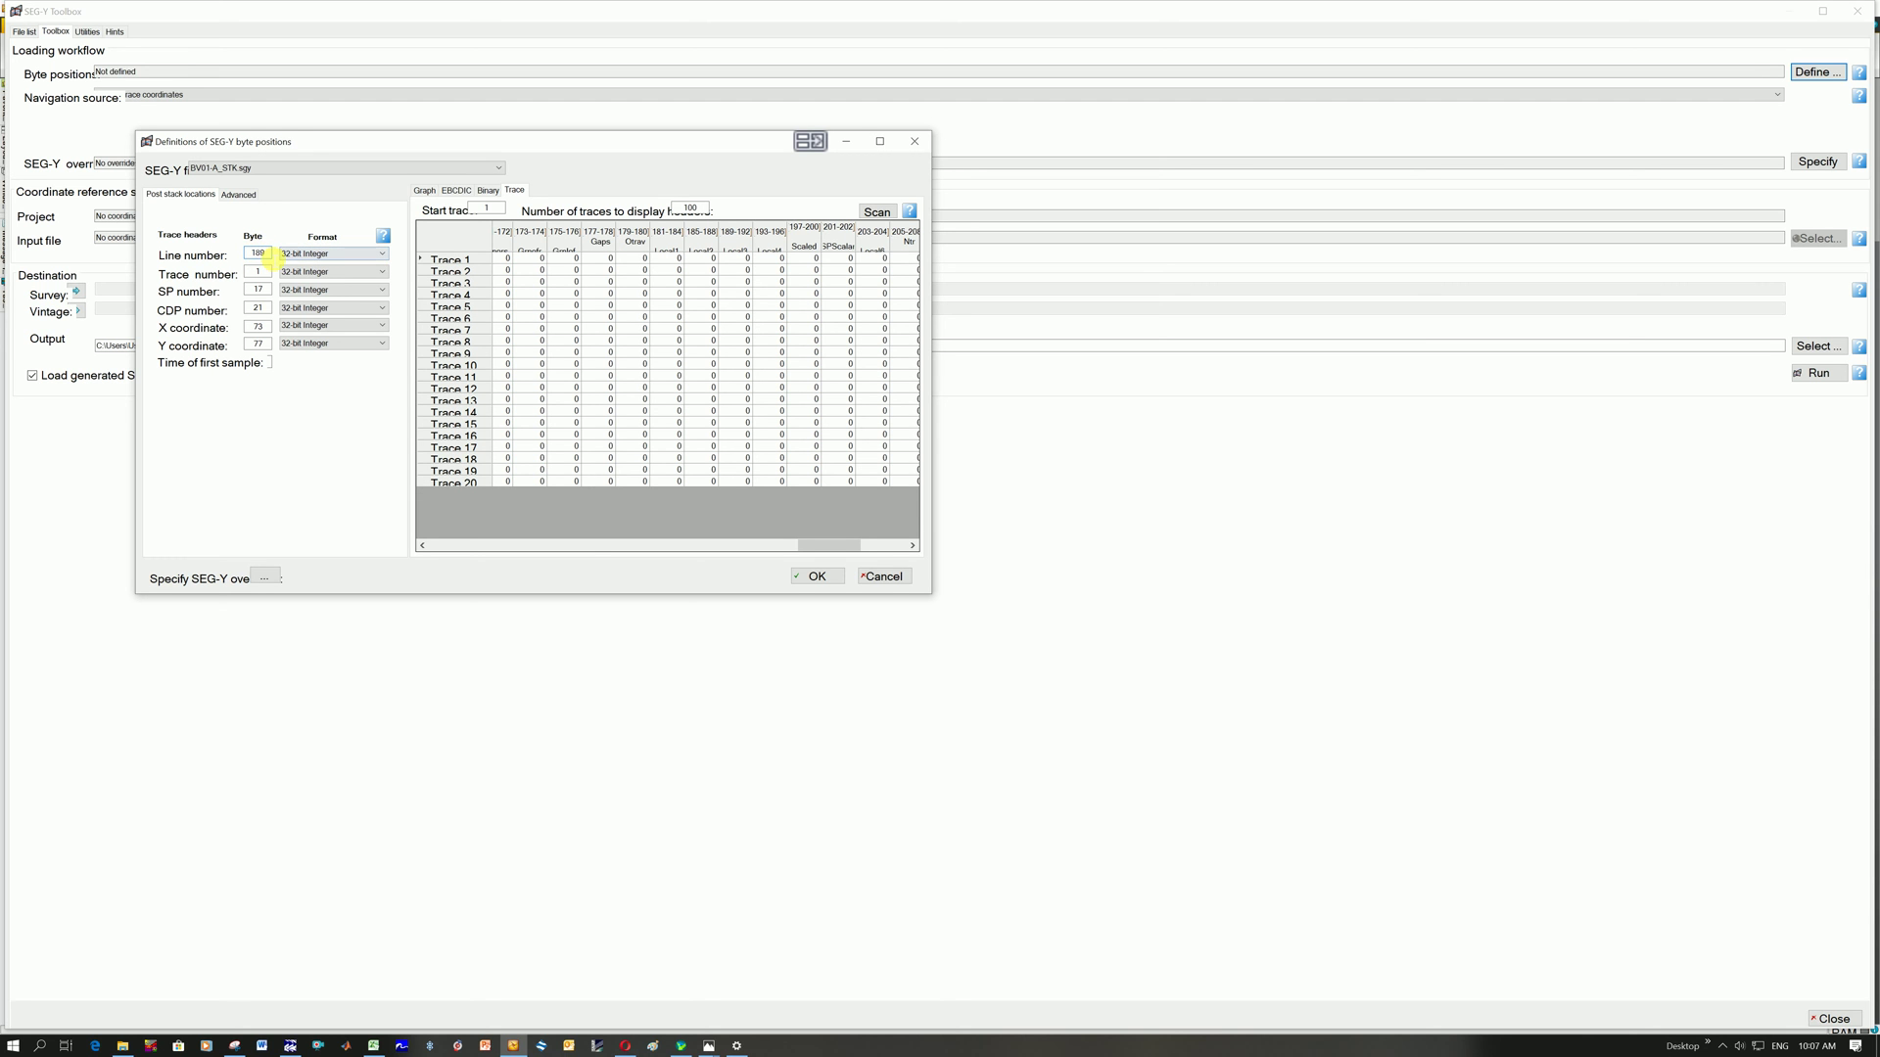
{"action": "left_click_drag", "start_coordinate": [828, 544], "coordinate": [396, 548]}
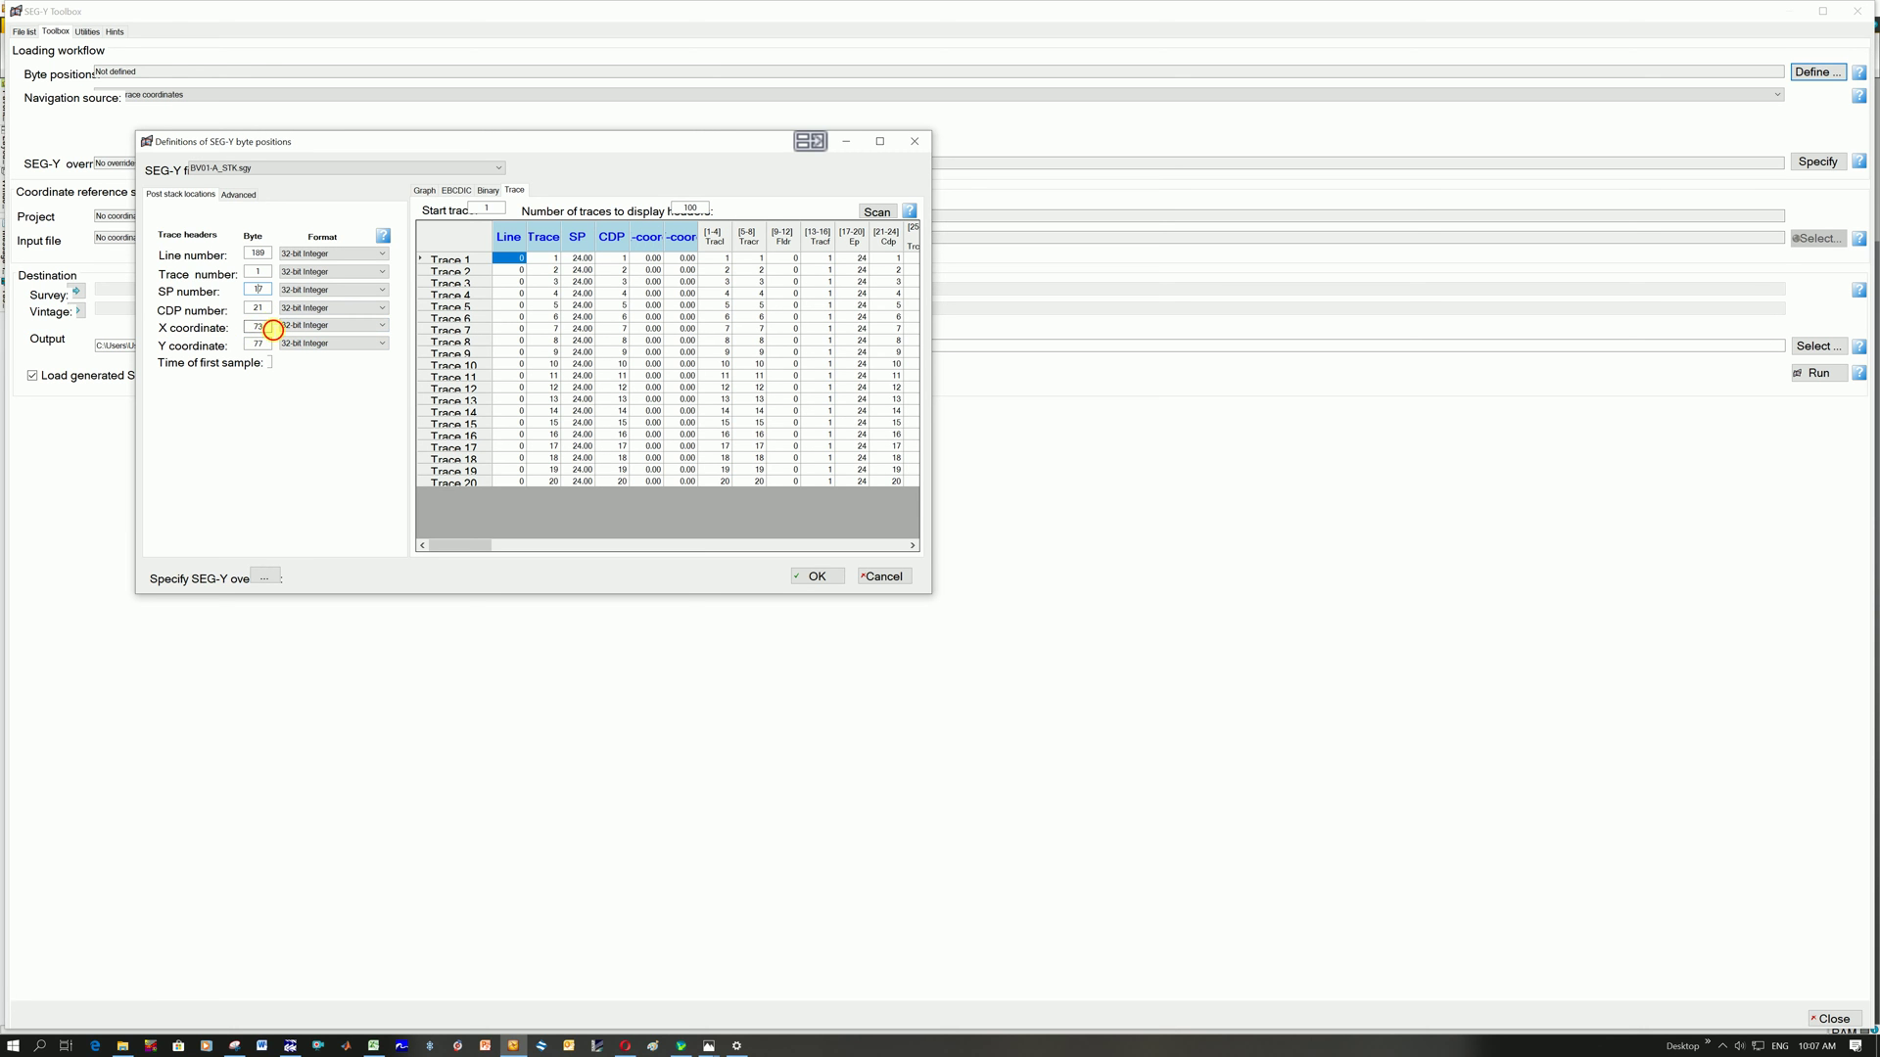
Step: Check the post stack byte locations and accept the SEG-Y byte position definitions with Y coordinate at byte 77
{"action": "left_click", "coordinate": [267, 341]}
{"action": "left_click", "coordinate": [239, 195]}
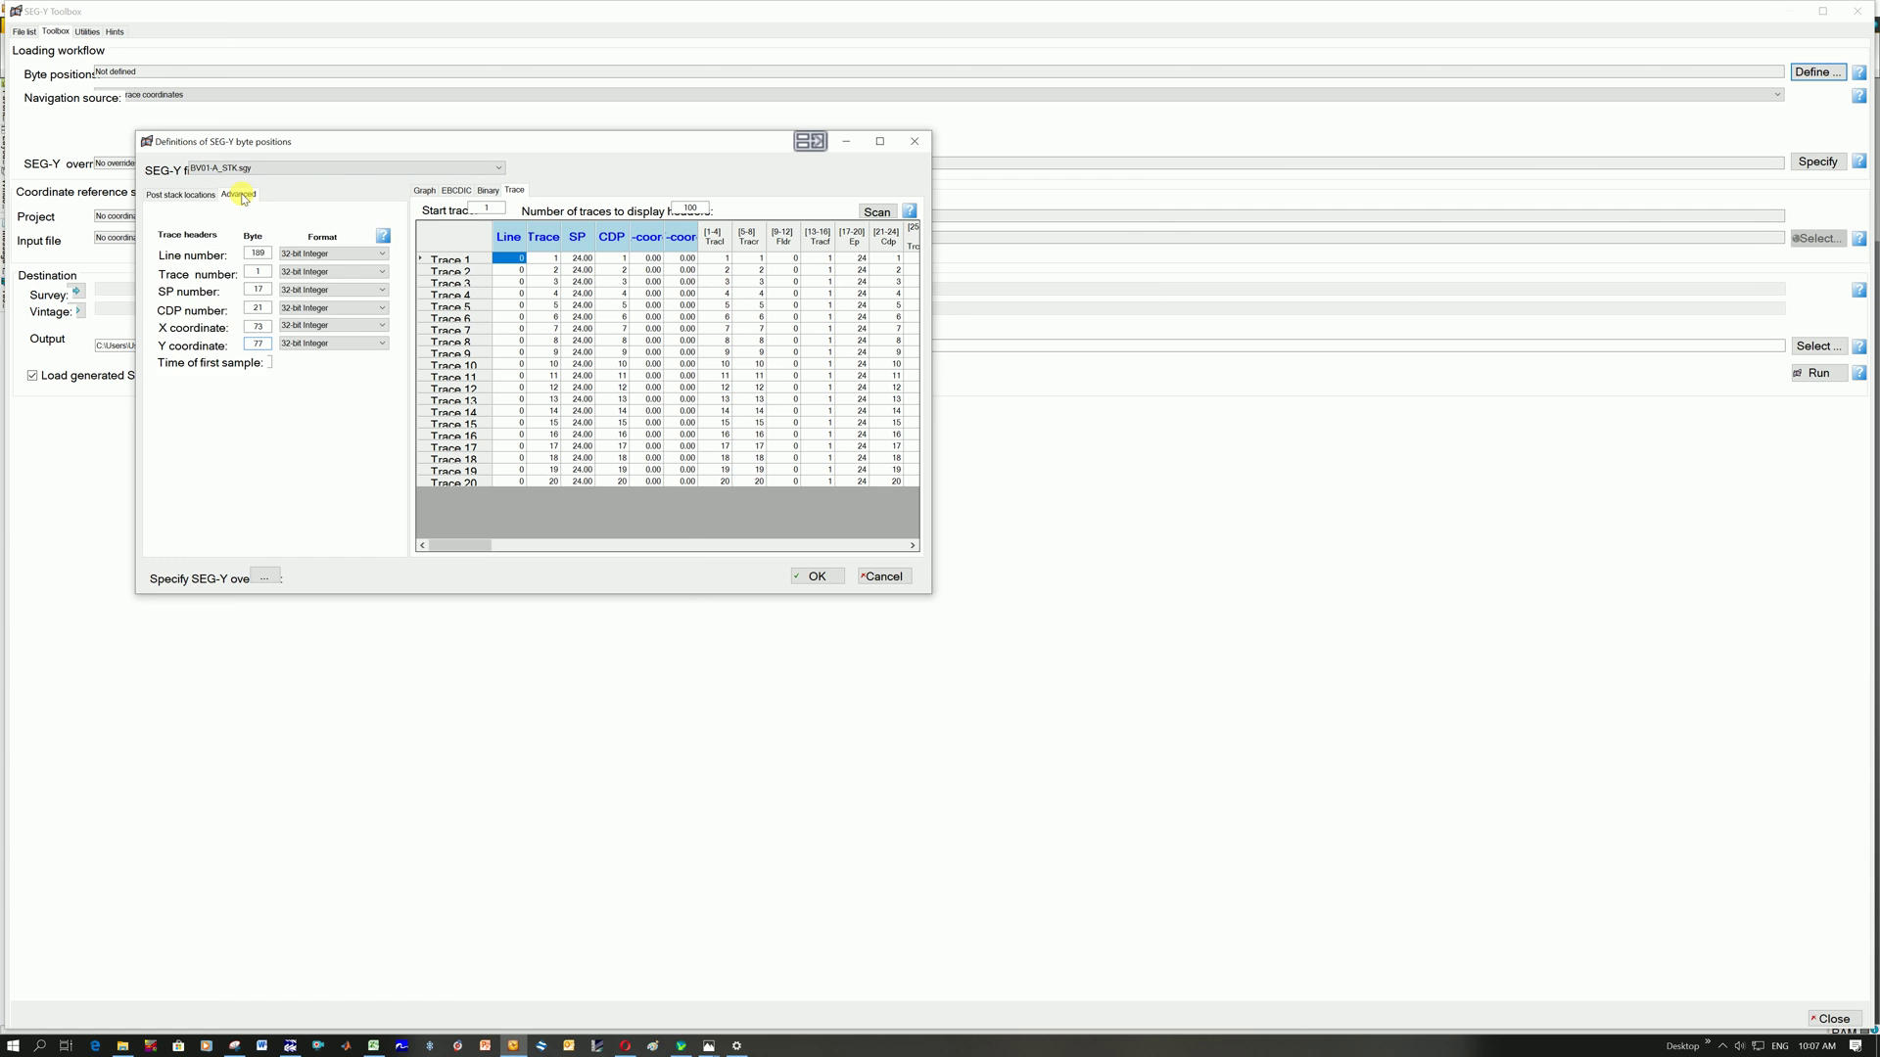
{"action": "left_click", "coordinate": [180, 194]}
{"action": "left_click", "coordinate": [816, 576]}
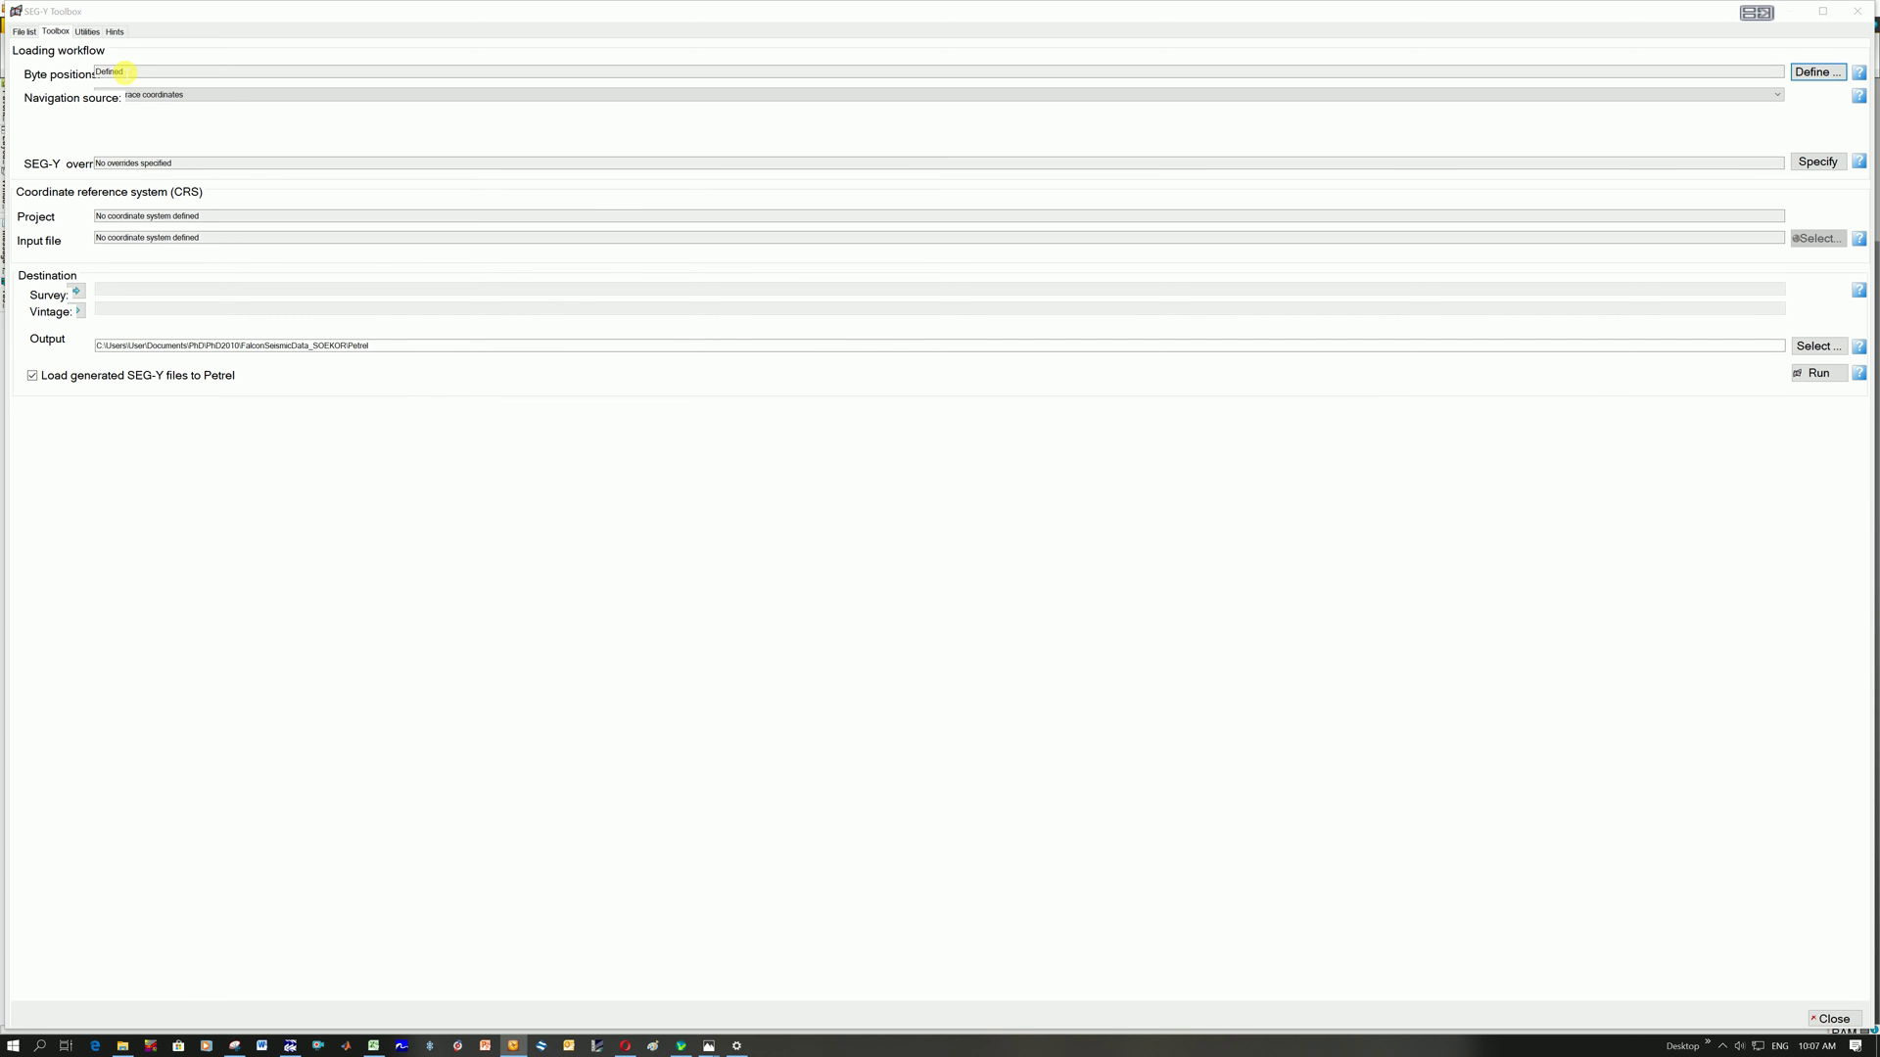
Step: Set the navigation source to Separate navigation file and open the navigation file layout settings
{"action": "left_click", "coordinate": [233, 98]}
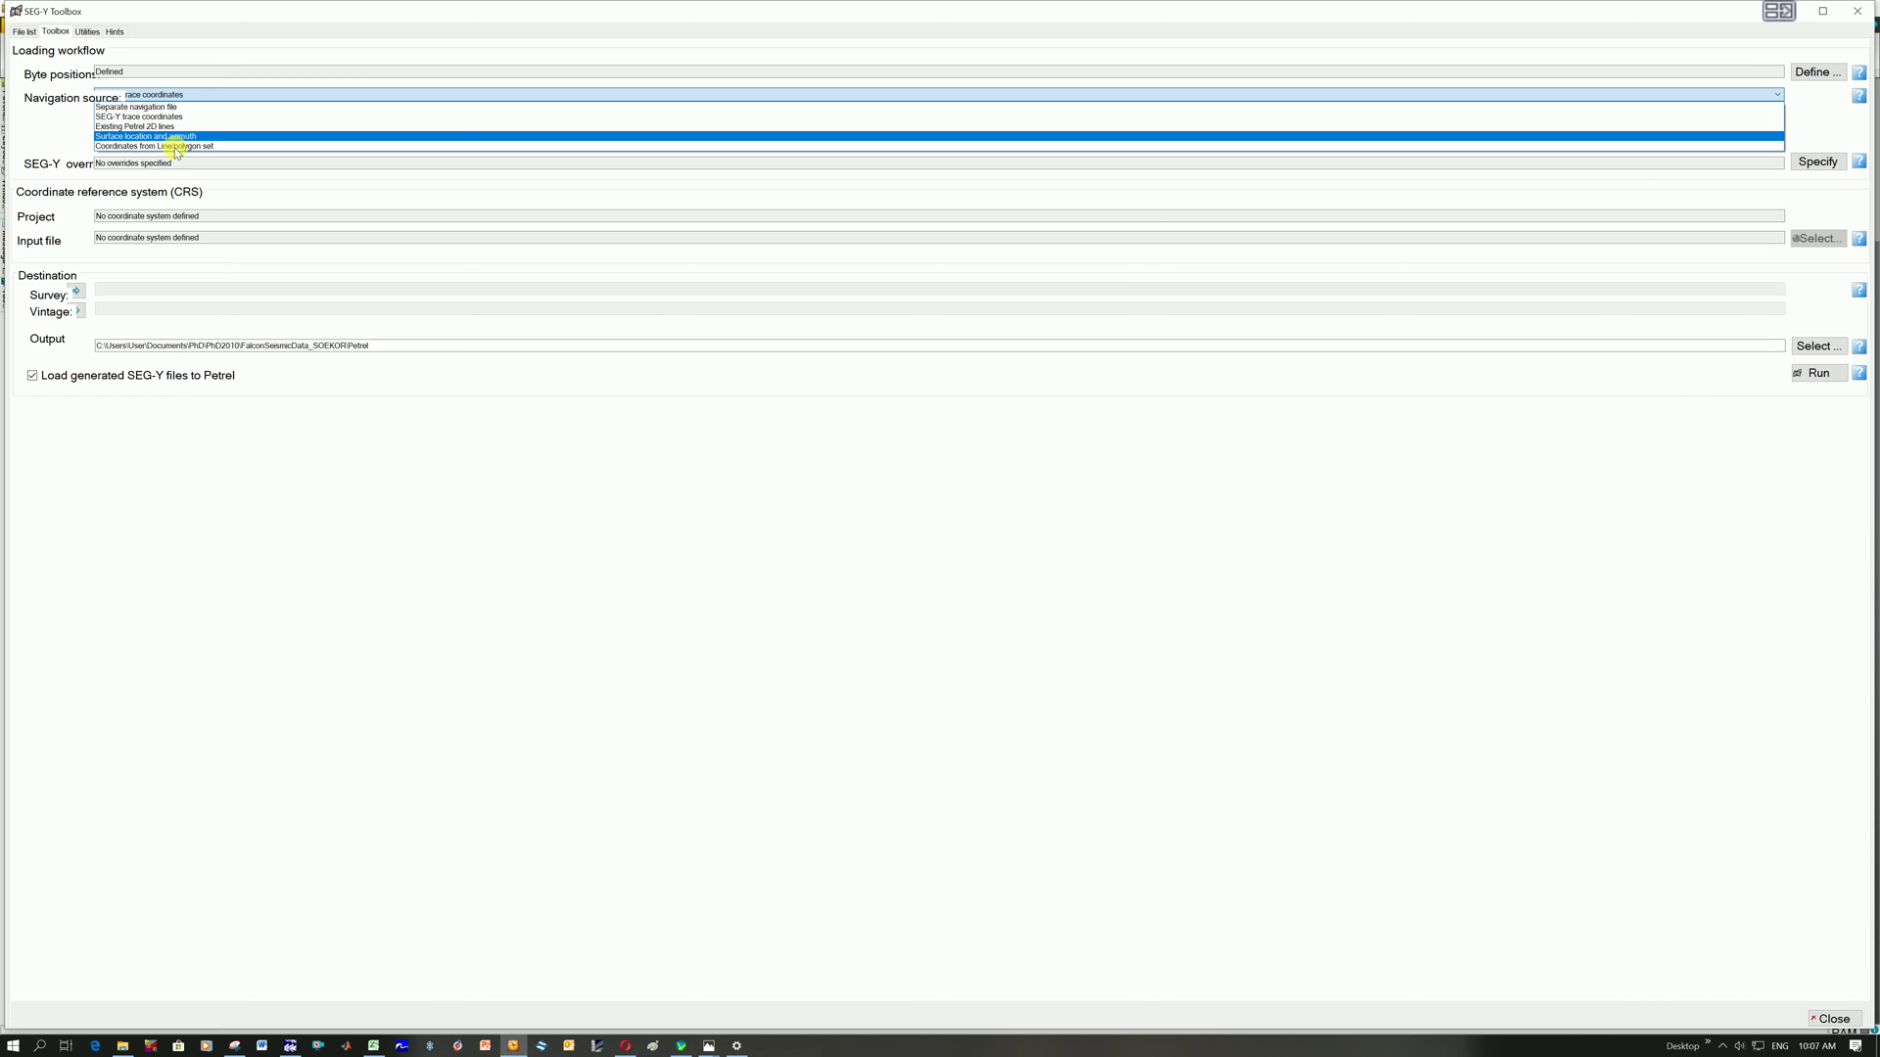
{"action": "left_click", "coordinate": [145, 107]}
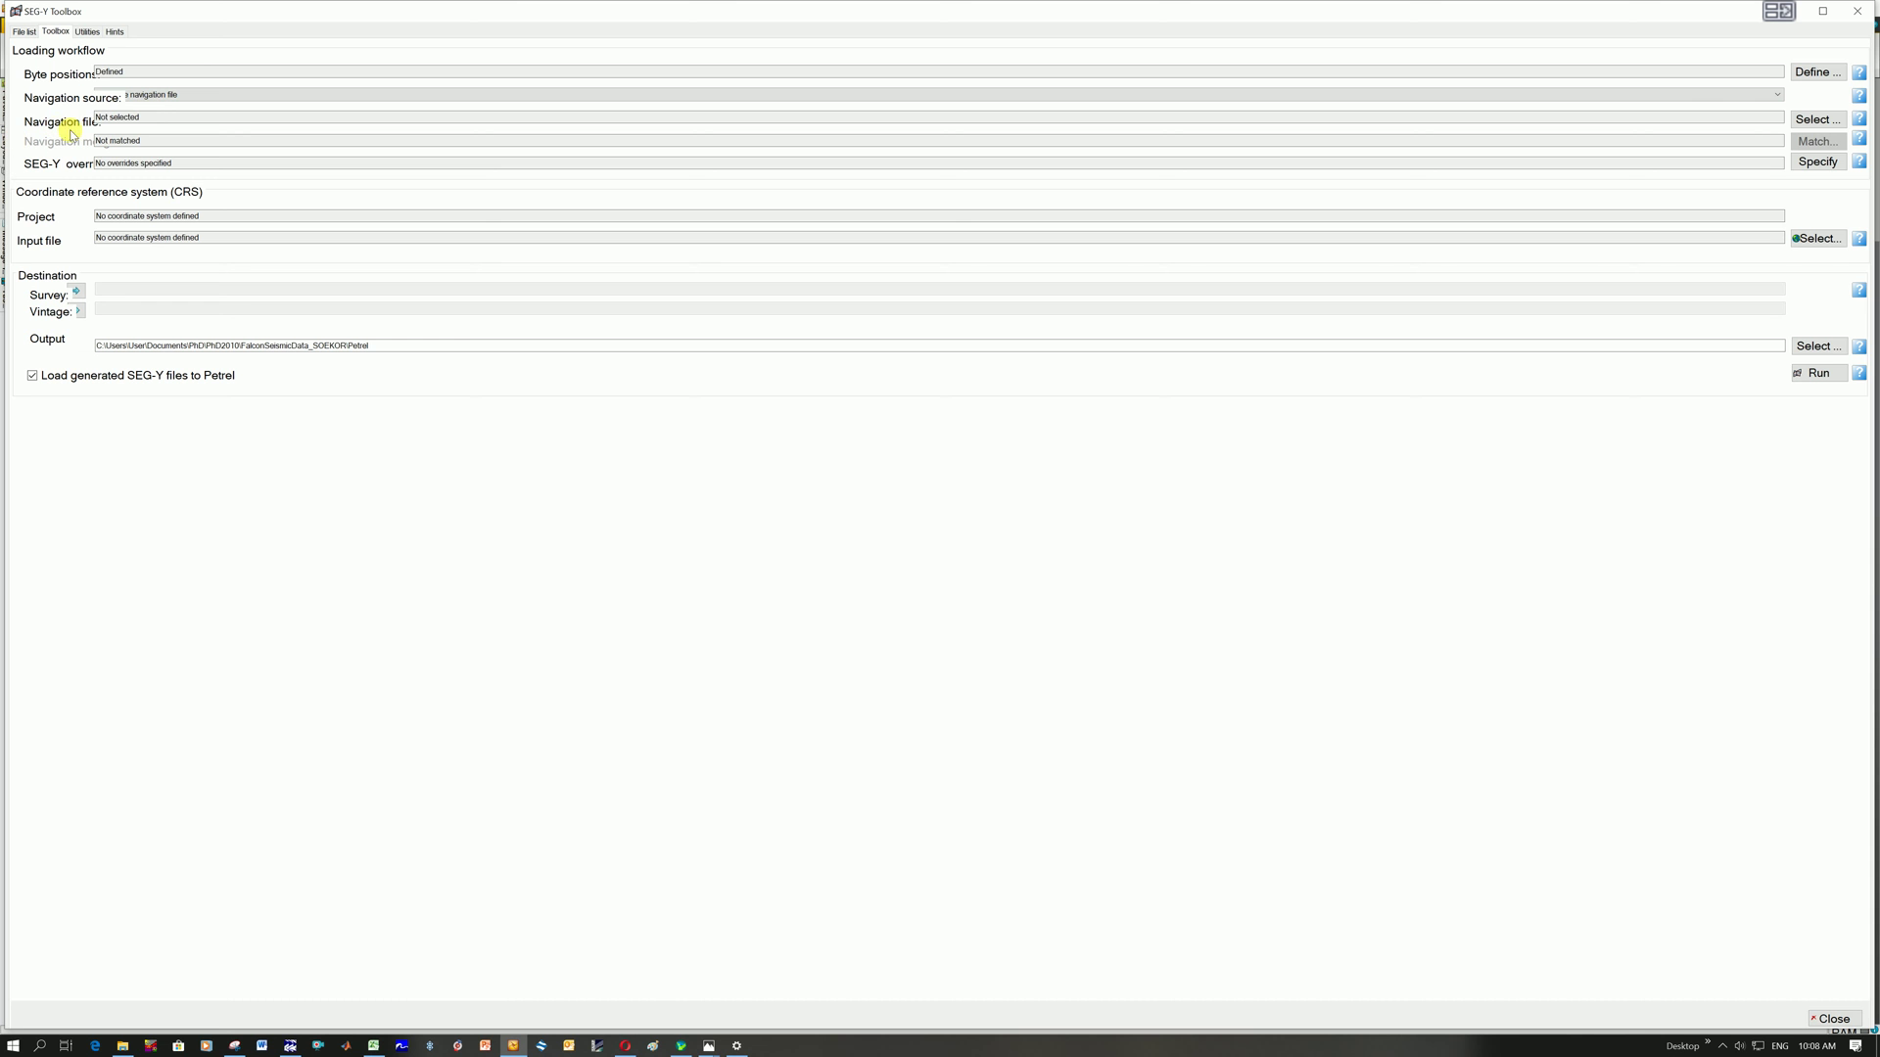
{"action": "left_click", "coordinate": [1821, 119]}
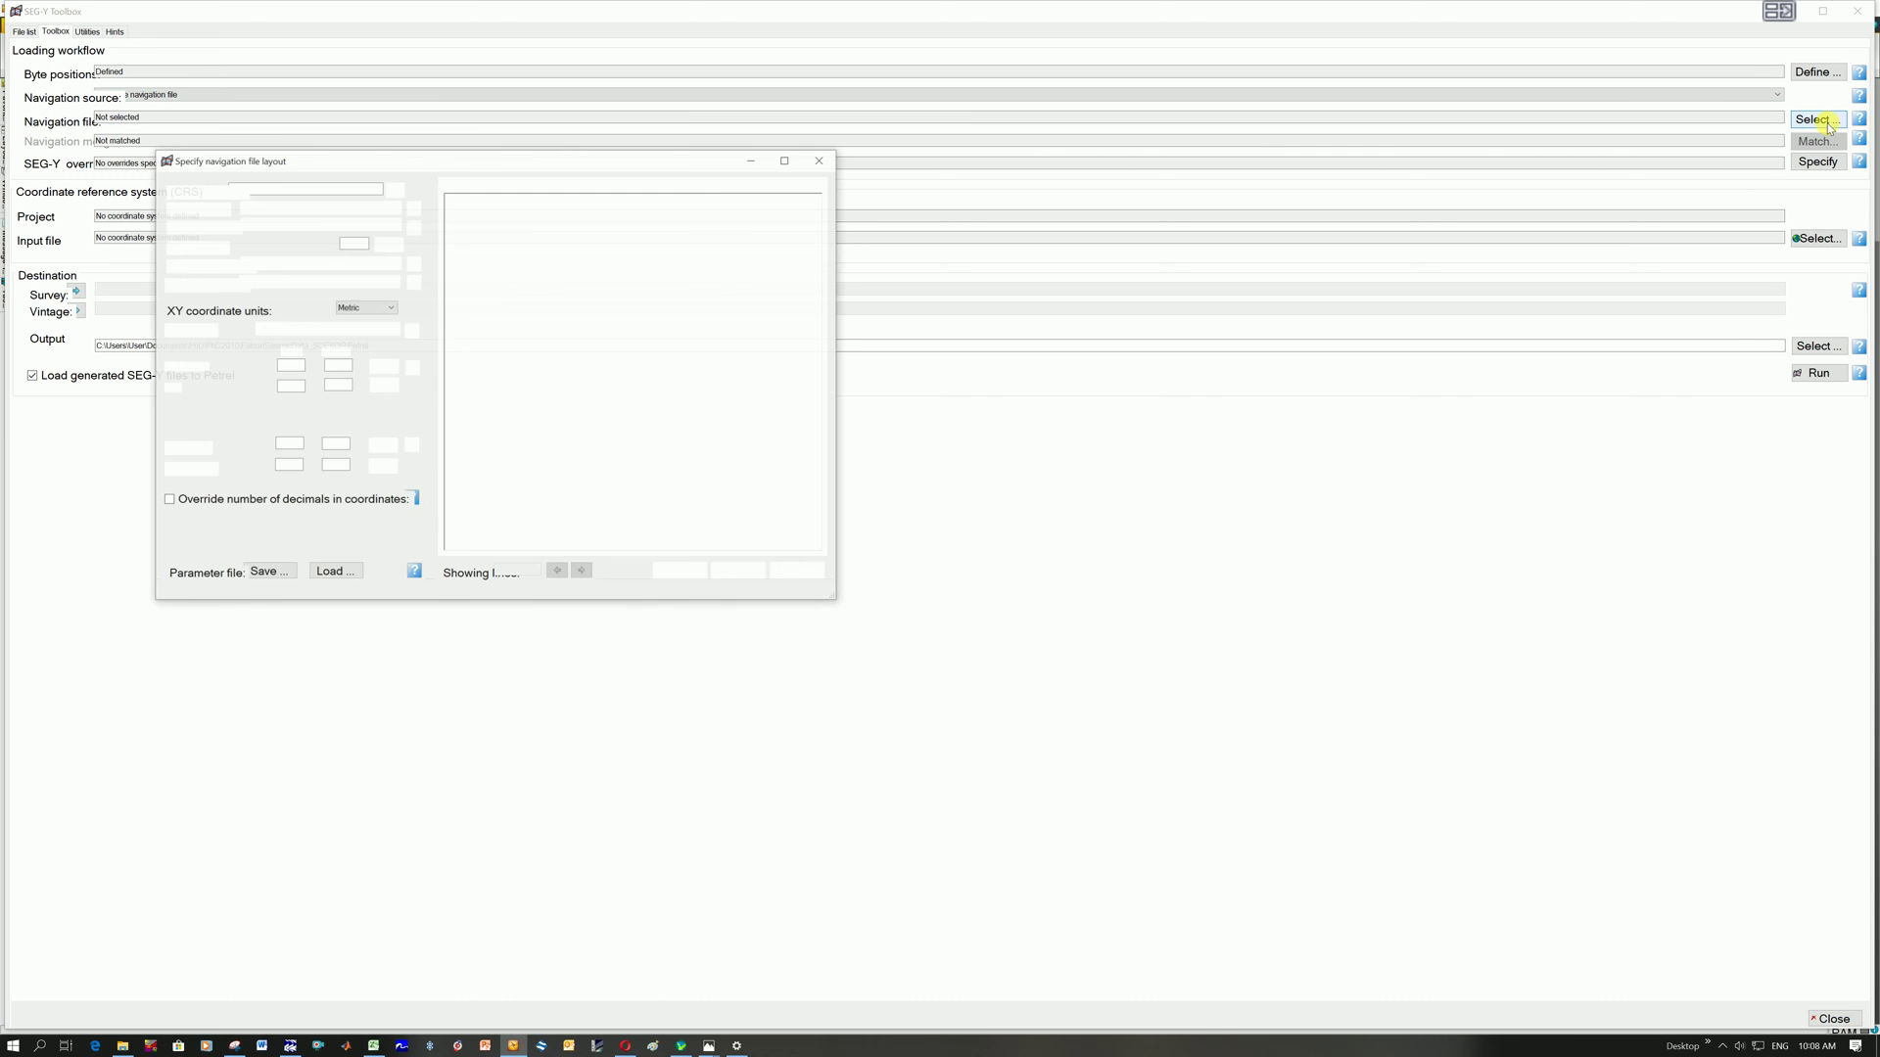
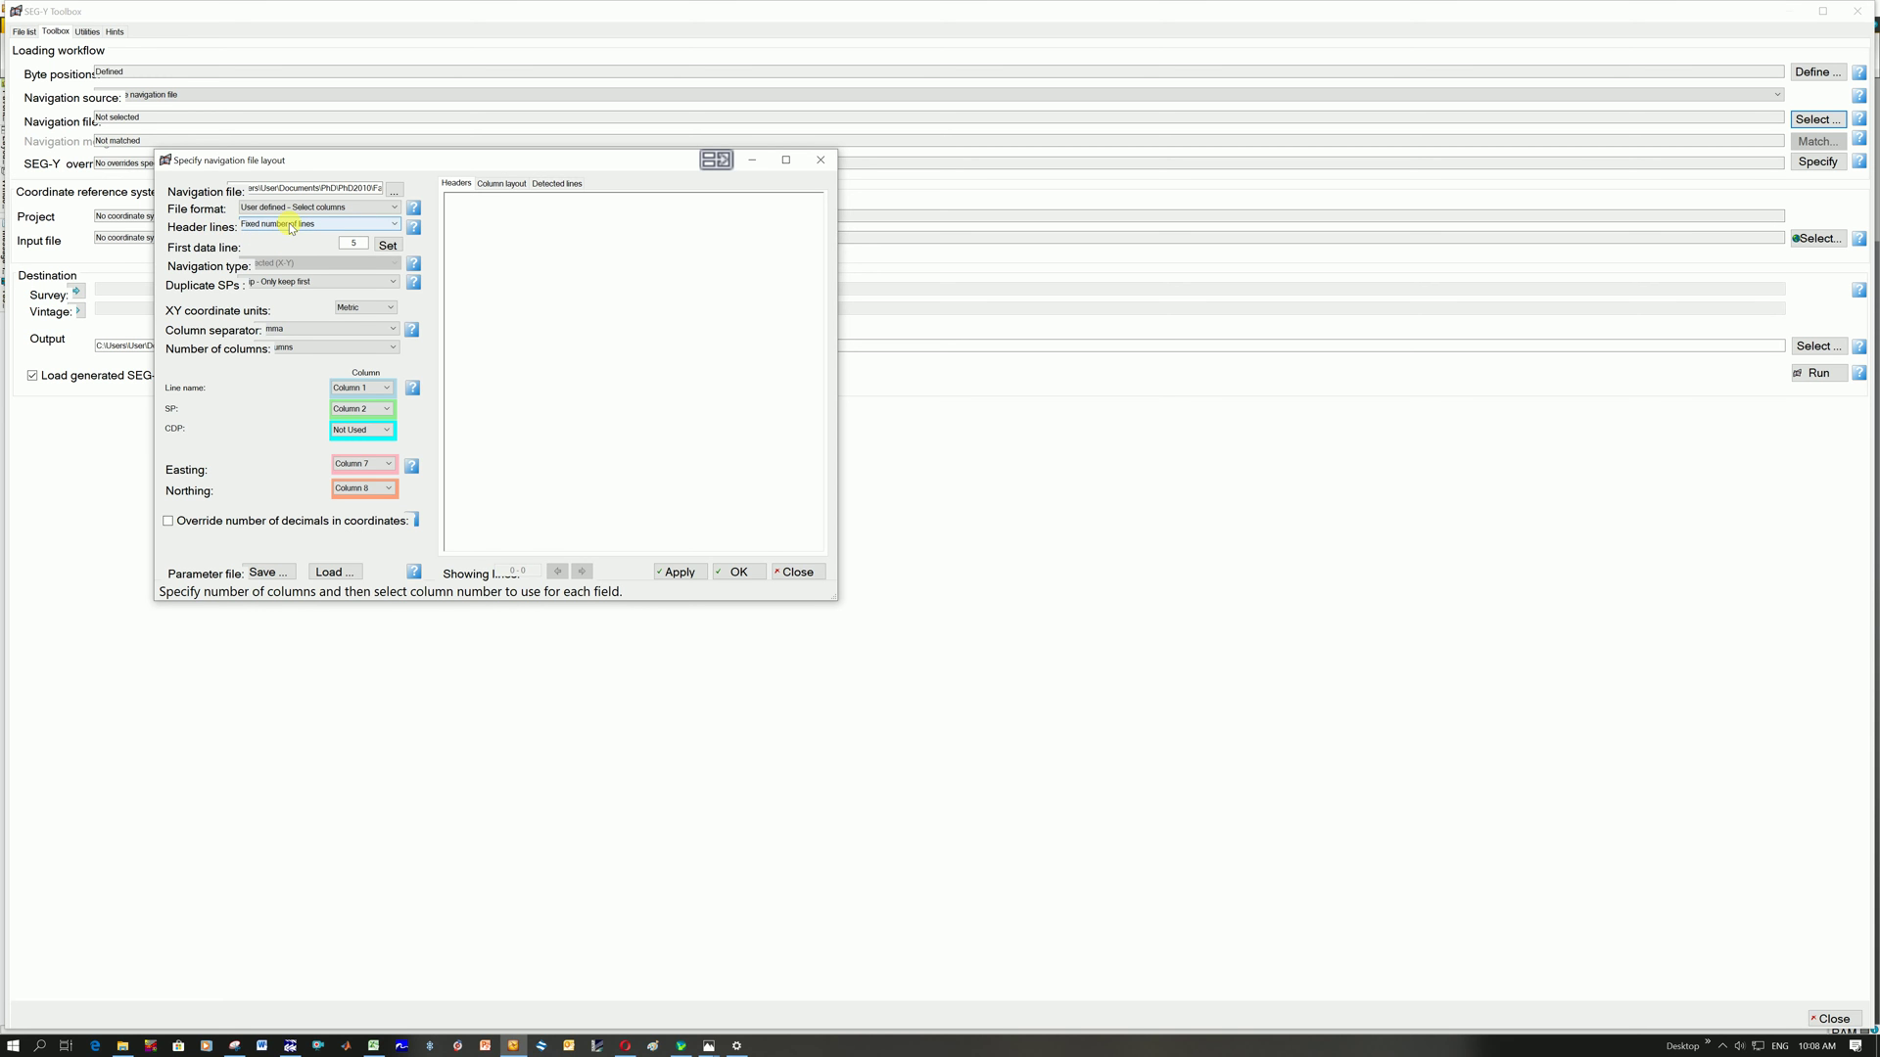
Step: Switch to Excel and examine the header row and column order of 2World_Coord_Karoo navigation.csv
{"action": "left_click", "coordinate": [373, 1045]}
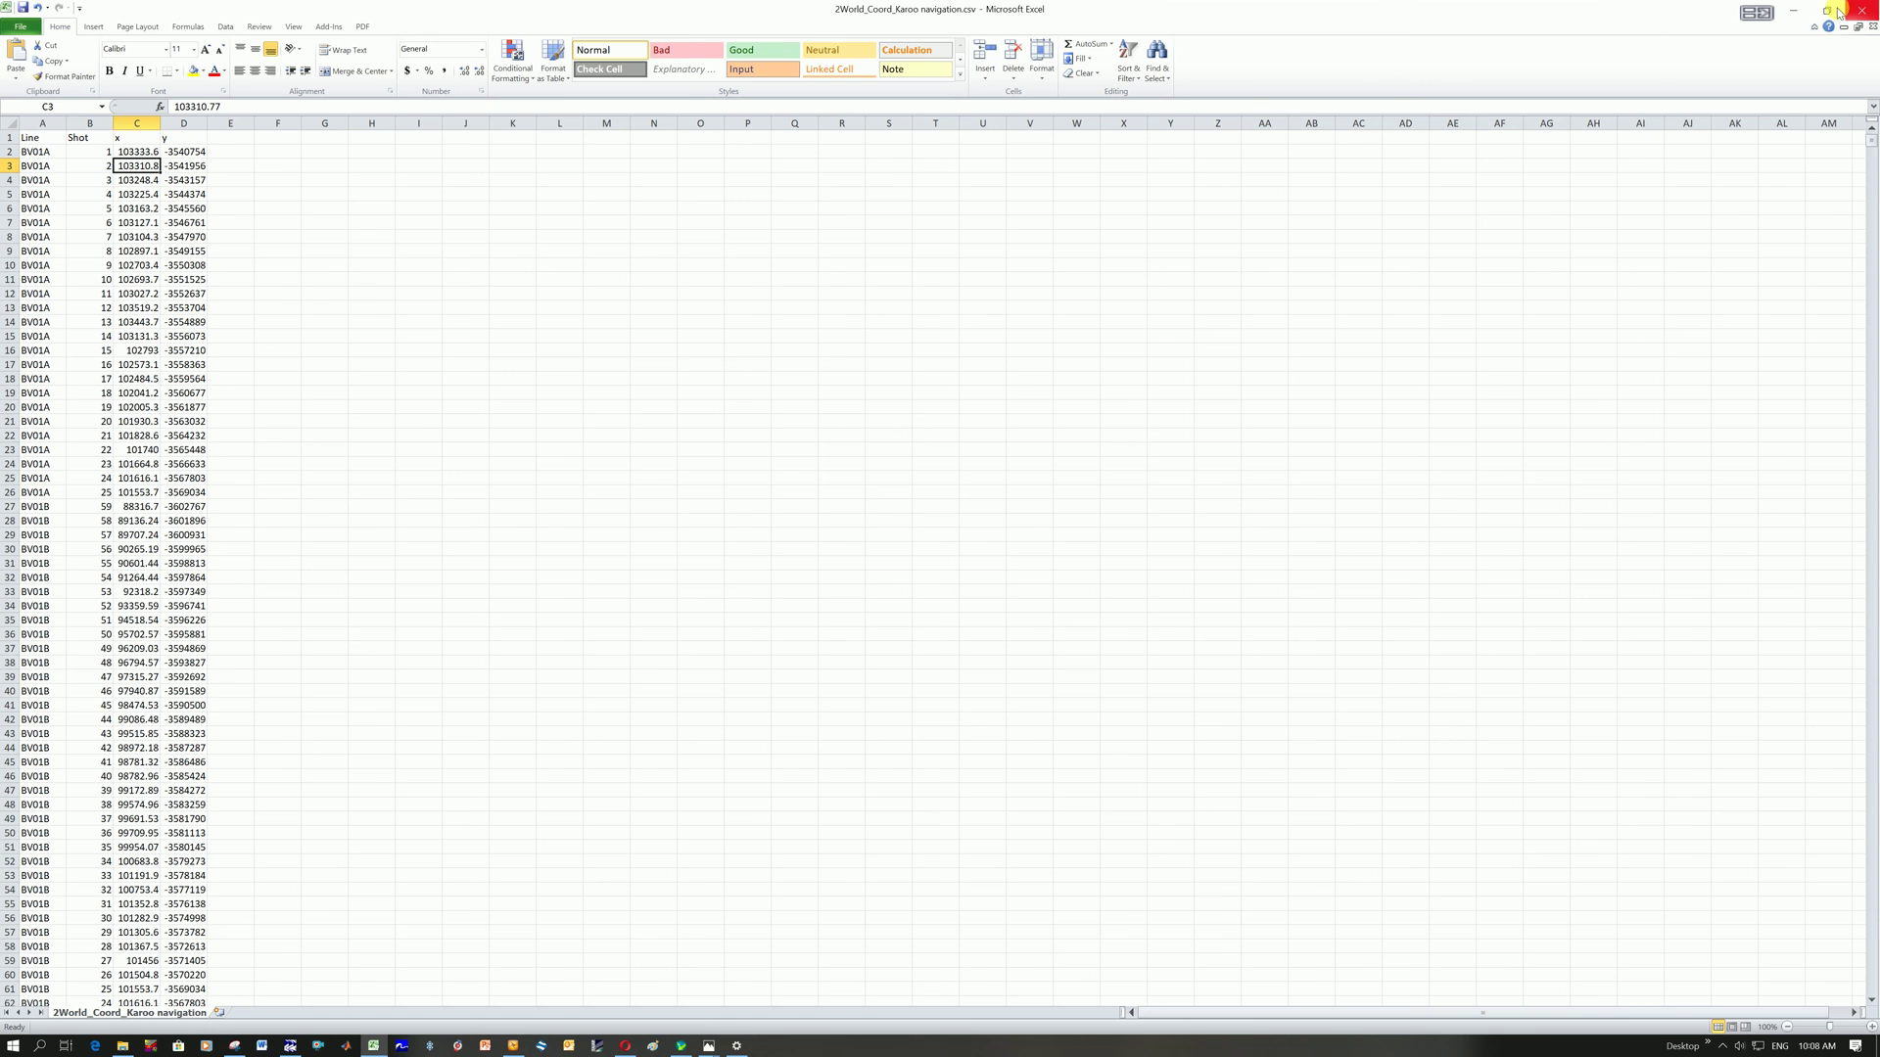
Step: Return to the navigation file layout settings in Petrel, set the first data line to 2 and show the column layout
{"action": "left_click", "coordinate": [1798, 14]}
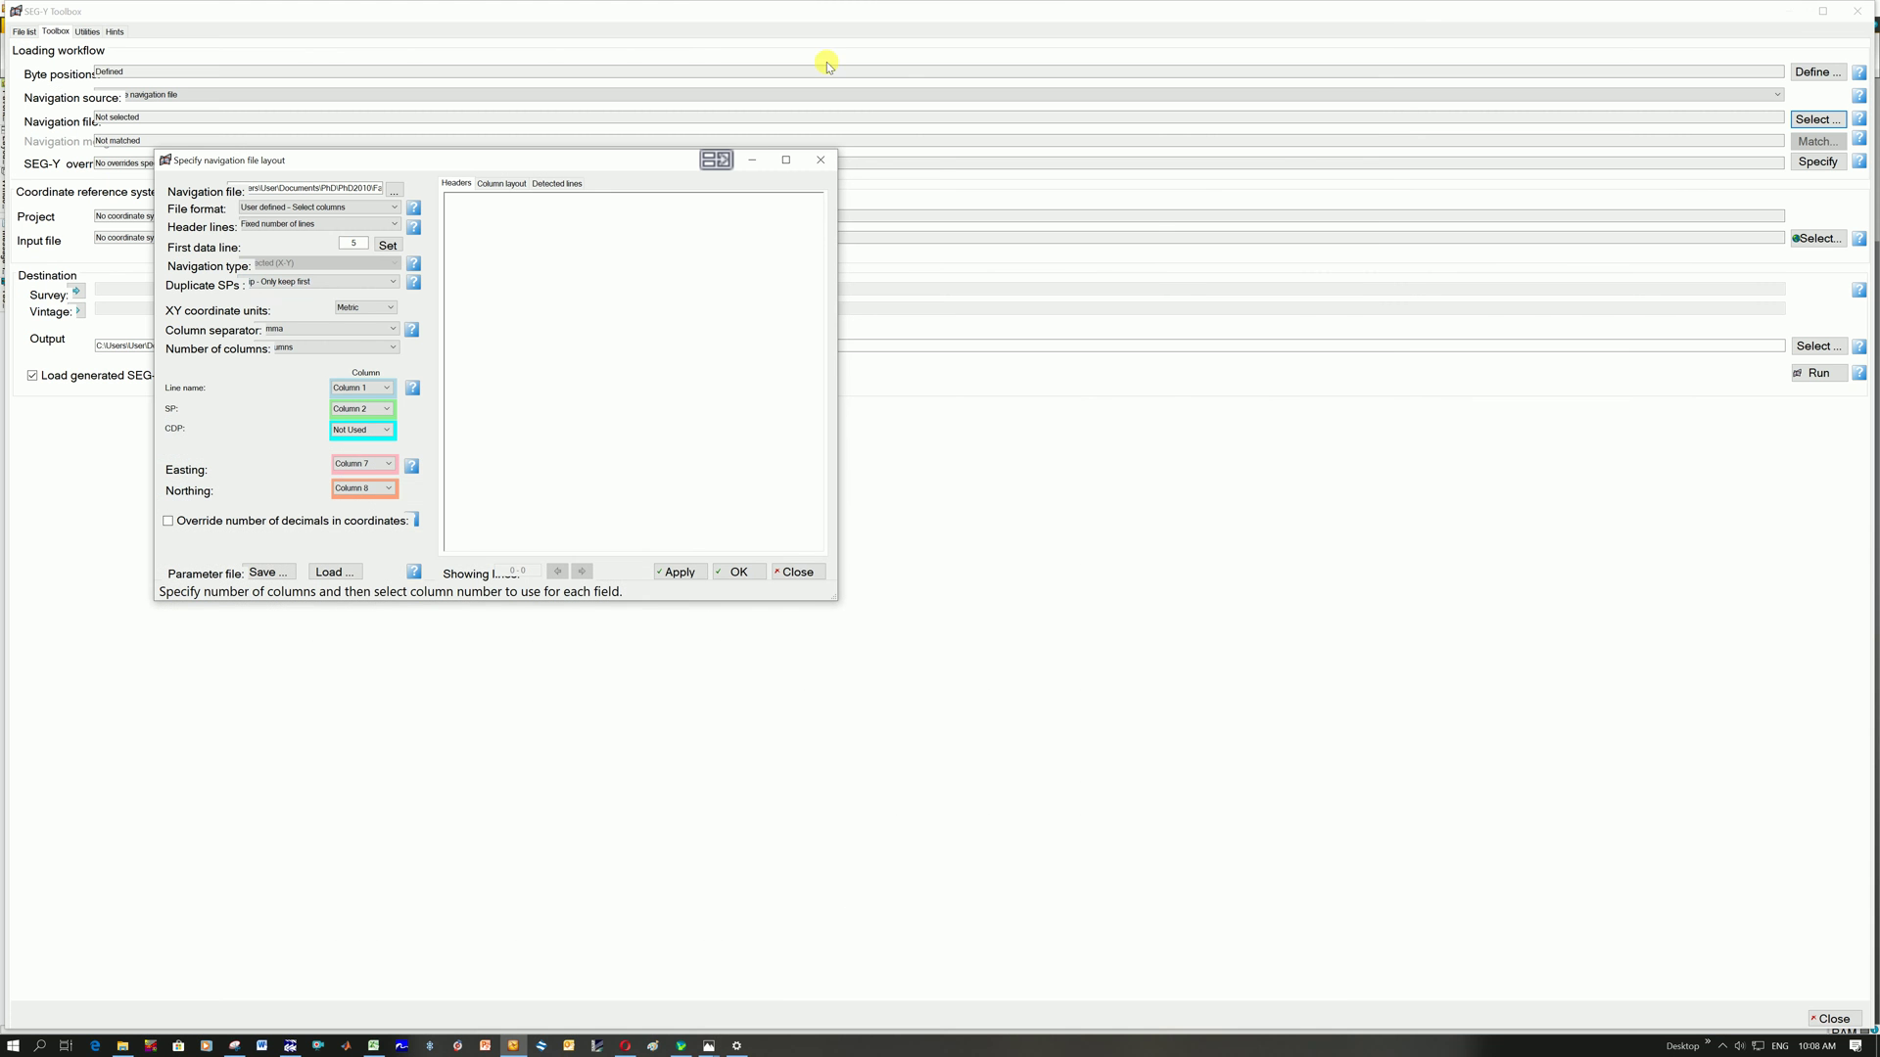
{"action": "double_click", "coordinate": [352, 245]}
{"action": "left_click", "coordinate": [499, 185]}
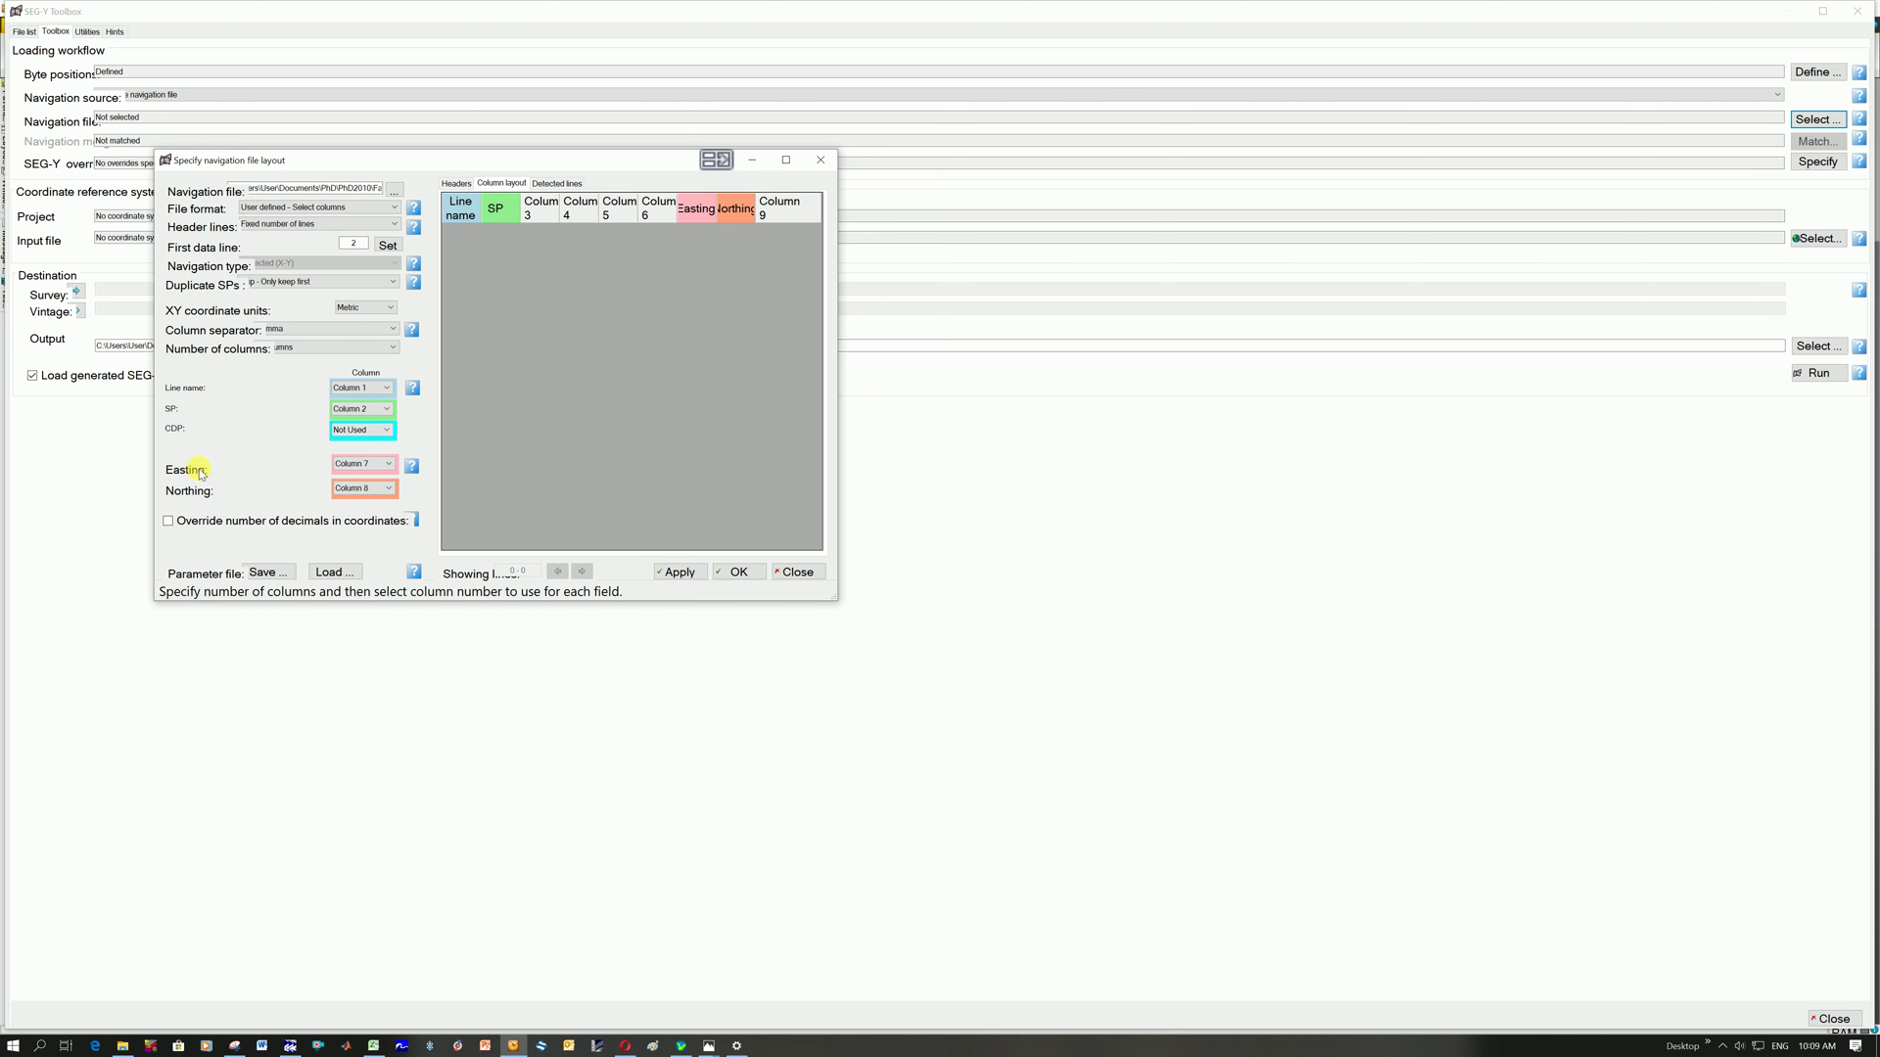
Step: Check the column order in the Excel navigation file, assign Easting to Column 3 and Northing to Column 4, and accept the navigation file layout
{"action": "left_click", "coordinate": [371, 1045]}
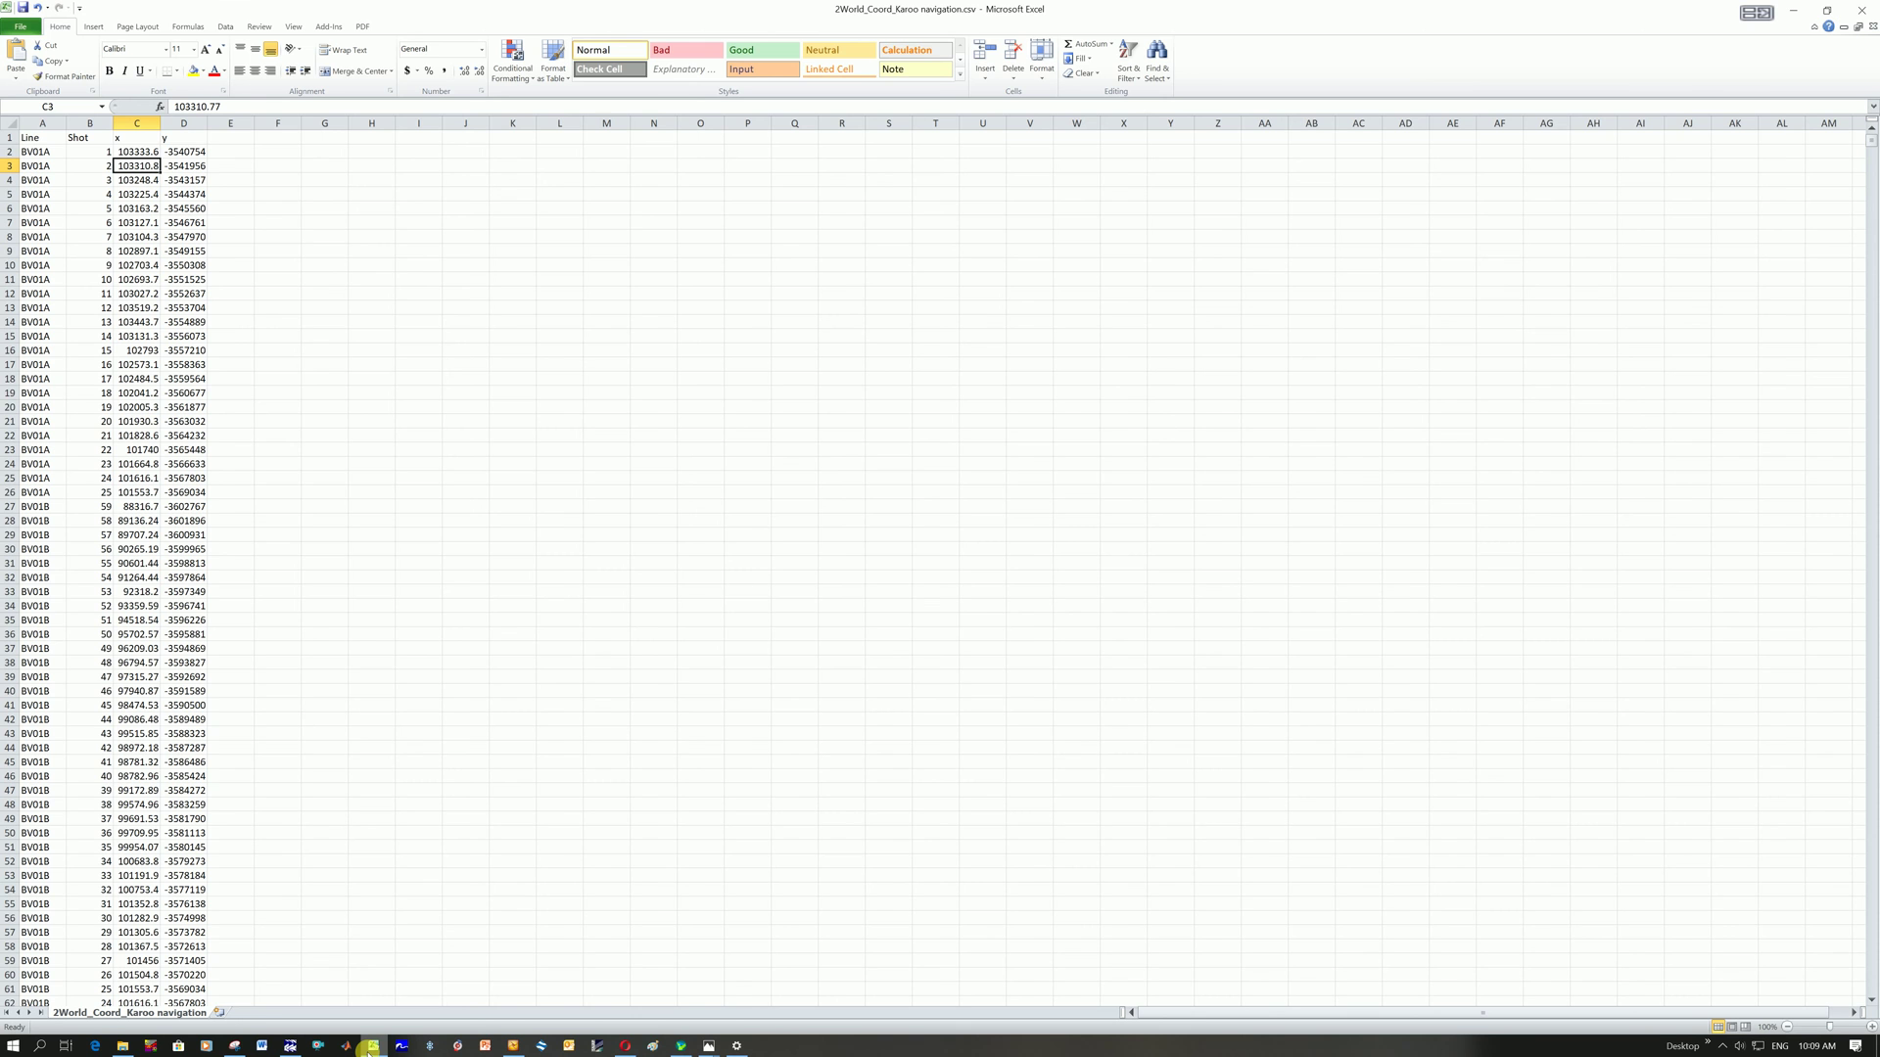
{"action": "left_click", "coordinate": [371, 1046]}
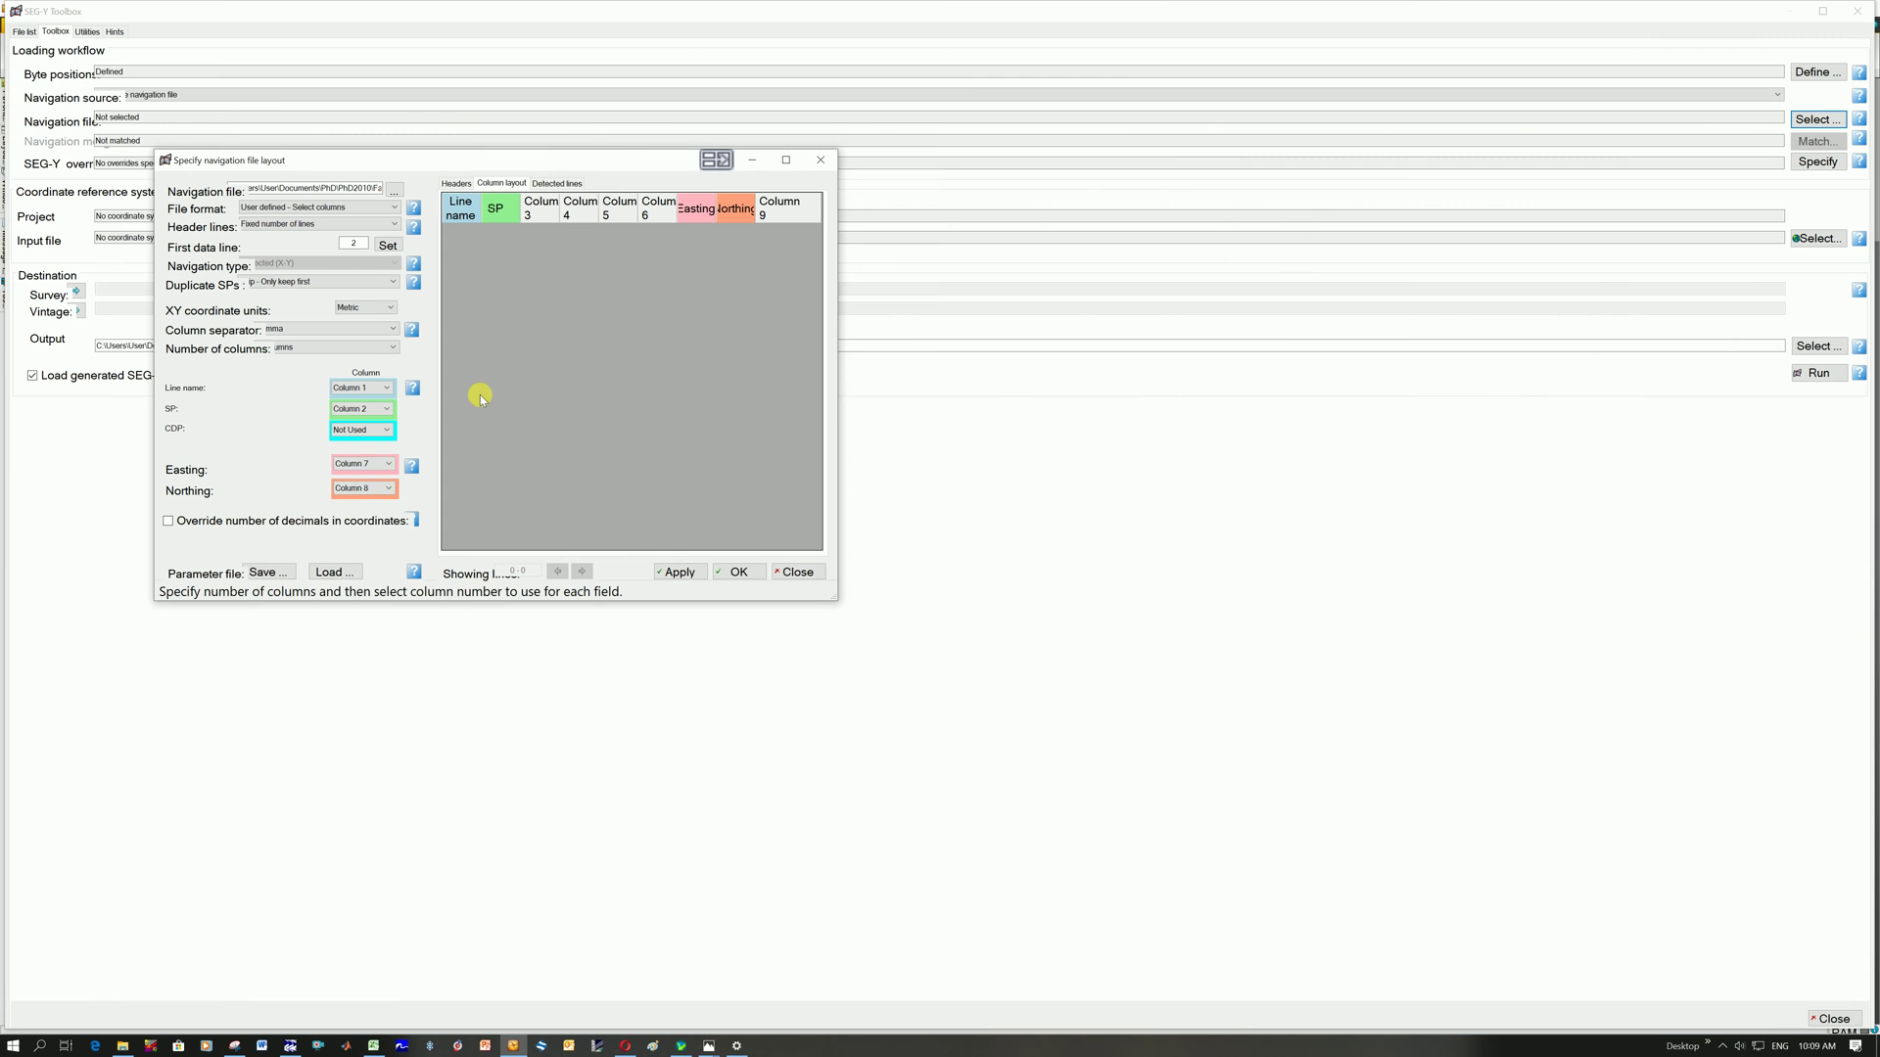
{"action": "left_click", "coordinate": [373, 468]}
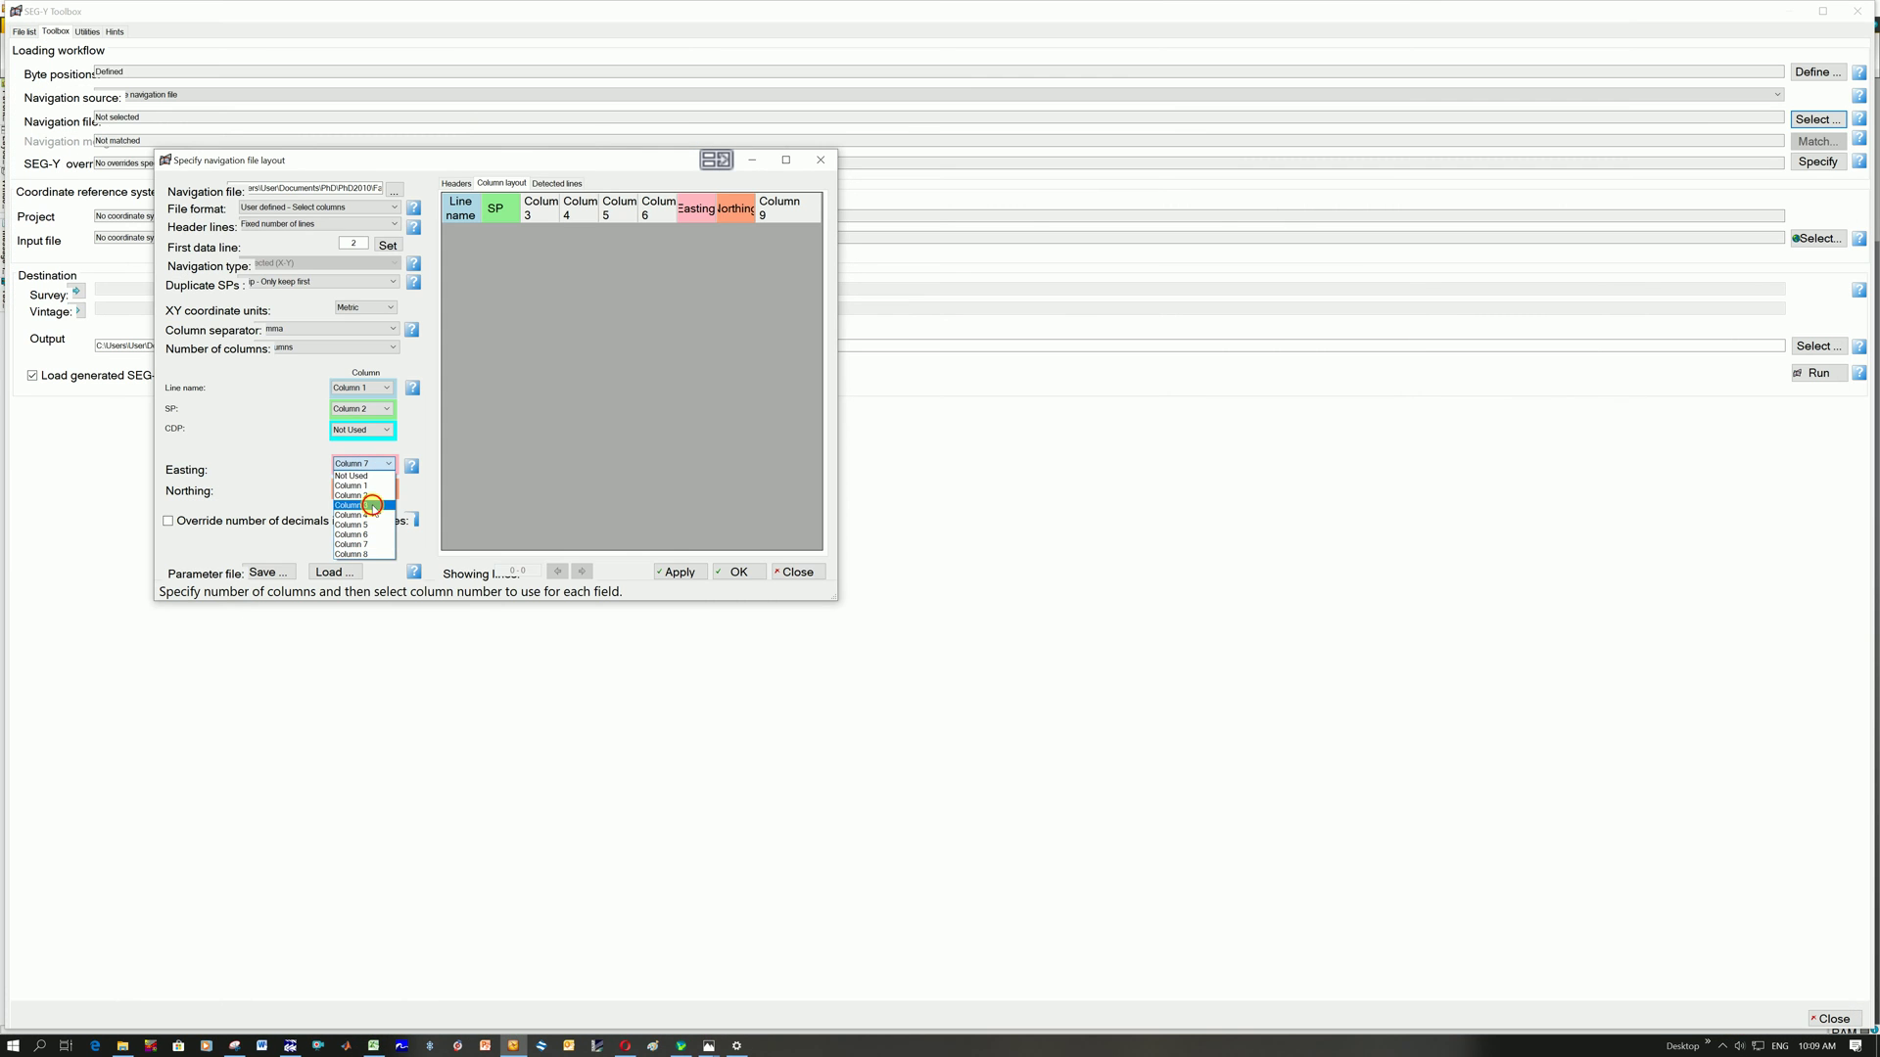
{"action": "left_click", "coordinate": [372, 505]}
{"action": "left_click", "coordinate": [367, 488]}
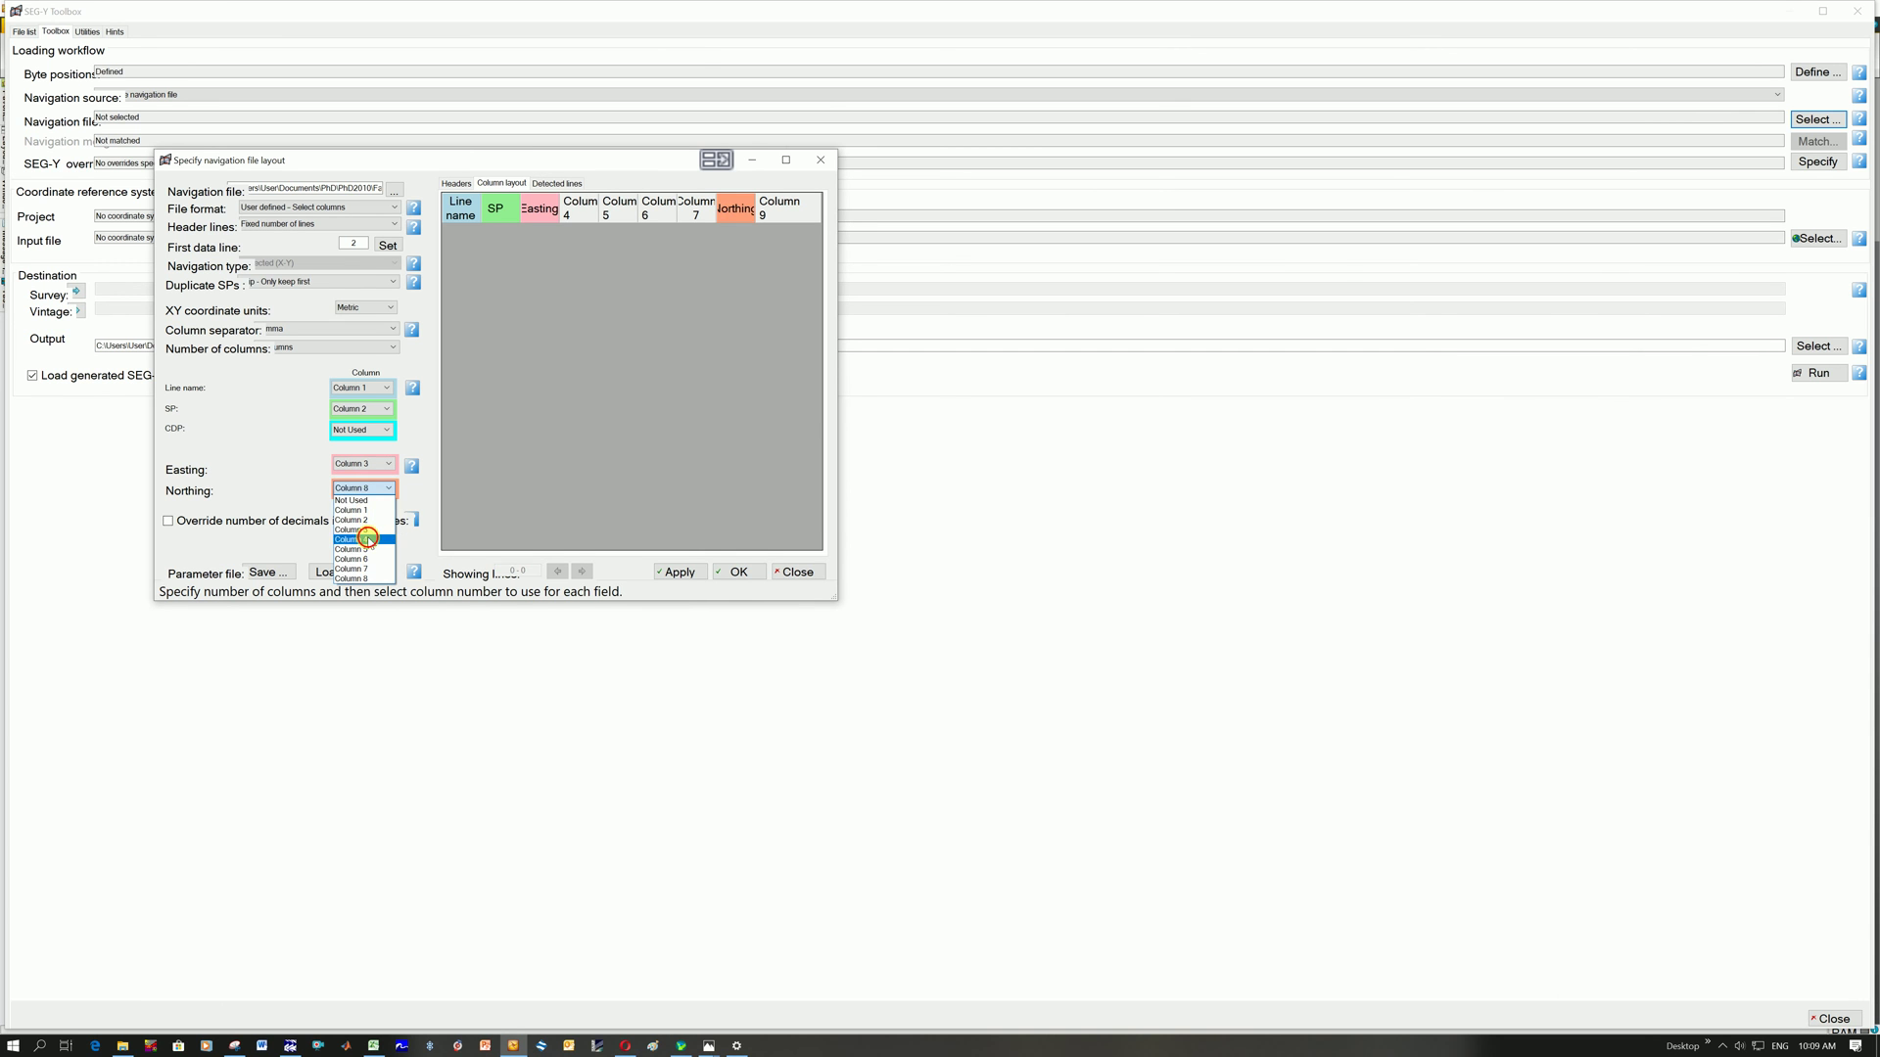
{"action": "left_click", "coordinate": [367, 539]}
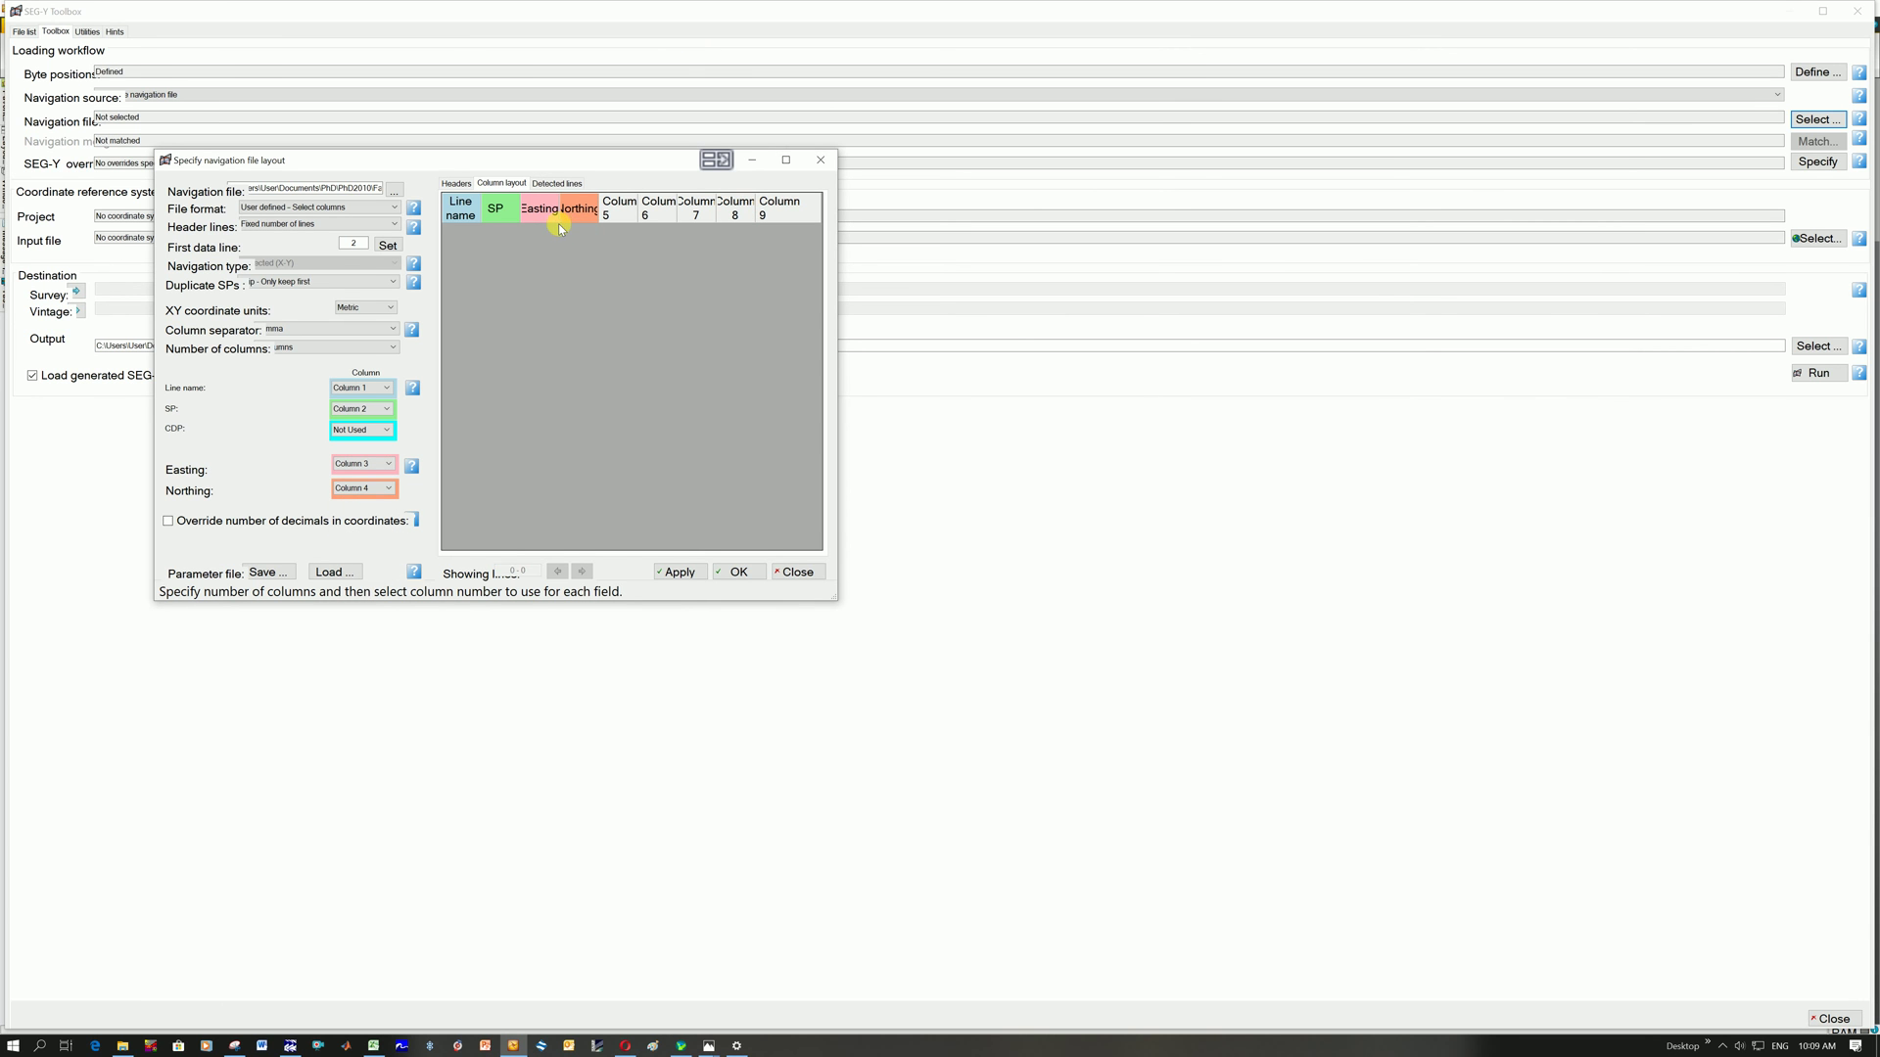
{"action": "left_click", "coordinate": [742, 577]}
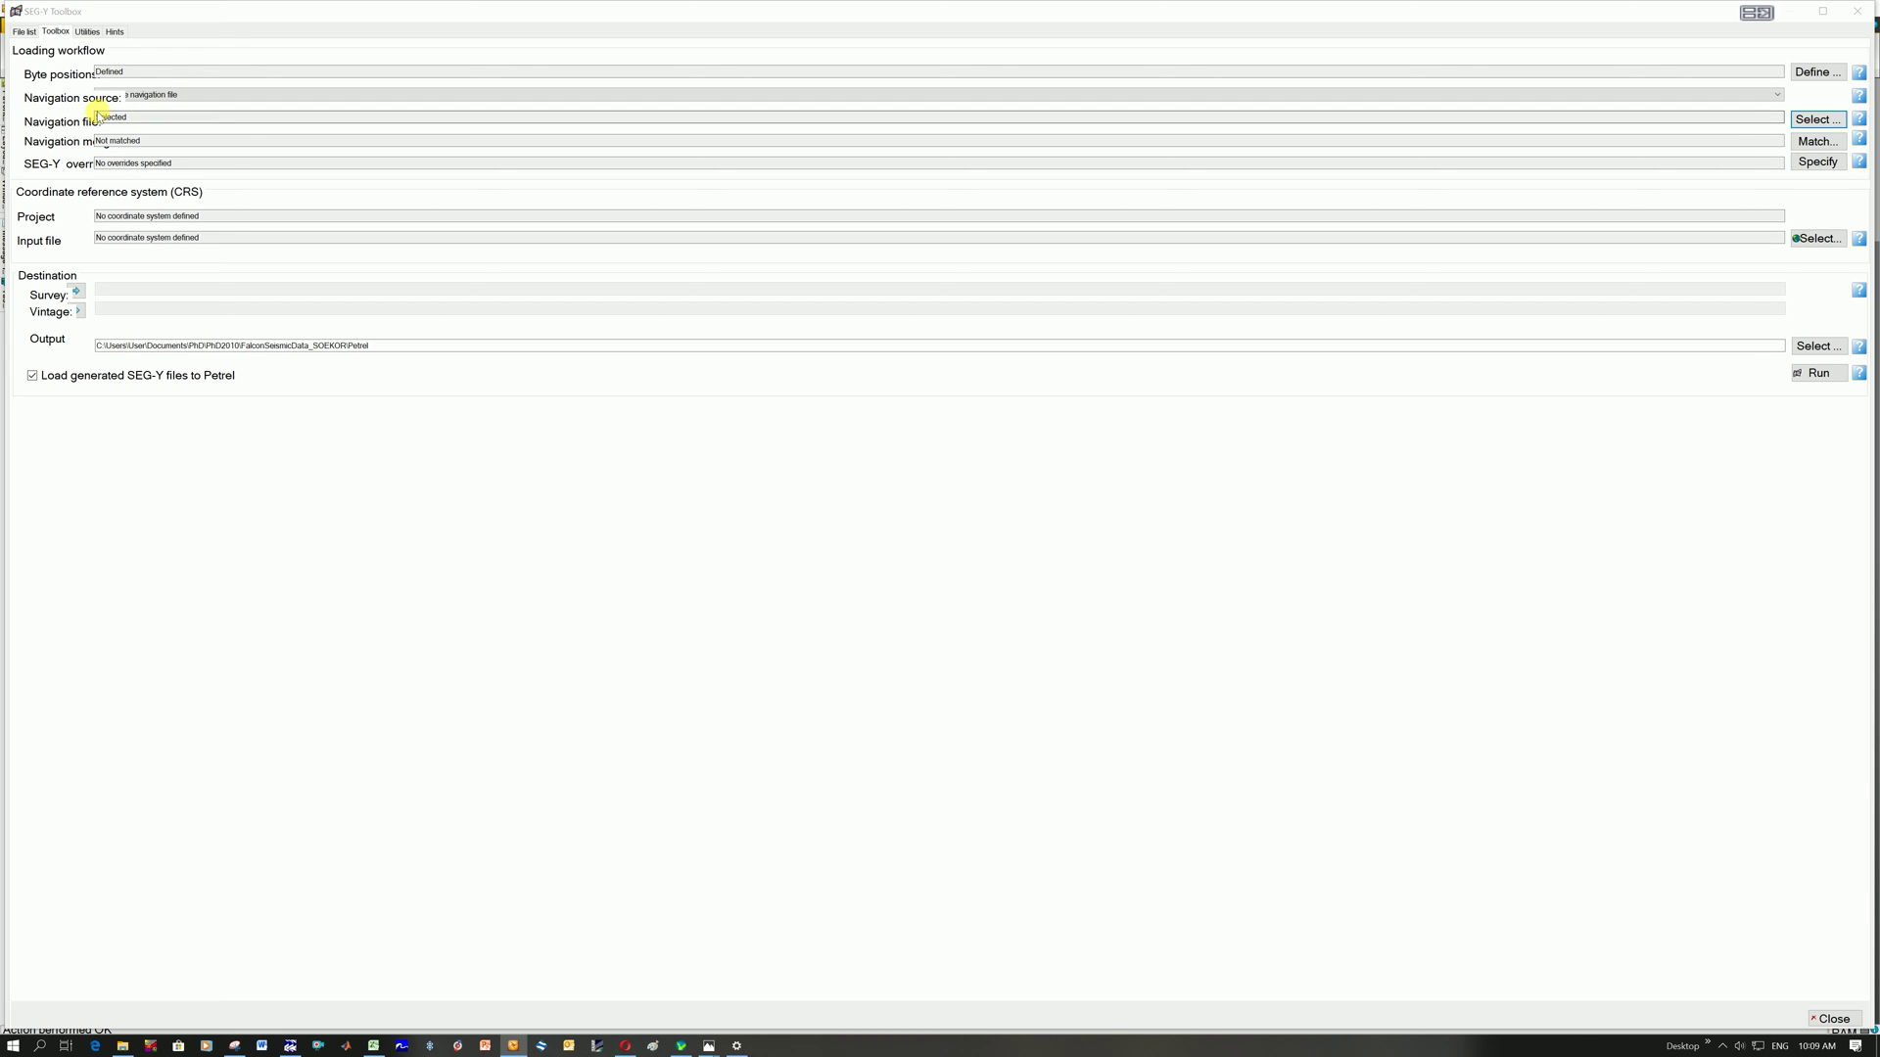
{"action": "left_click", "coordinate": [1809, 118]}
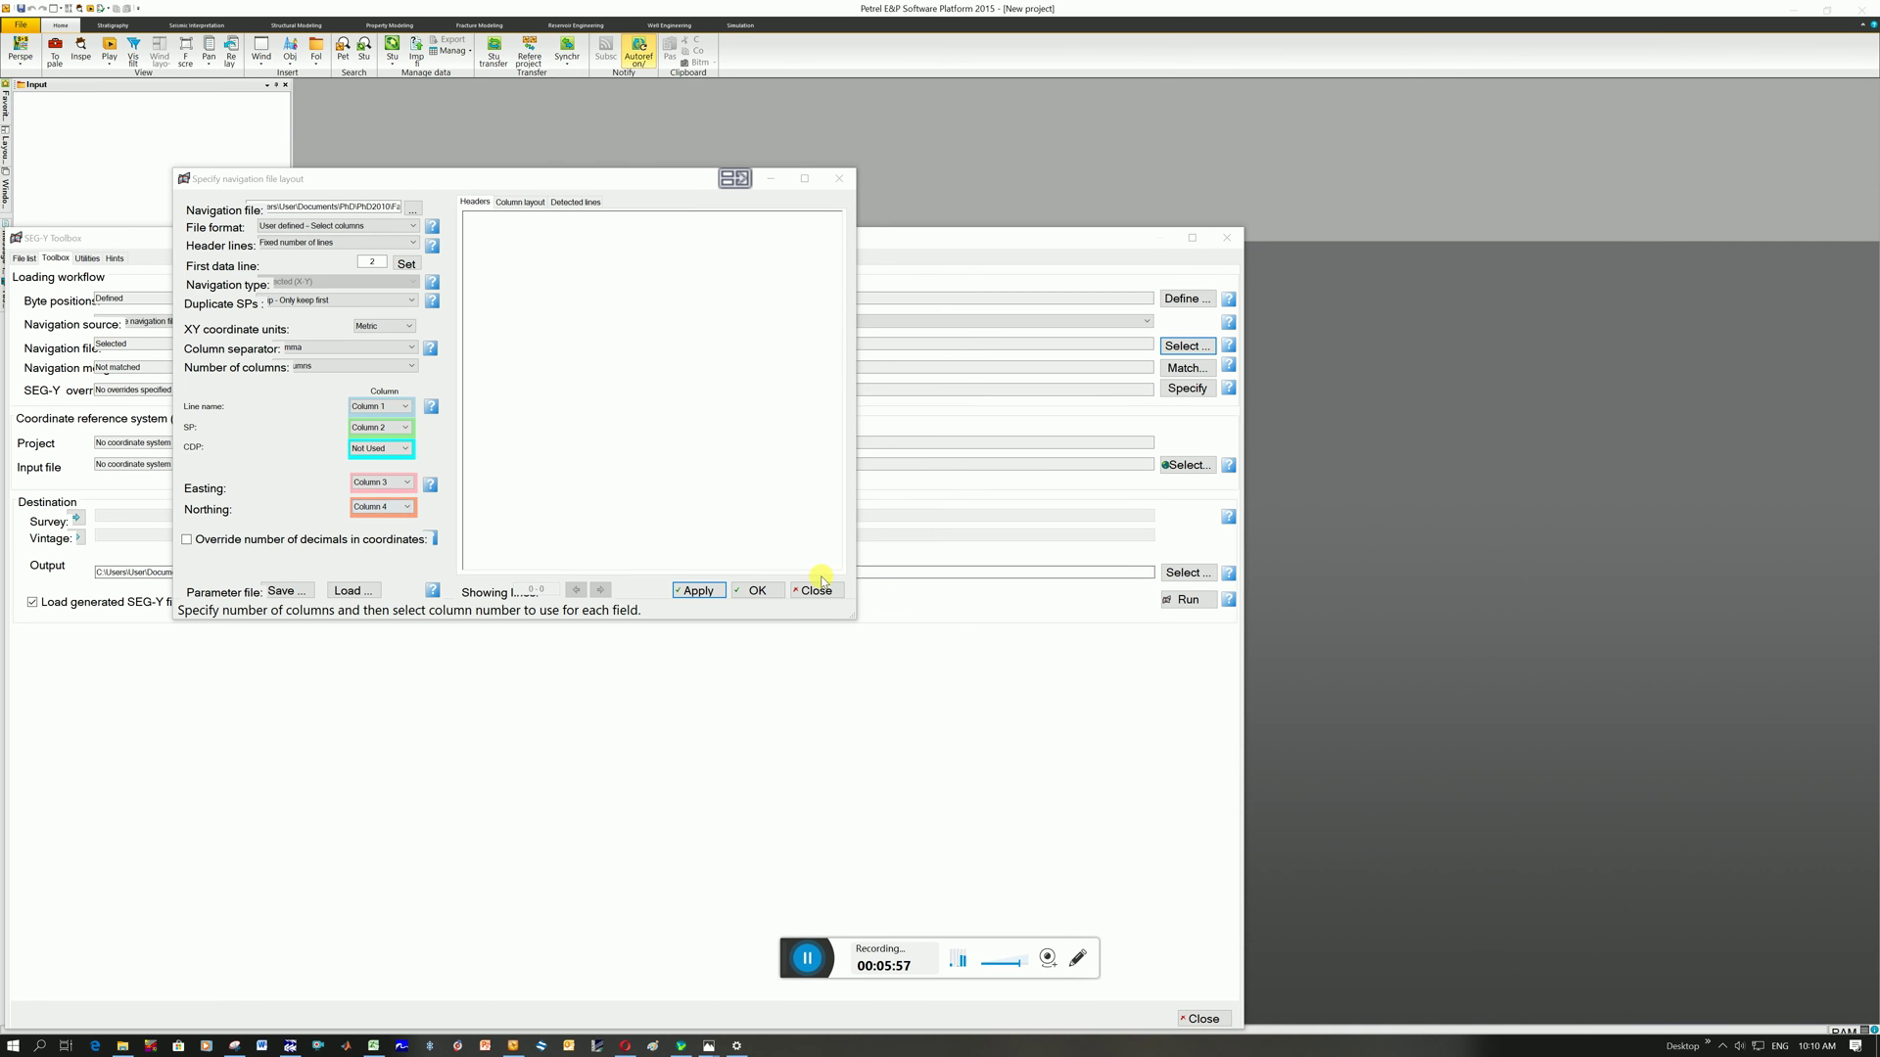
{"action": "left_click", "coordinate": [757, 590]}
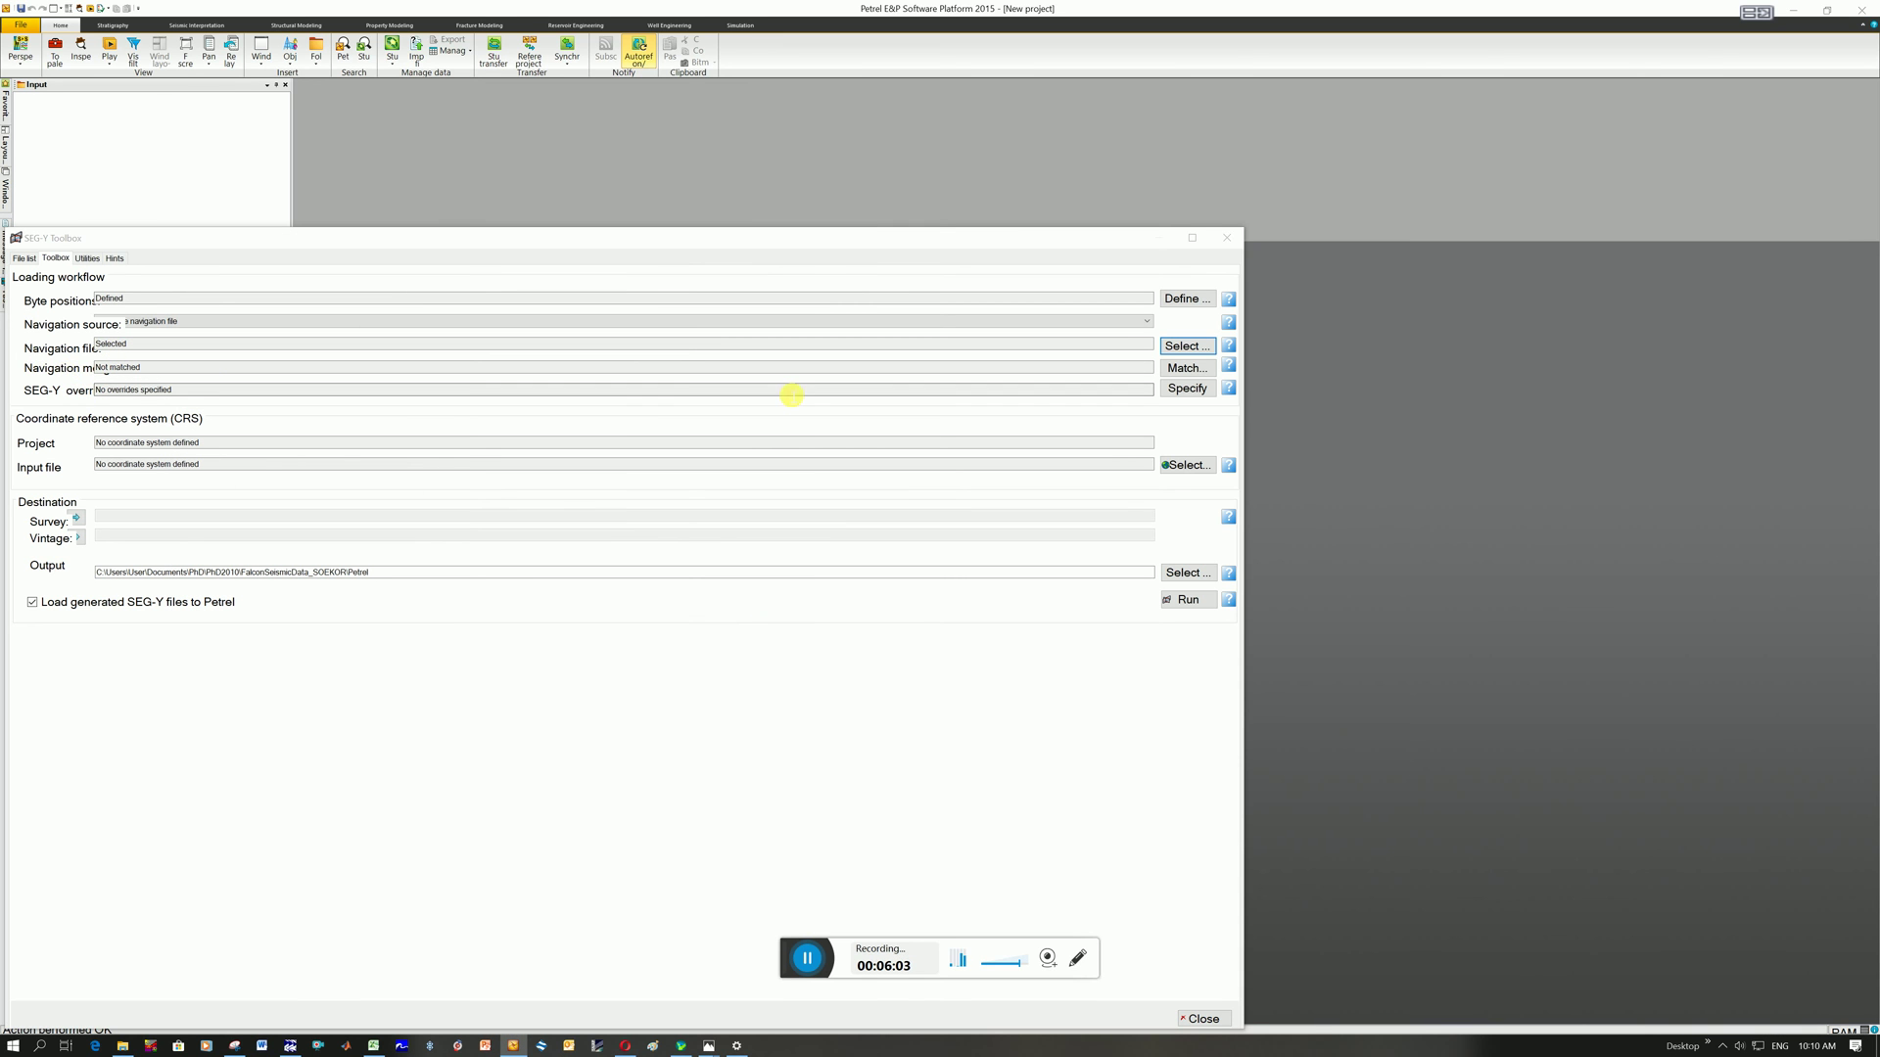
Step: Open navigation matching, check the line names in Excel, and choose navigation line BV01A for the BV01-A SEG-Y file
{"action": "left_click", "coordinate": [1187, 368]}
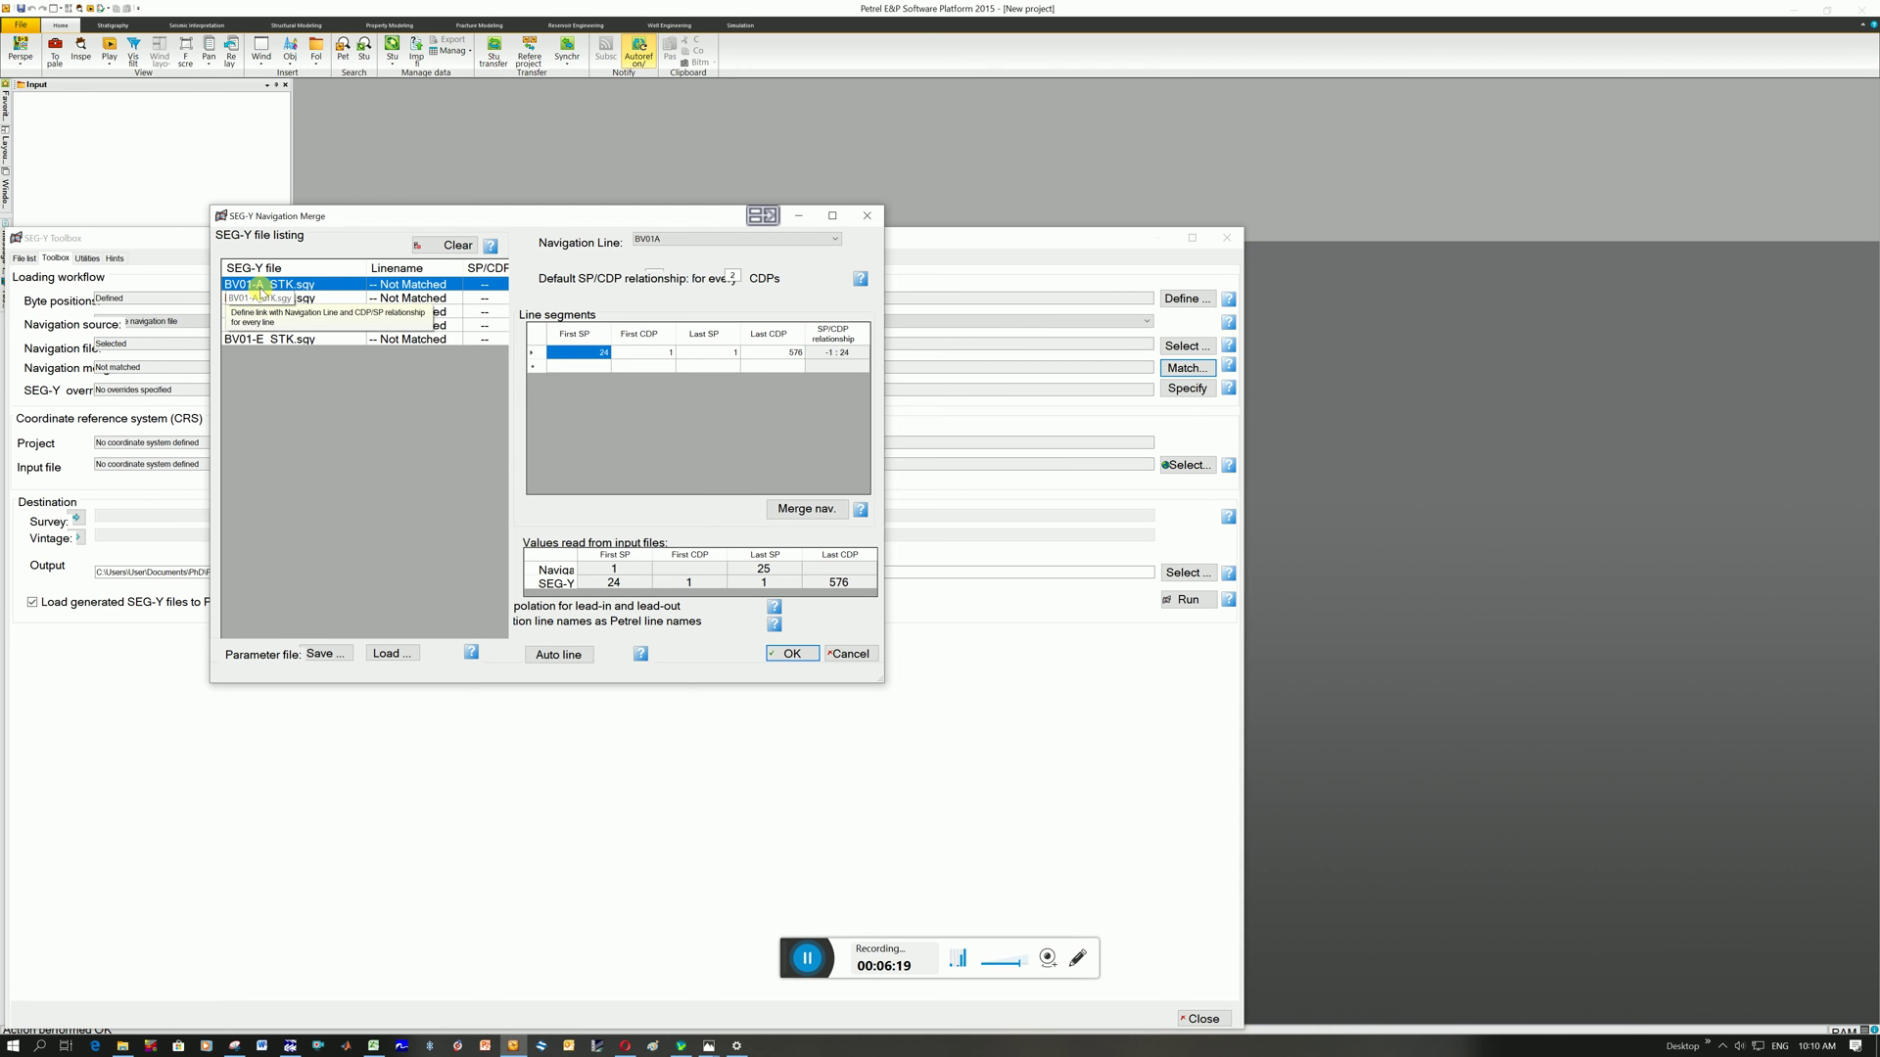
{"action": "left_click", "coordinate": [373, 1046]}
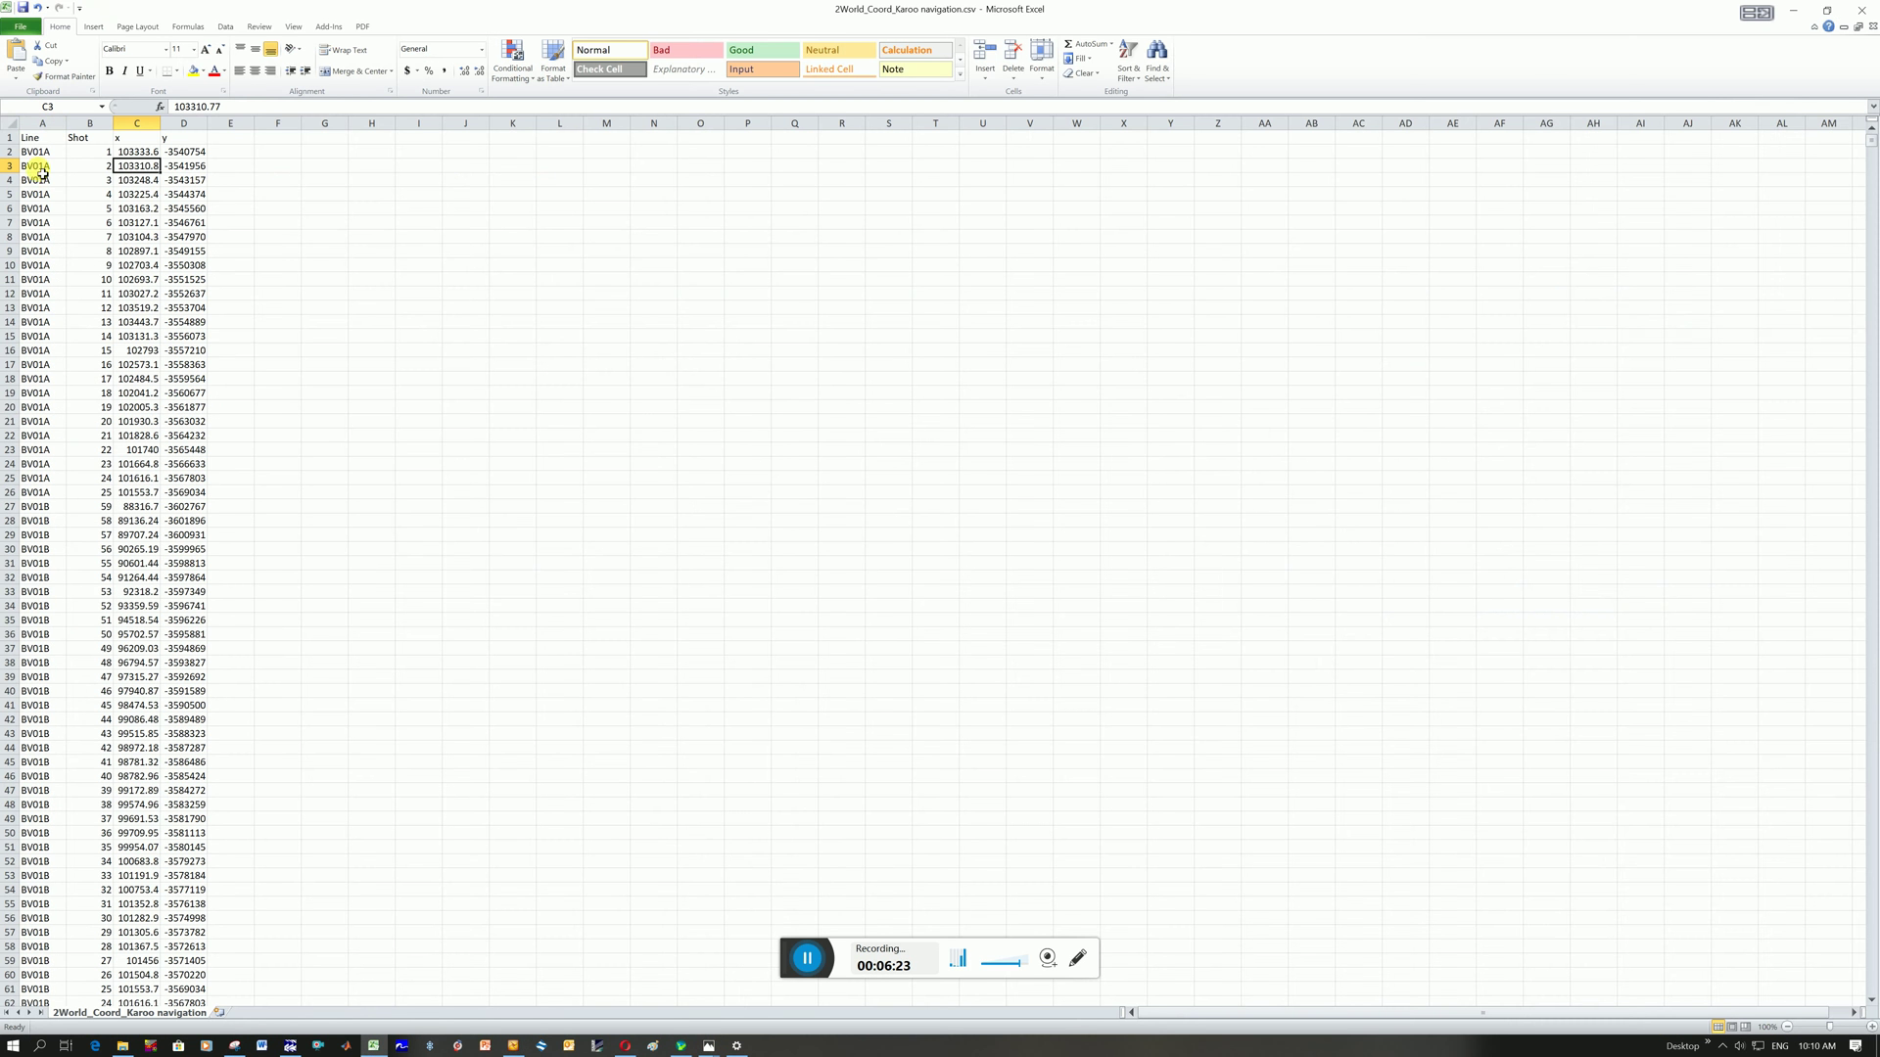
{"action": "left_click", "coordinate": [1785, 10]}
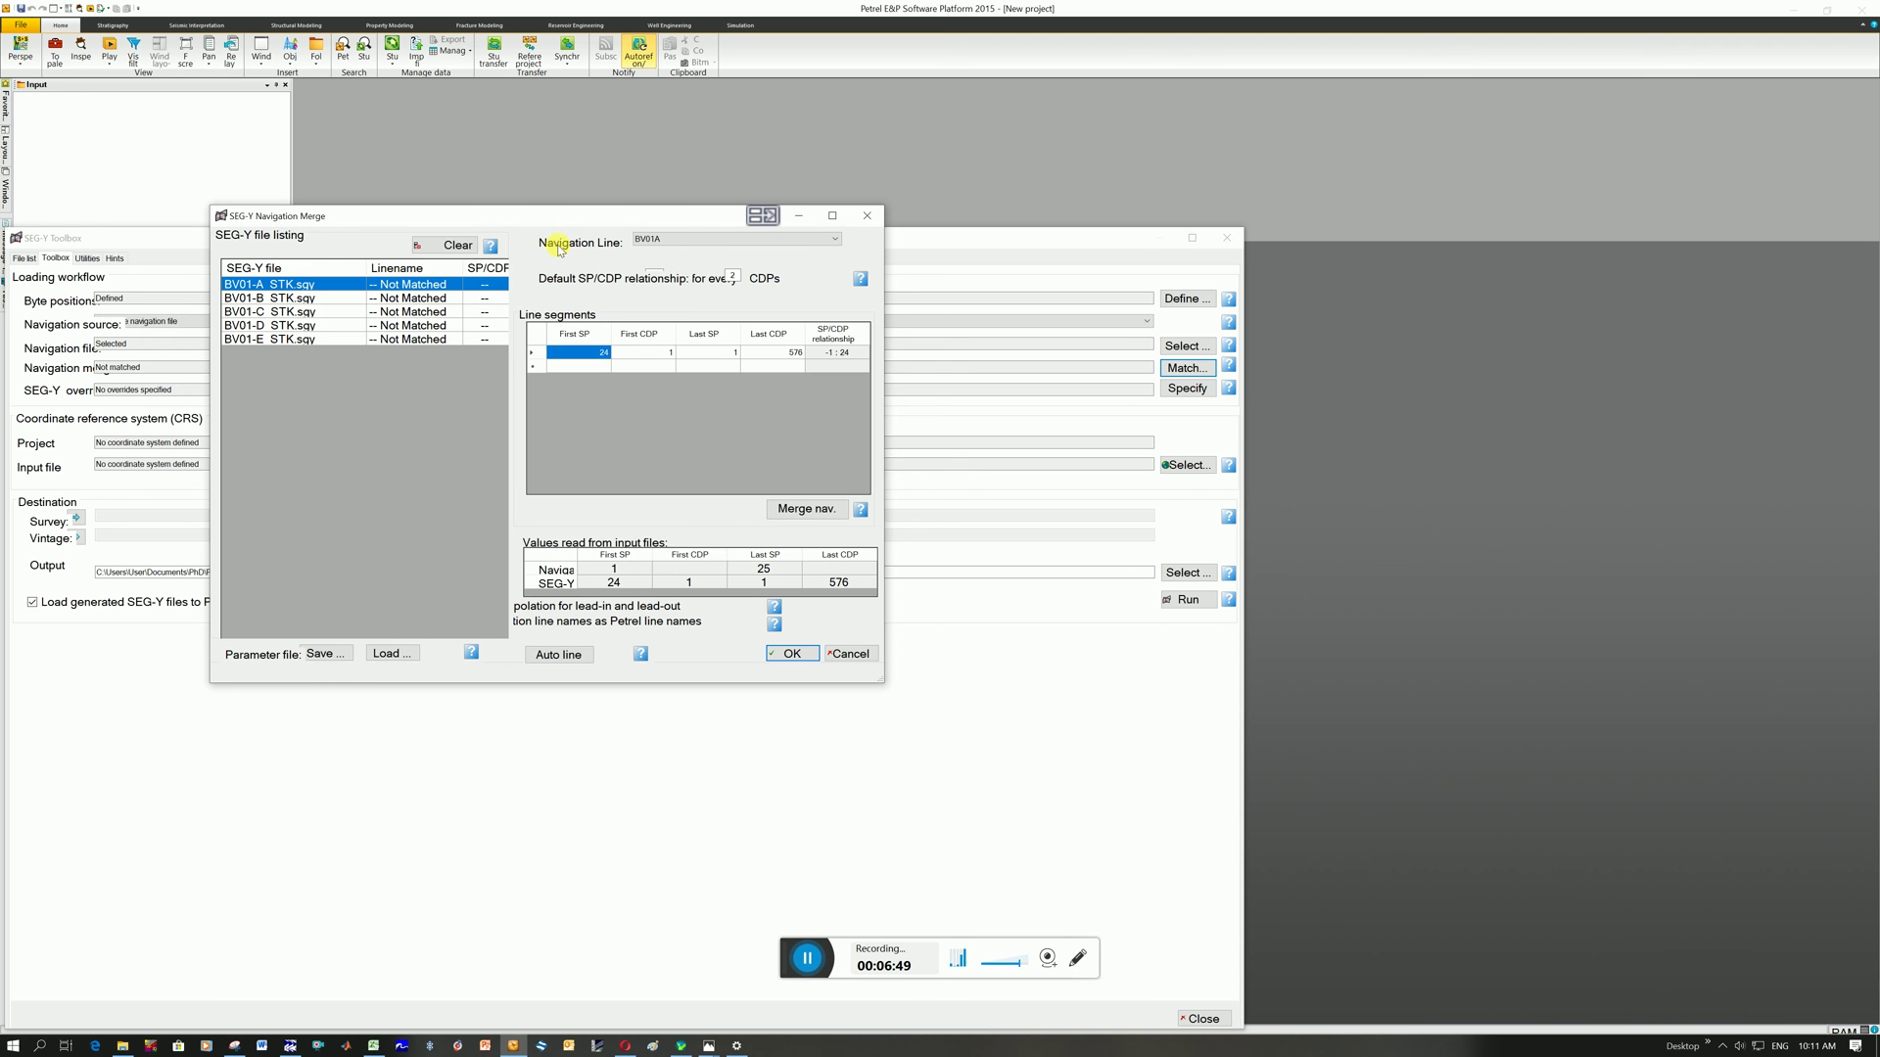
{"action": "left_click", "coordinate": [831, 241]}
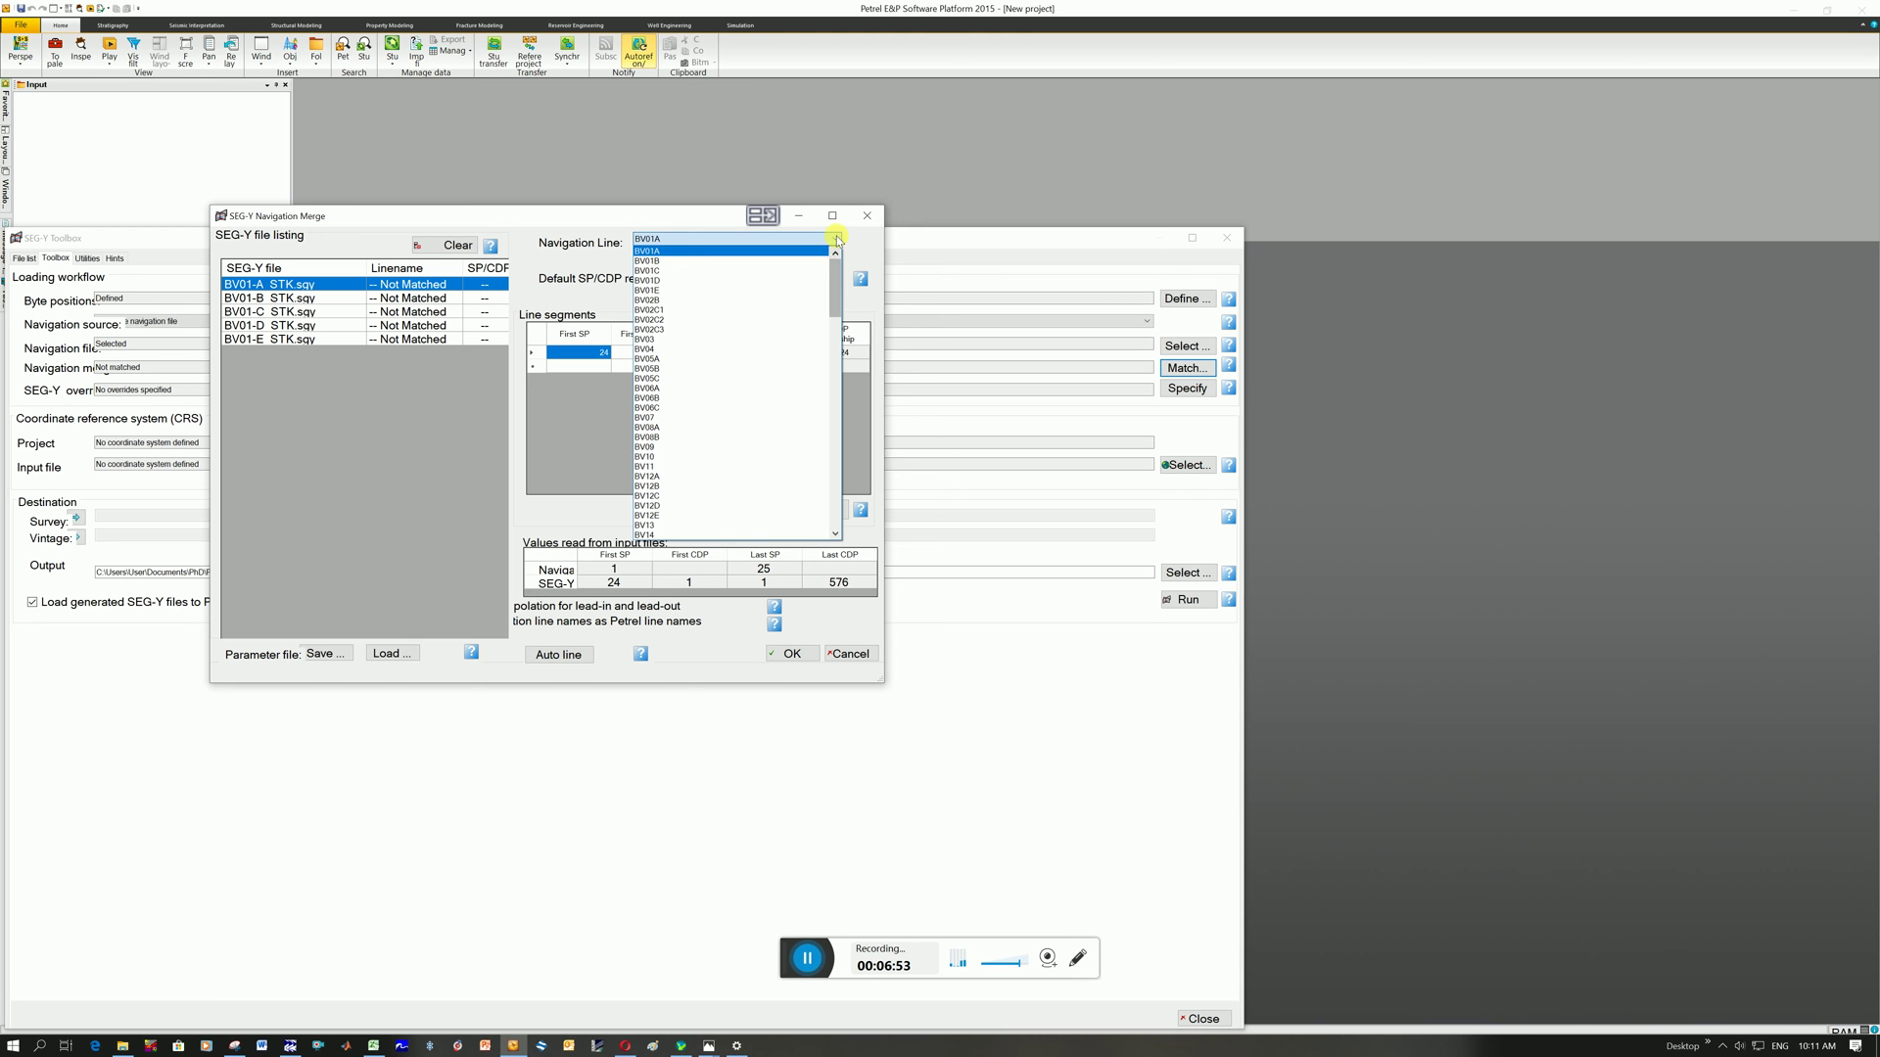
{"action": "left_click_drag", "start_coordinate": [836, 286], "coordinate": [837, 236]}
{"action": "left_click", "coordinate": [654, 251]}
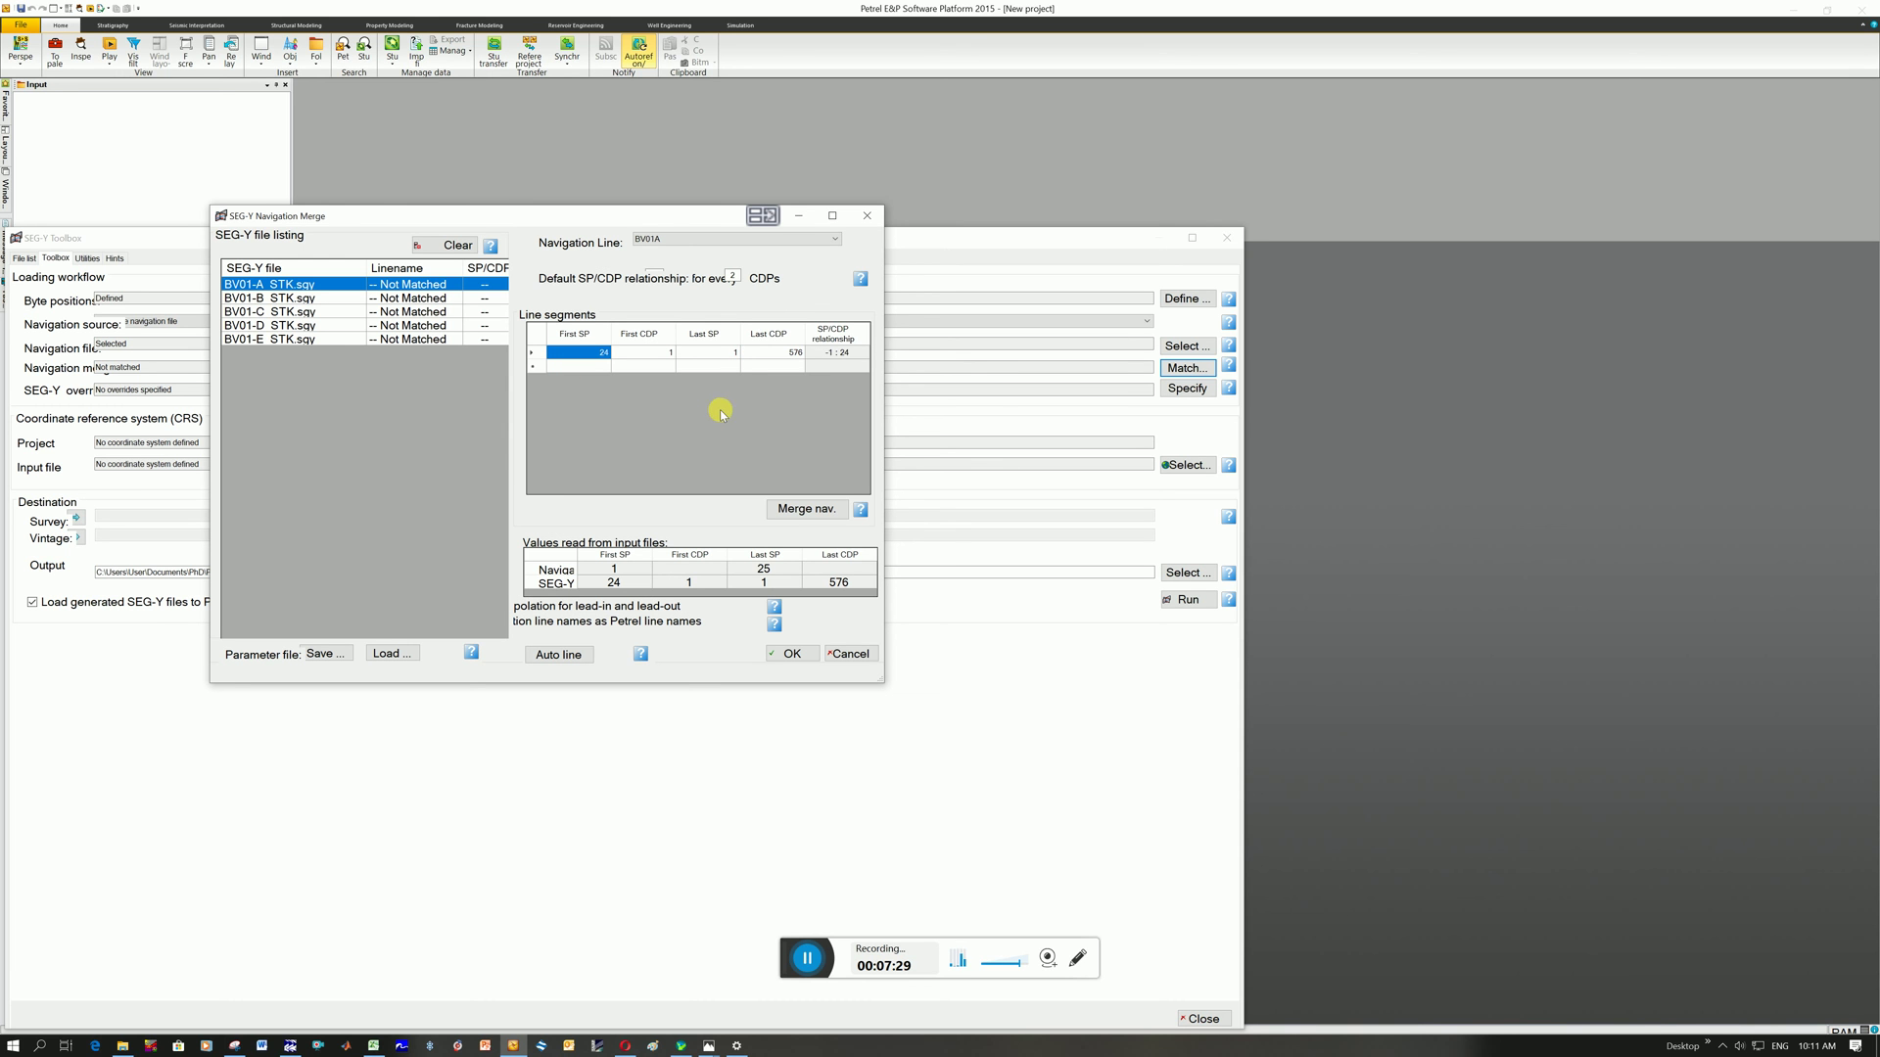
Step: Compare the first and last SP and CDP in BV01-A's trace headers in the SEG-Y viewer with Petrel's line segment values
{"action": "left_click", "coordinate": [290, 1045]}
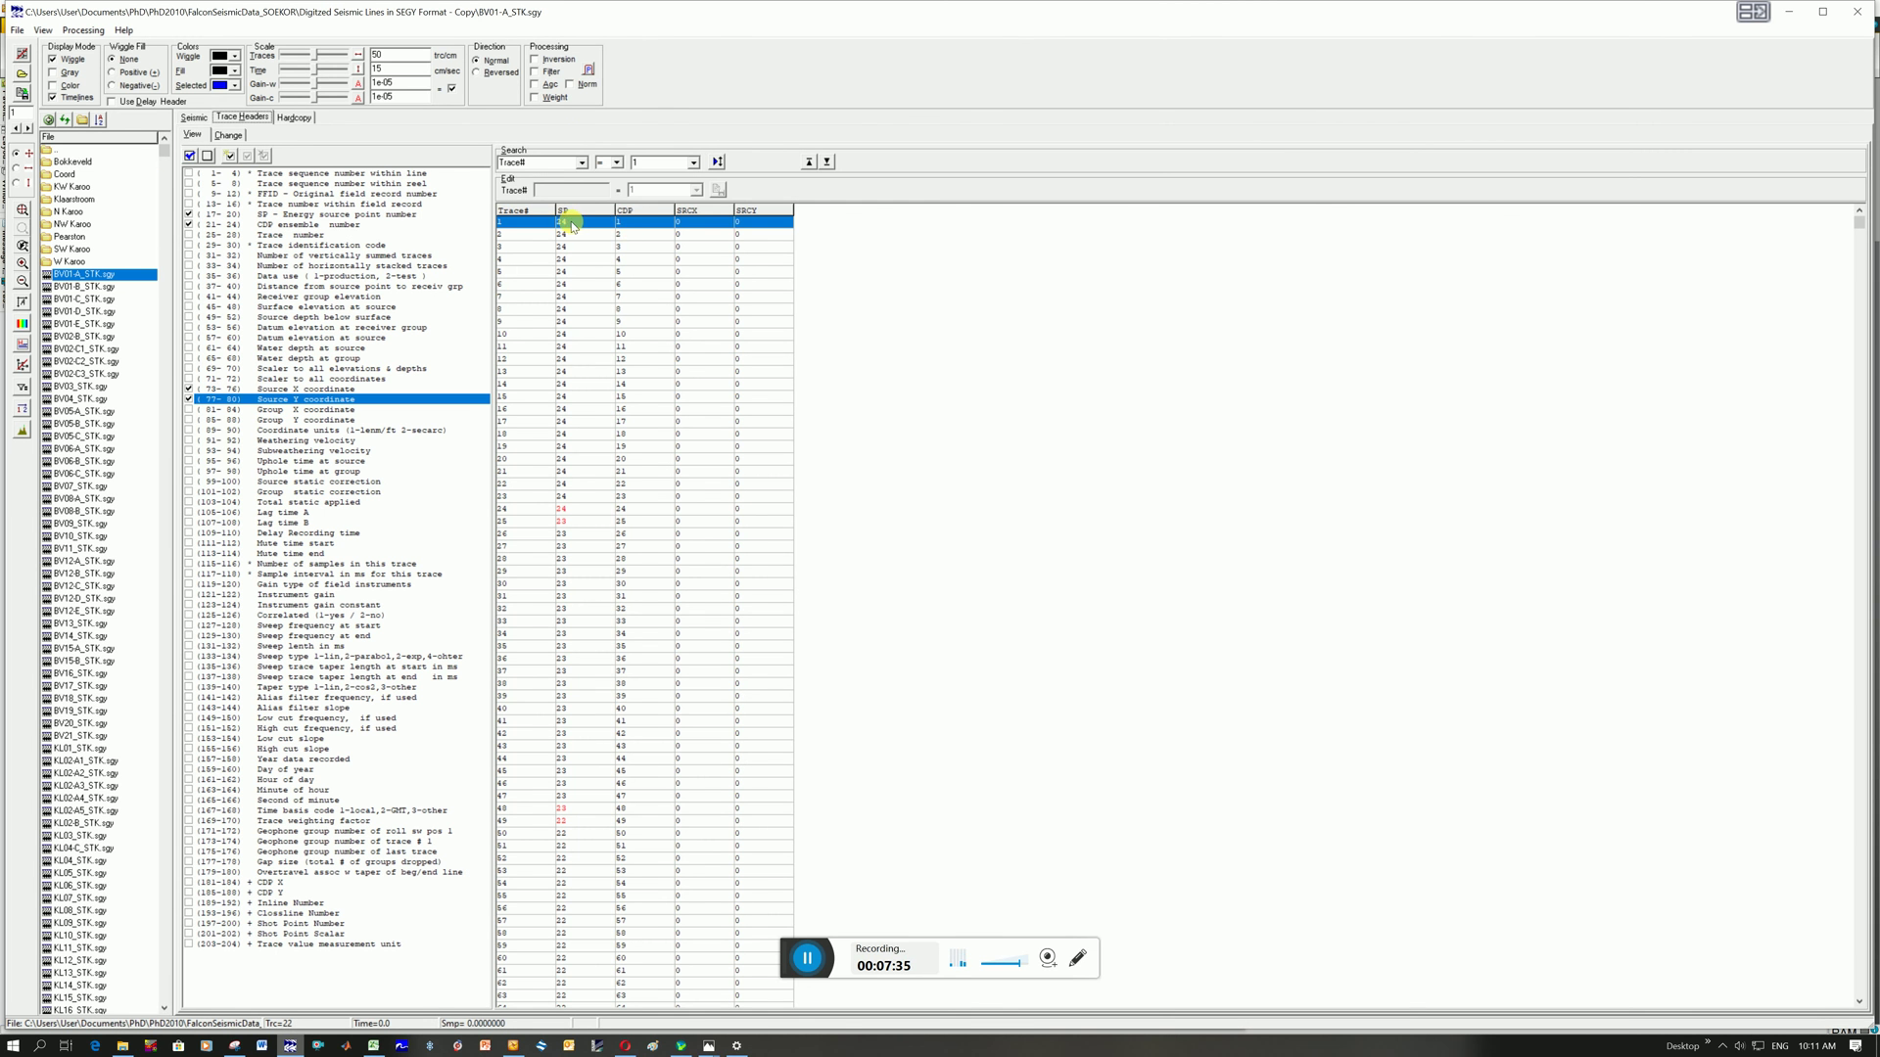
{"action": "left_click", "coordinate": [1861, 235]}
{"action": "left_click", "coordinate": [1859, 991]}
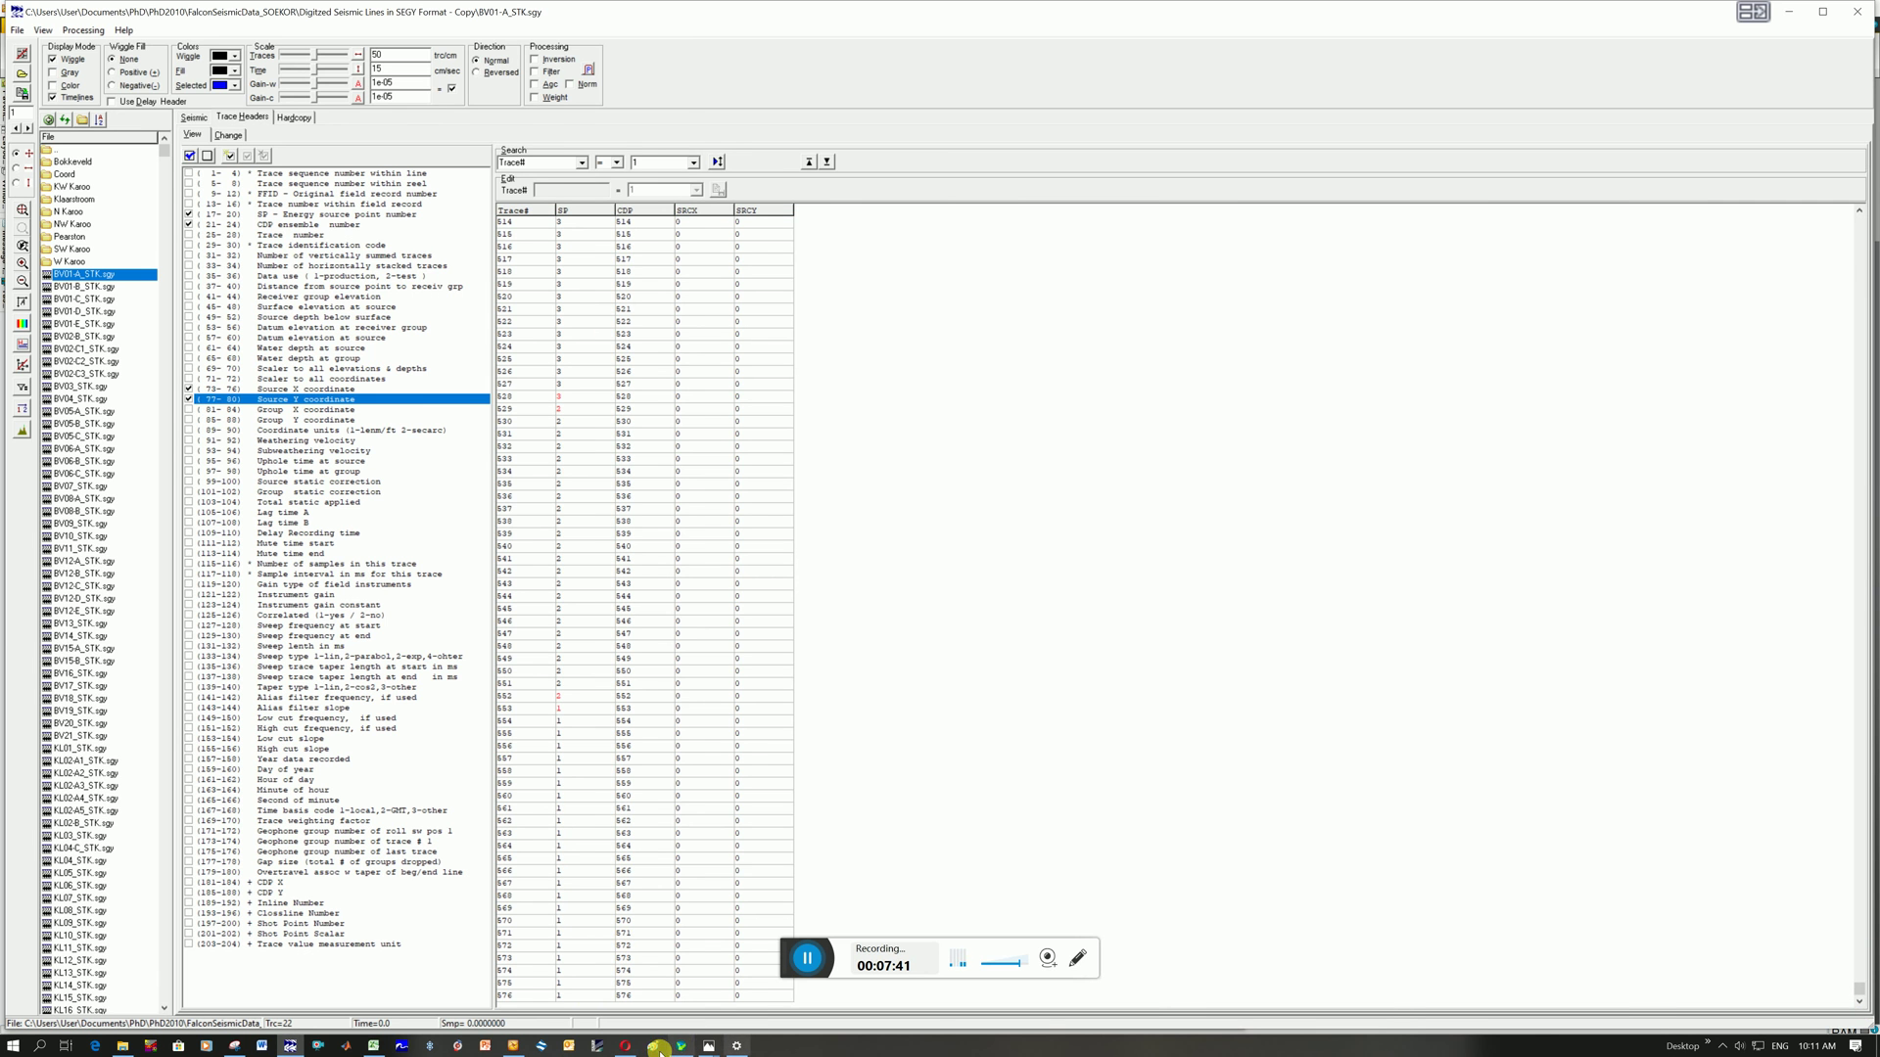
{"action": "left_click", "coordinate": [517, 1044]}
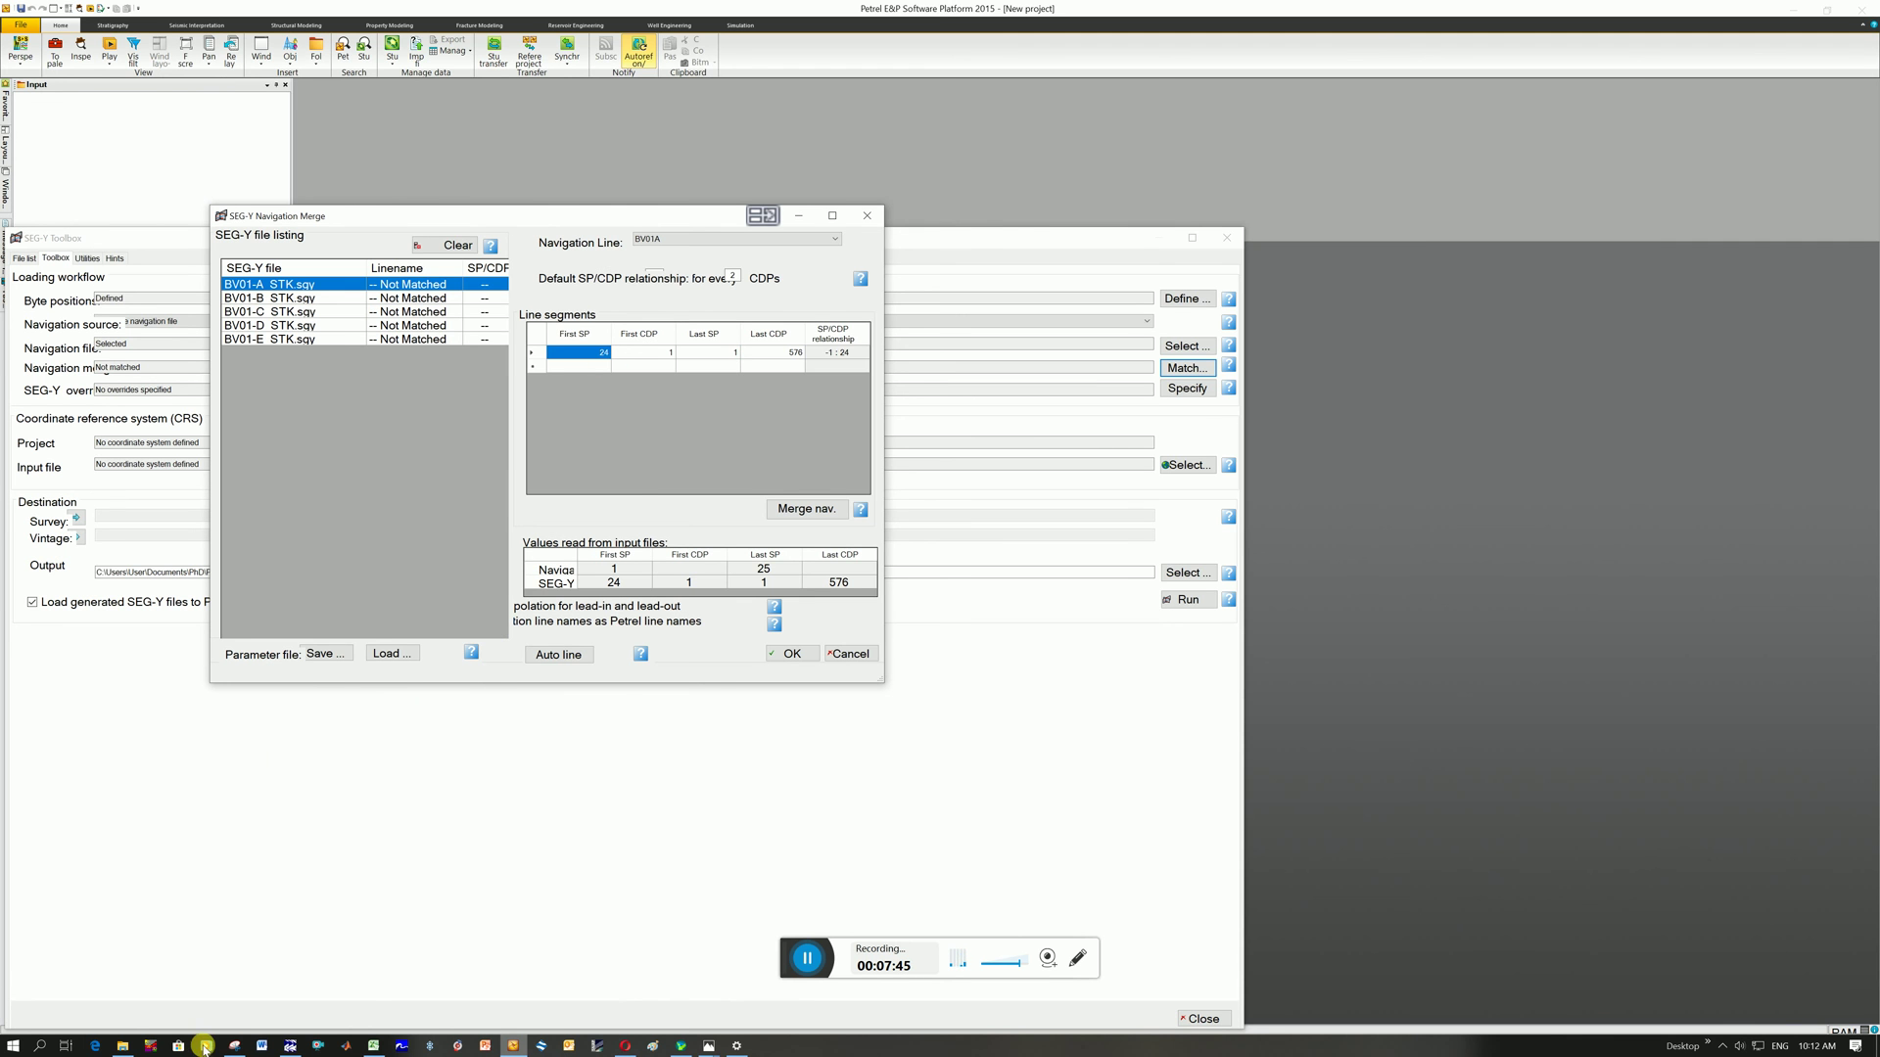
{"action": "left_click", "coordinate": [289, 1045]}
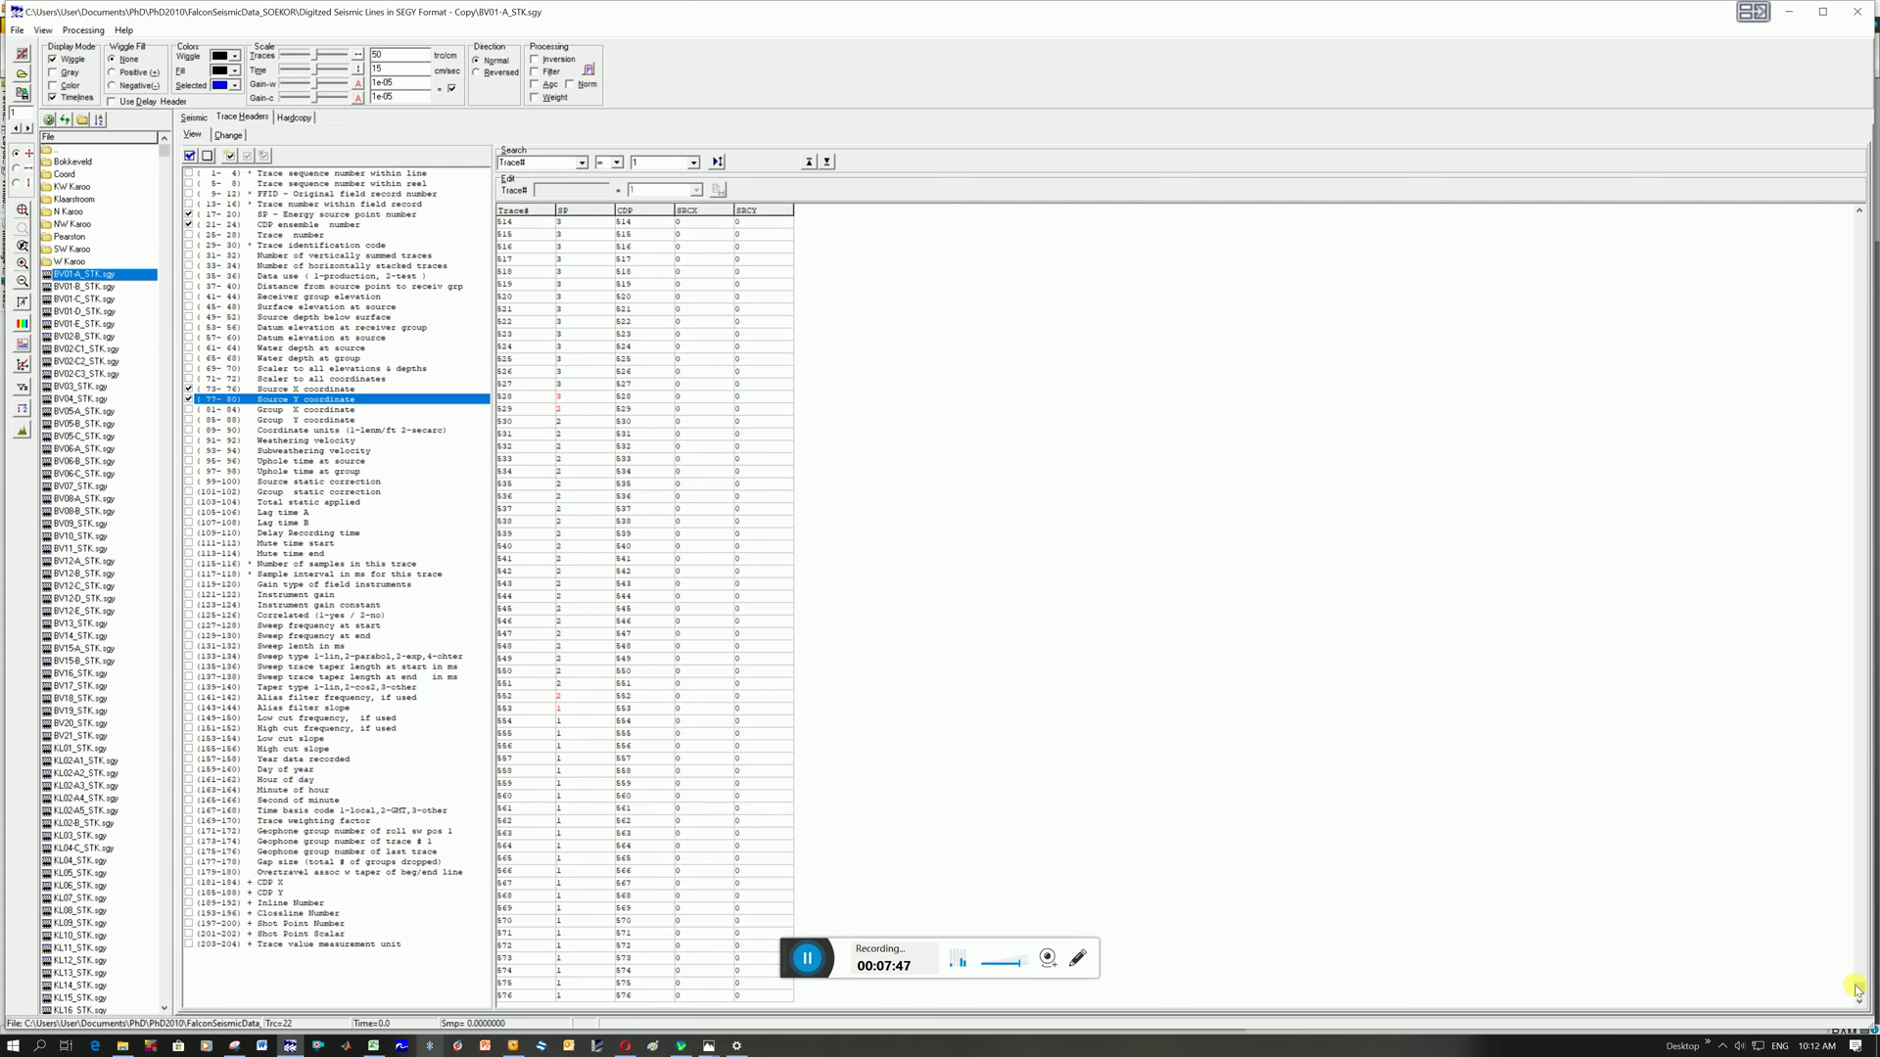
{"action": "left_click_drag", "start_coordinate": [1872, 201], "coordinate": [1836, 1009]}
{"action": "left_click", "coordinate": [513, 1046]}
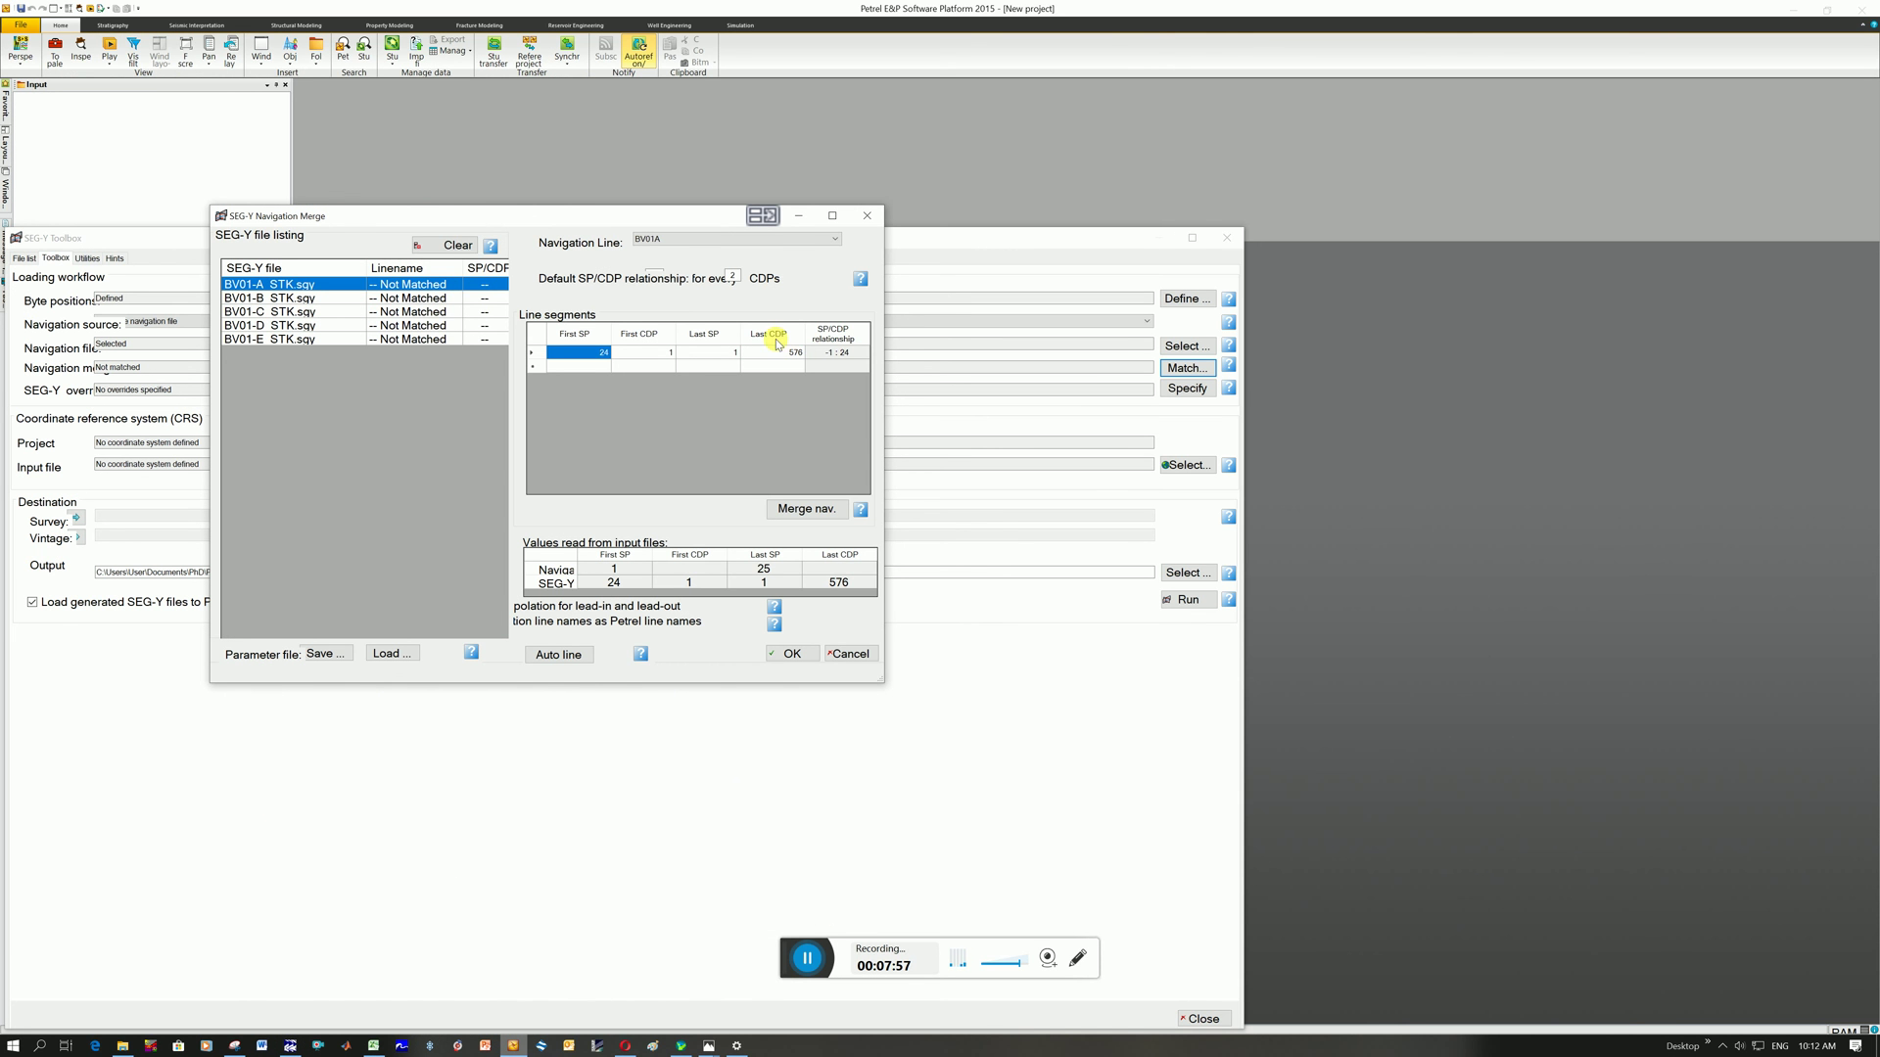
{"action": "left_click", "coordinate": [290, 1046]}
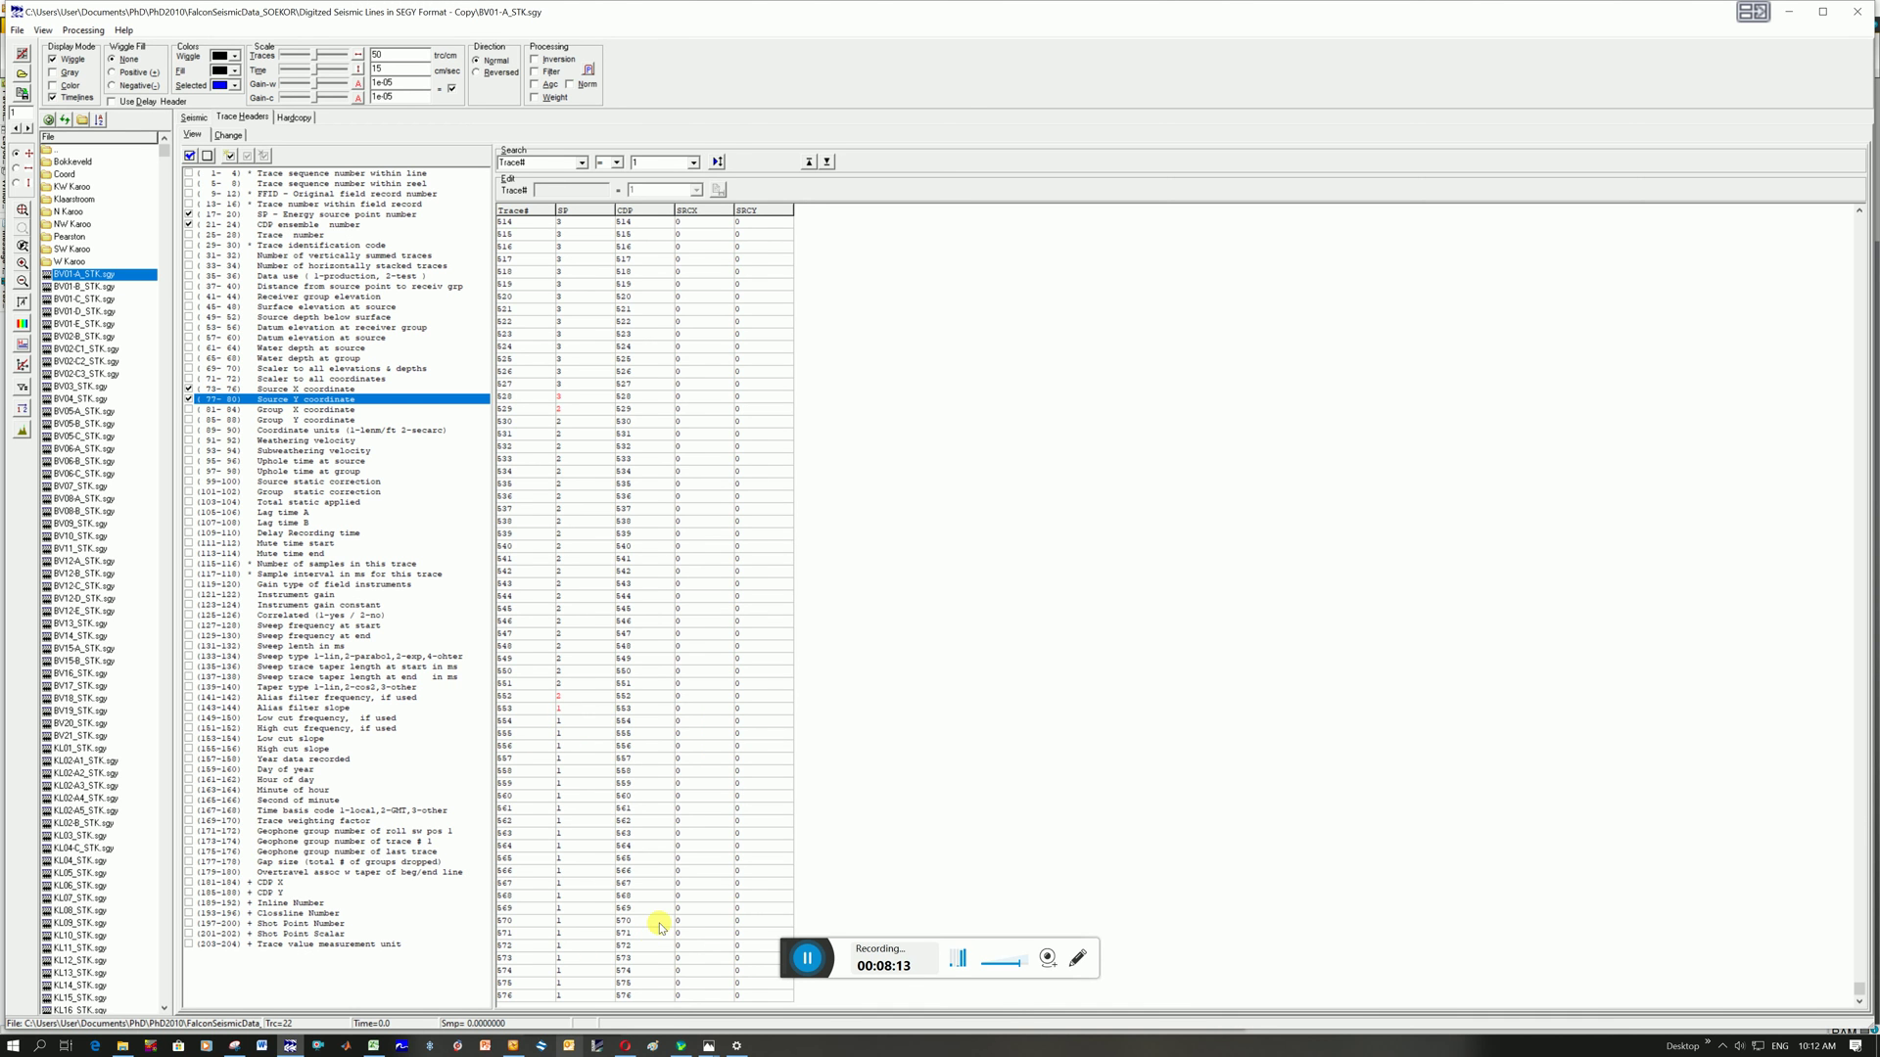
{"action": "left_click", "coordinate": [1783, 12]}
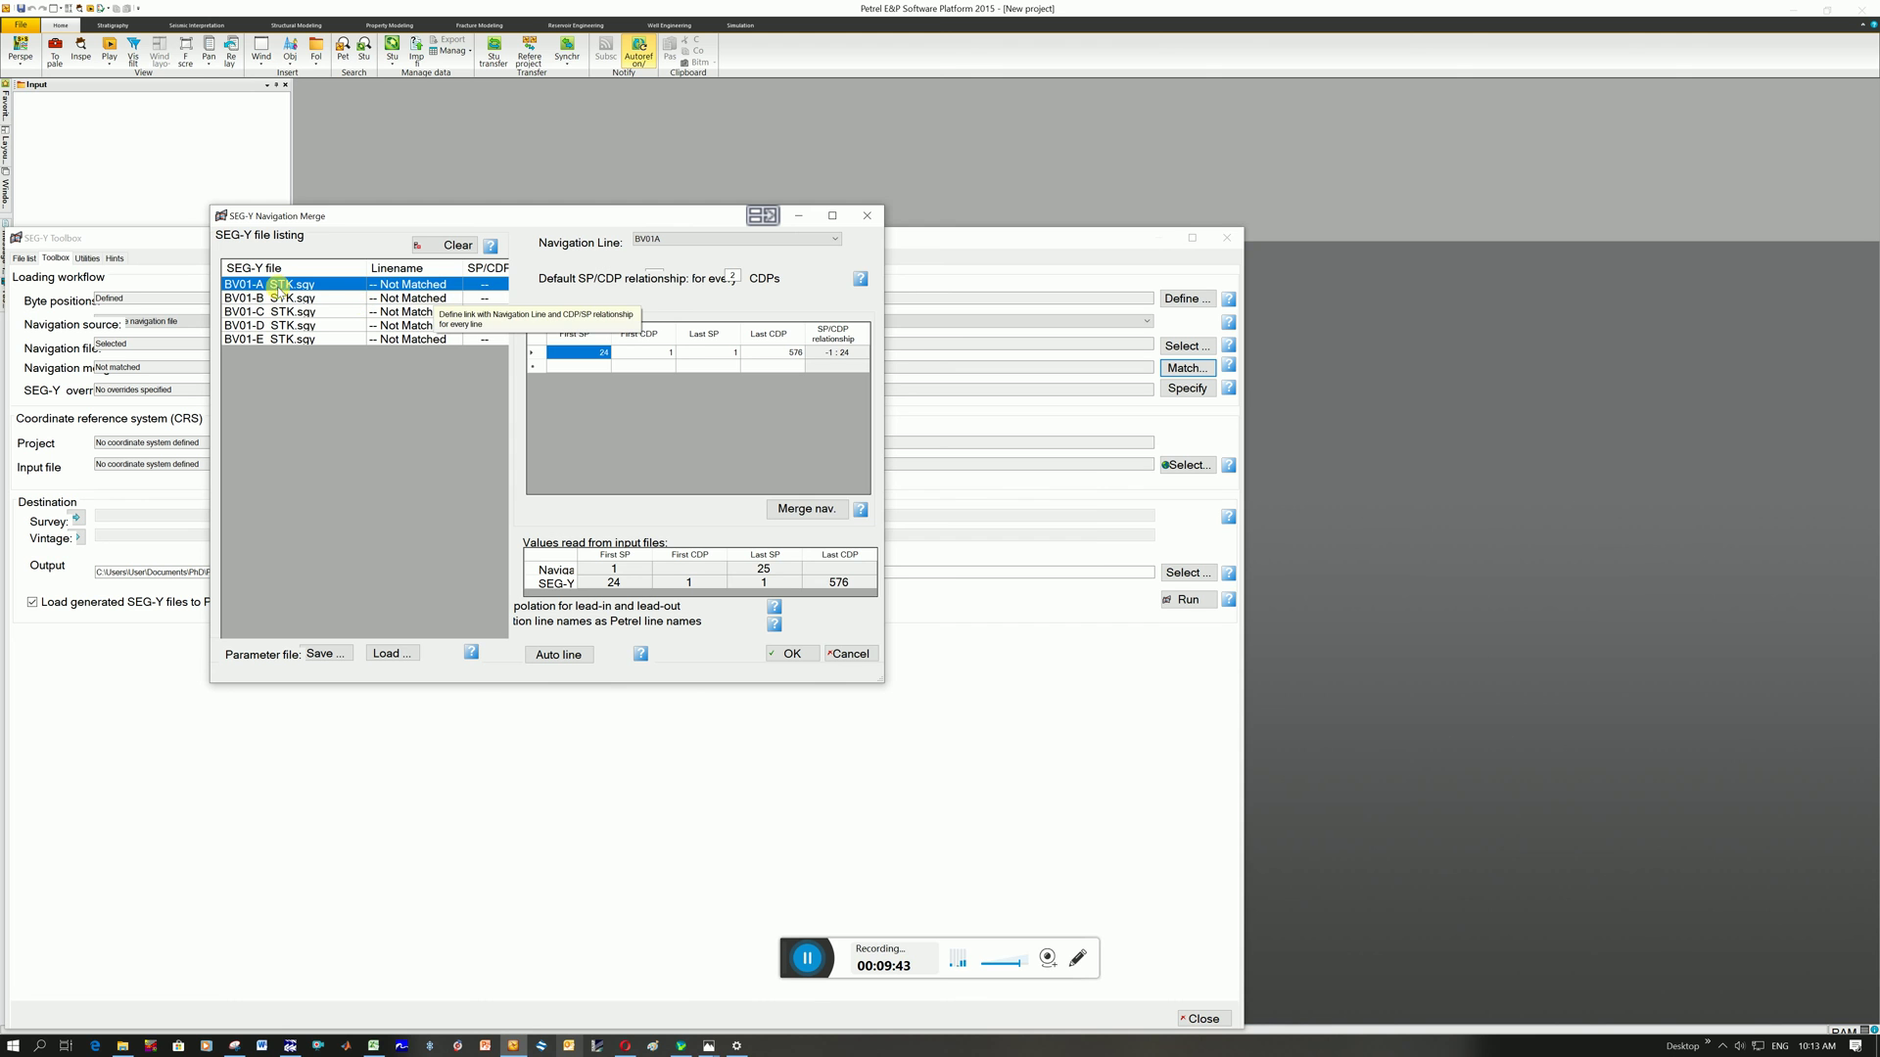
Step: Save the BV01-A line segment definition, then match the BV01-B SEG-Y file to navigation line BV01B and save it
{"action": "left_click", "coordinate": [249, 299]}
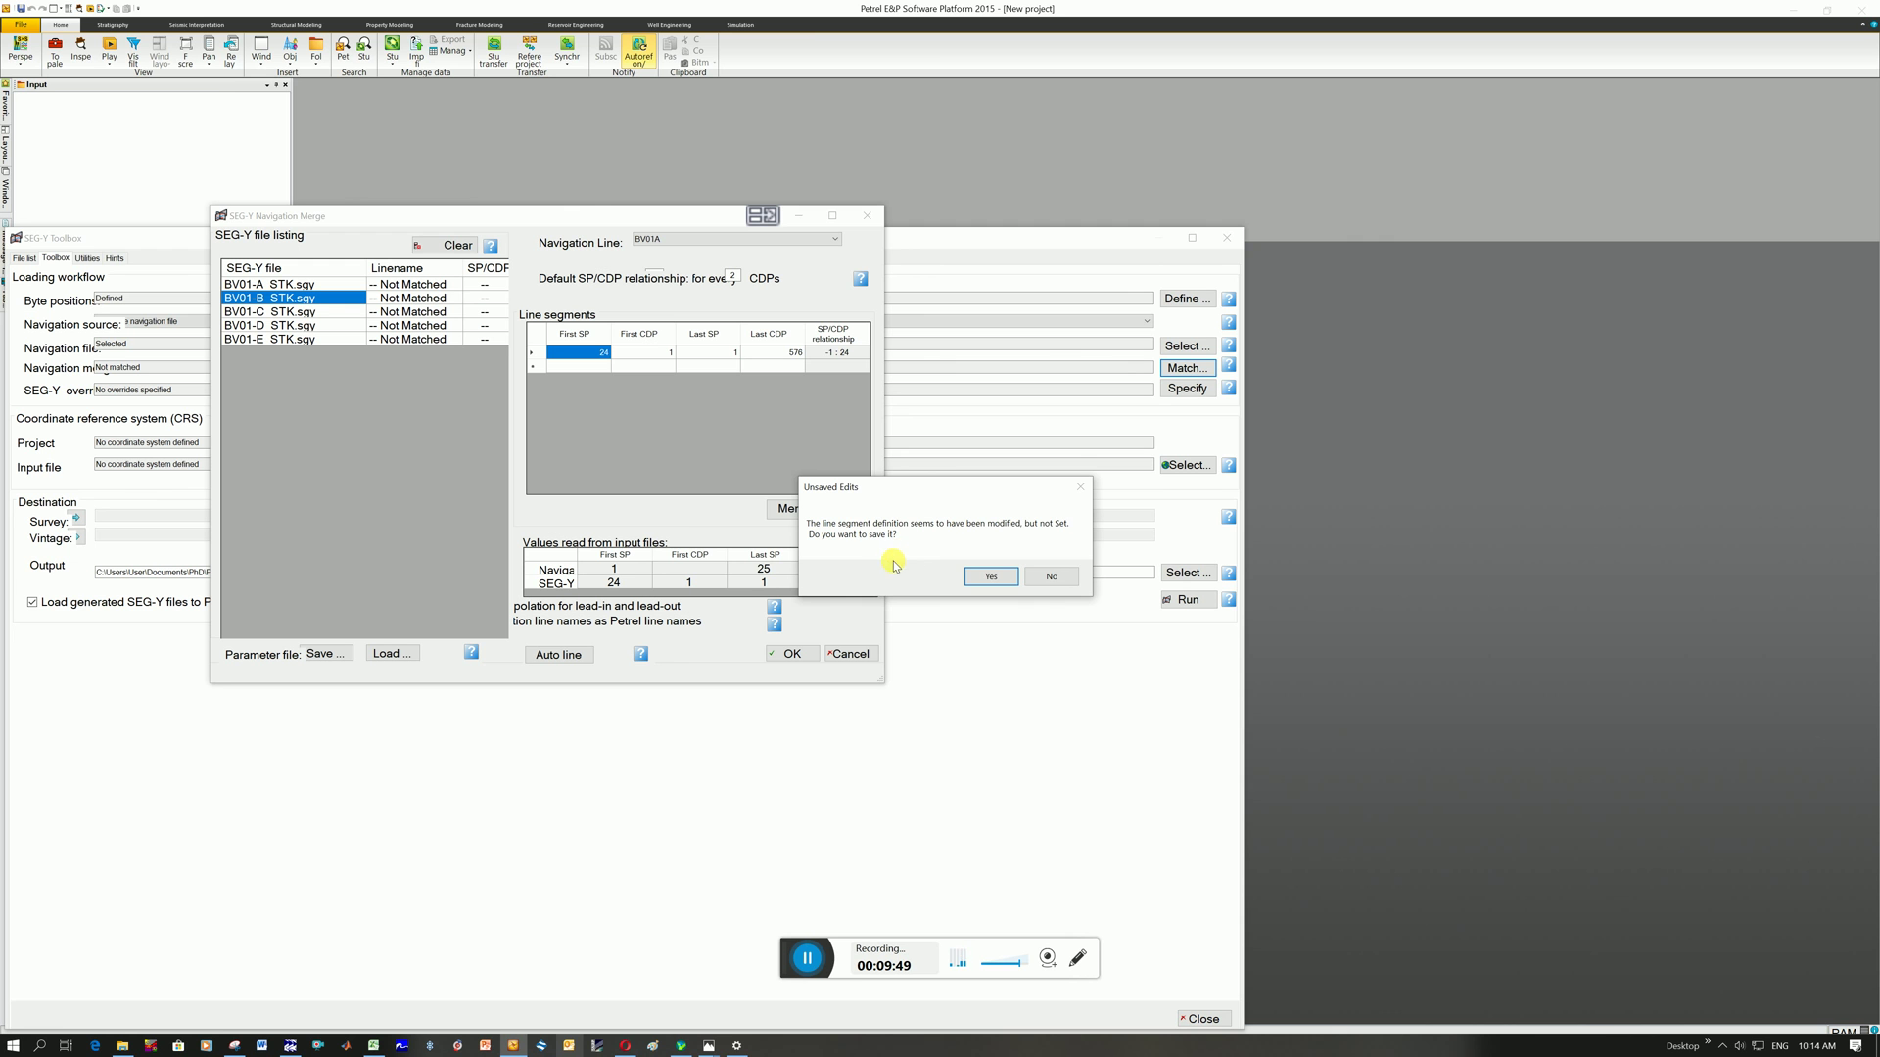
{"action": "left_click", "coordinate": [991, 577]}
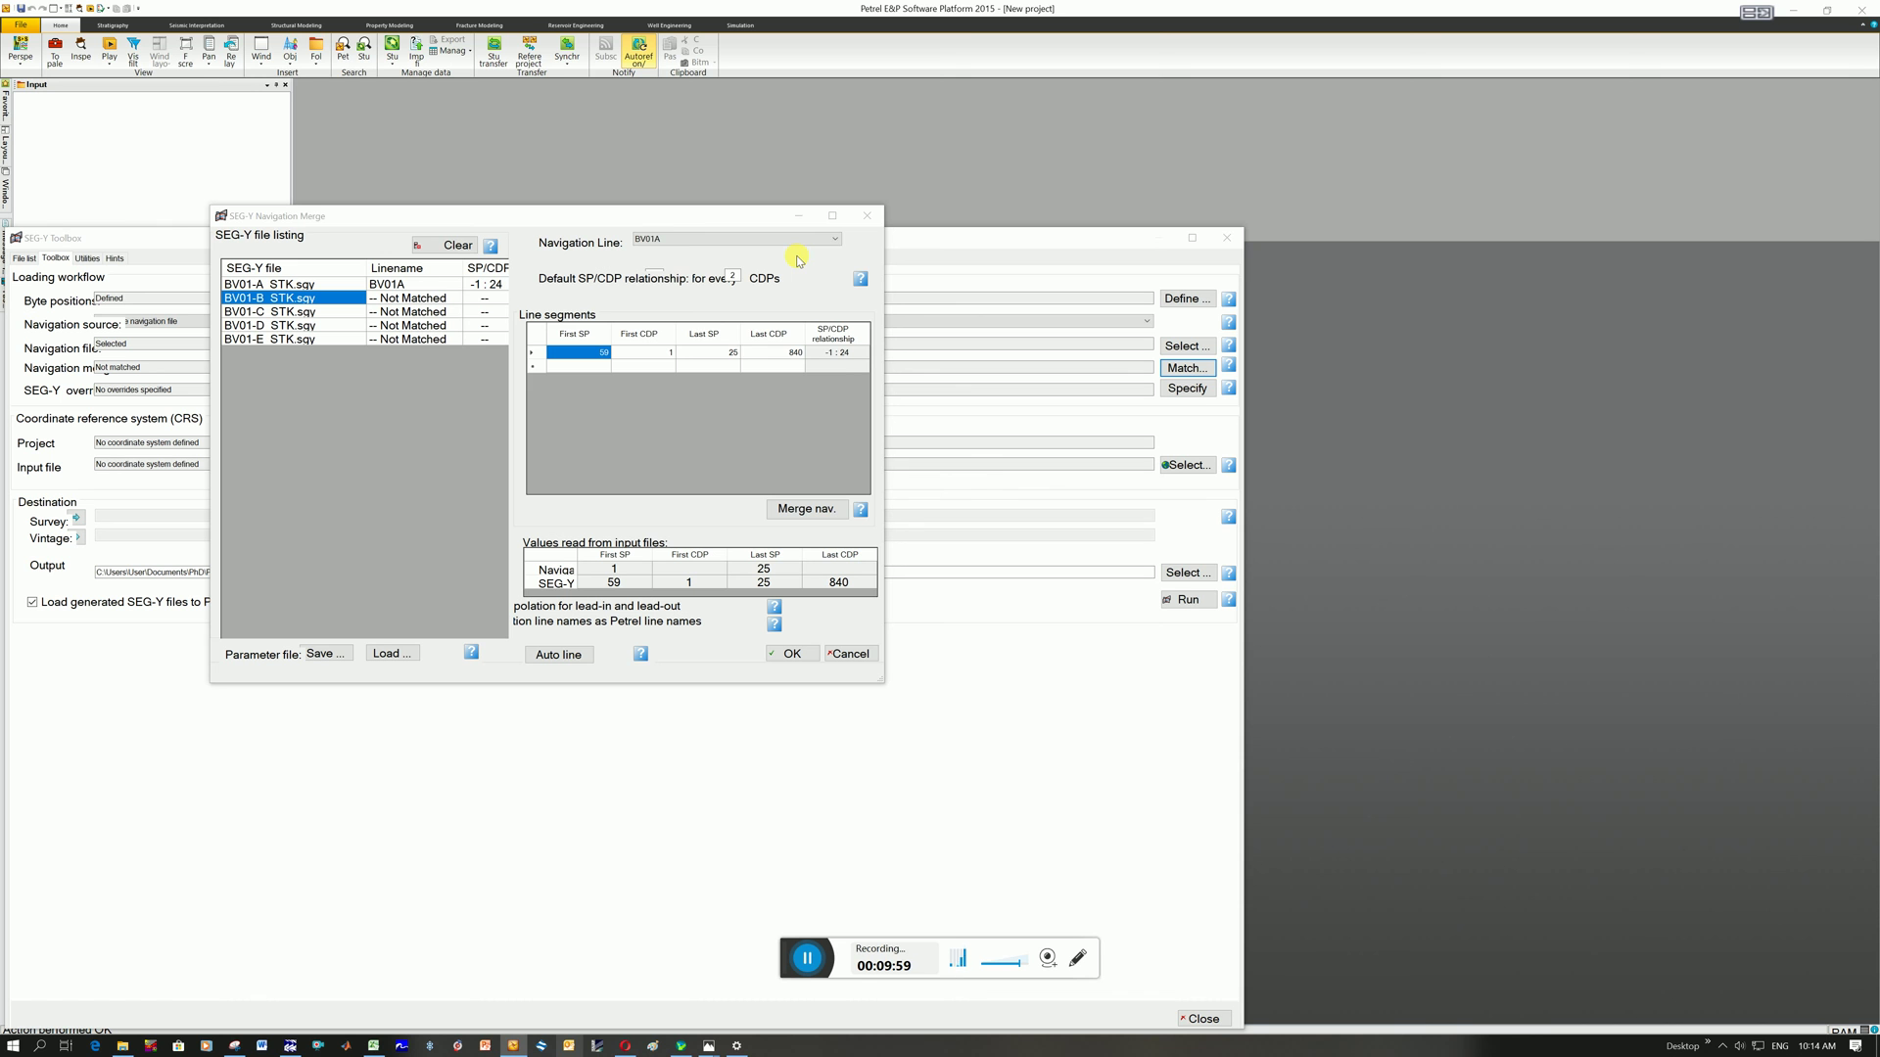
{"action": "left_click", "coordinate": [689, 240]}
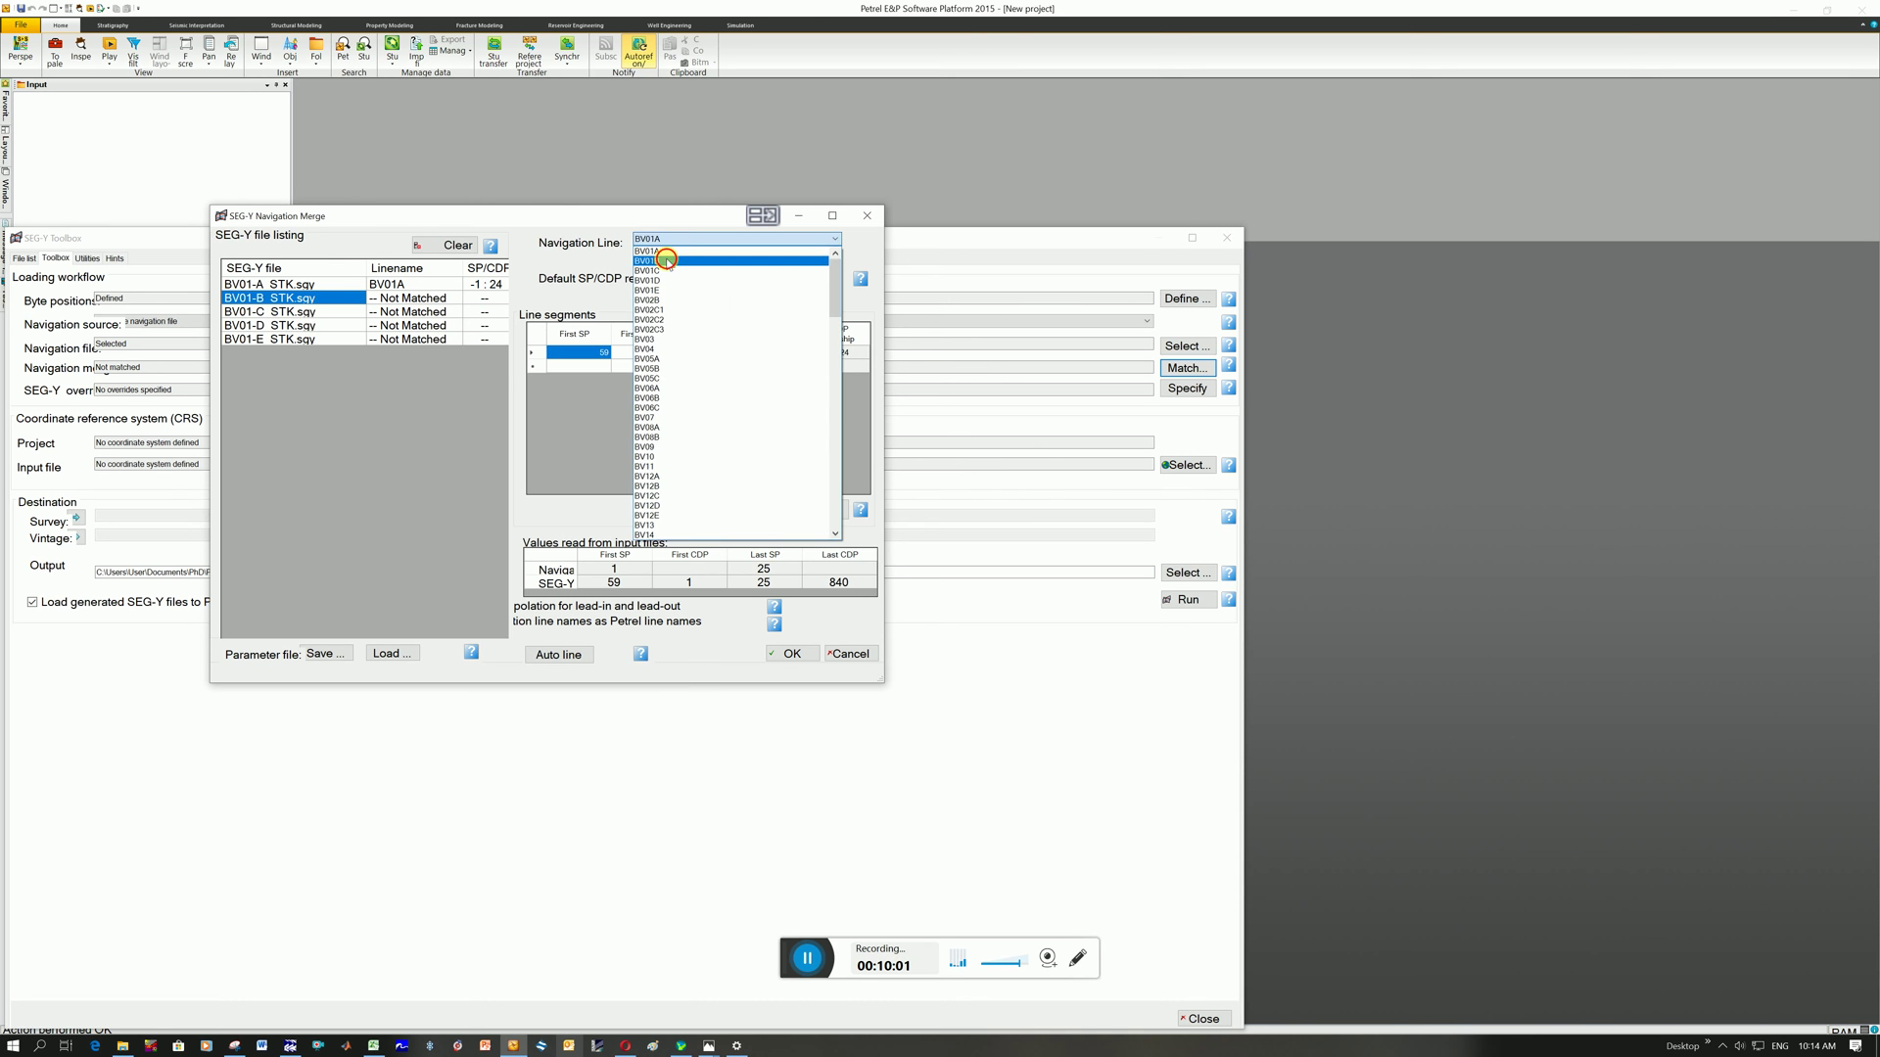
{"action": "left_click", "coordinate": [667, 260]}
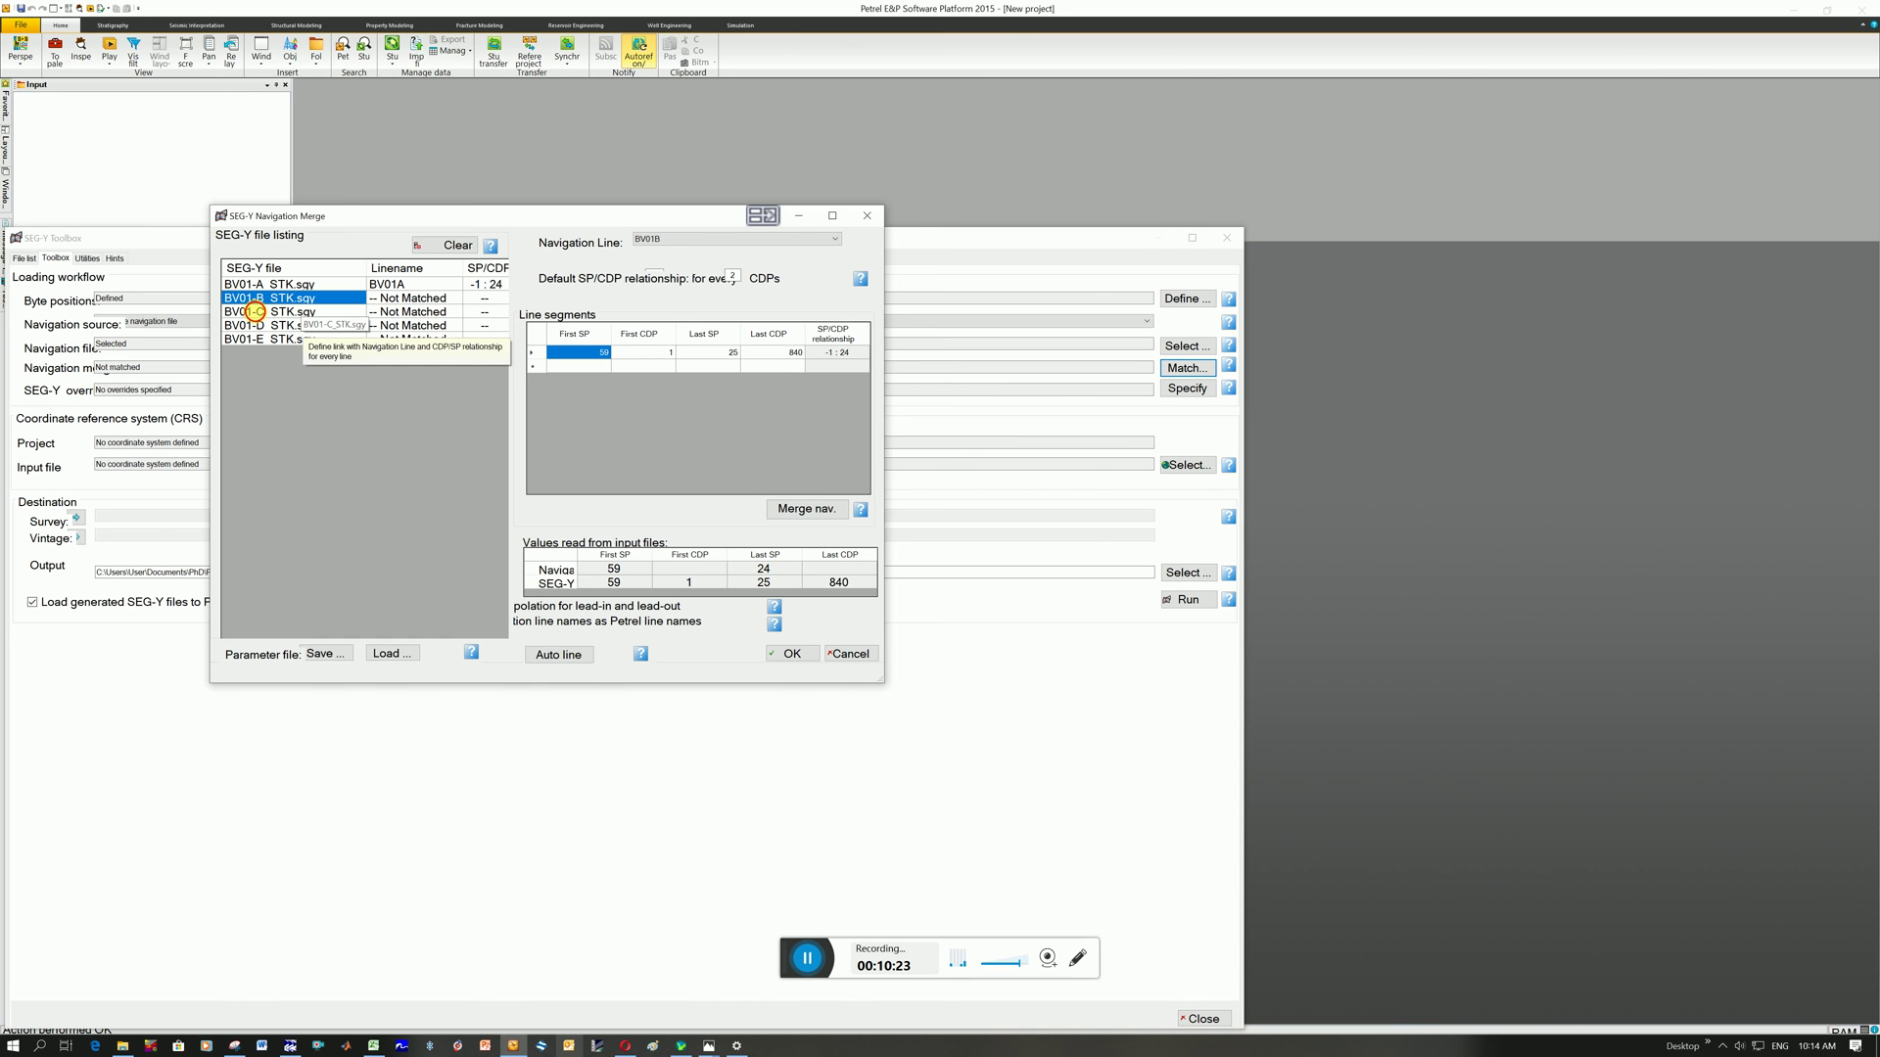
{"action": "left_click", "coordinate": [256, 311]}
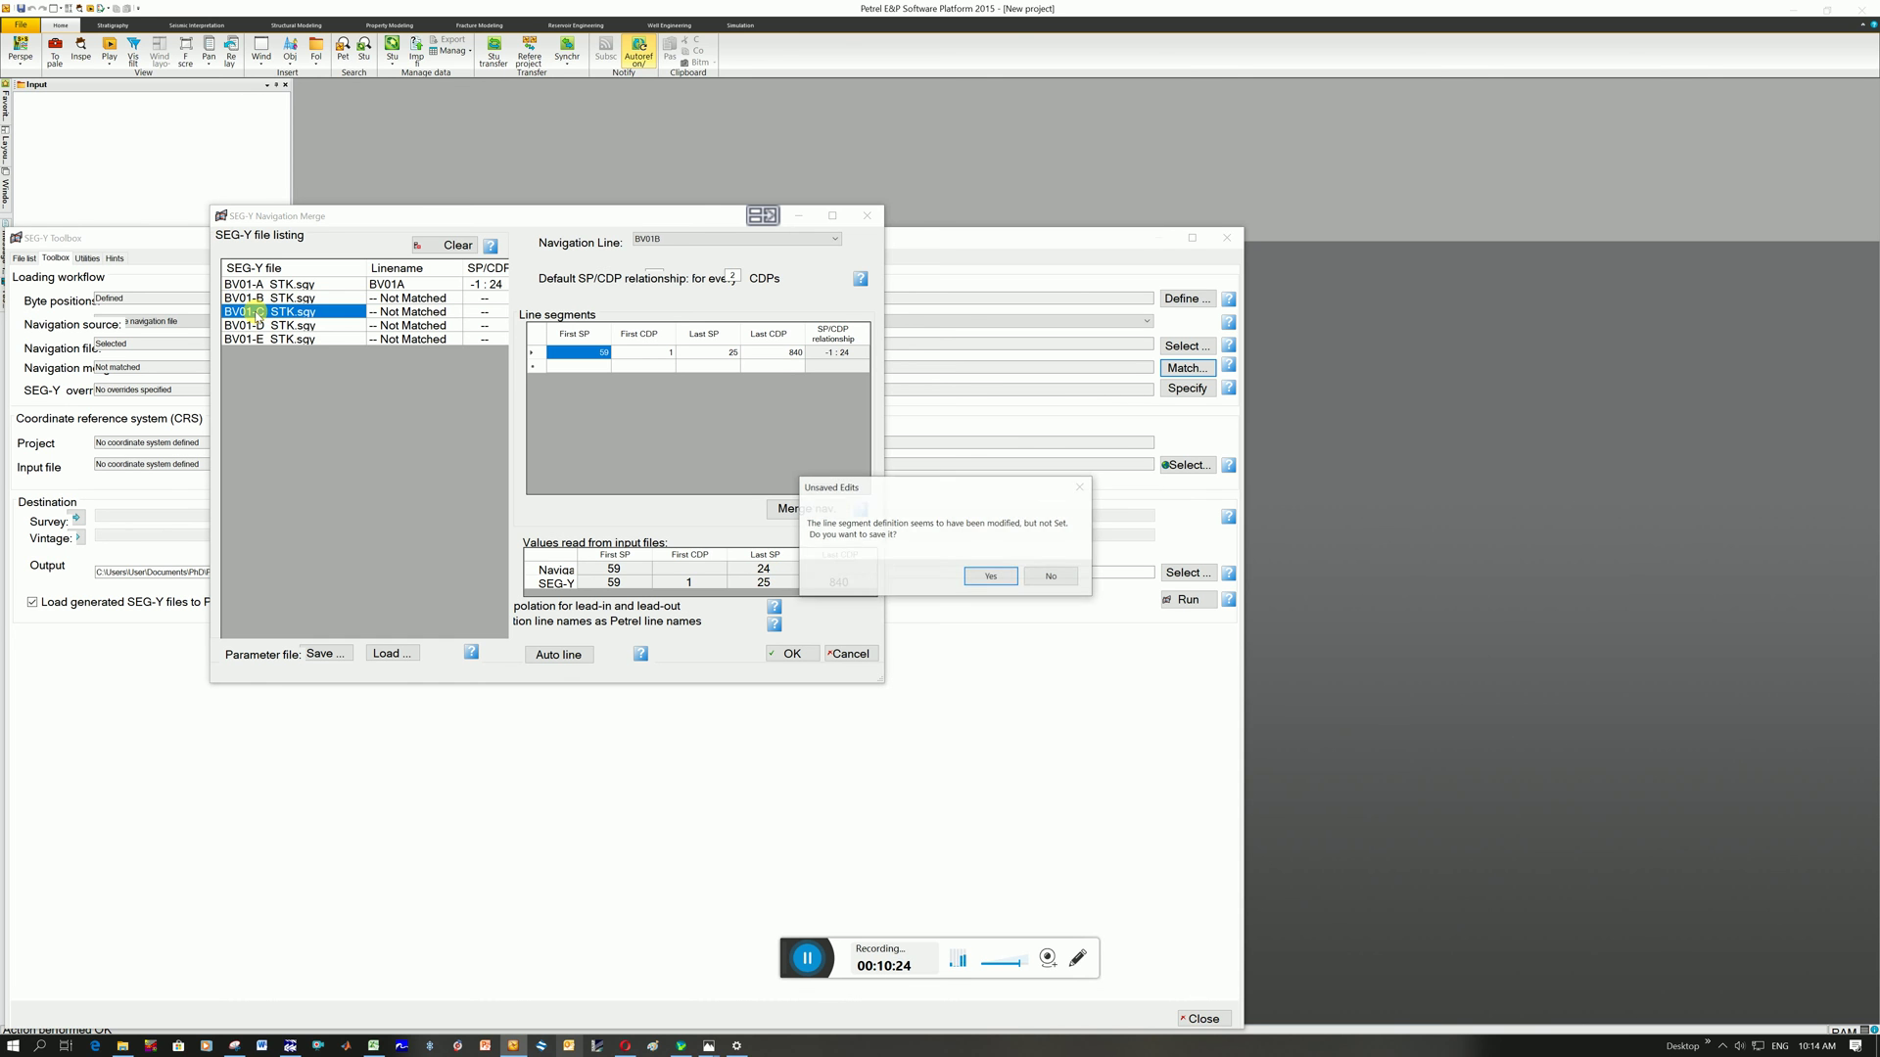
{"action": "left_click", "coordinate": [992, 577]}
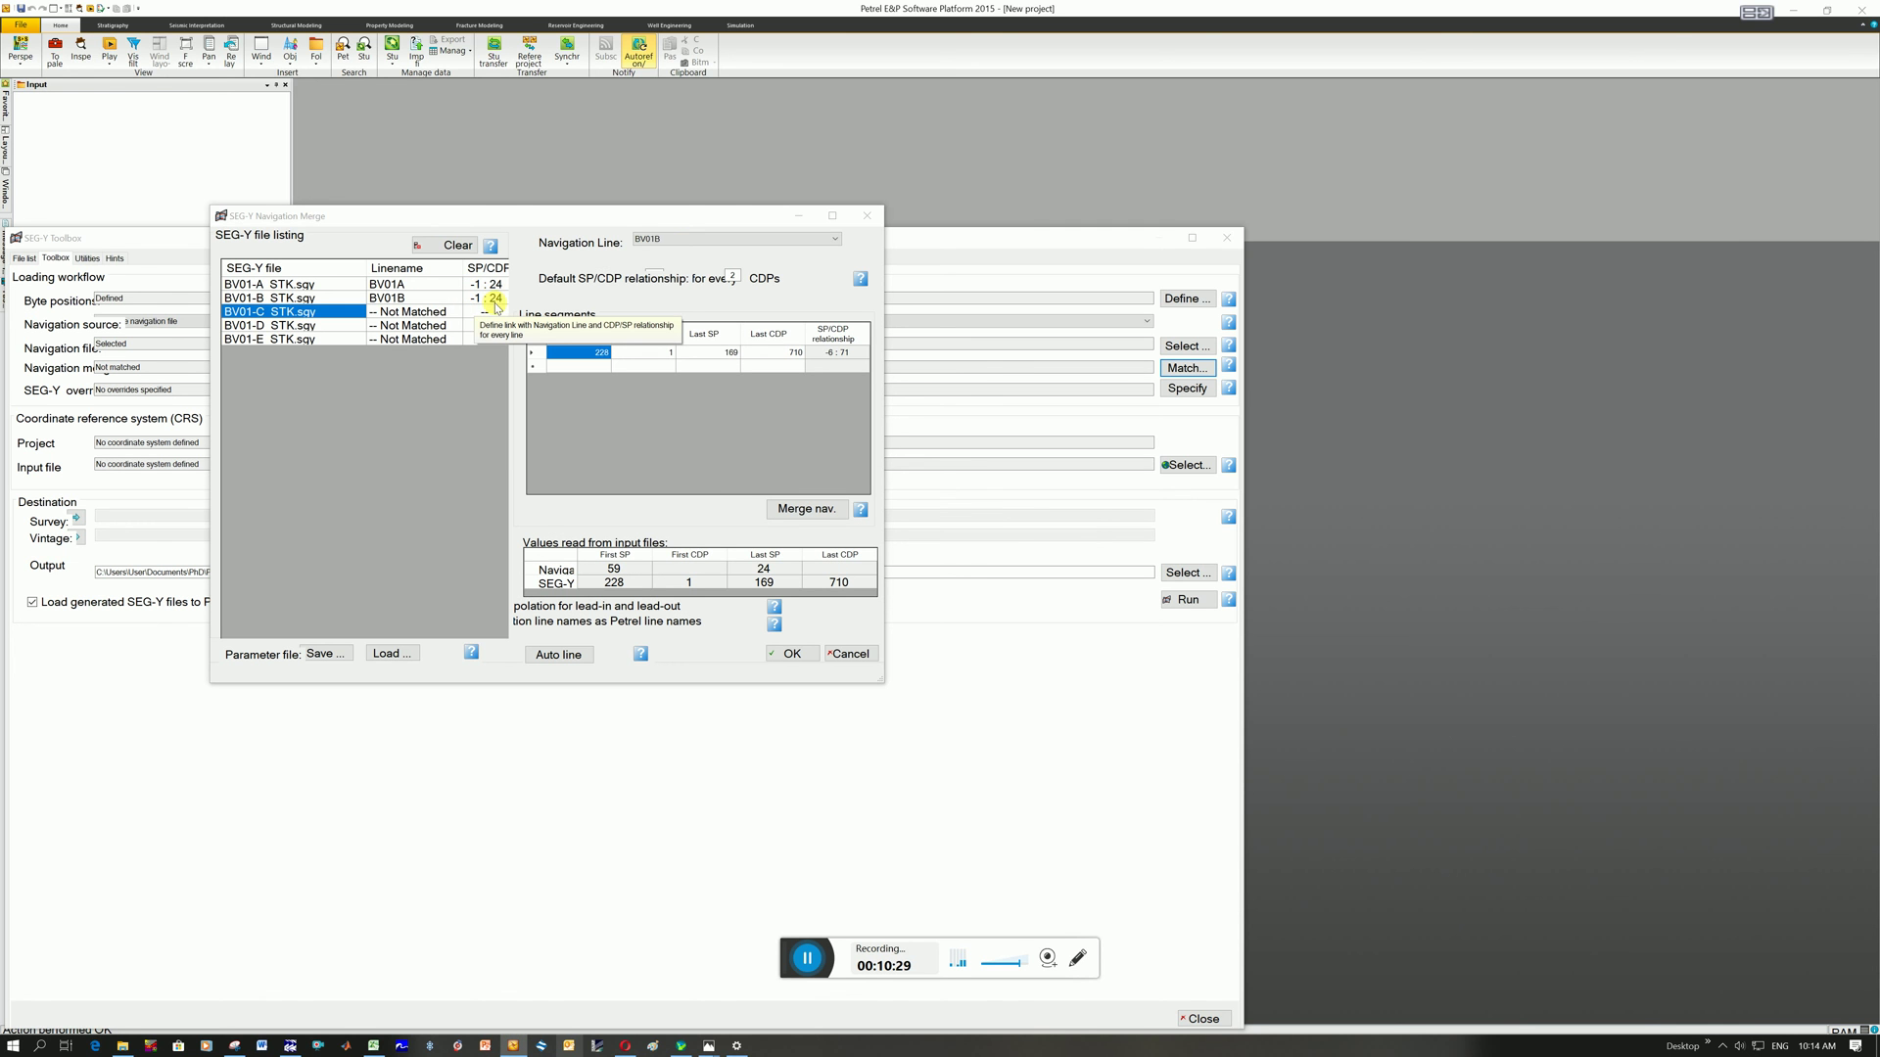
Step: Match the BV01-C SEG-Y file to navigation line BV01C and save its line segment definition
{"action": "left_click", "coordinate": [685, 237]}
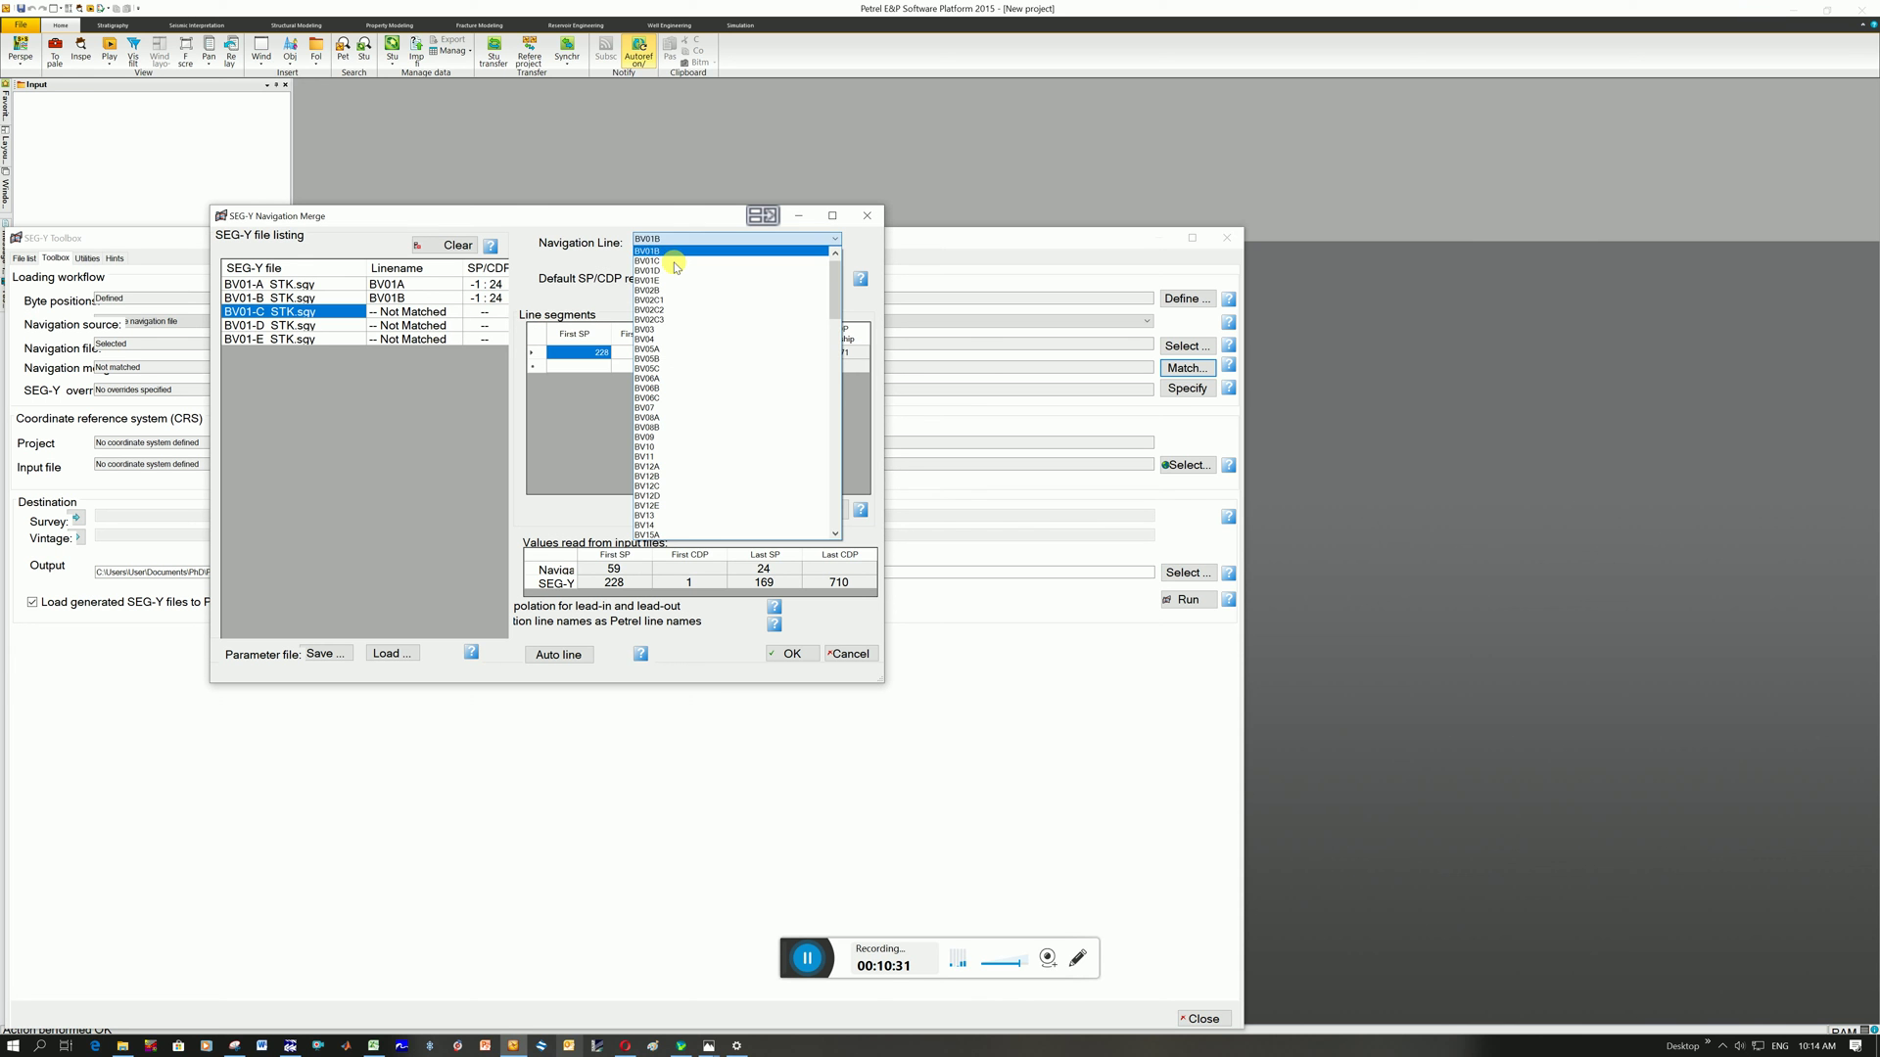
{"action": "left_click", "coordinate": [676, 261]}
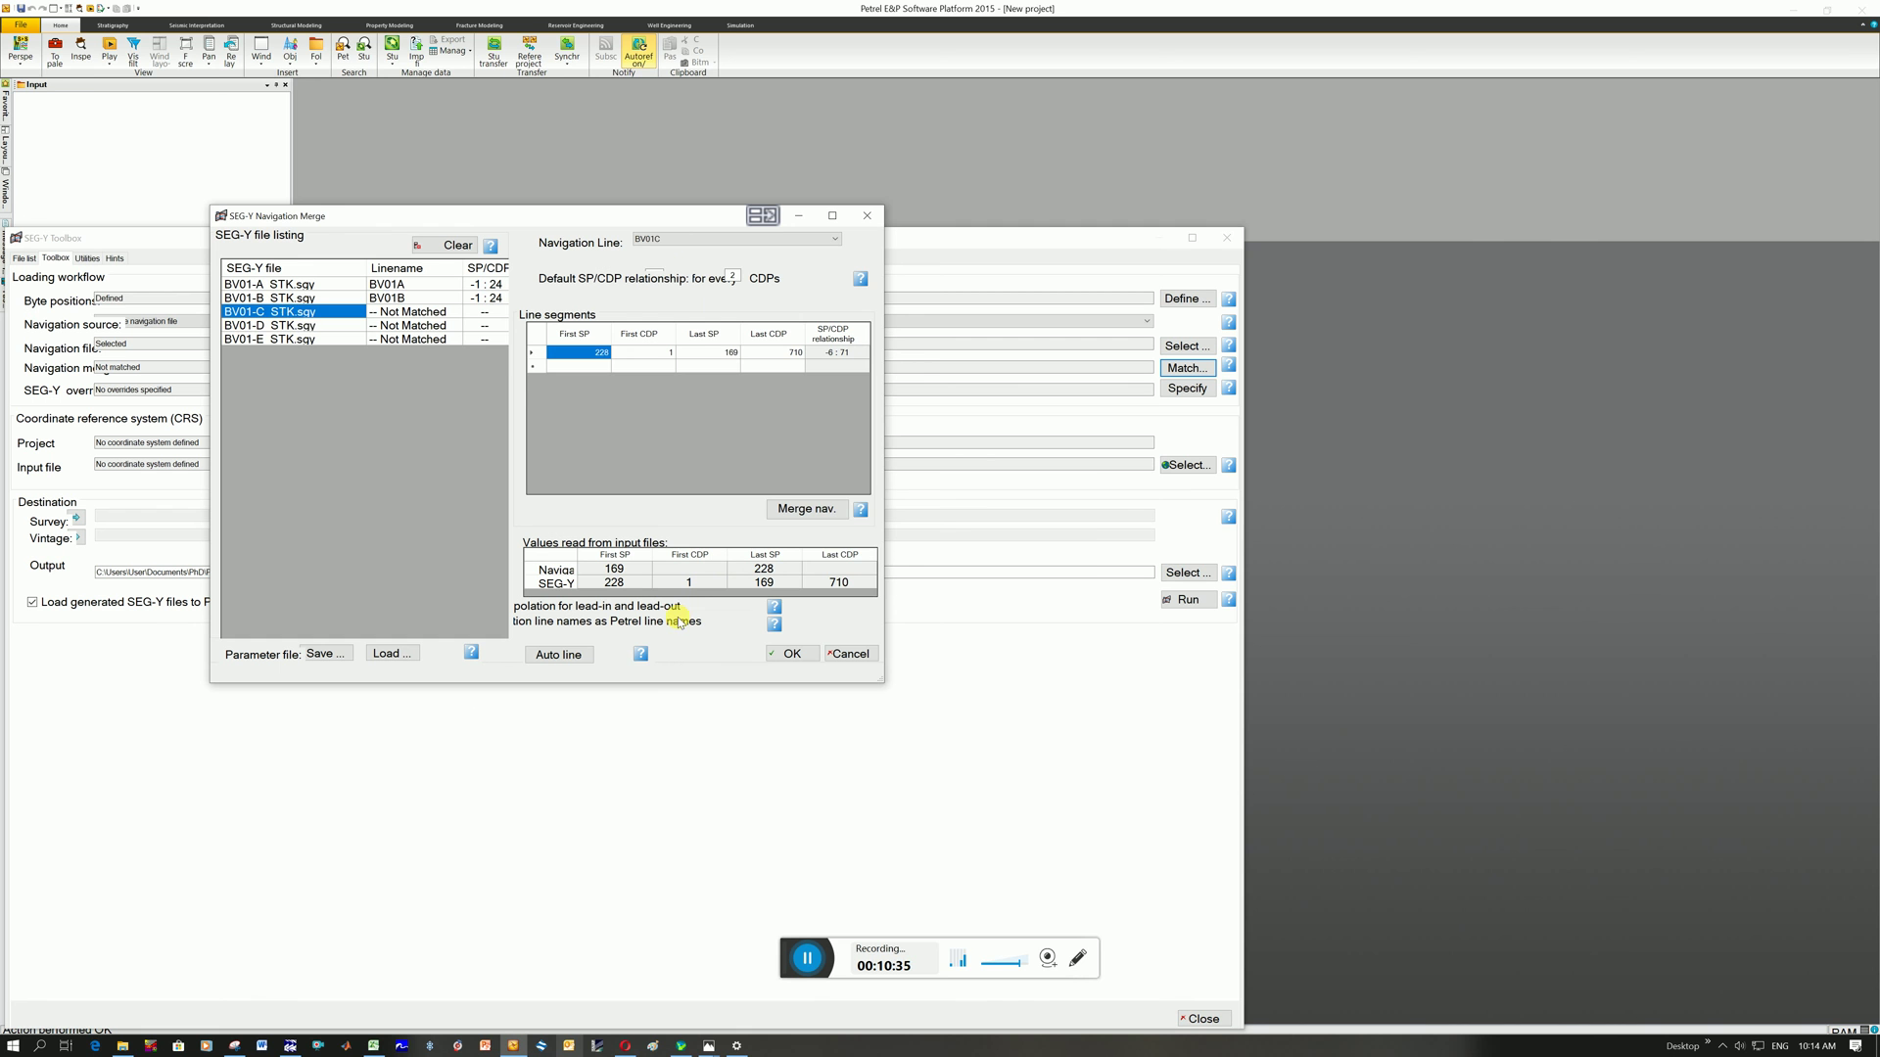
{"action": "left_click", "coordinate": [303, 327]}
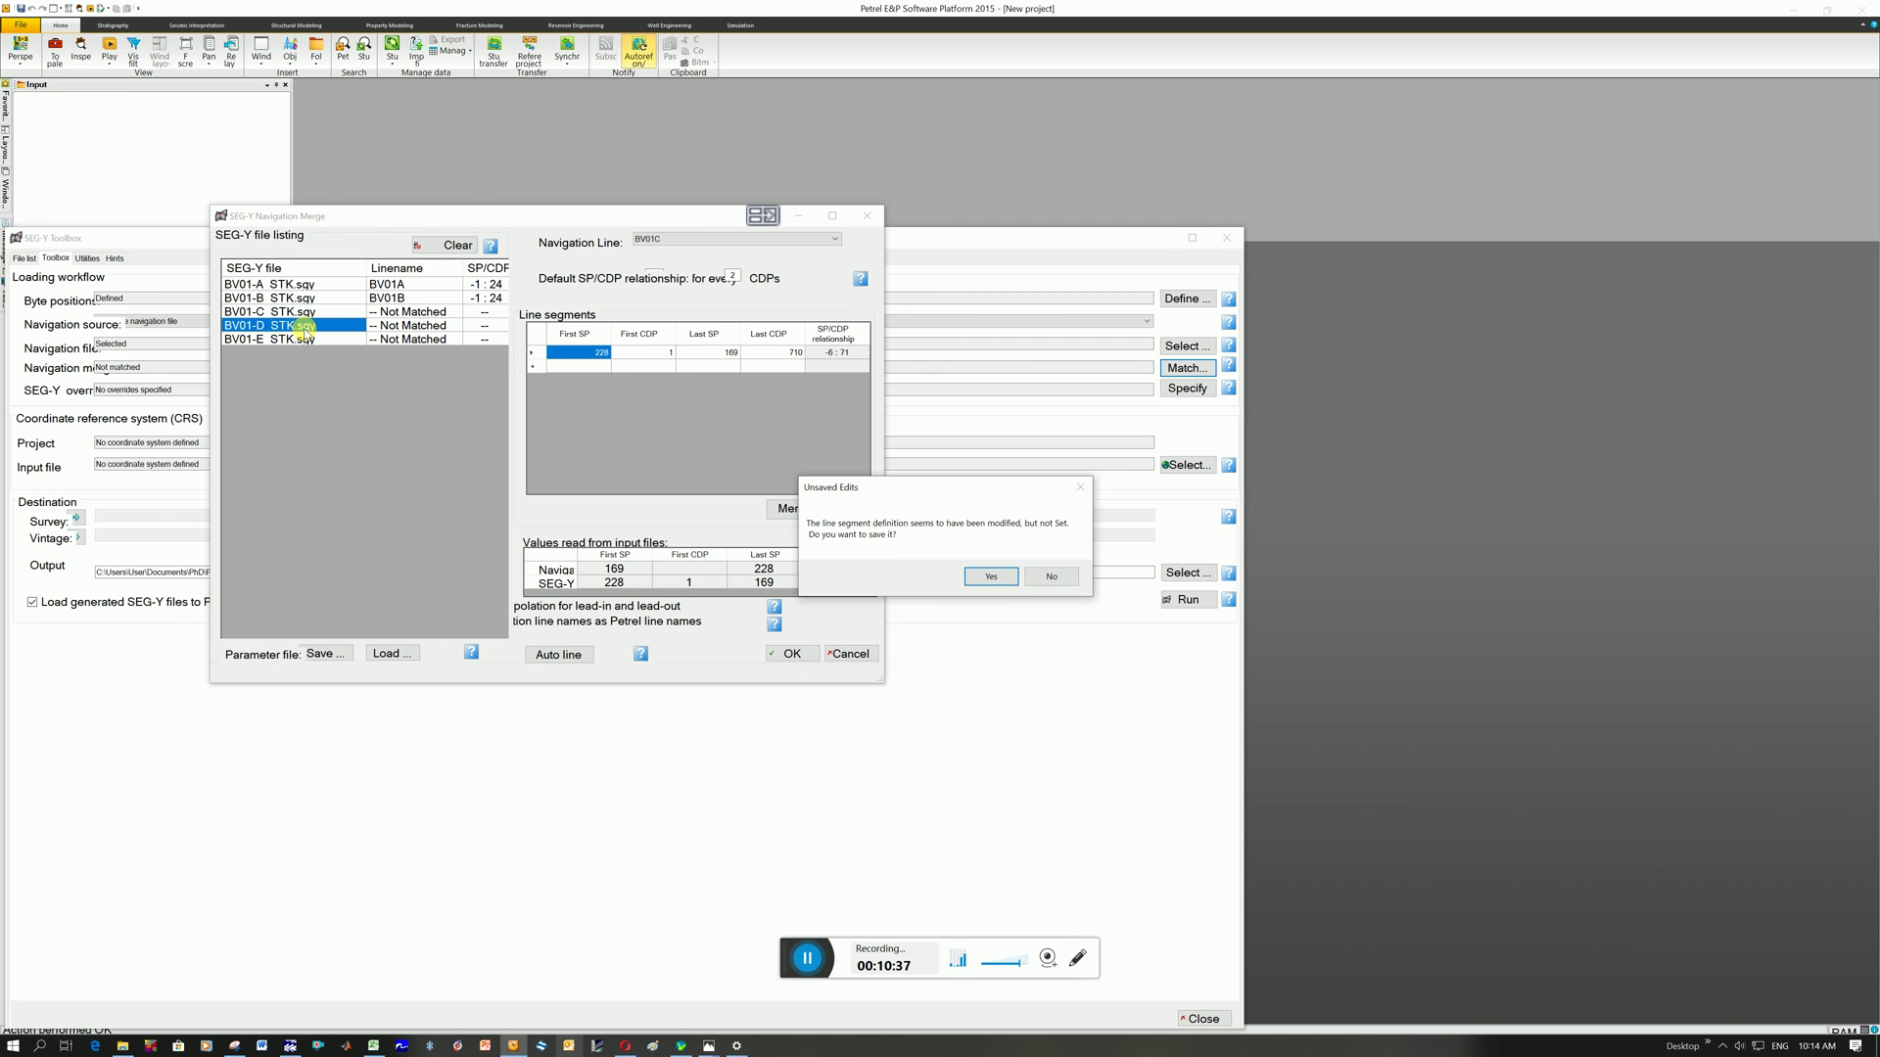
{"action": "left_click", "coordinate": [993, 576]}
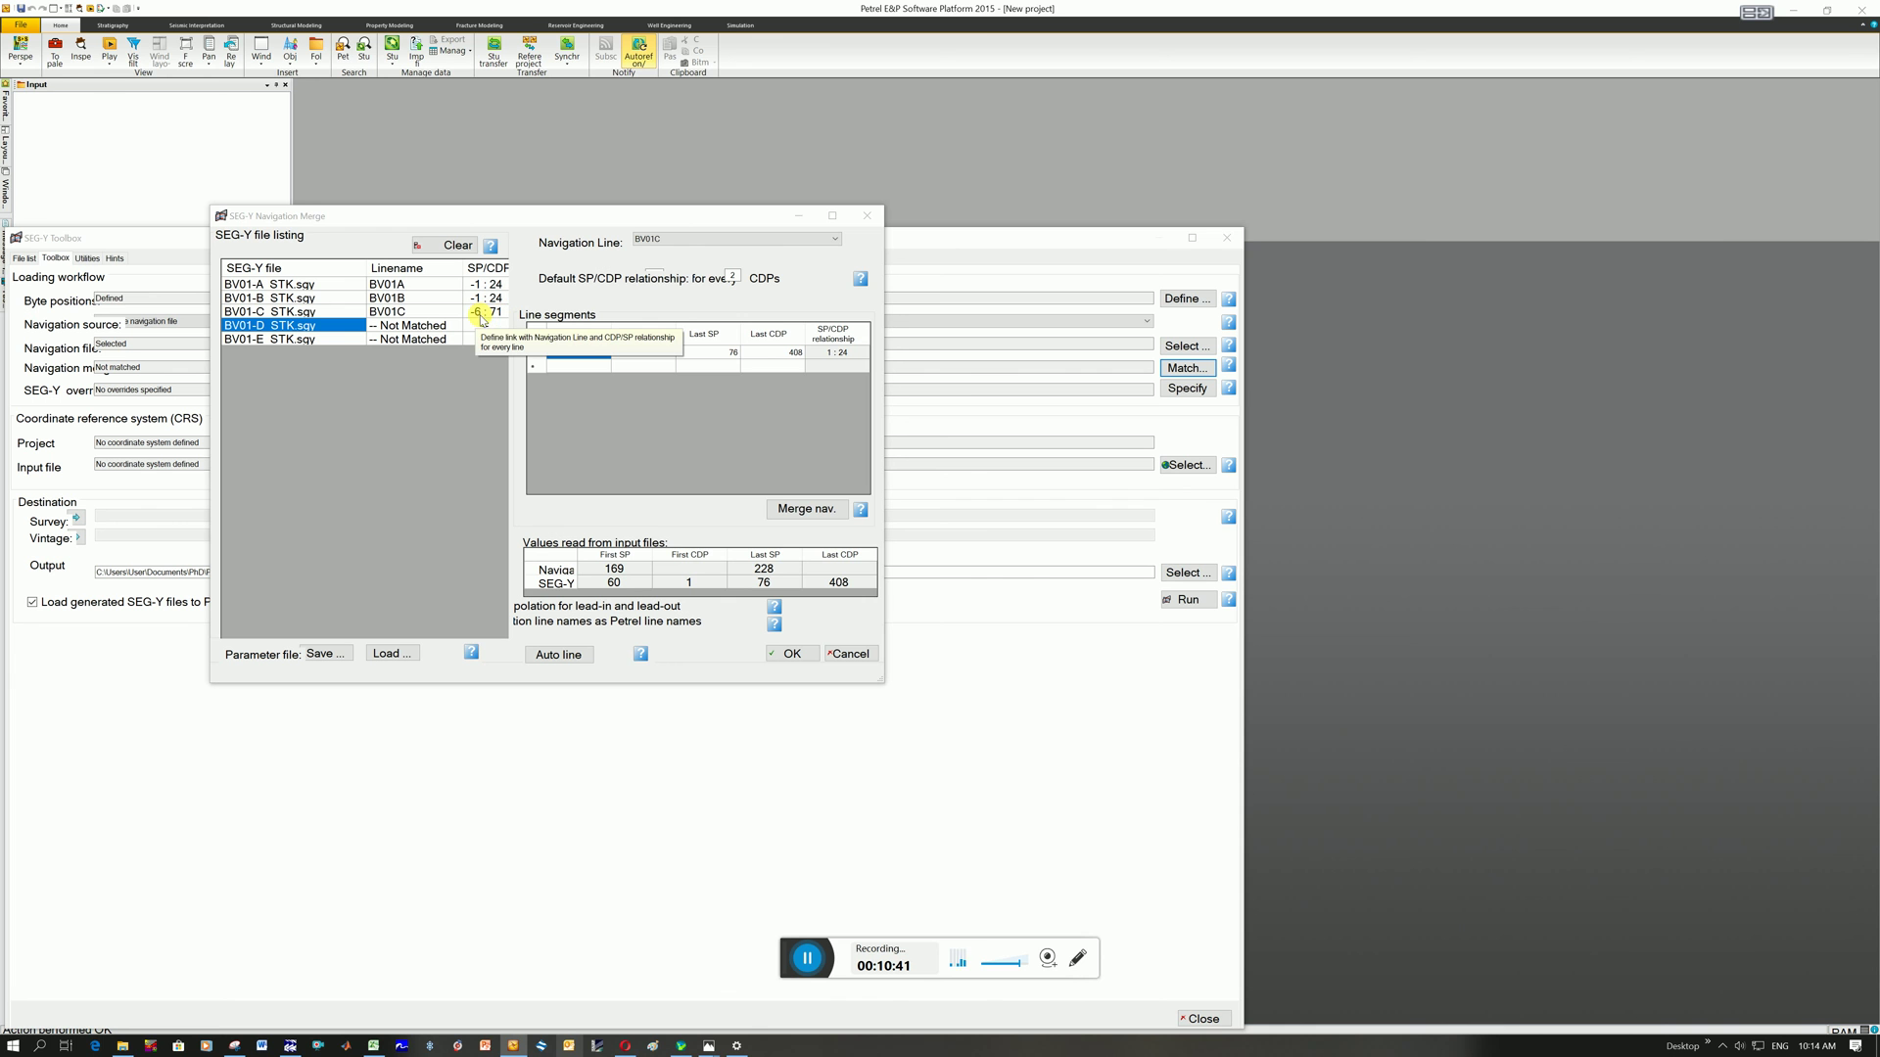
Step: Match the BV01-D SEG-Y file to navigation line BV01D and save its line segment definition
{"action": "left_click", "coordinate": [701, 239]}
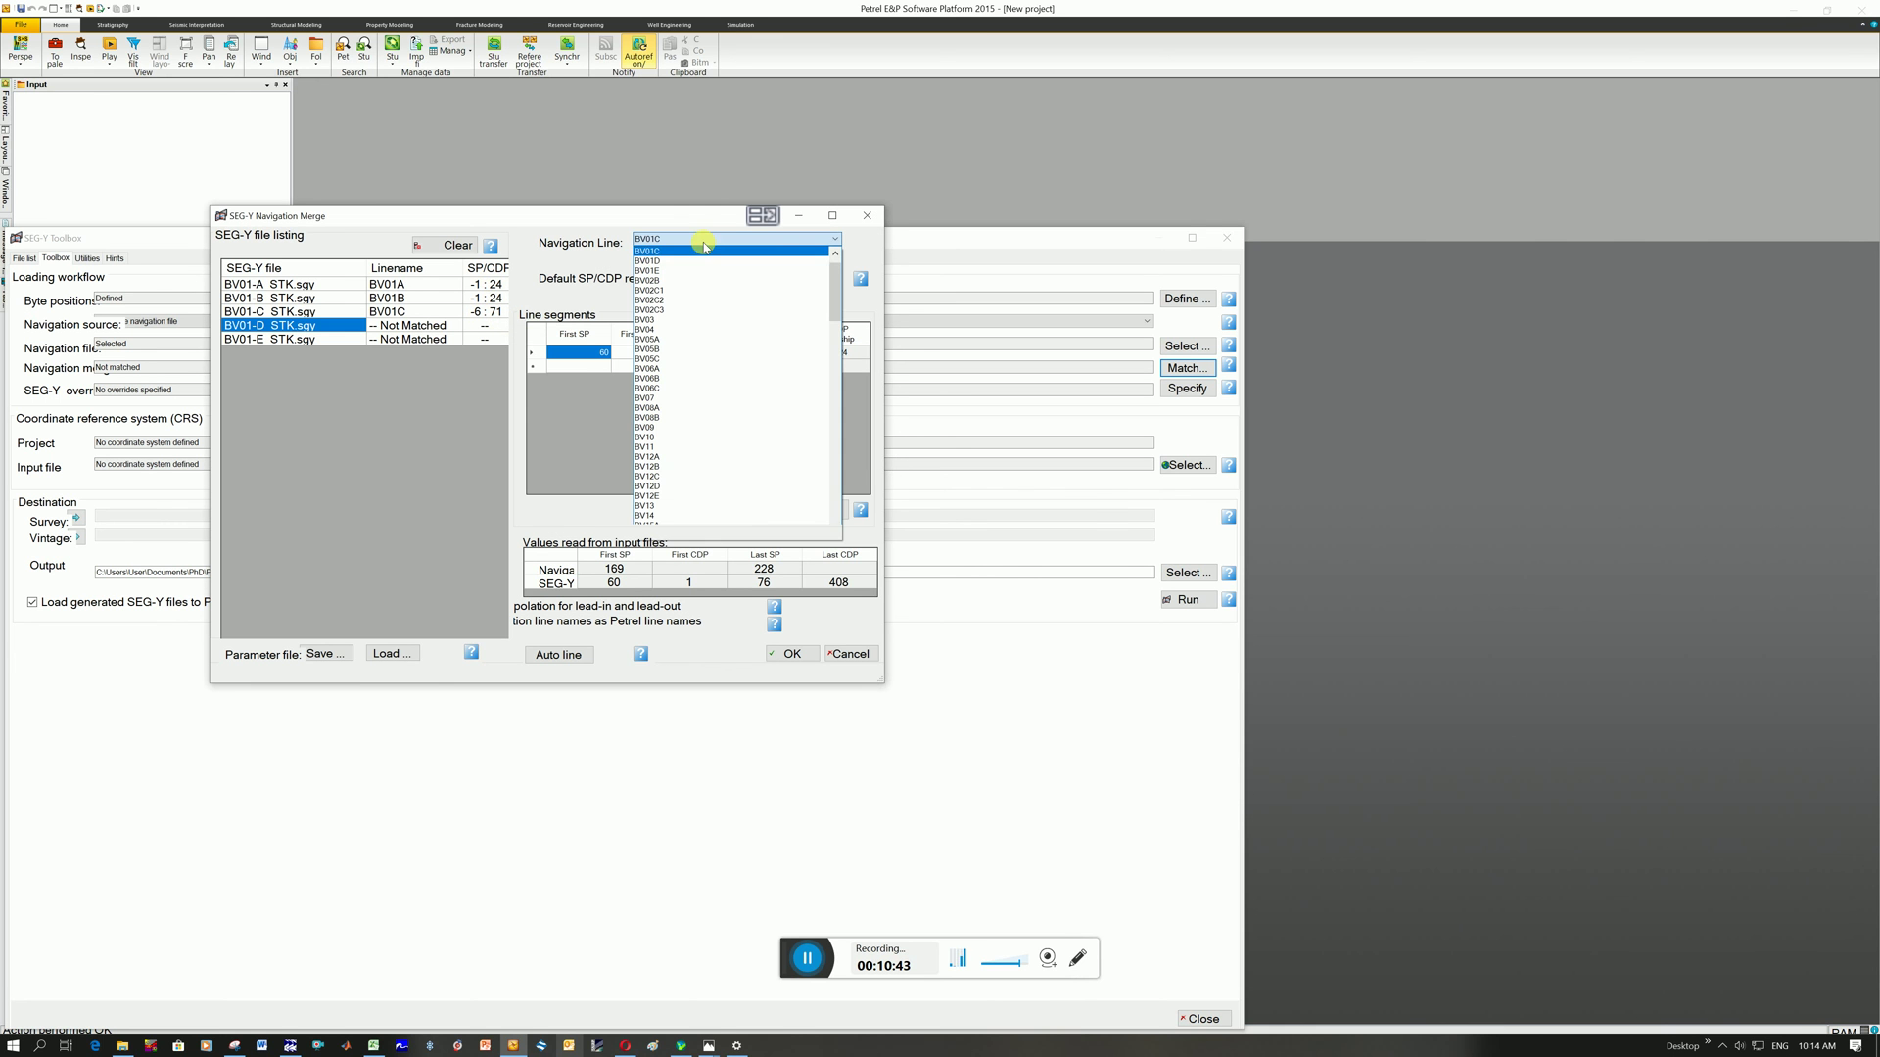
{"action": "left_click", "coordinate": [682, 261]}
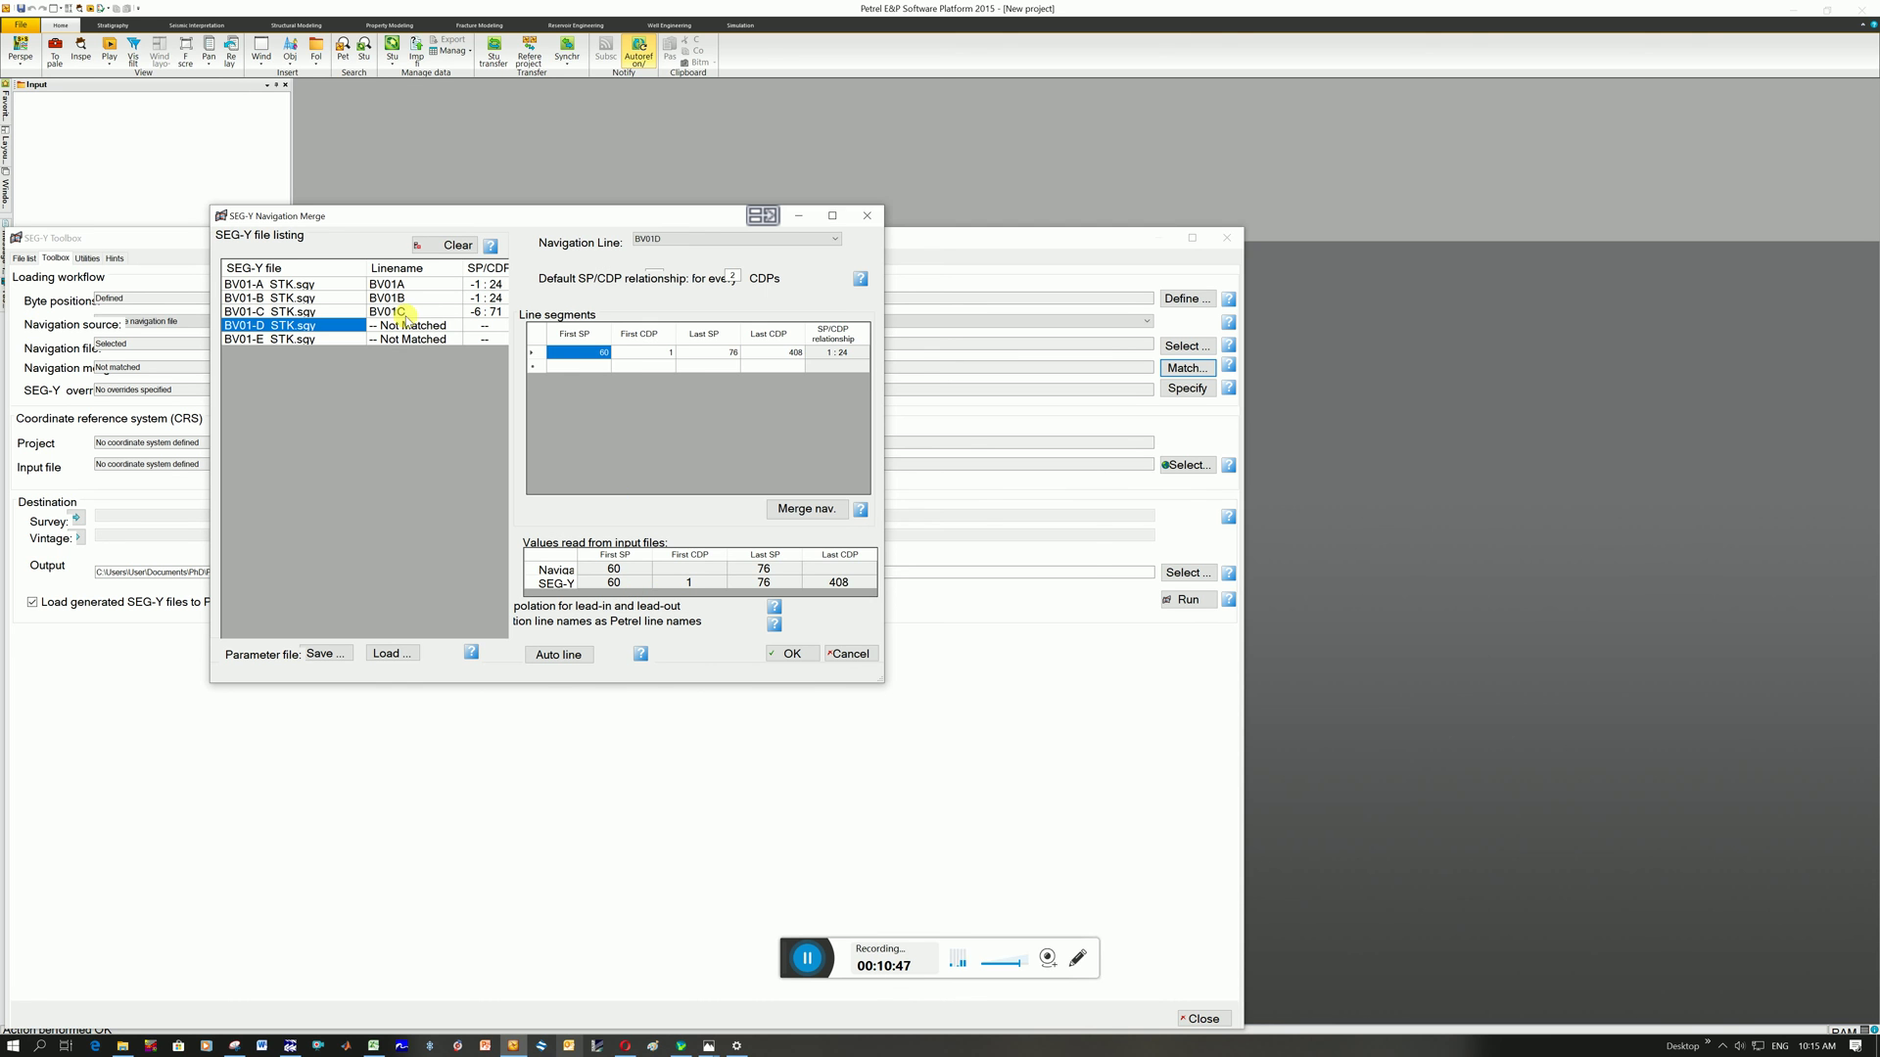
{"action": "left_click", "coordinate": [294, 340]}
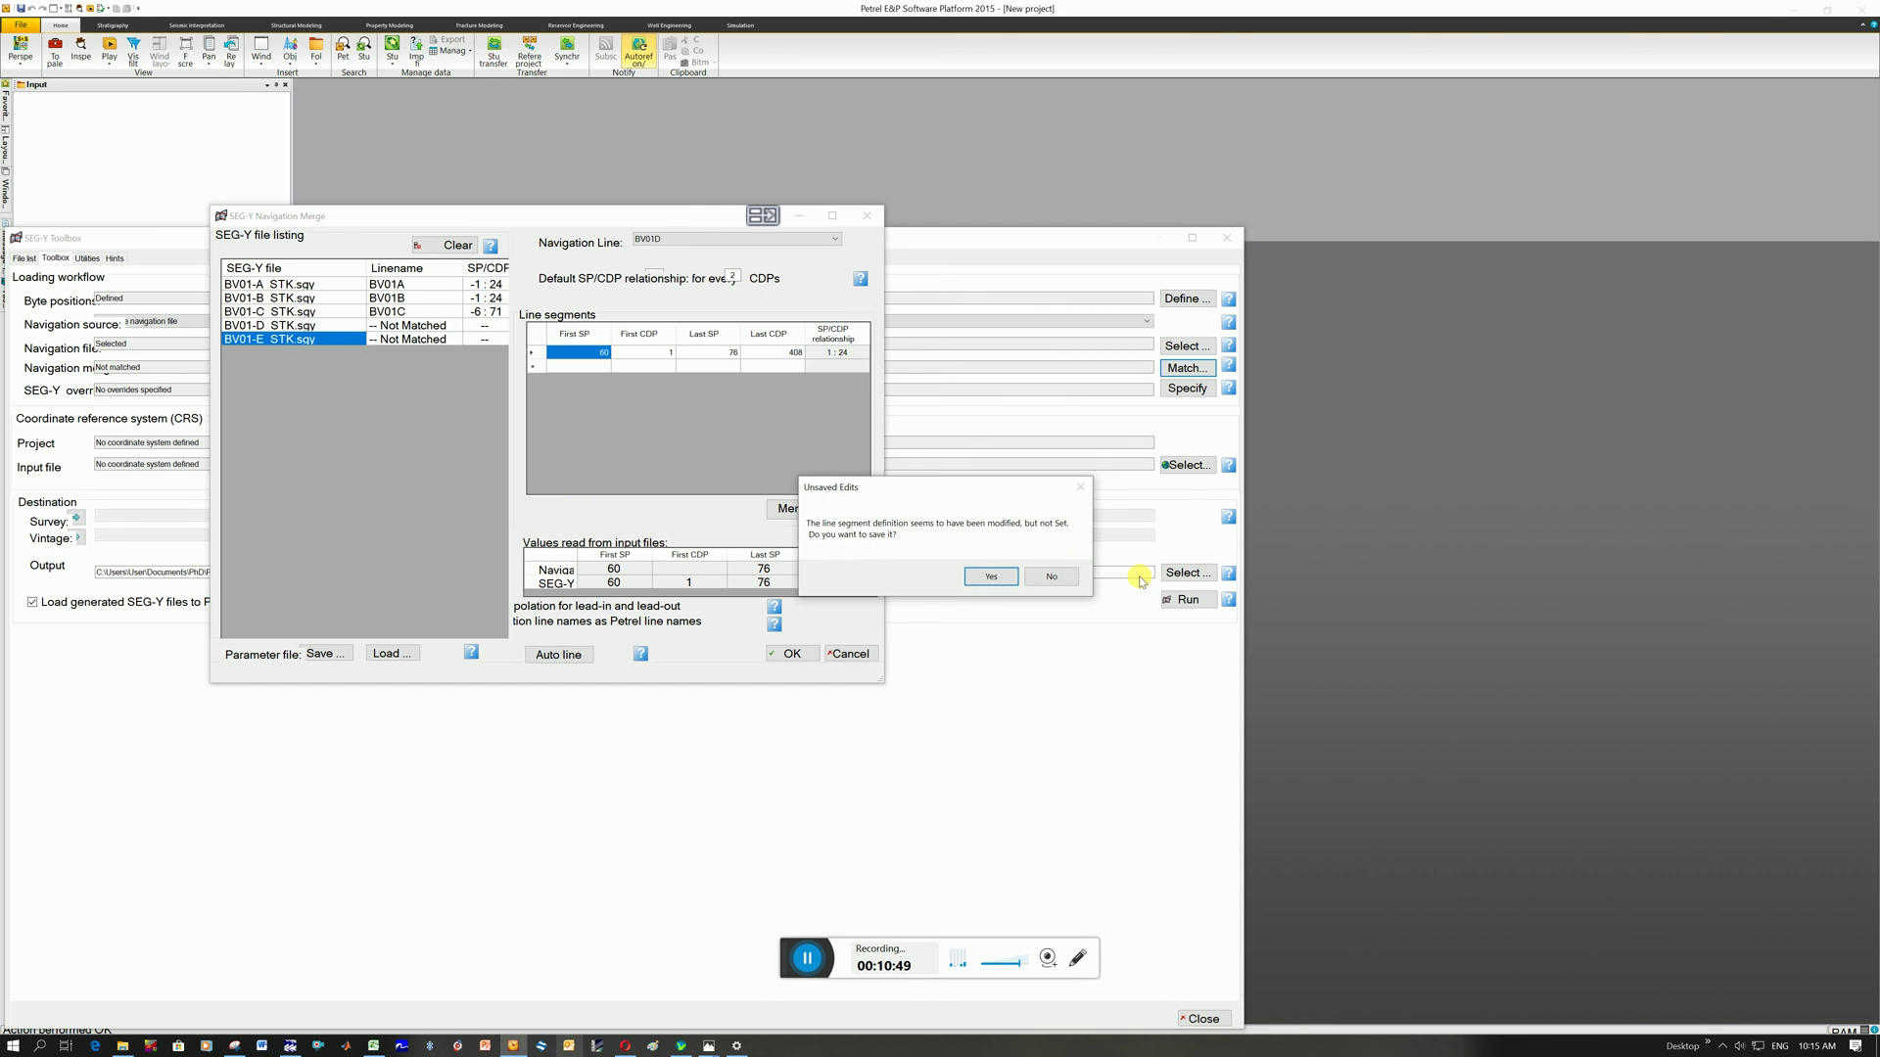
{"action": "left_click", "coordinate": [994, 577]}
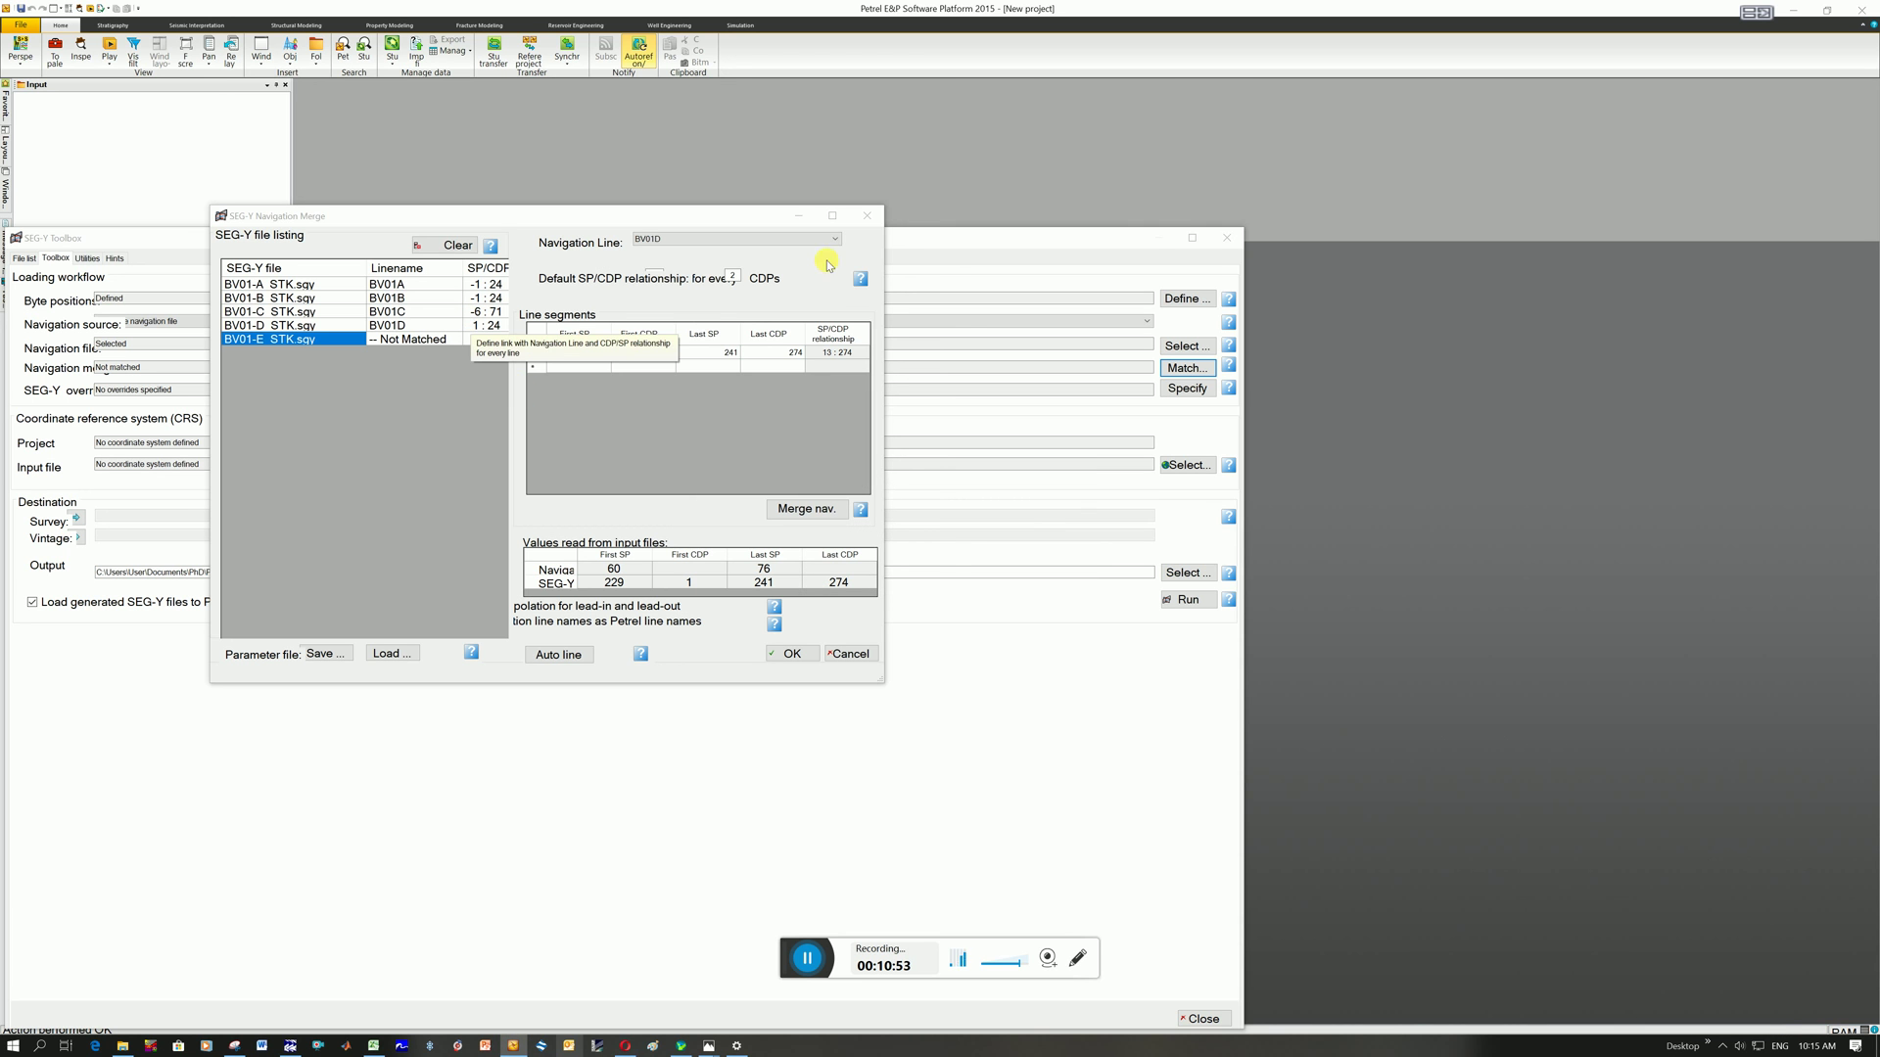
Step: Match the BV01-E SEG-Y file to navigation line BV01E, save its line segment definition, and accept the navigation matching
{"action": "left_click", "coordinate": [760, 239]}
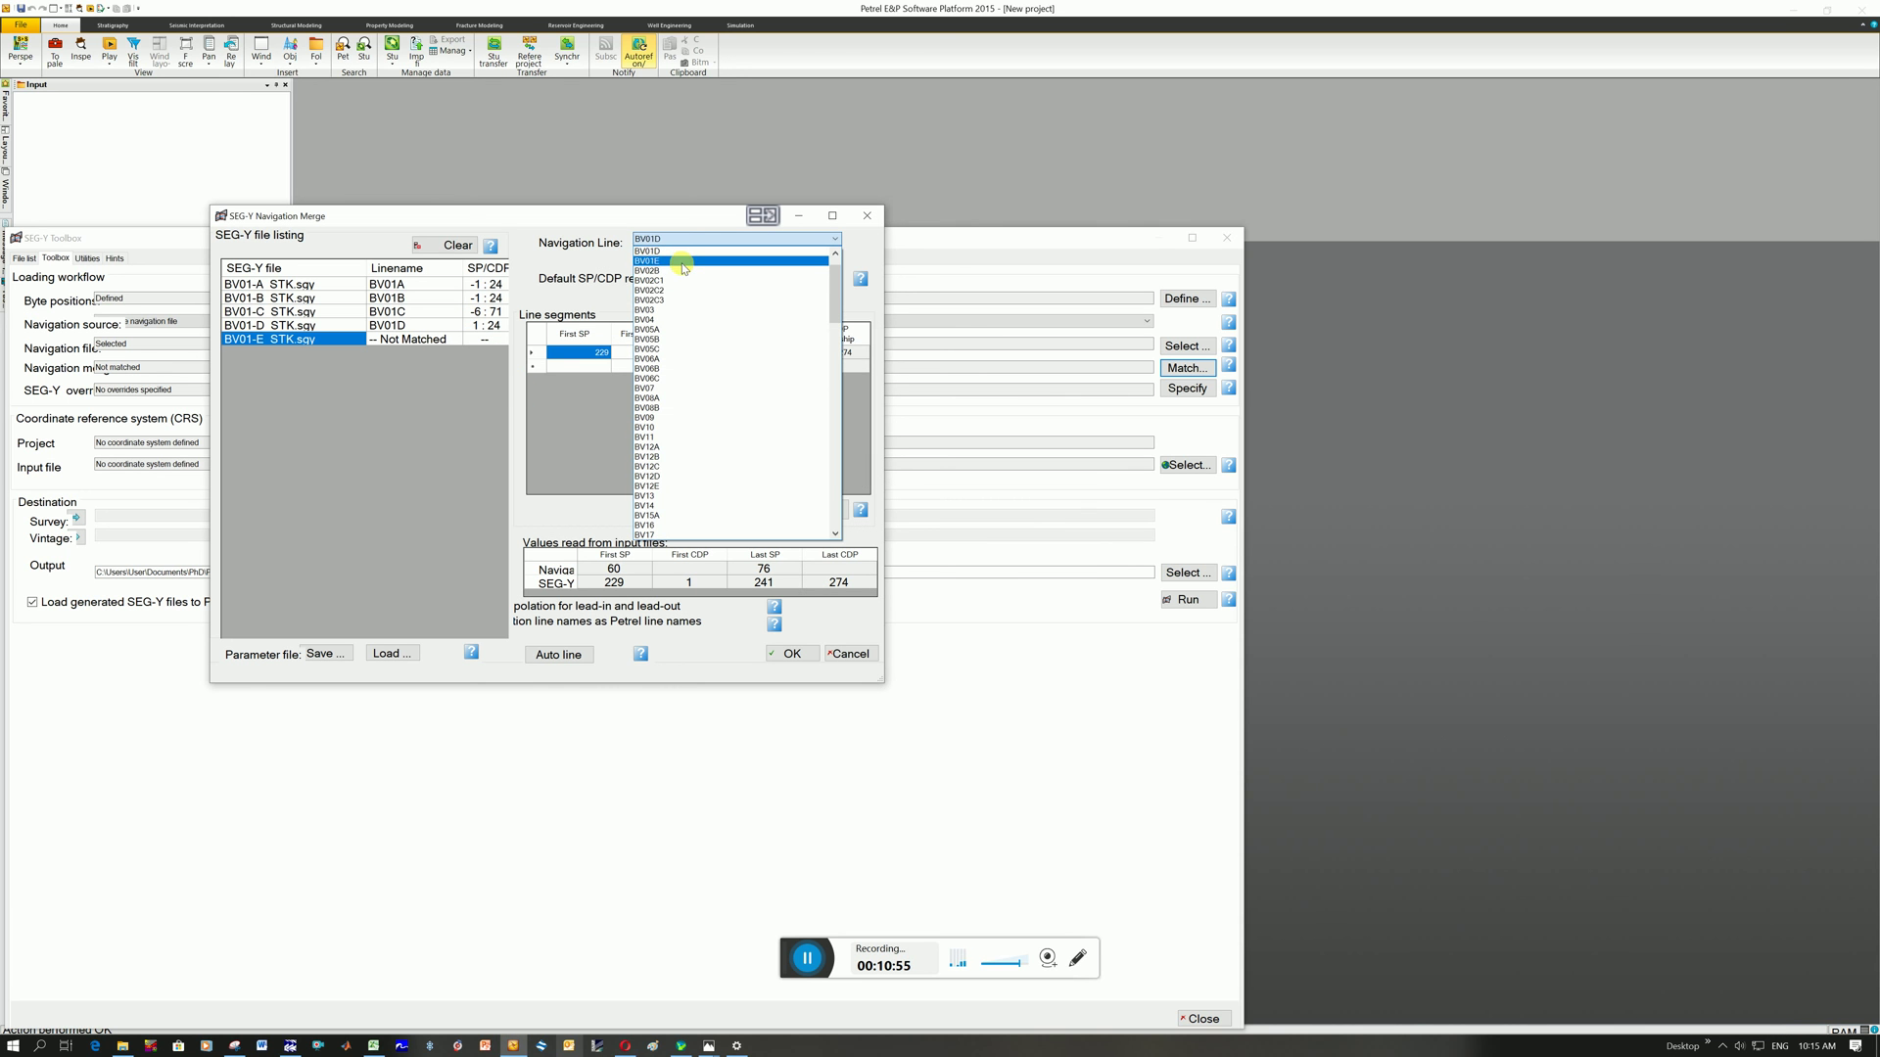
{"action": "left_click", "coordinate": [682, 262]}
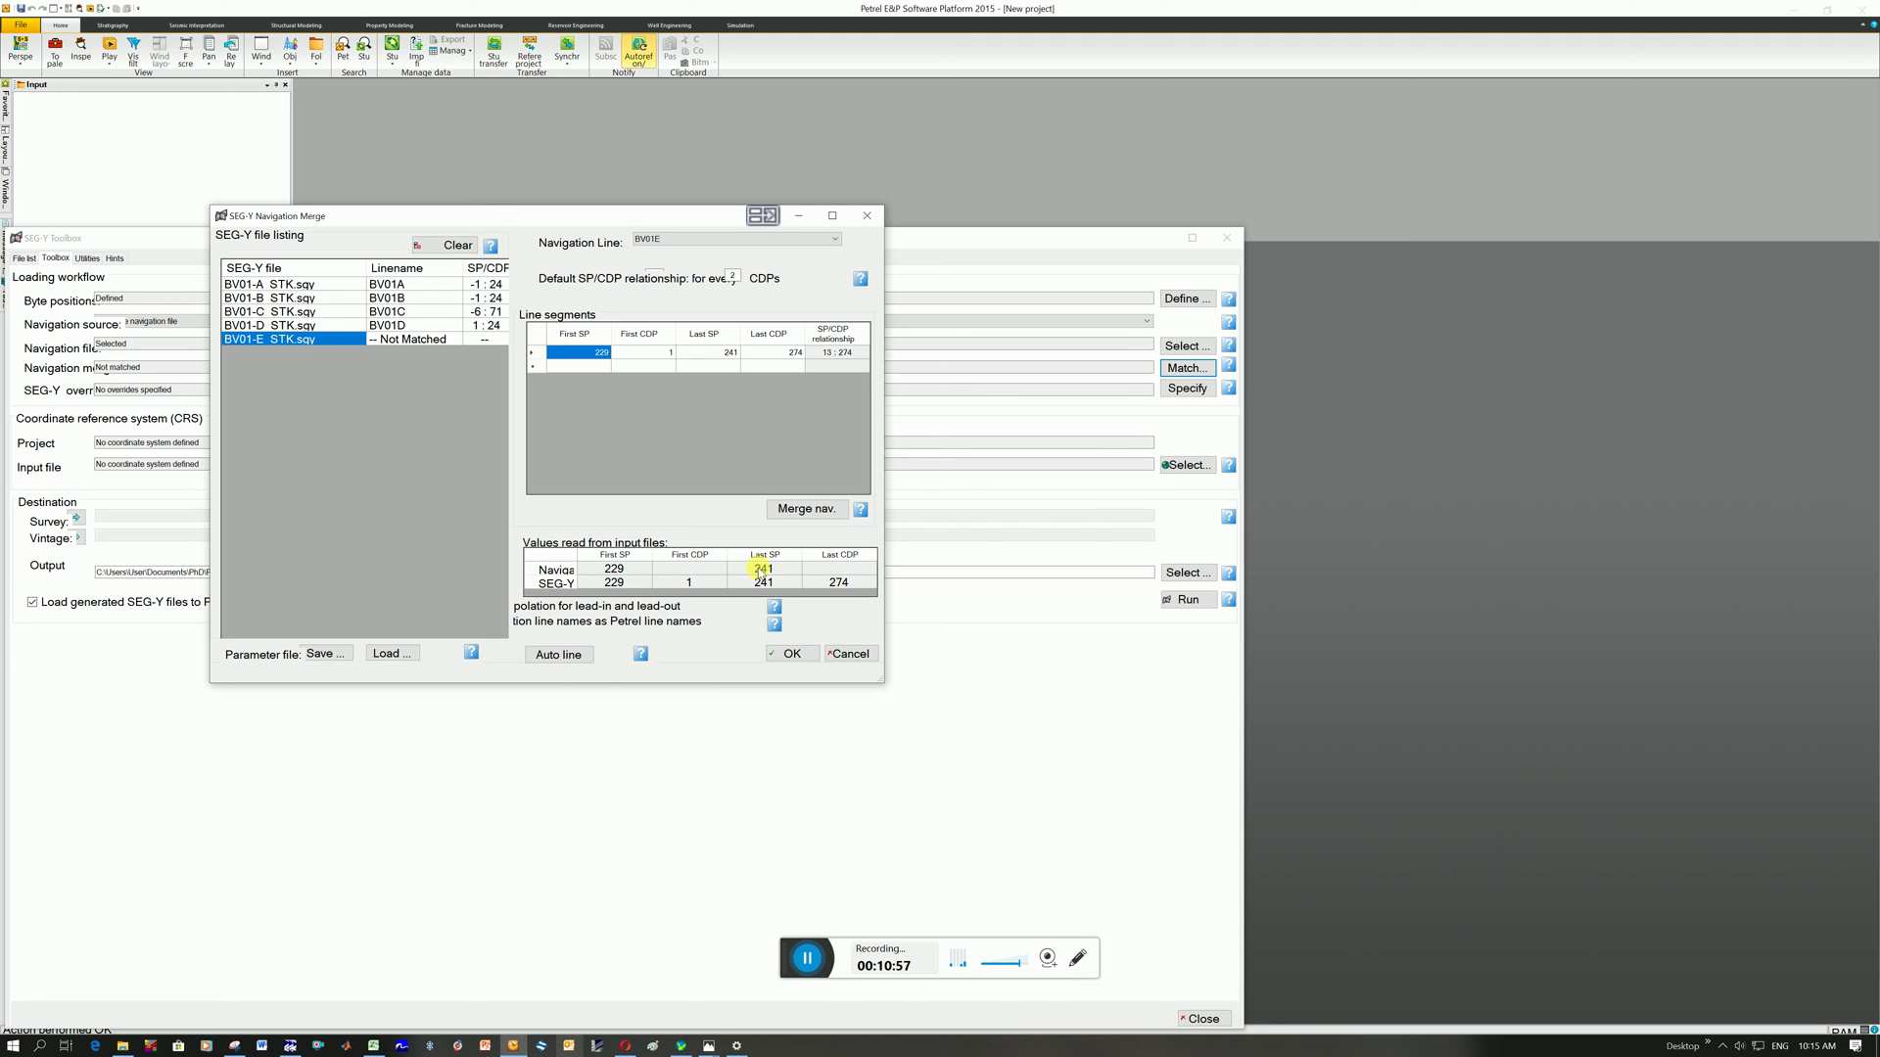
{"action": "left_click", "coordinate": [335, 325]}
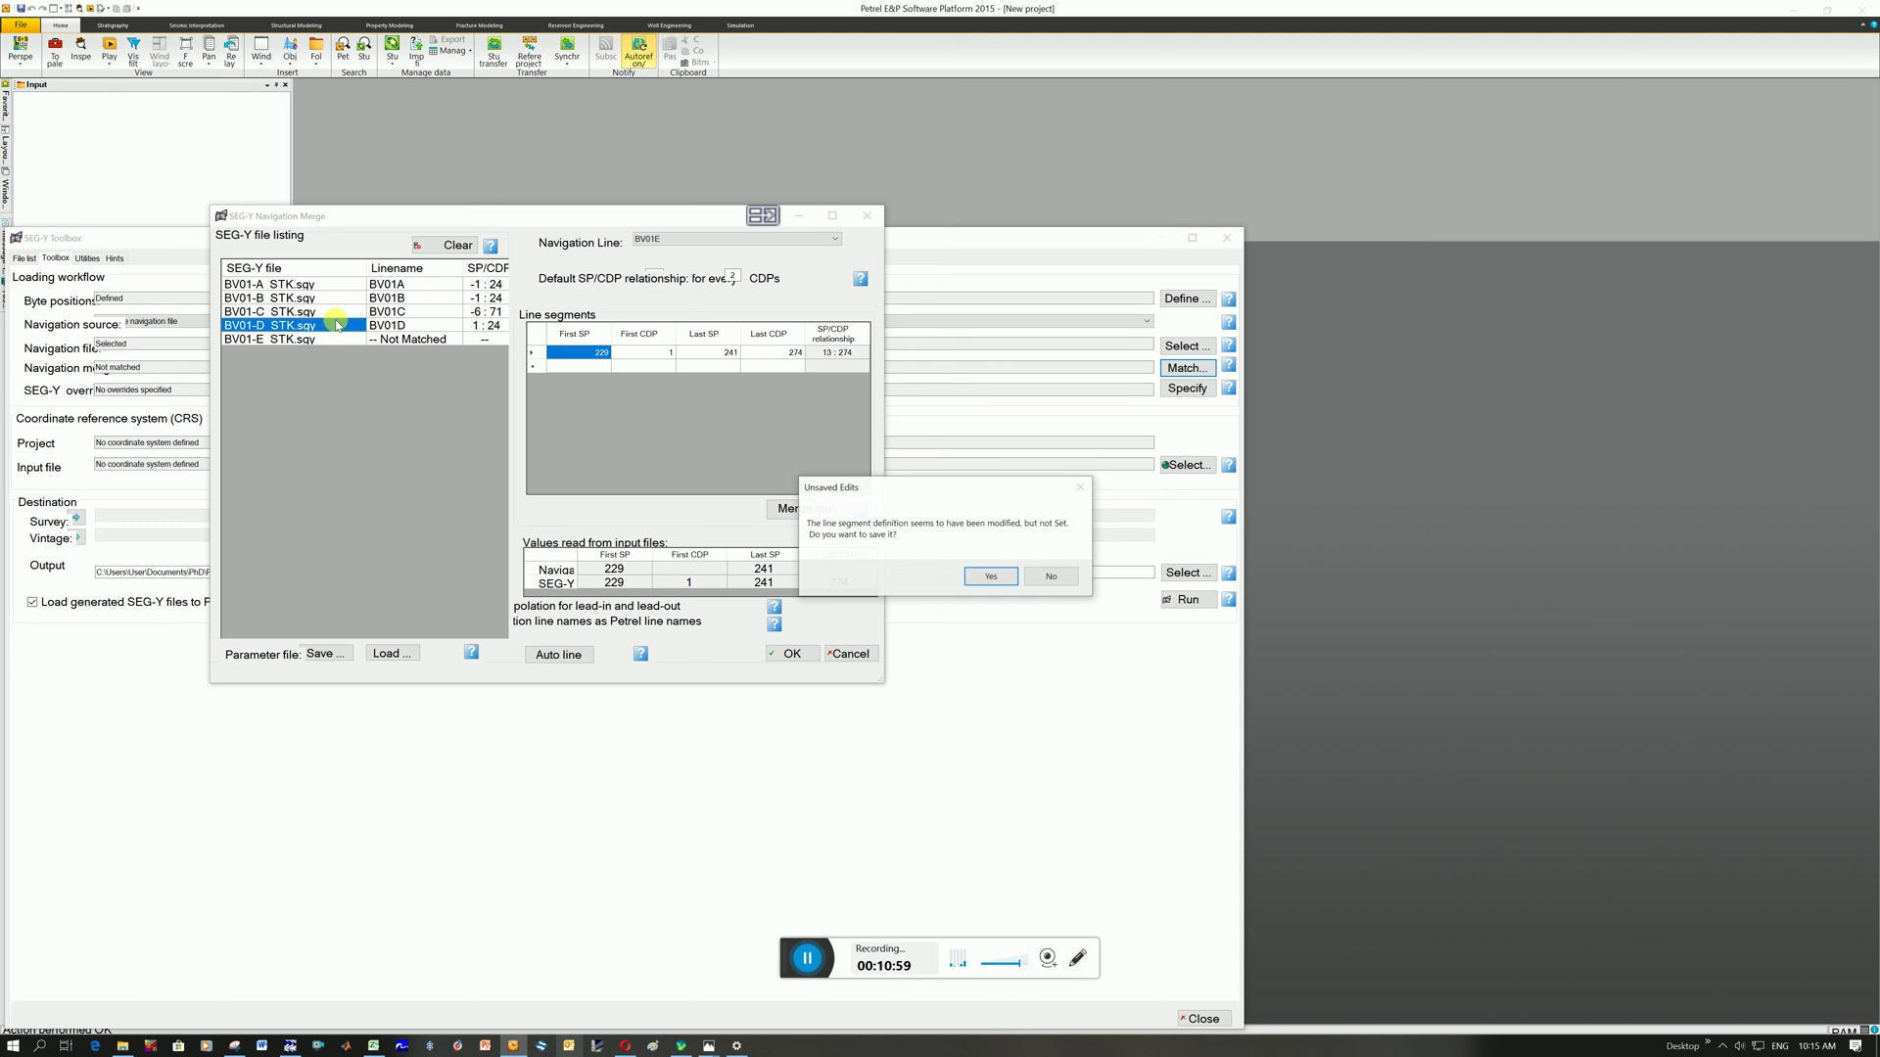
{"action": "left_click", "coordinate": [990, 576]}
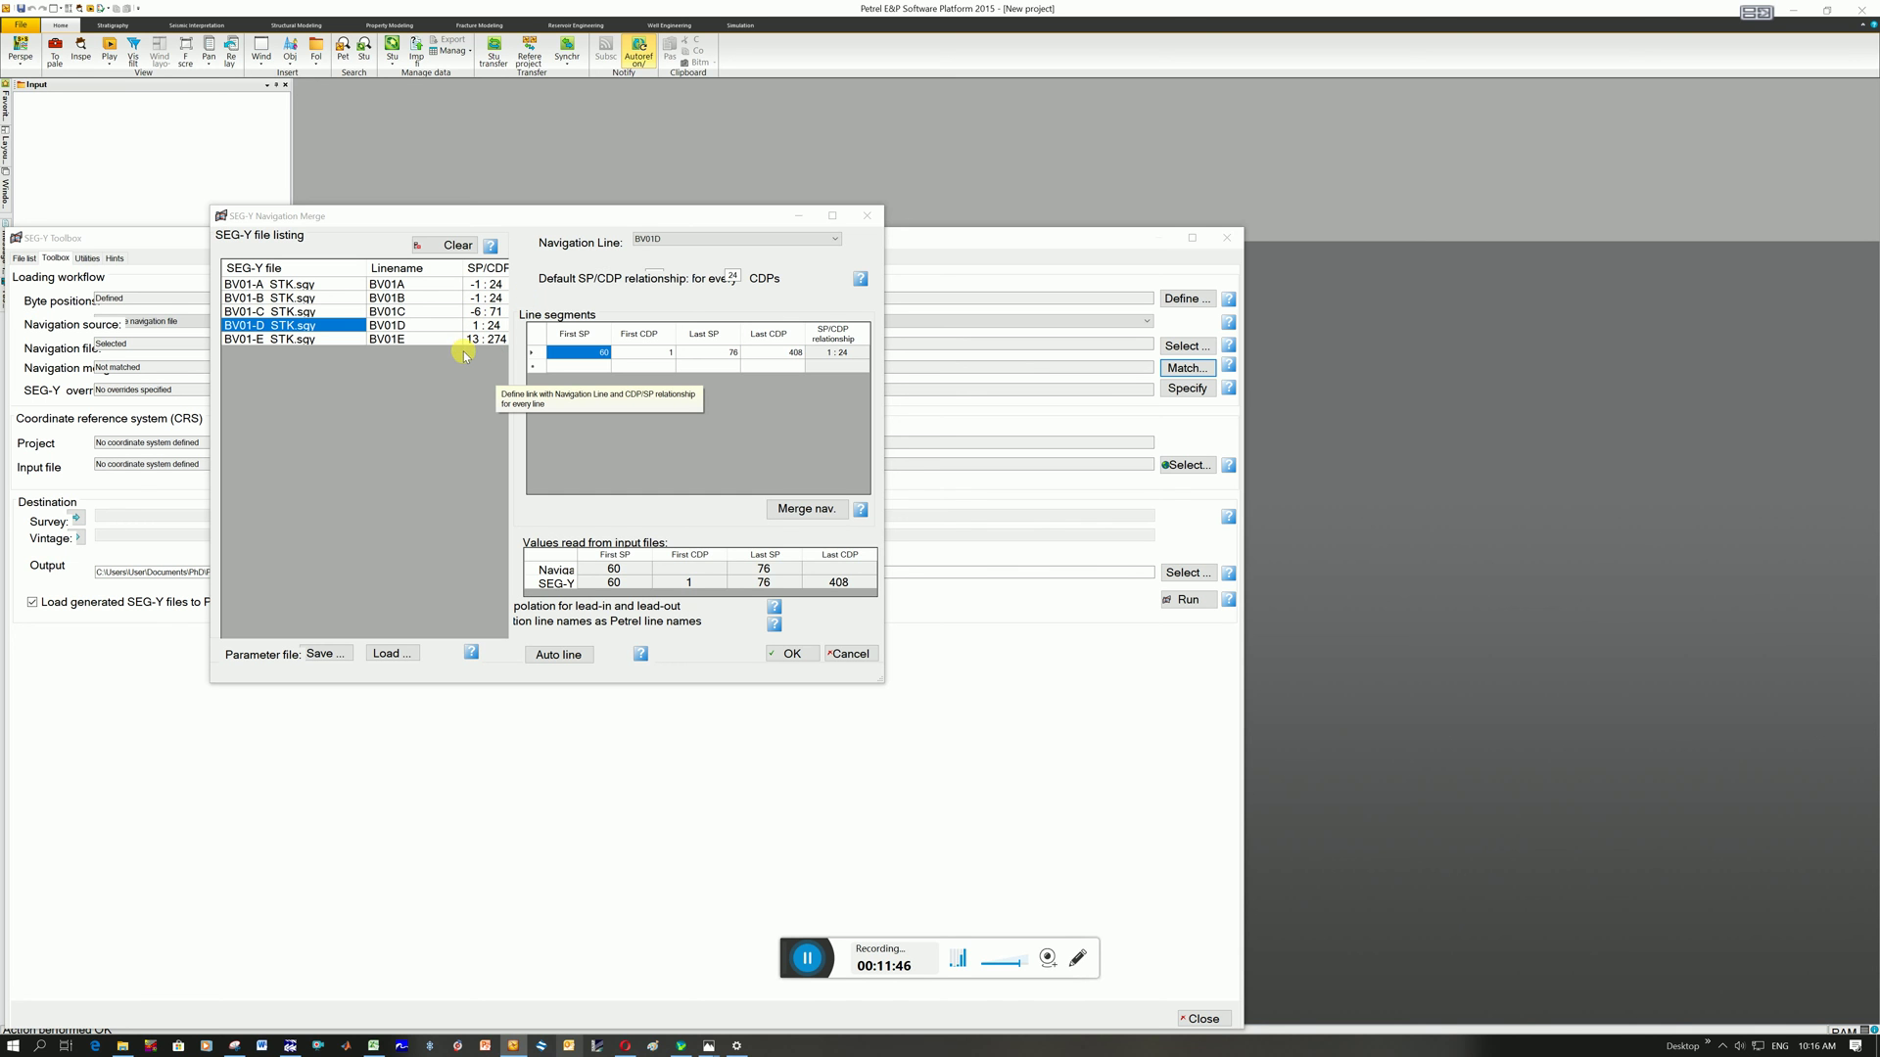
{"action": "left_click", "coordinate": [792, 653]}
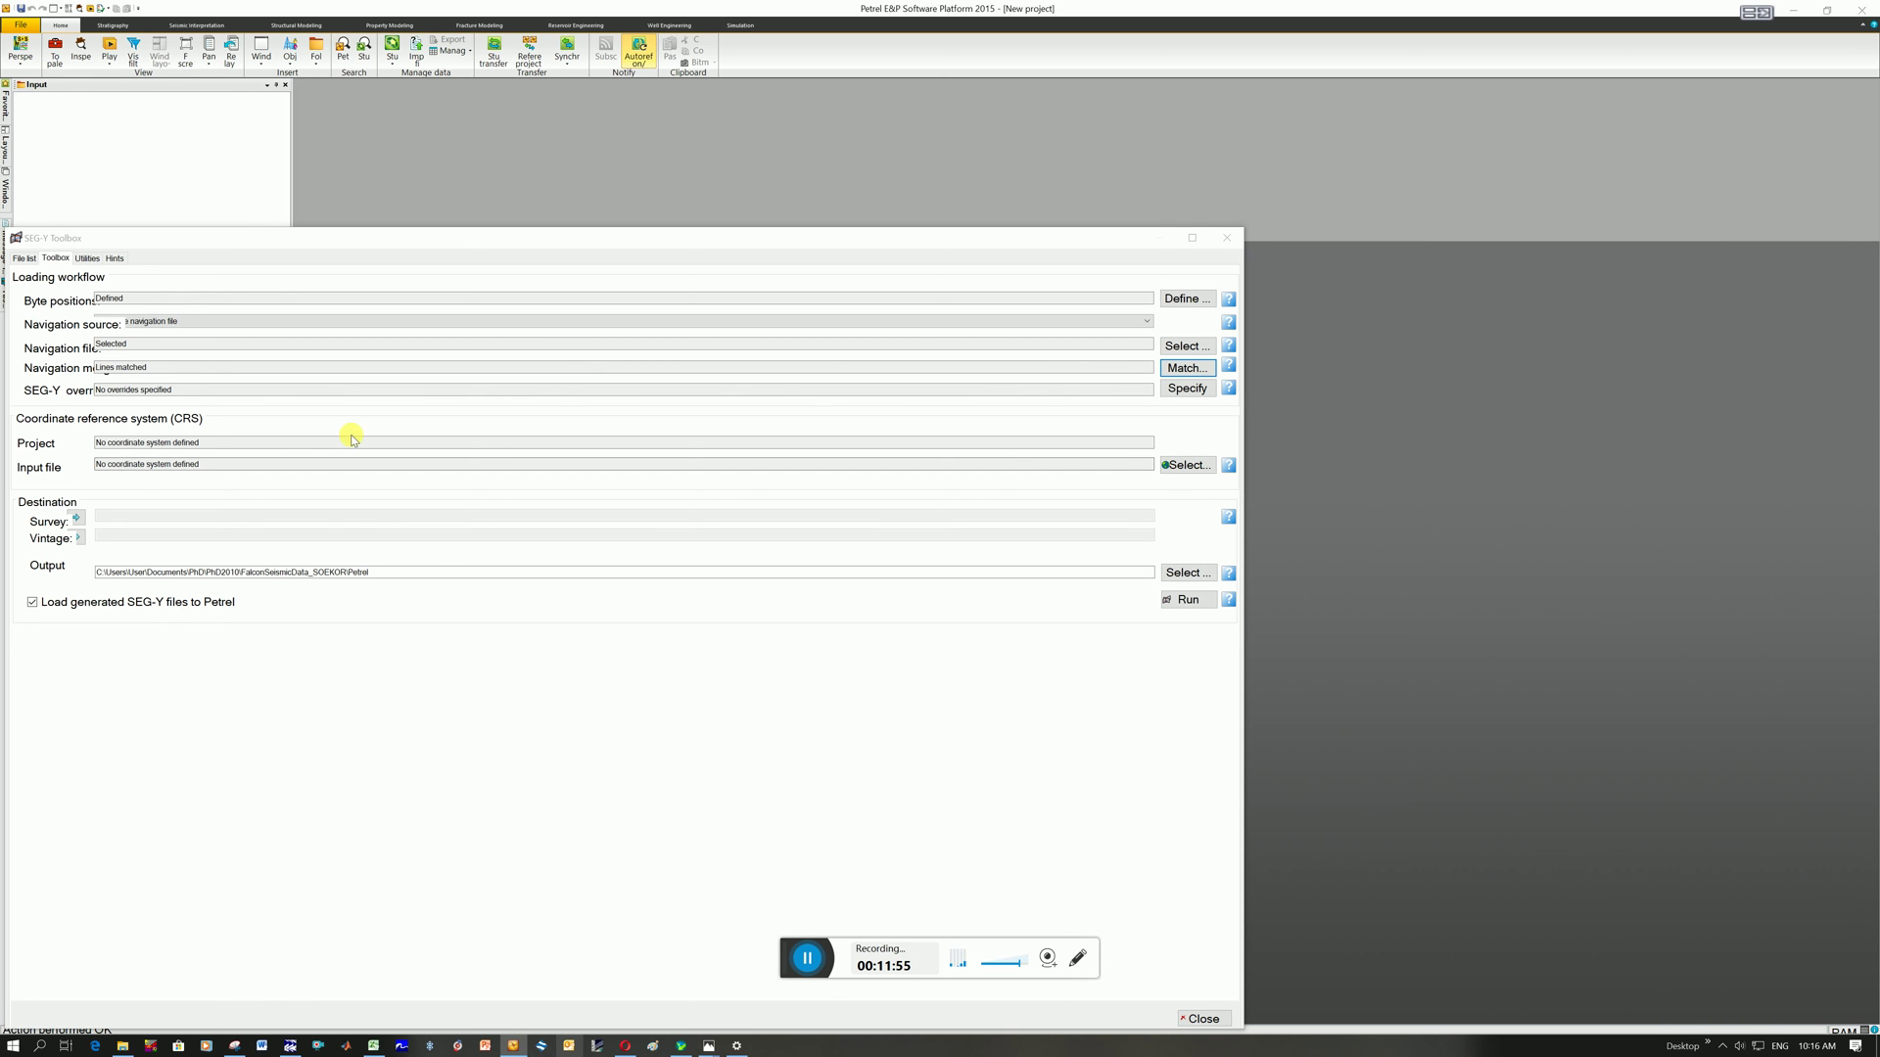
Step: Open the coordinate reference system selection for the input file and check the projection settings in the projection info image in Photos
{"action": "left_click", "coordinate": [1186, 467]}
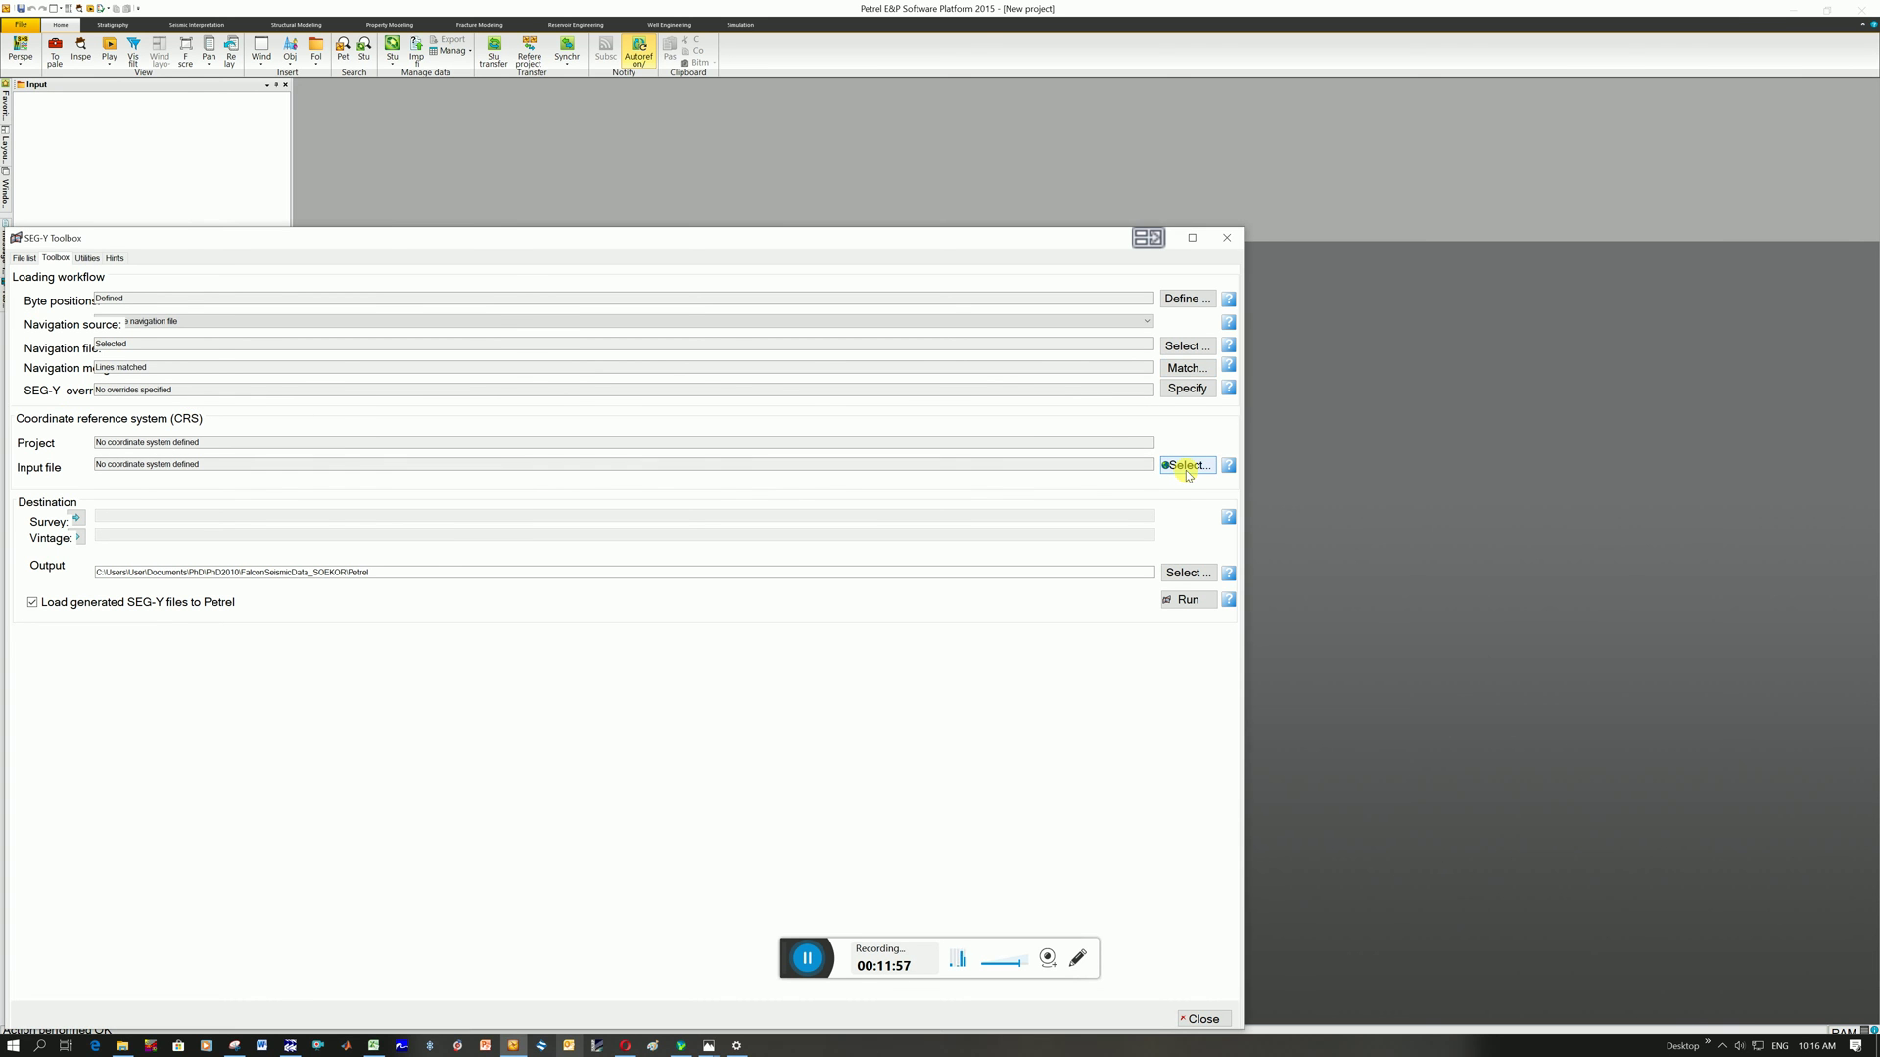
{"action": "left_click", "coordinate": [736, 1046]}
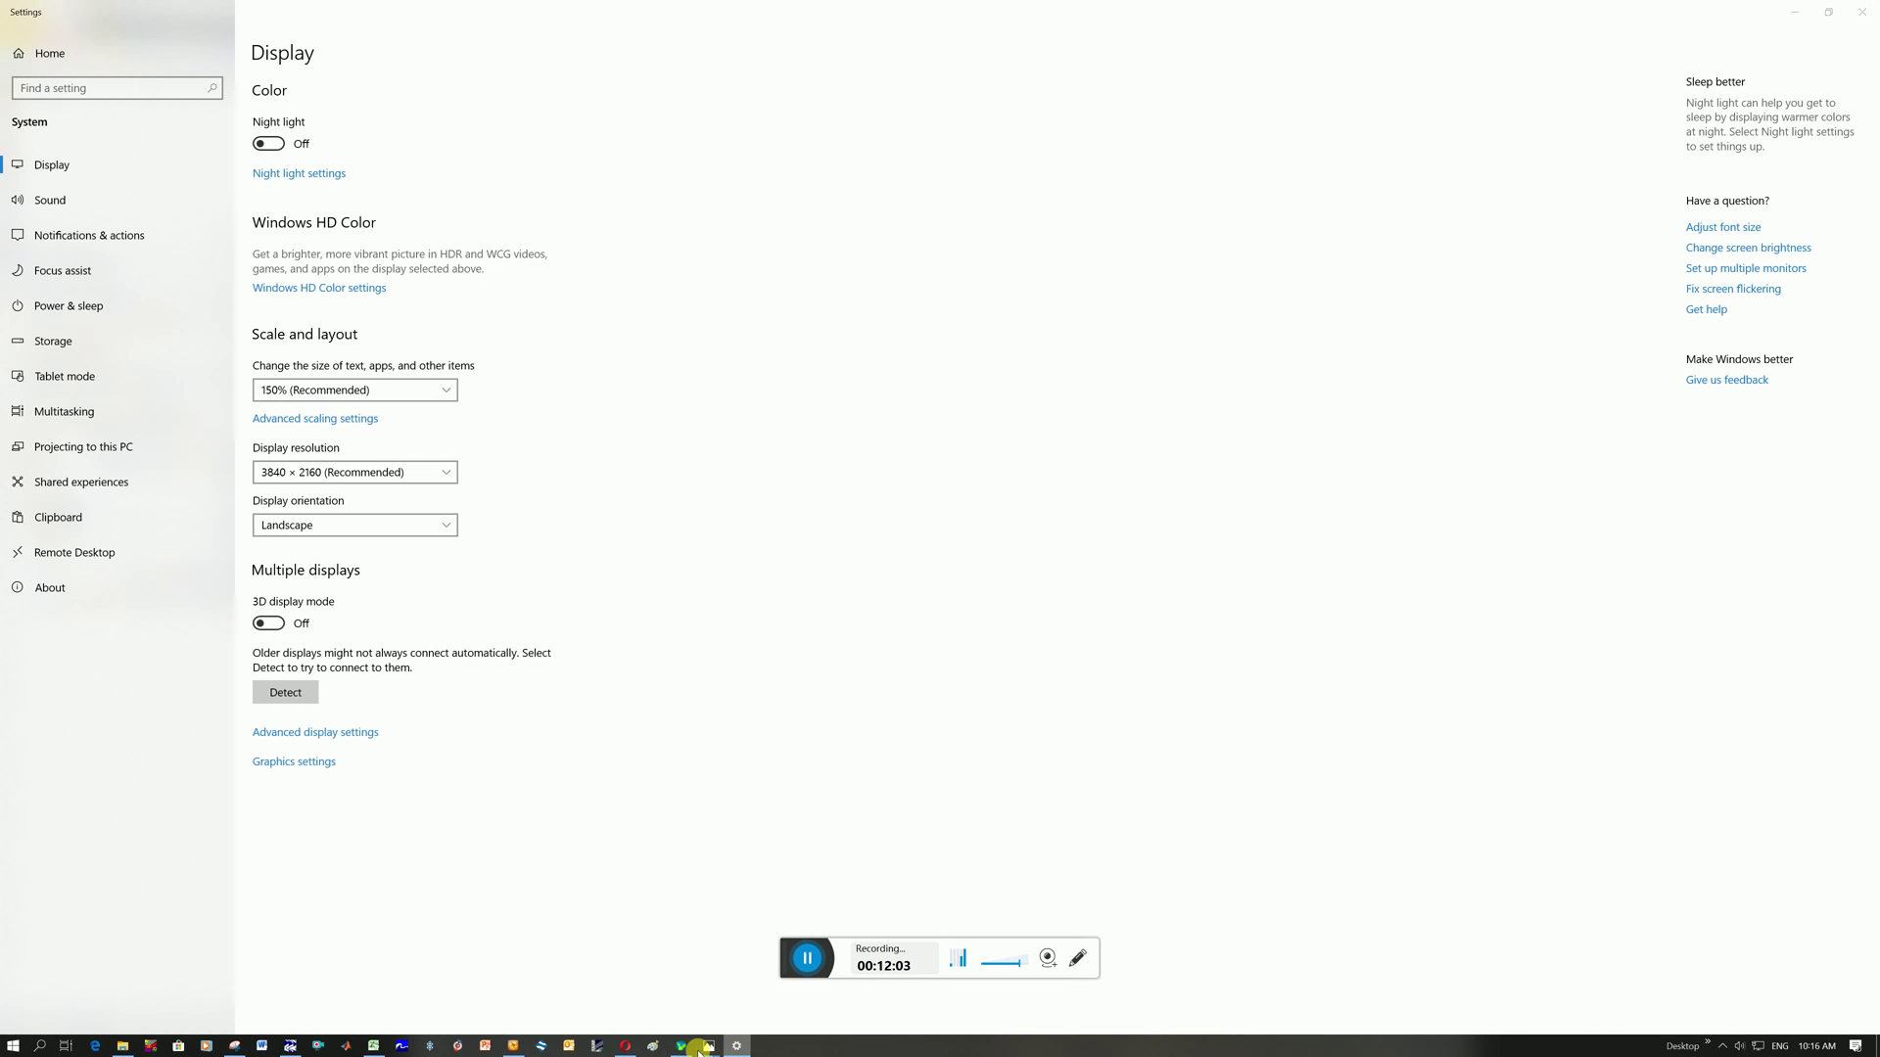
{"action": "left_click", "coordinate": [705, 1046]}
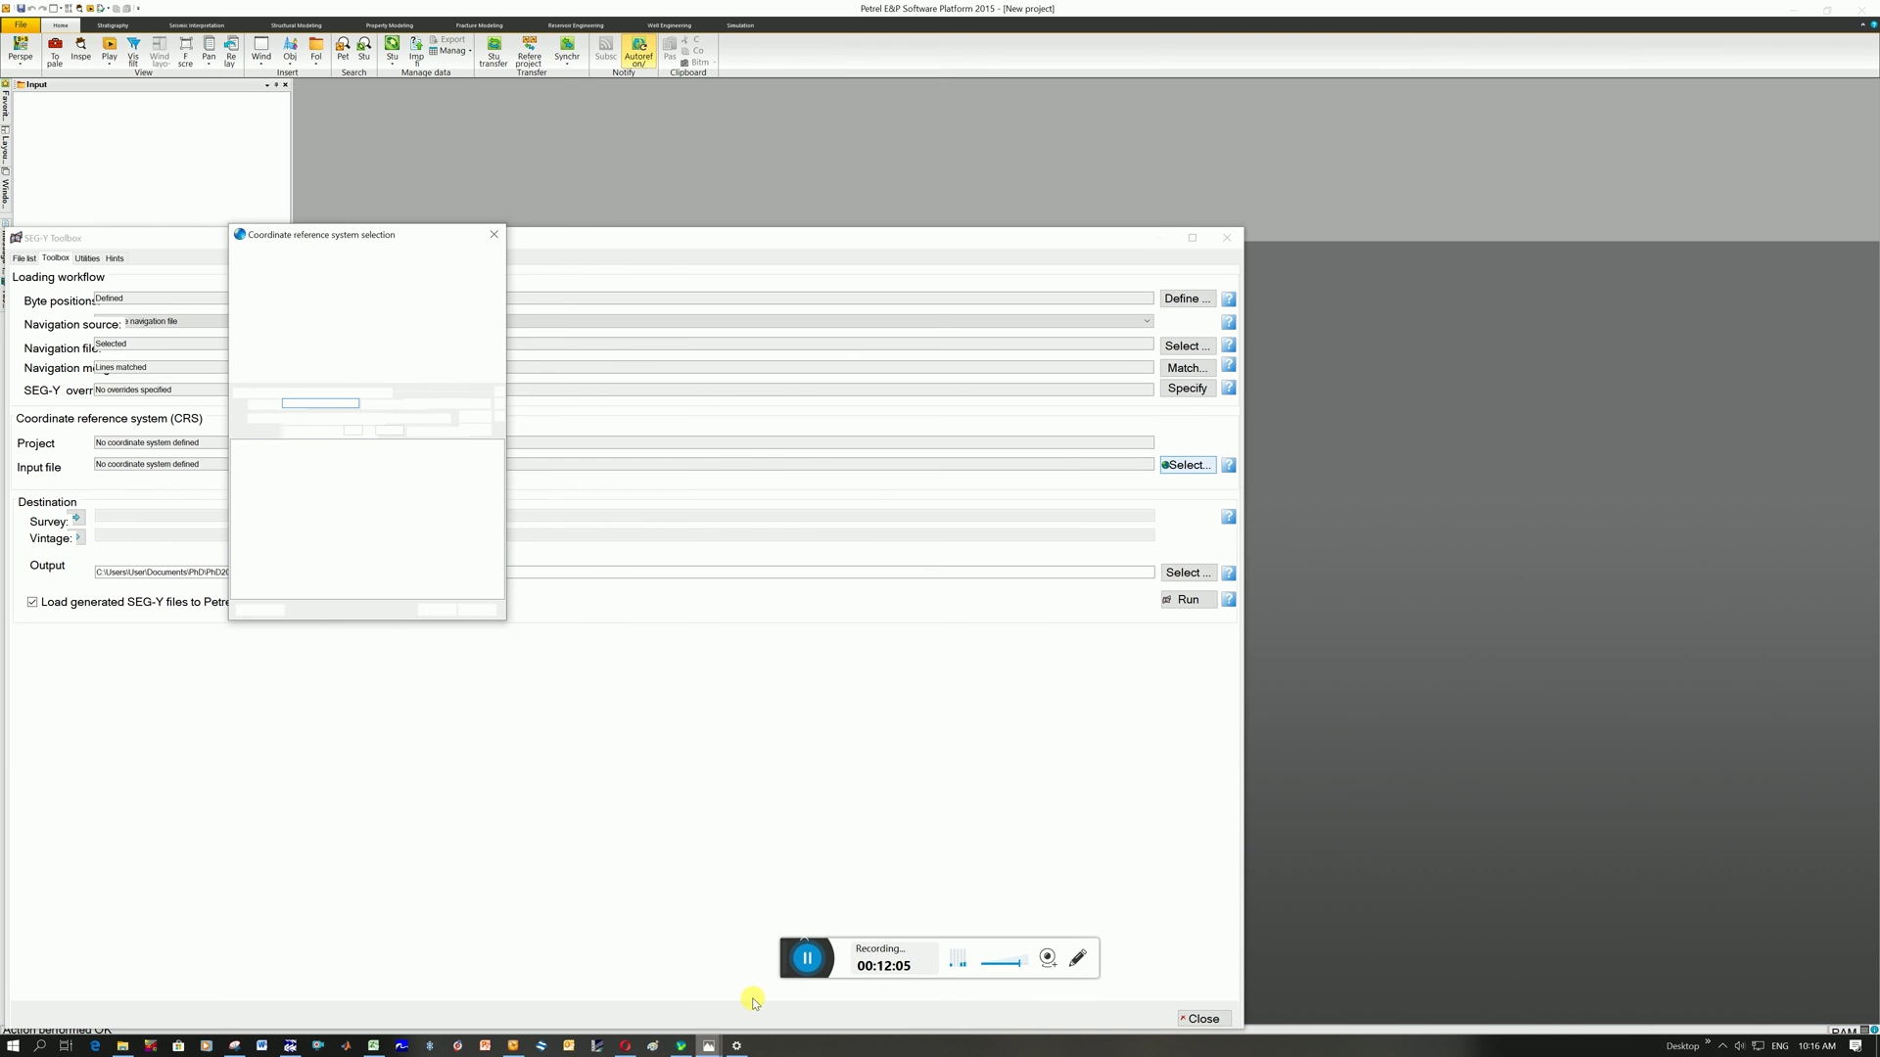
{"action": "left_click", "coordinate": [751, 989]}
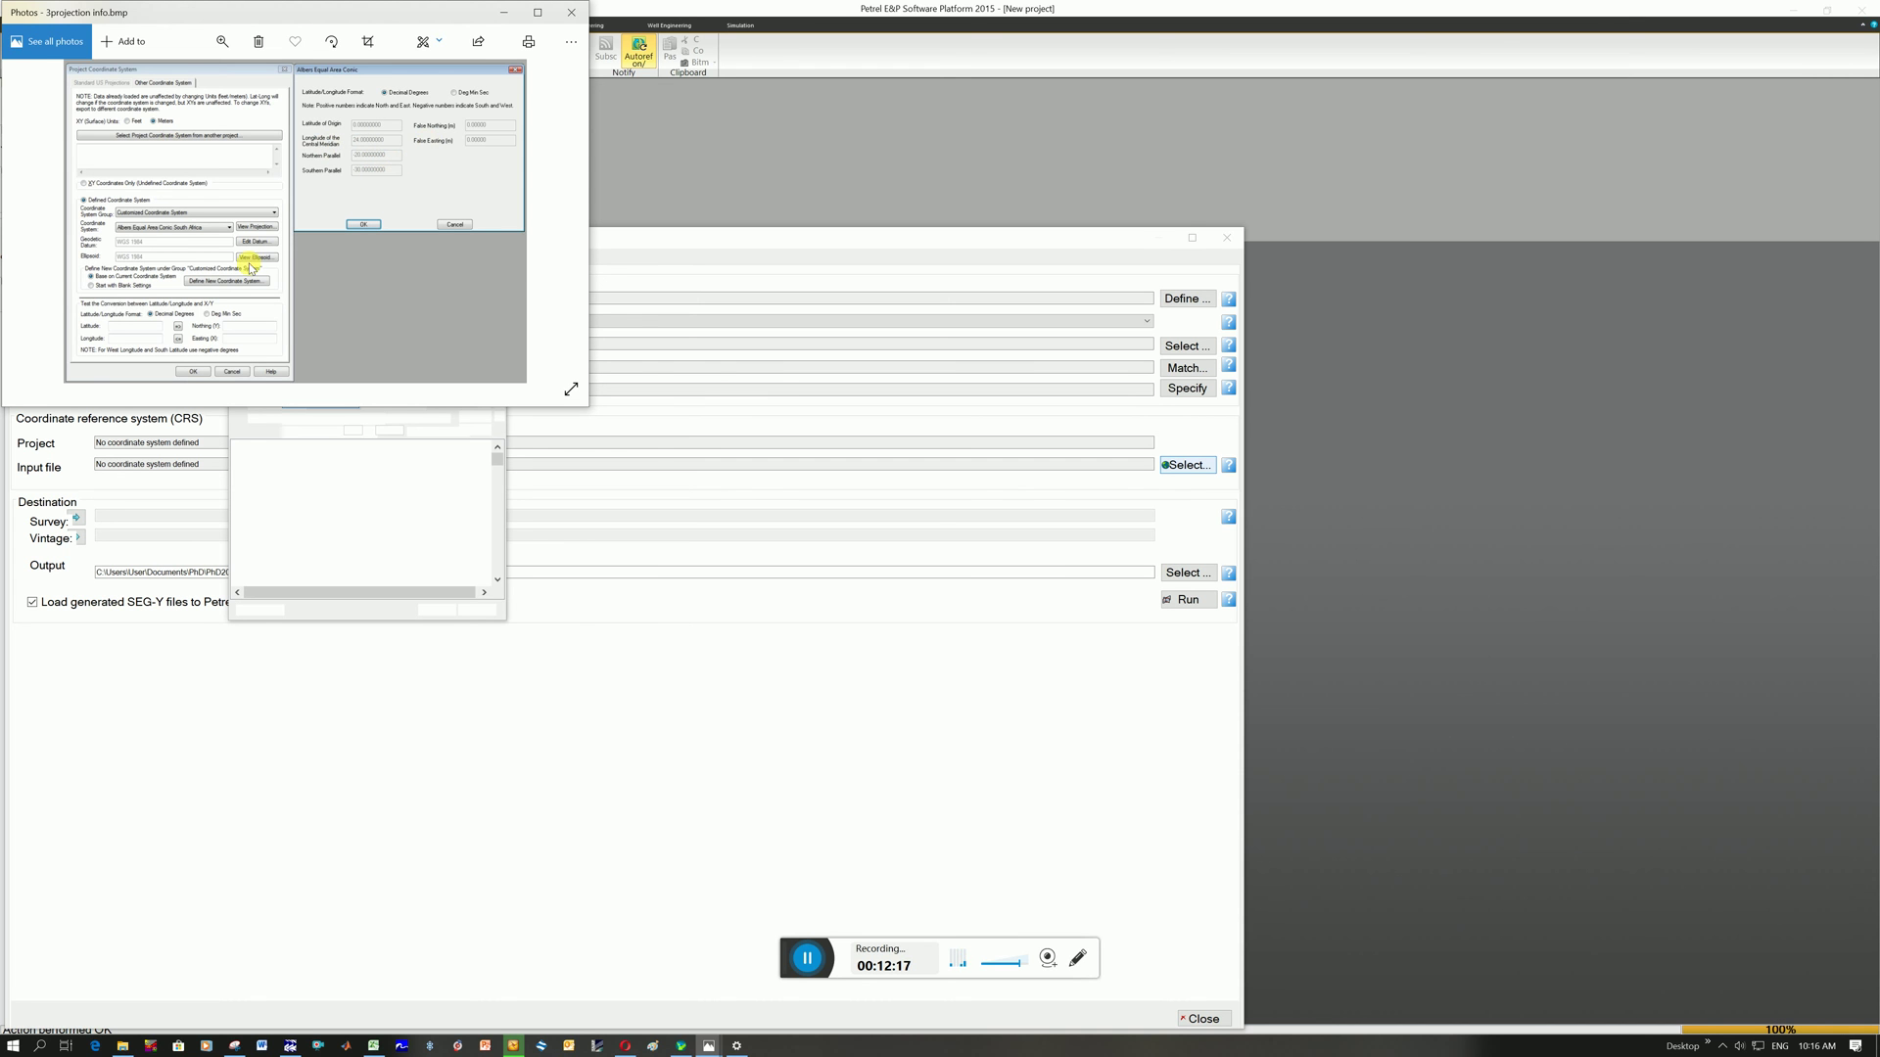
{"action": "left_click", "coordinate": [502, 20]}
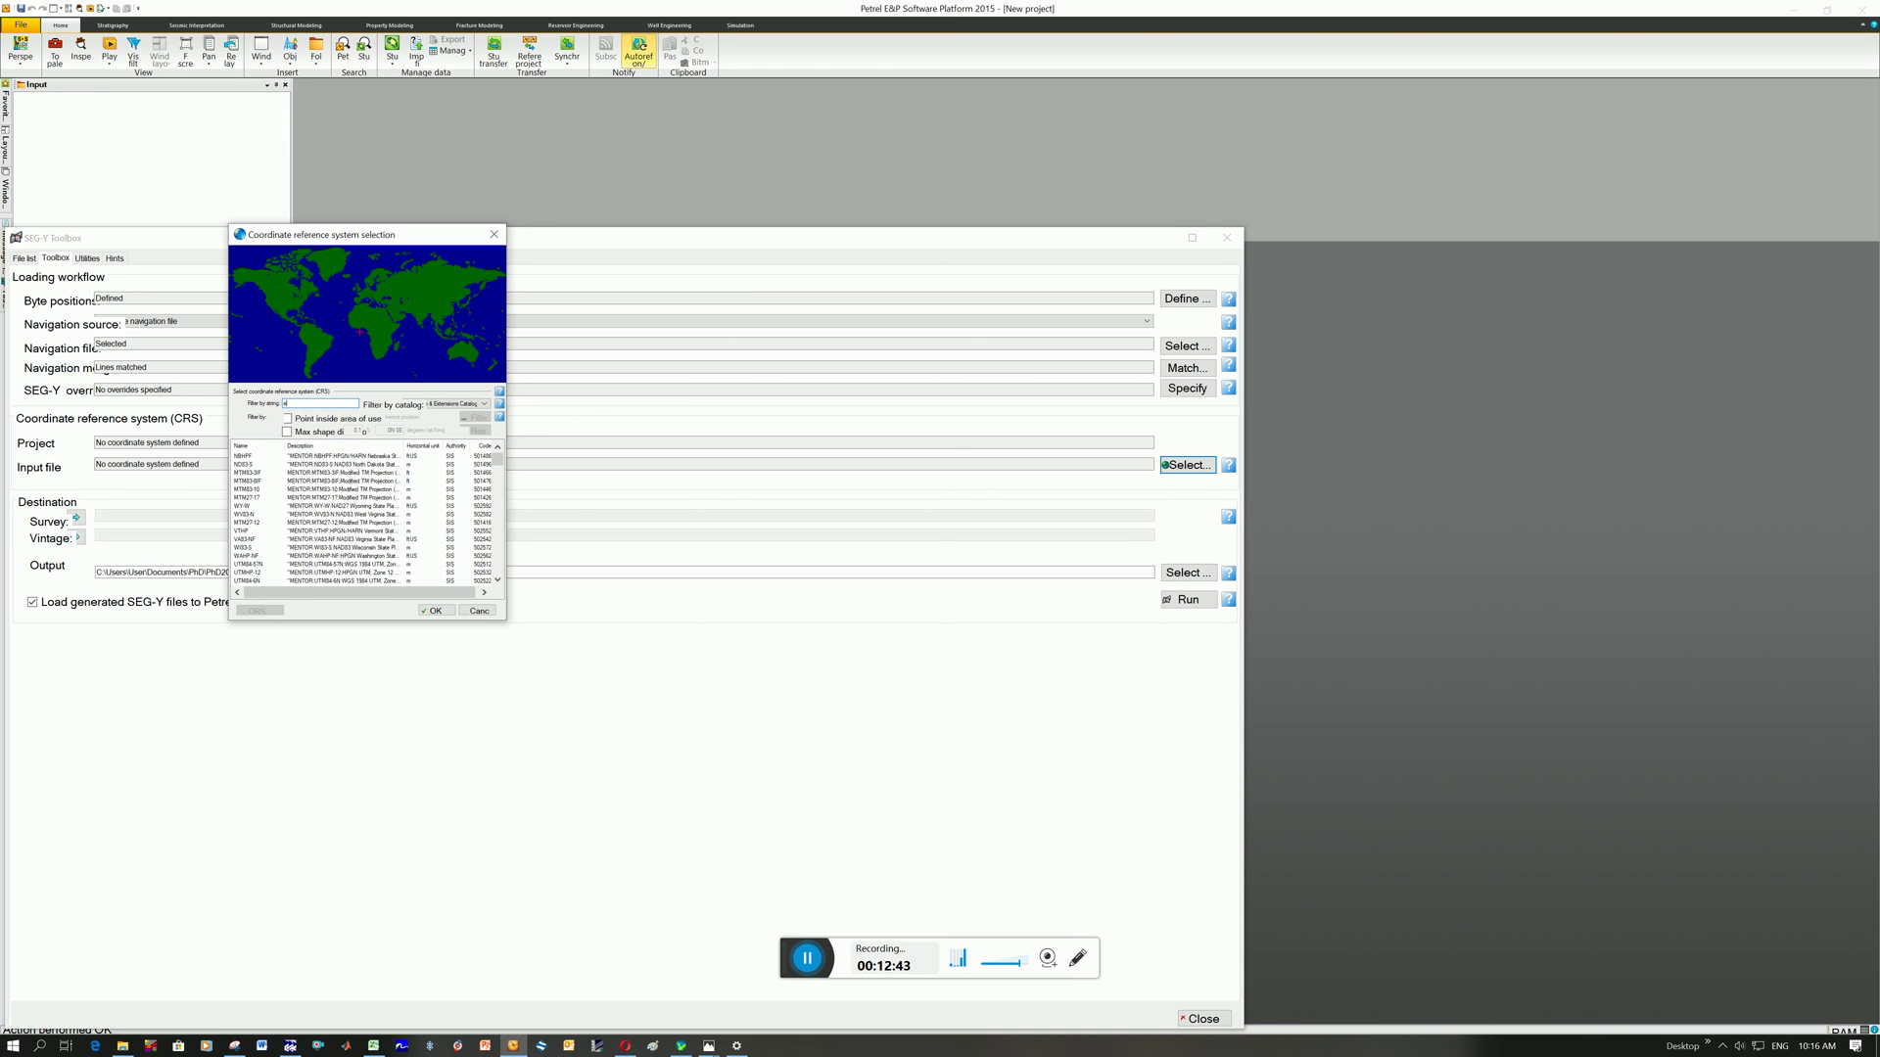
Step: Filter the coordinate reference systems by "albers" and select Africa_Albers_Equal_Area_Conic
{"action": "type", "text": "b"}
{"action": "type", "text": "ers"}
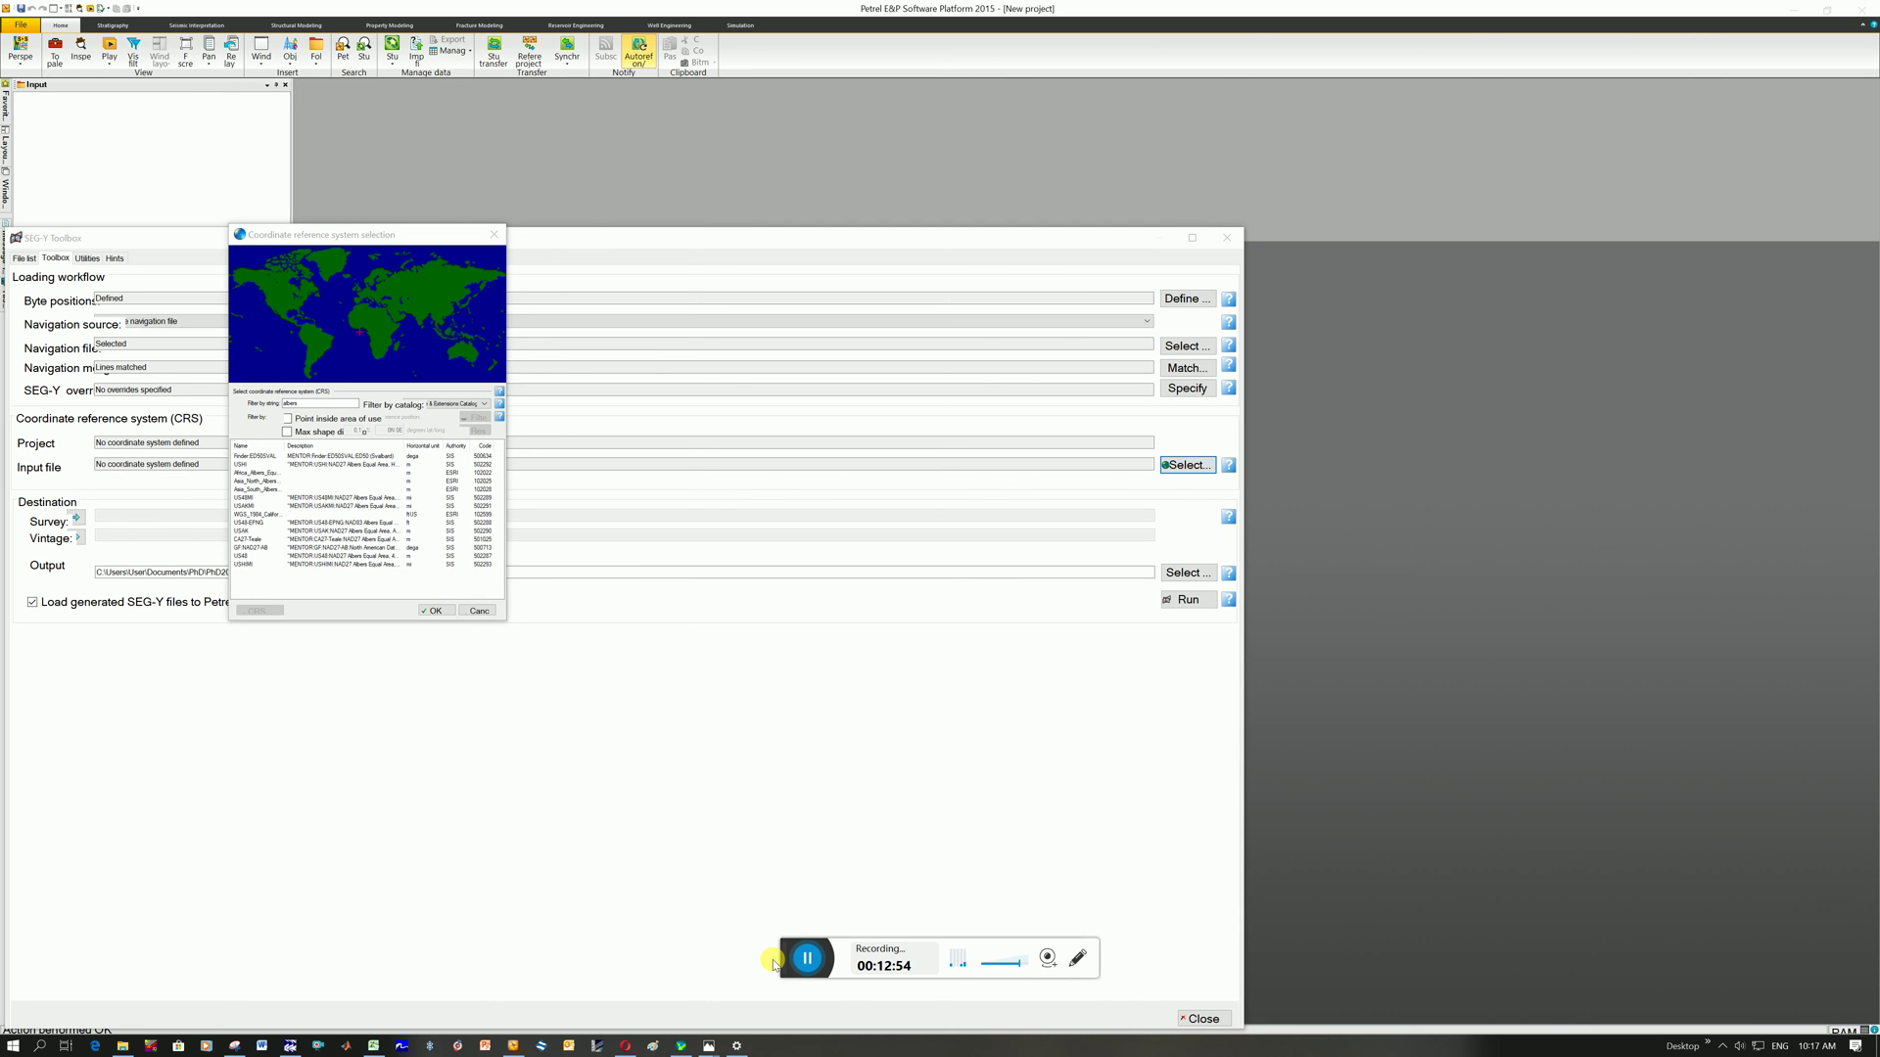
{"action": "left_click", "coordinate": [257, 472]}
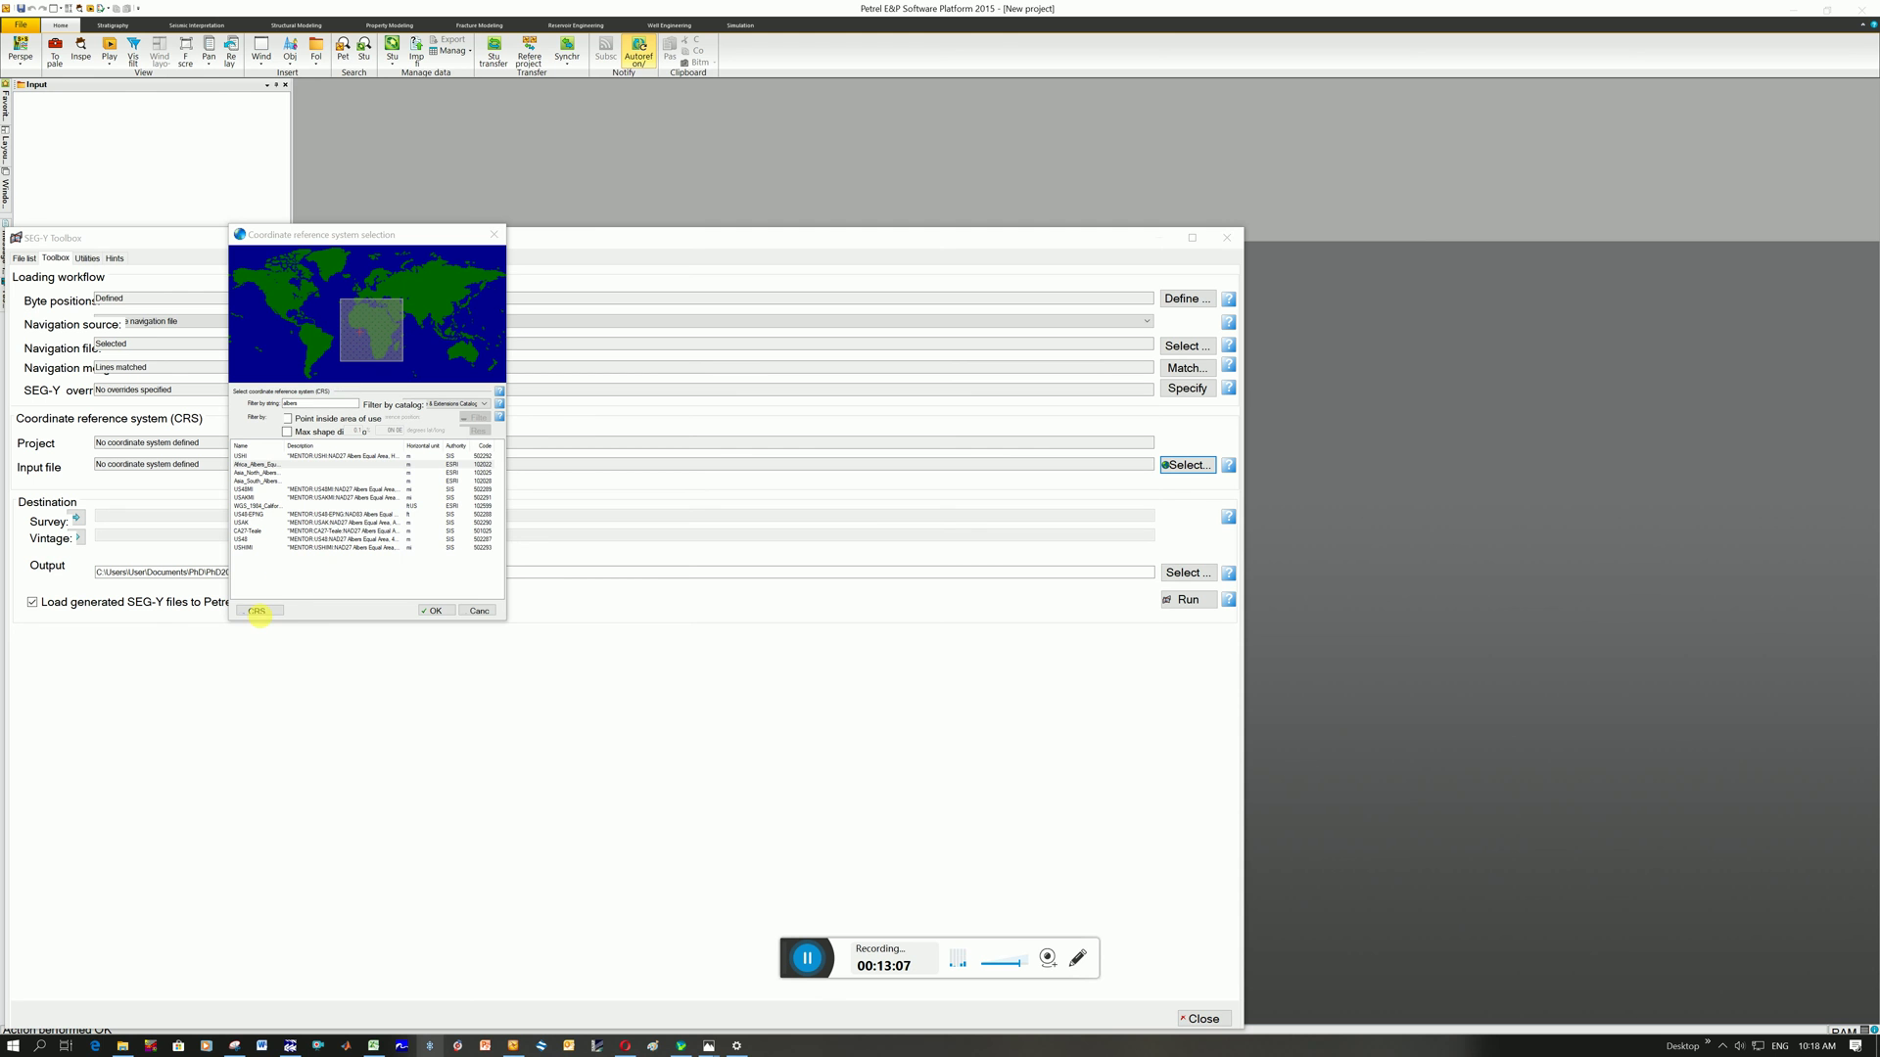
Step: Compare the Africa_Albers_Equal_Area_Conic definition and its projection parameters with the settings in the projection info image
{"action": "left_click", "coordinate": [258, 611]}
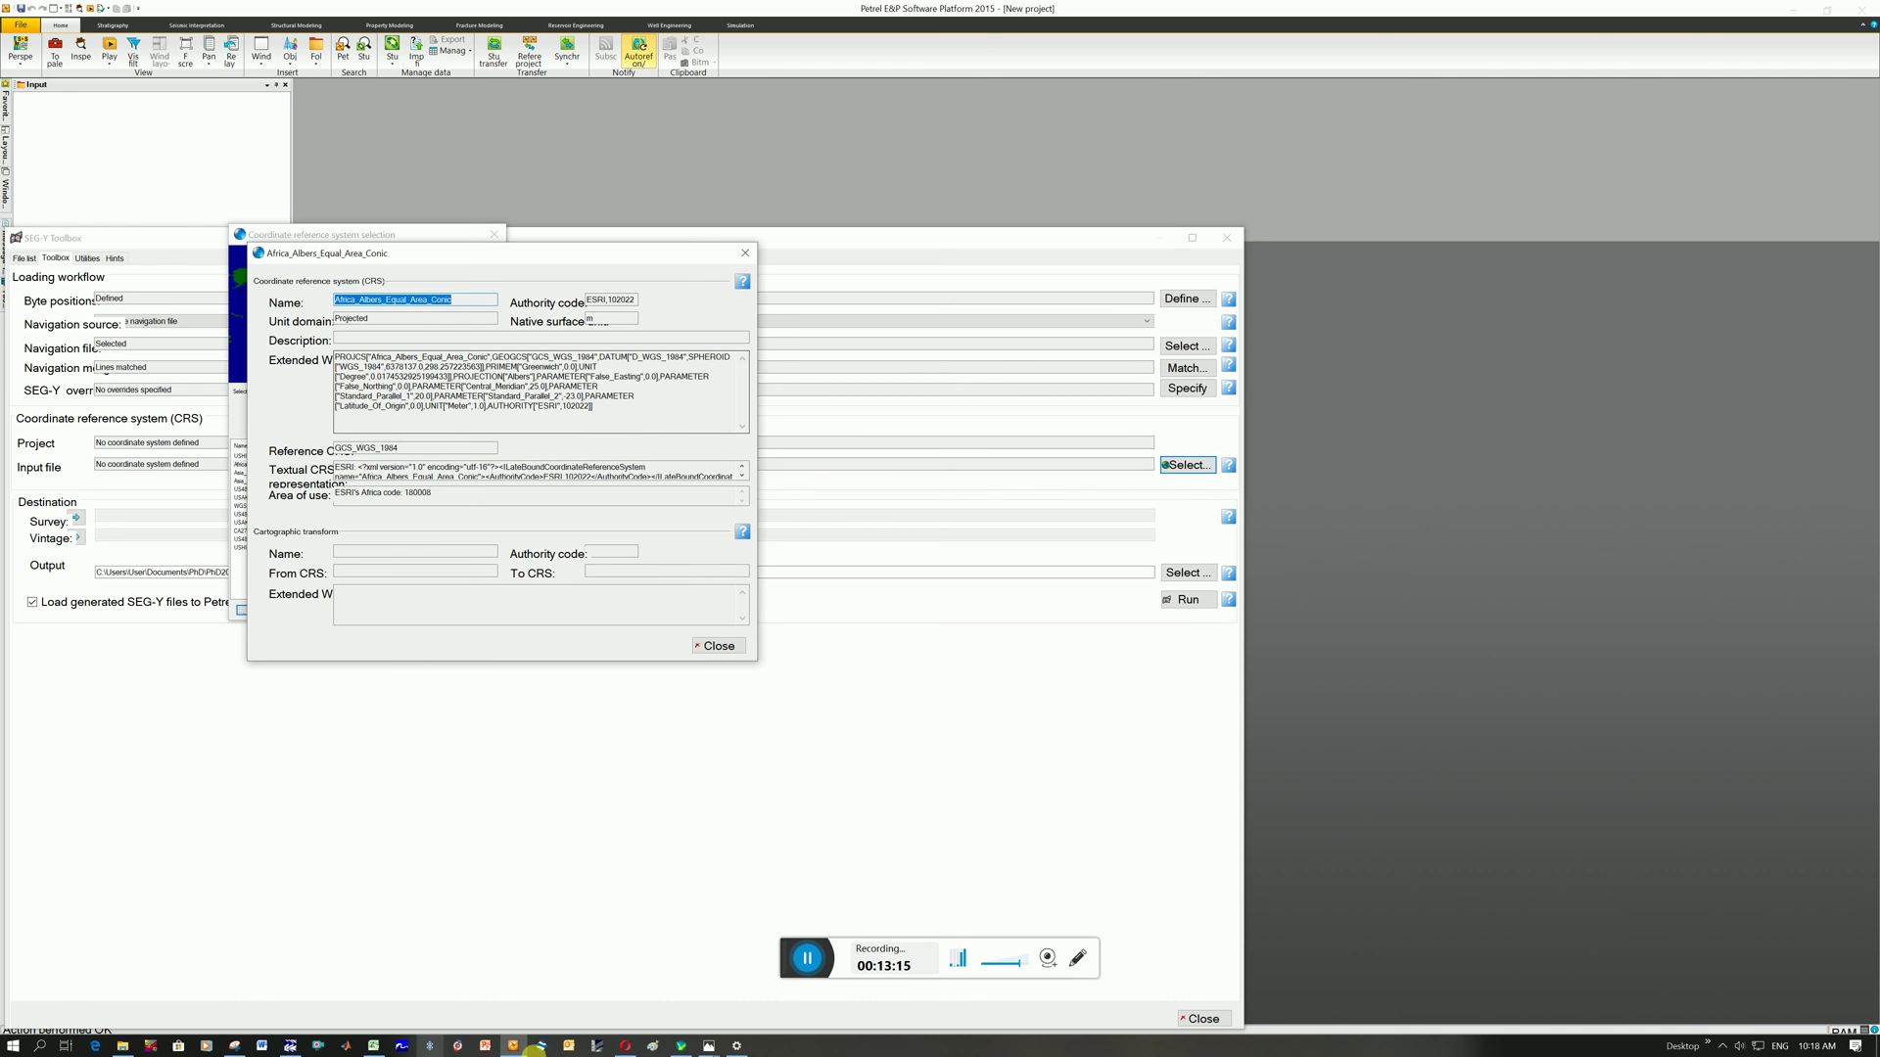
{"action": "left_click", "coordinate": [710, 1046]}
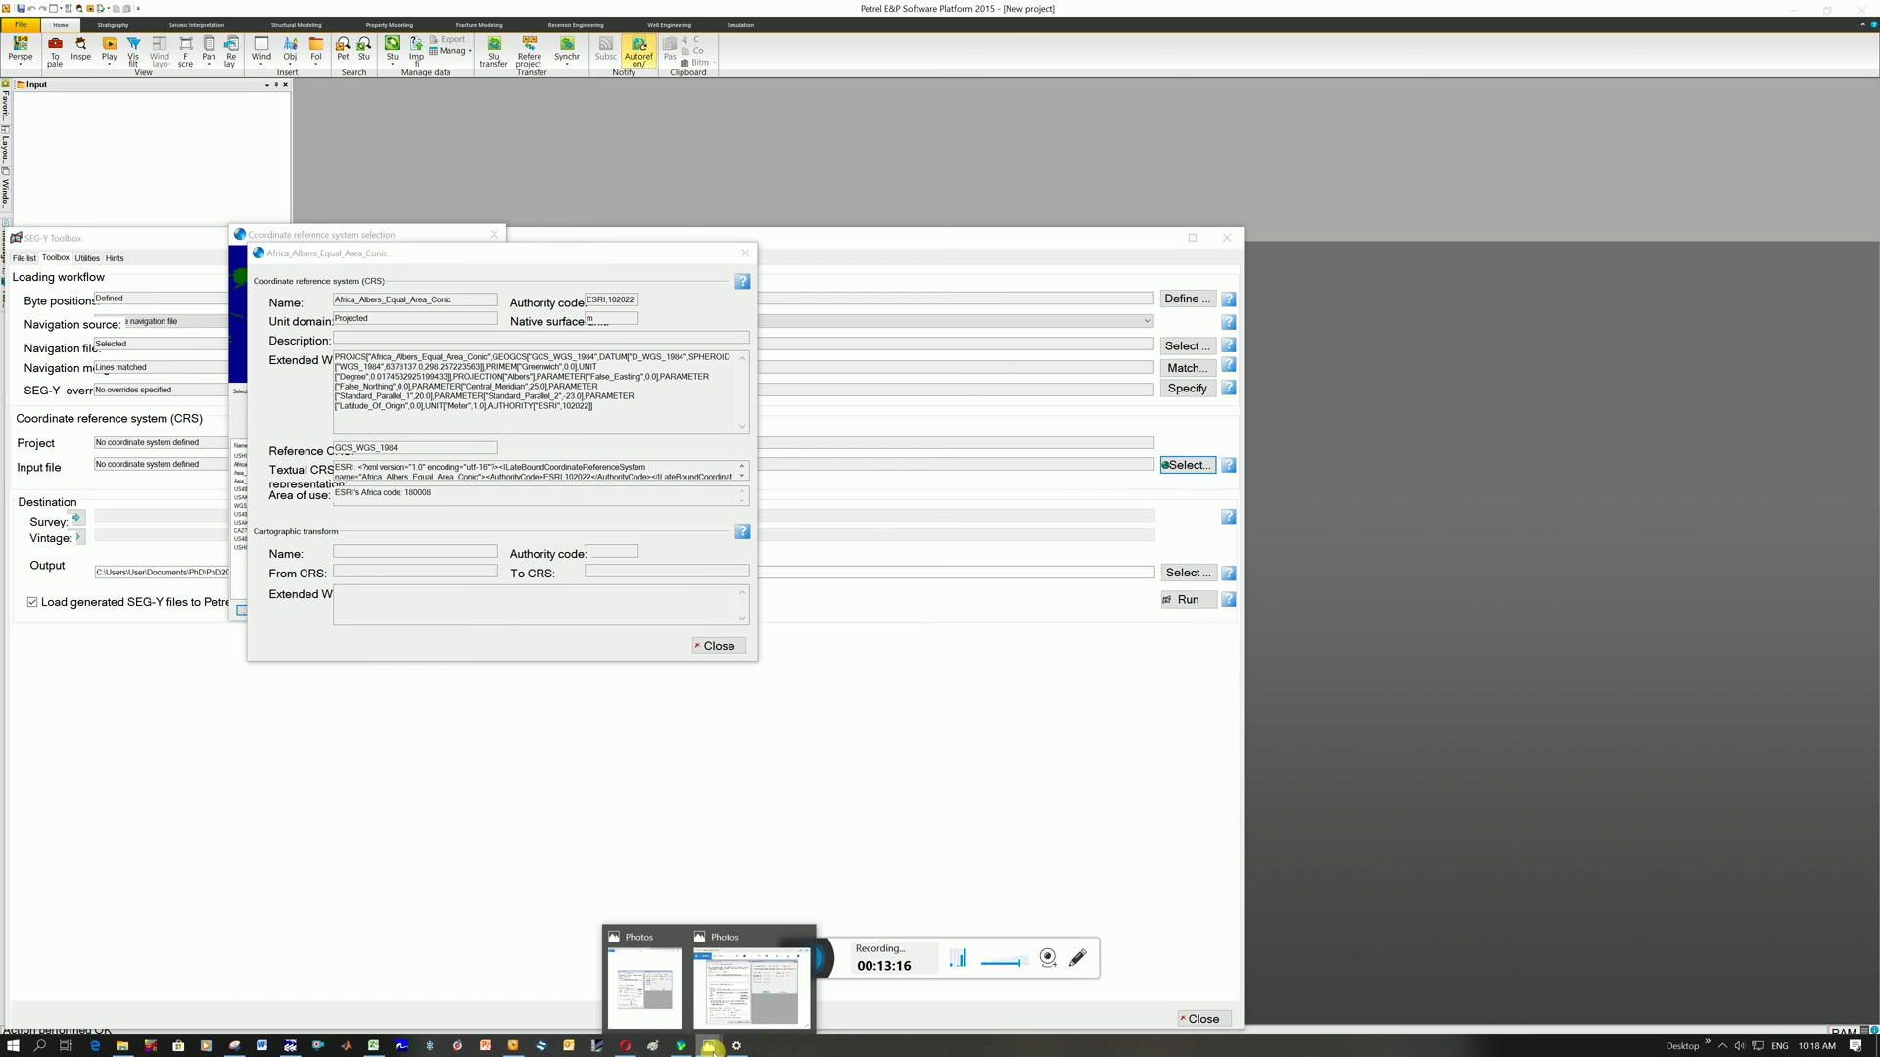
{"action": "left_click", "coordinate": [751, 984]}
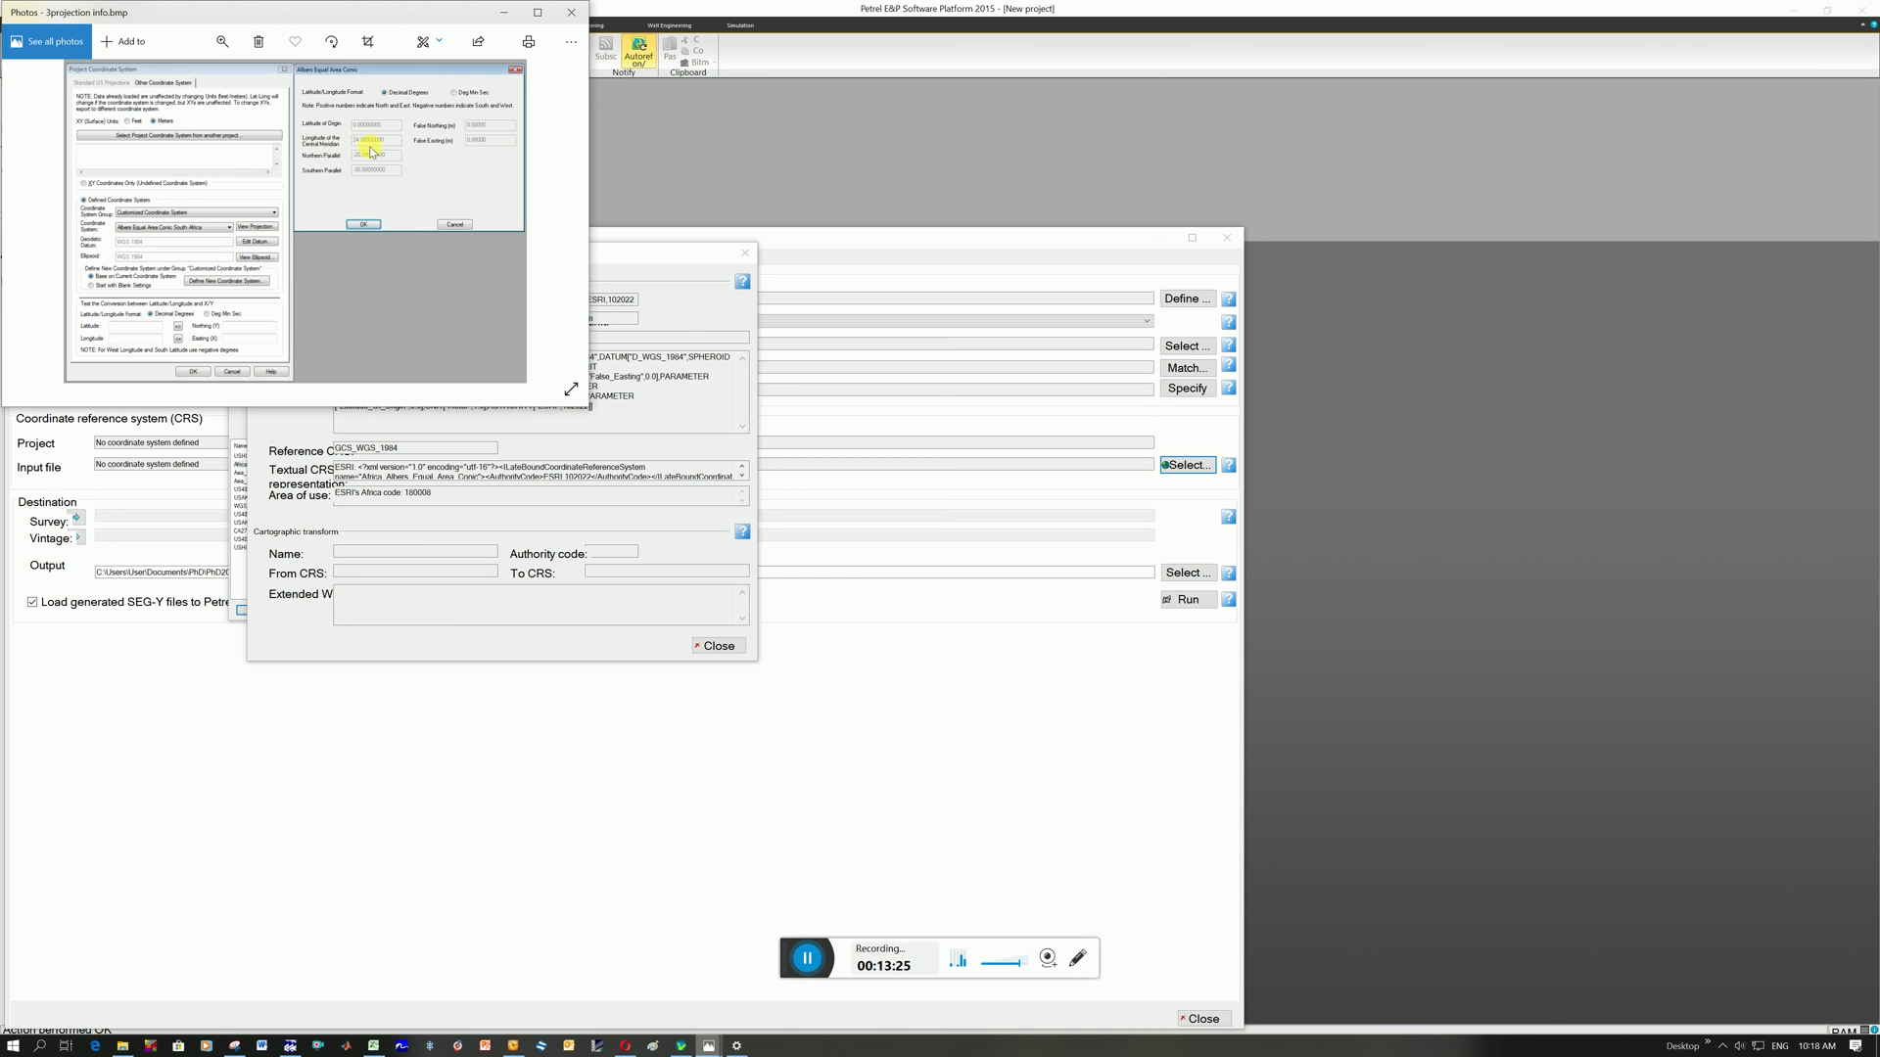
{"action": "left_click", "coordinate": [496, 15]}
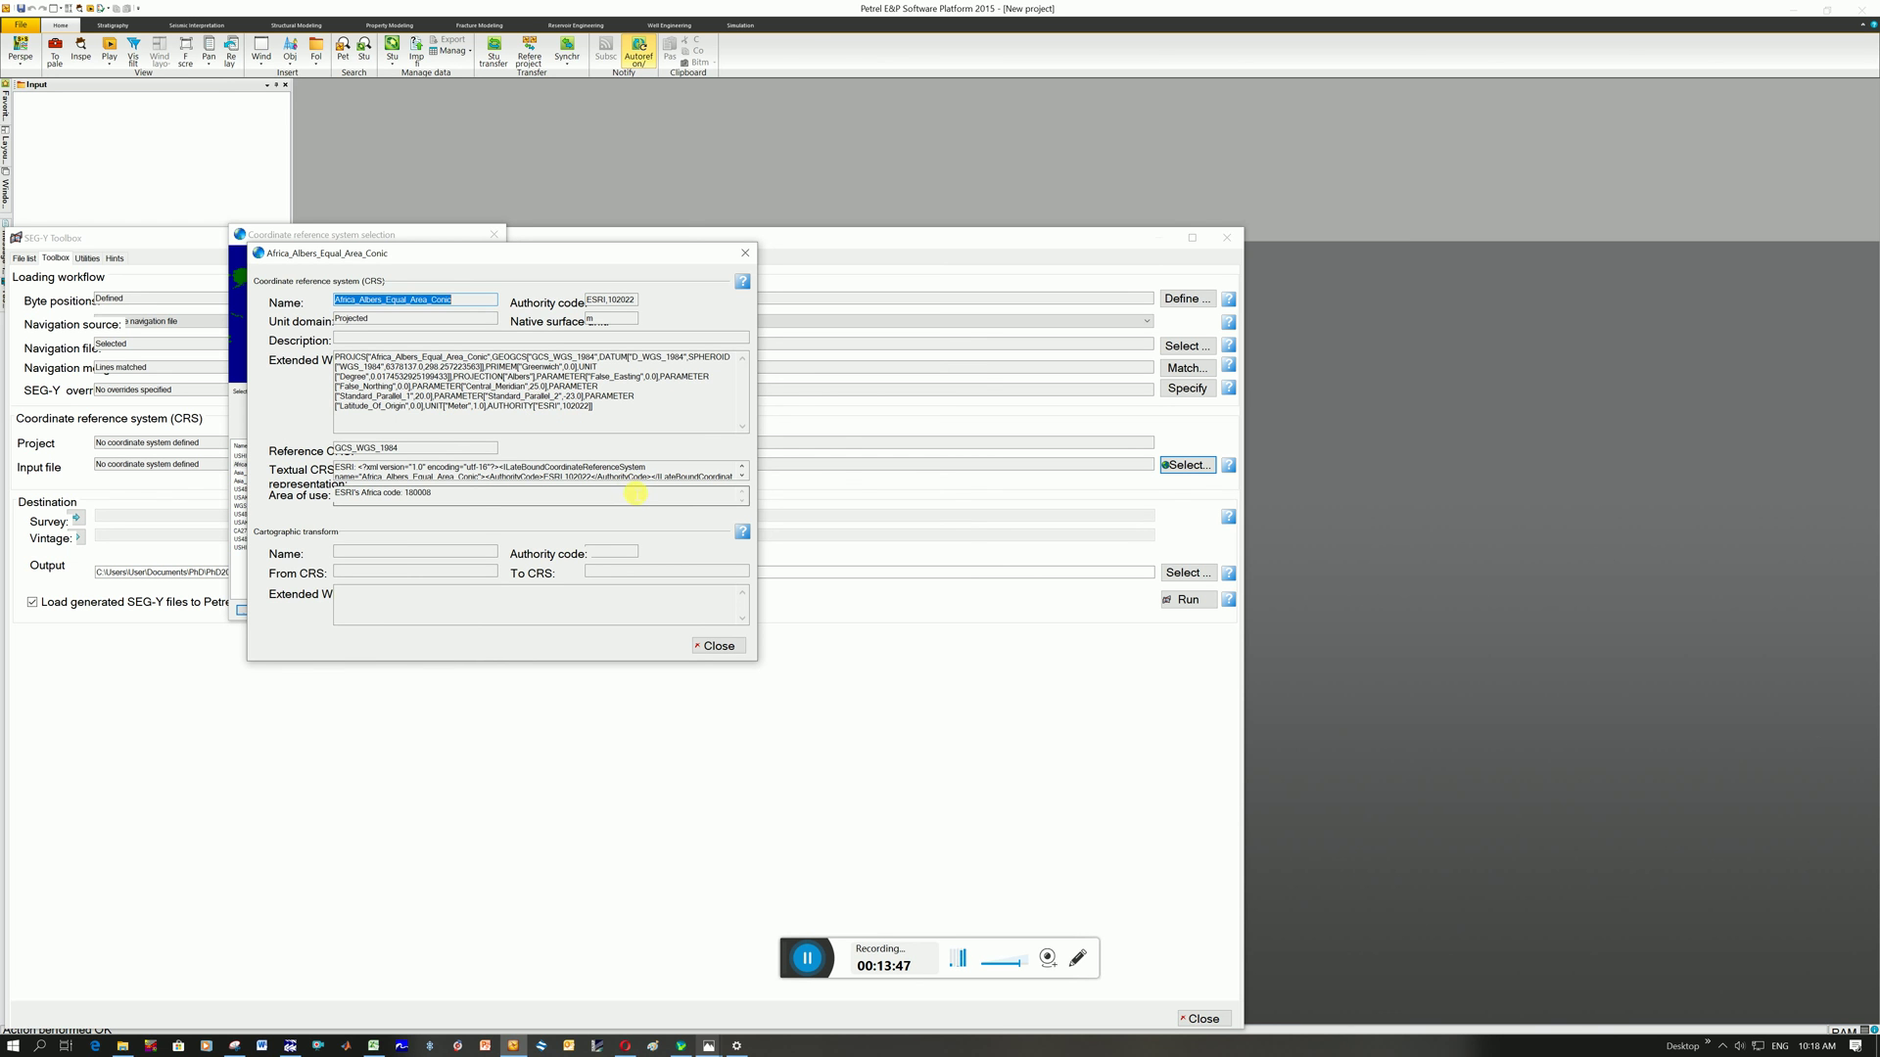
{"action": "left_click", "coordinate": [723, 647]}
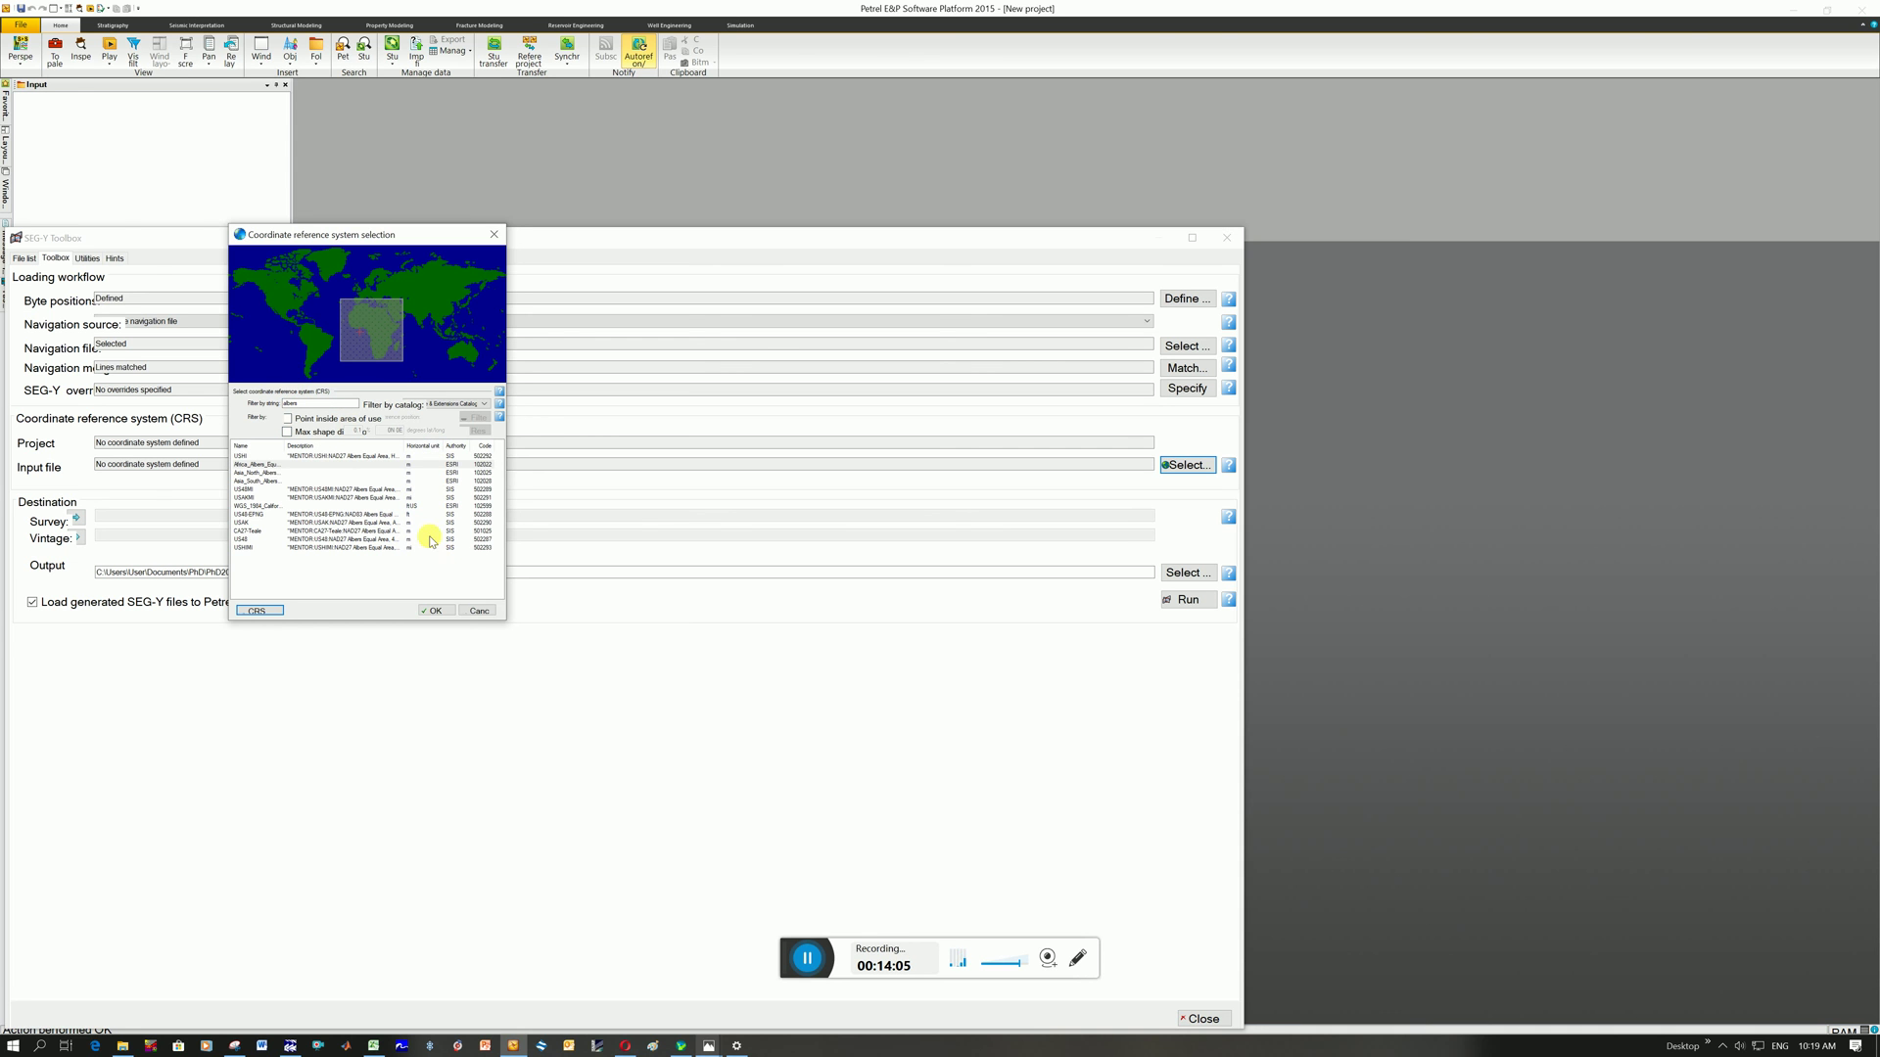
Step: Apply the selected Africa Albers system to the input file and choose the Petrel folder under FalconSeismicData_SOEKOR as output location
{"action": "left_click", "coordinate": [429, 610]}
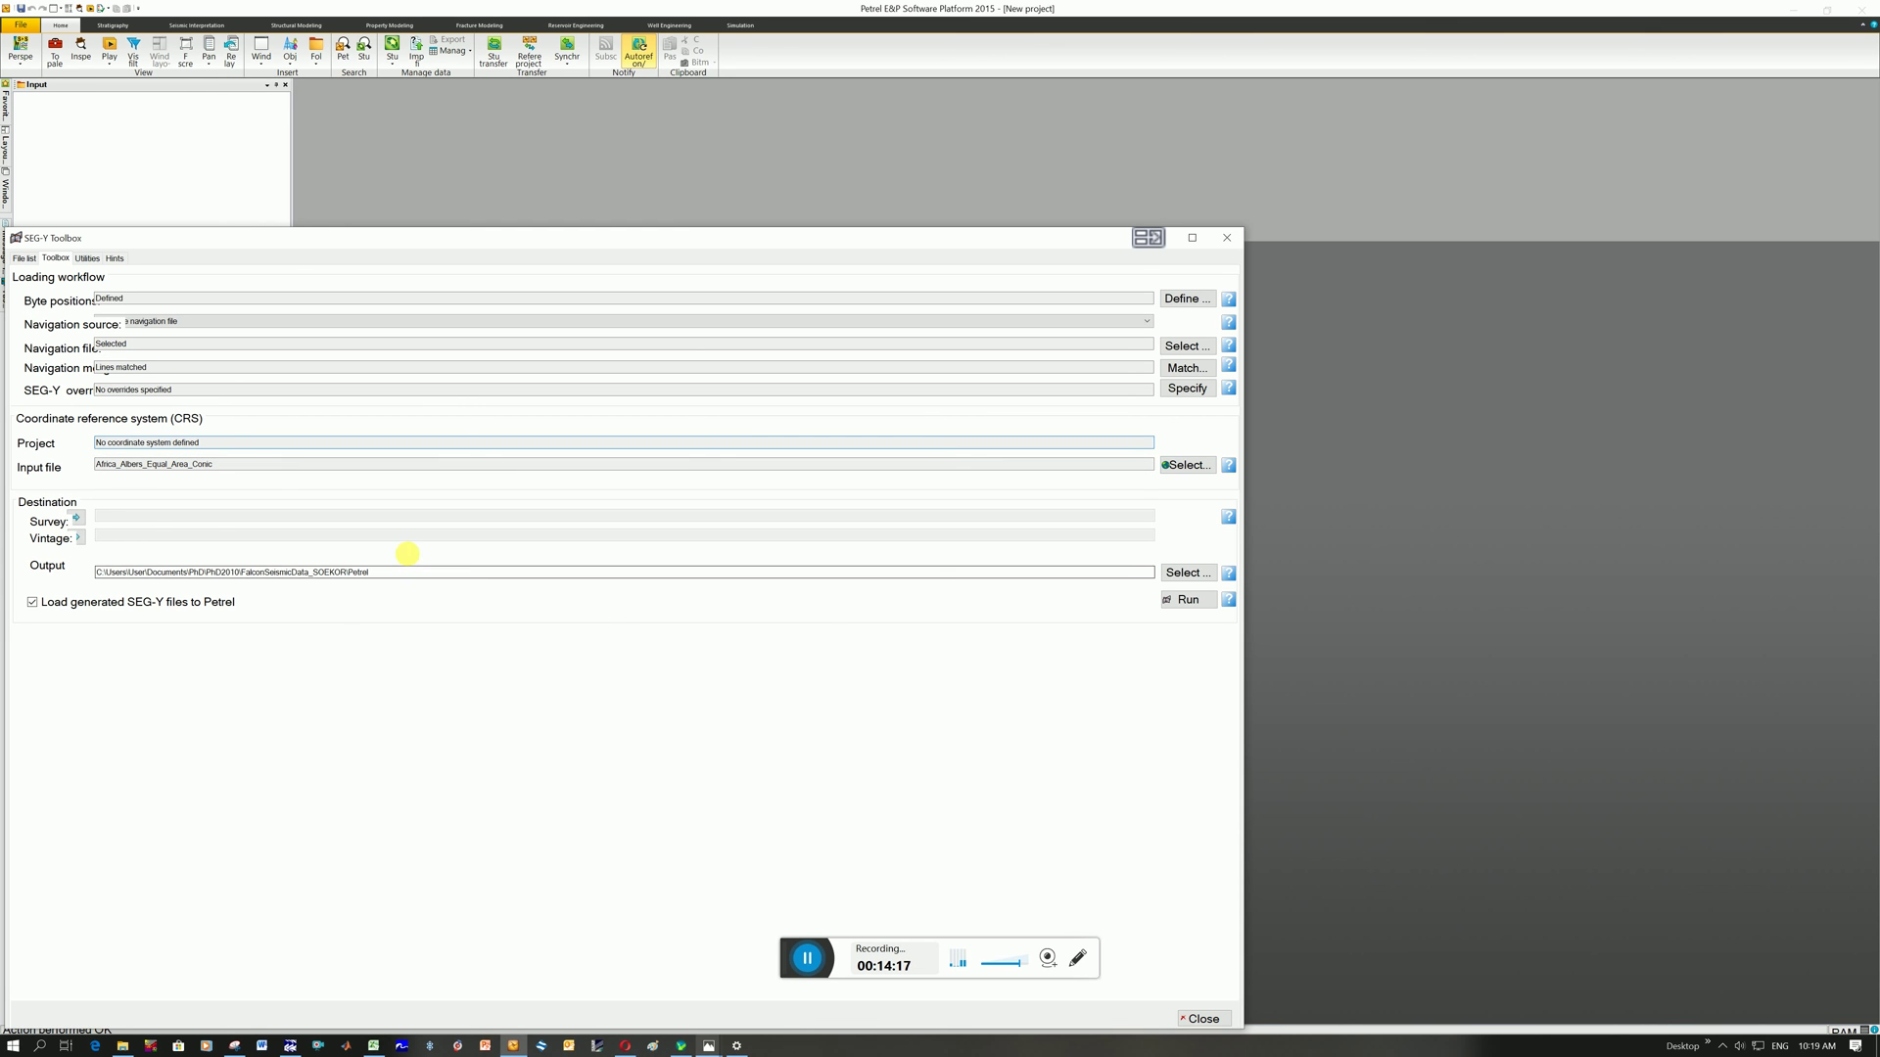
{"action": "left_click", "coordinate": [1182, 571]}
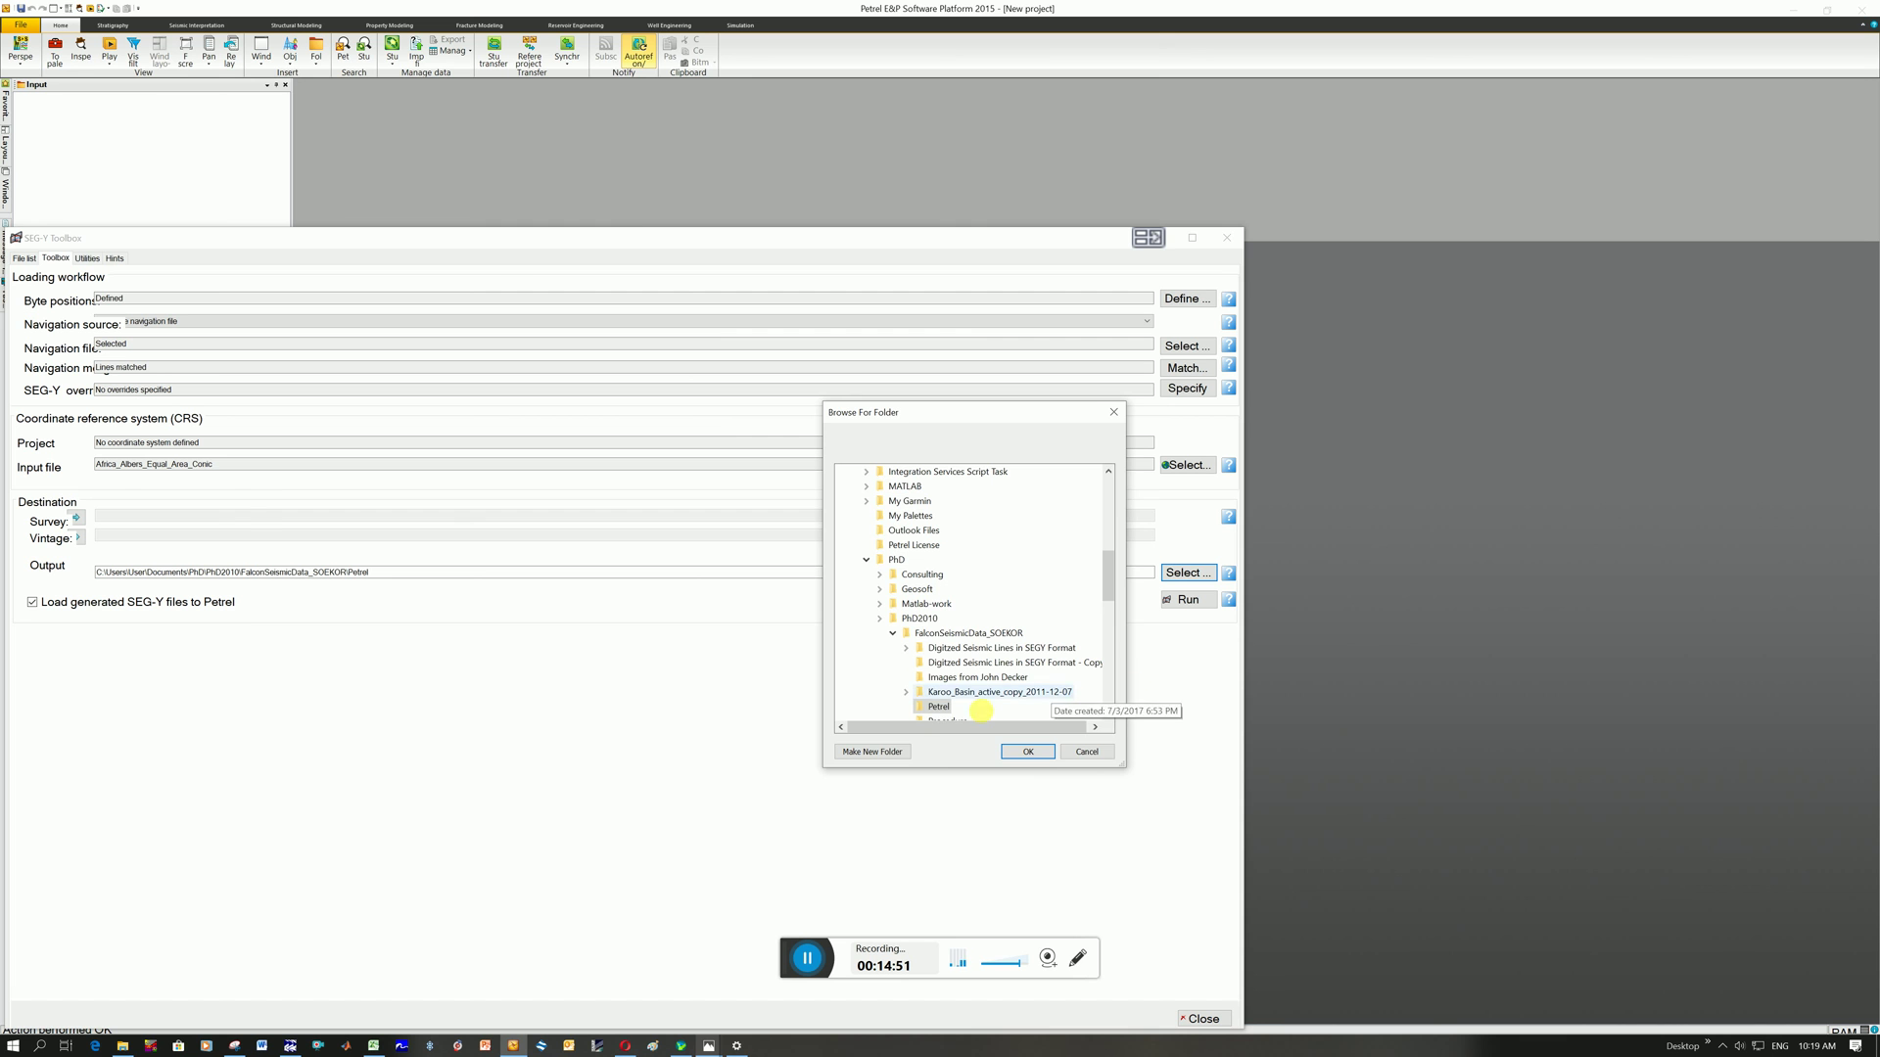
{"action": "left_click", "coordinate": [1028, 752]}
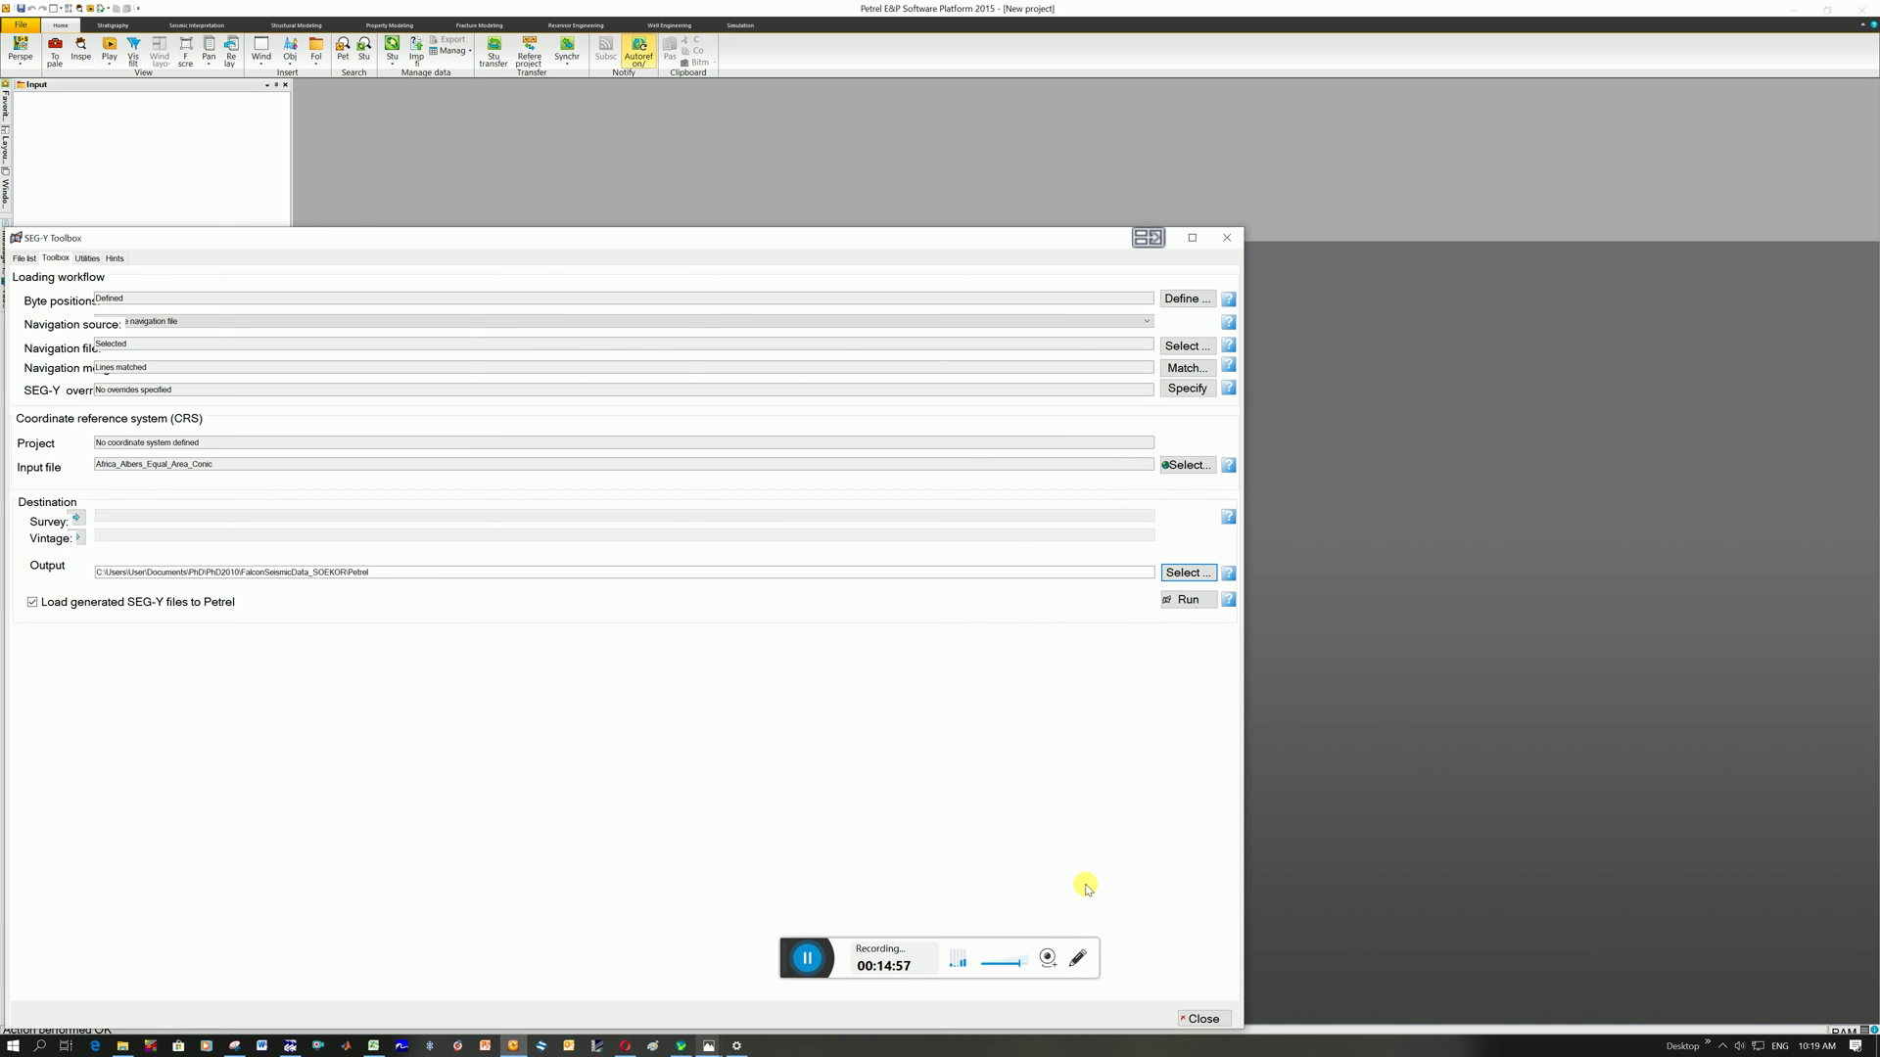
Step: Run the SEG-Y loading with the default survey, overwriting all existing output files, and close the SEG-Y Toolbox
{"action": "left_click", "coordinate": [1189, 600]}
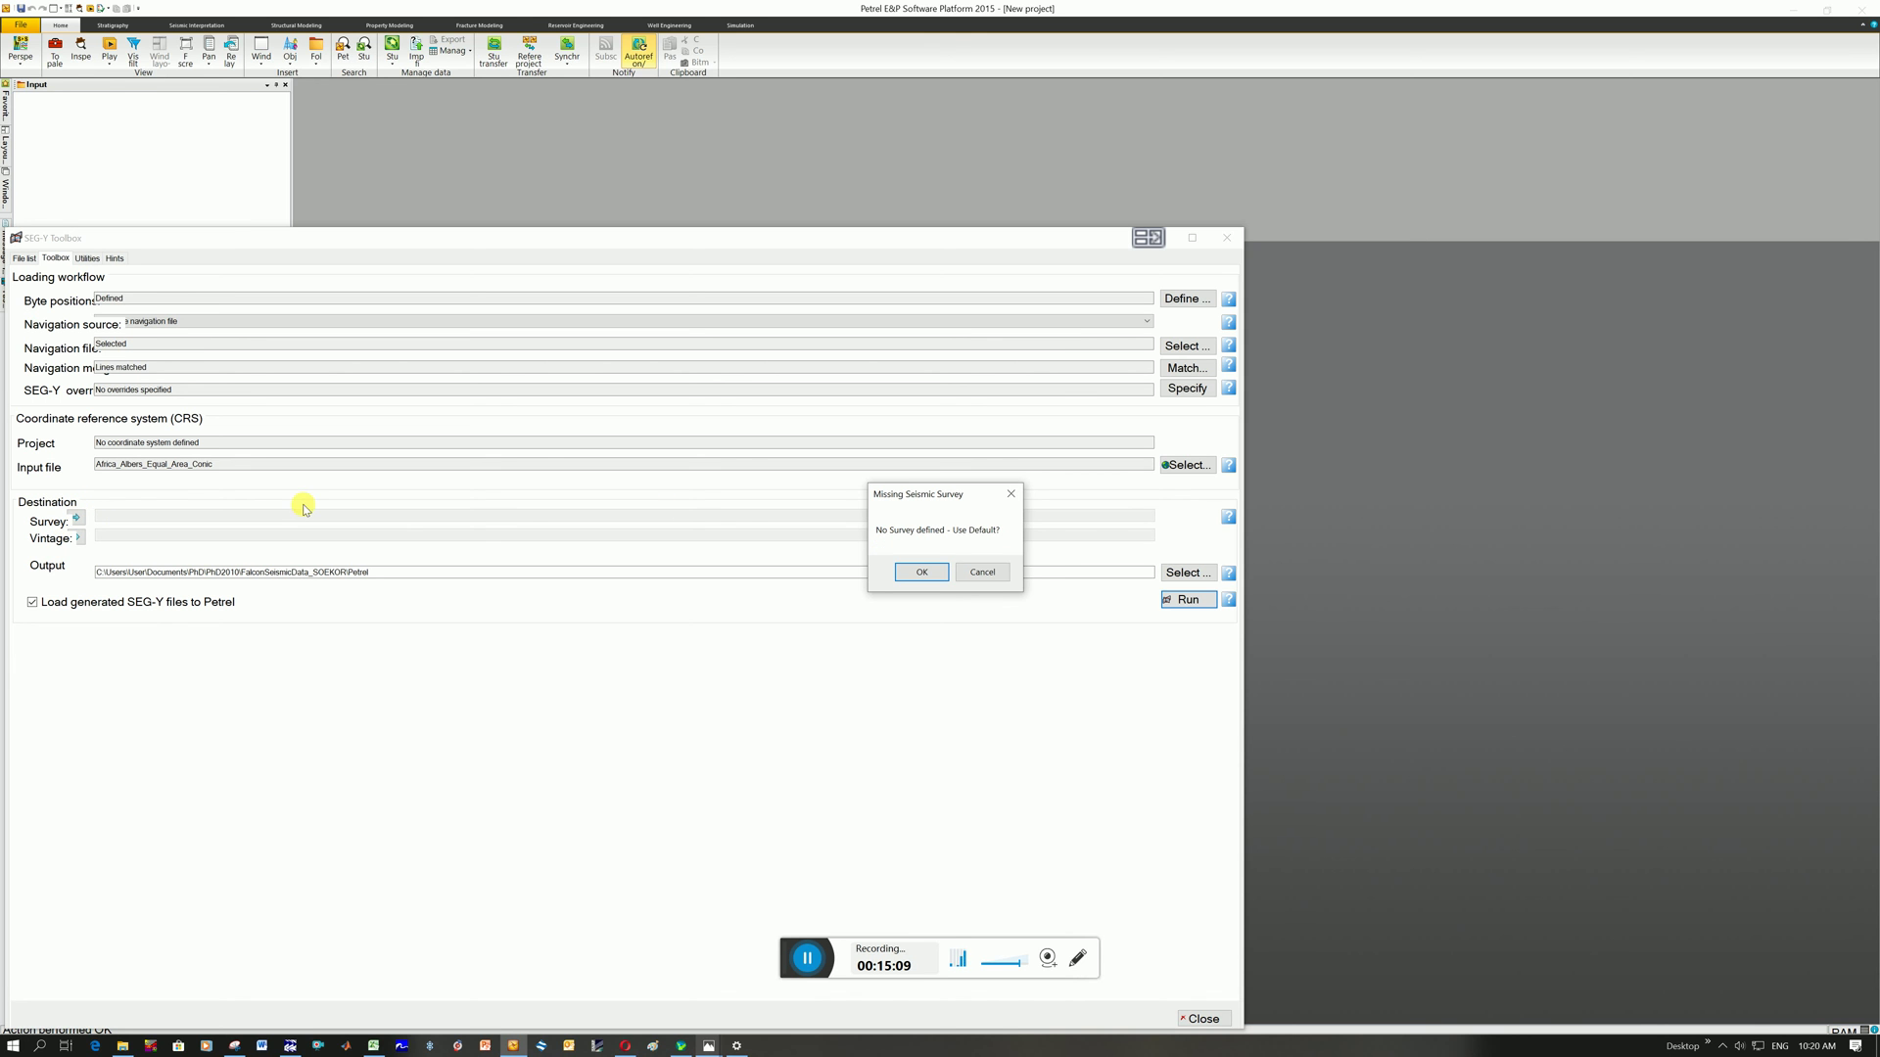
{"action": "left_click", "coordinate": [922, 573]}
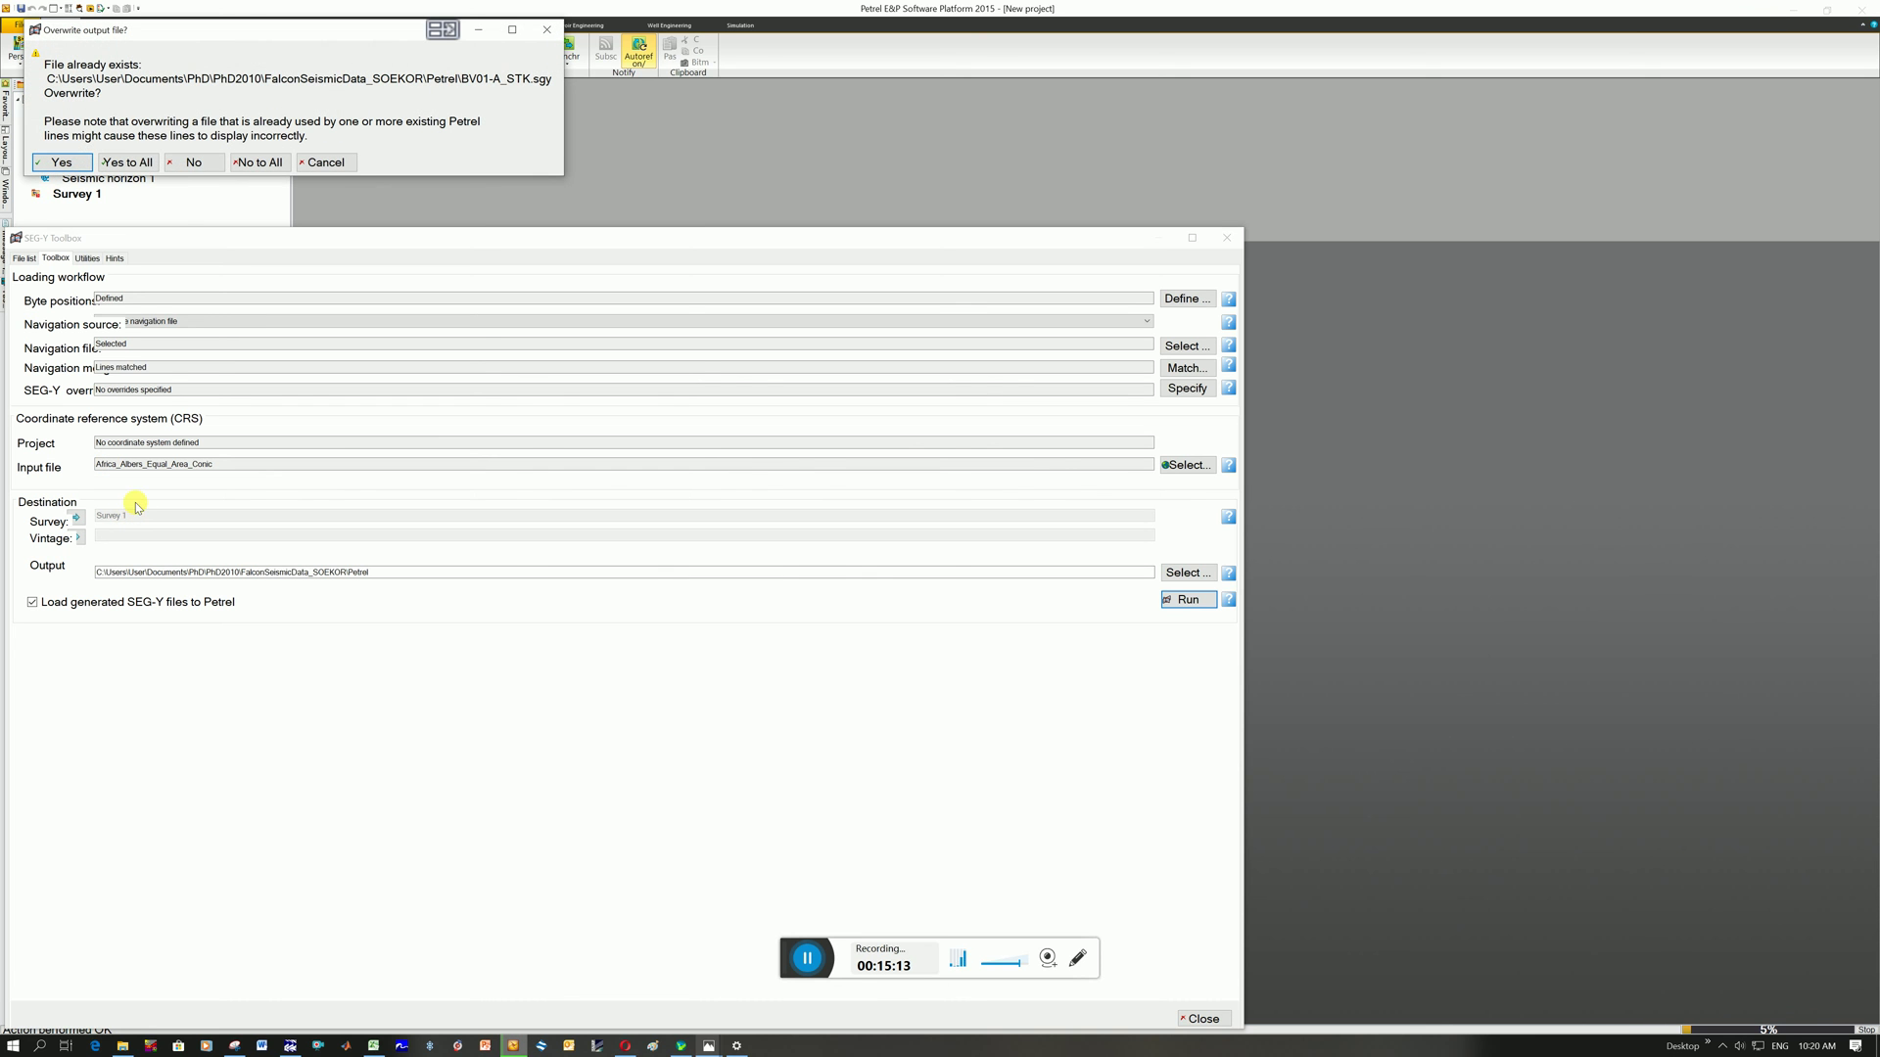
{"action": "left_click", "coordinate": [135, 162]}
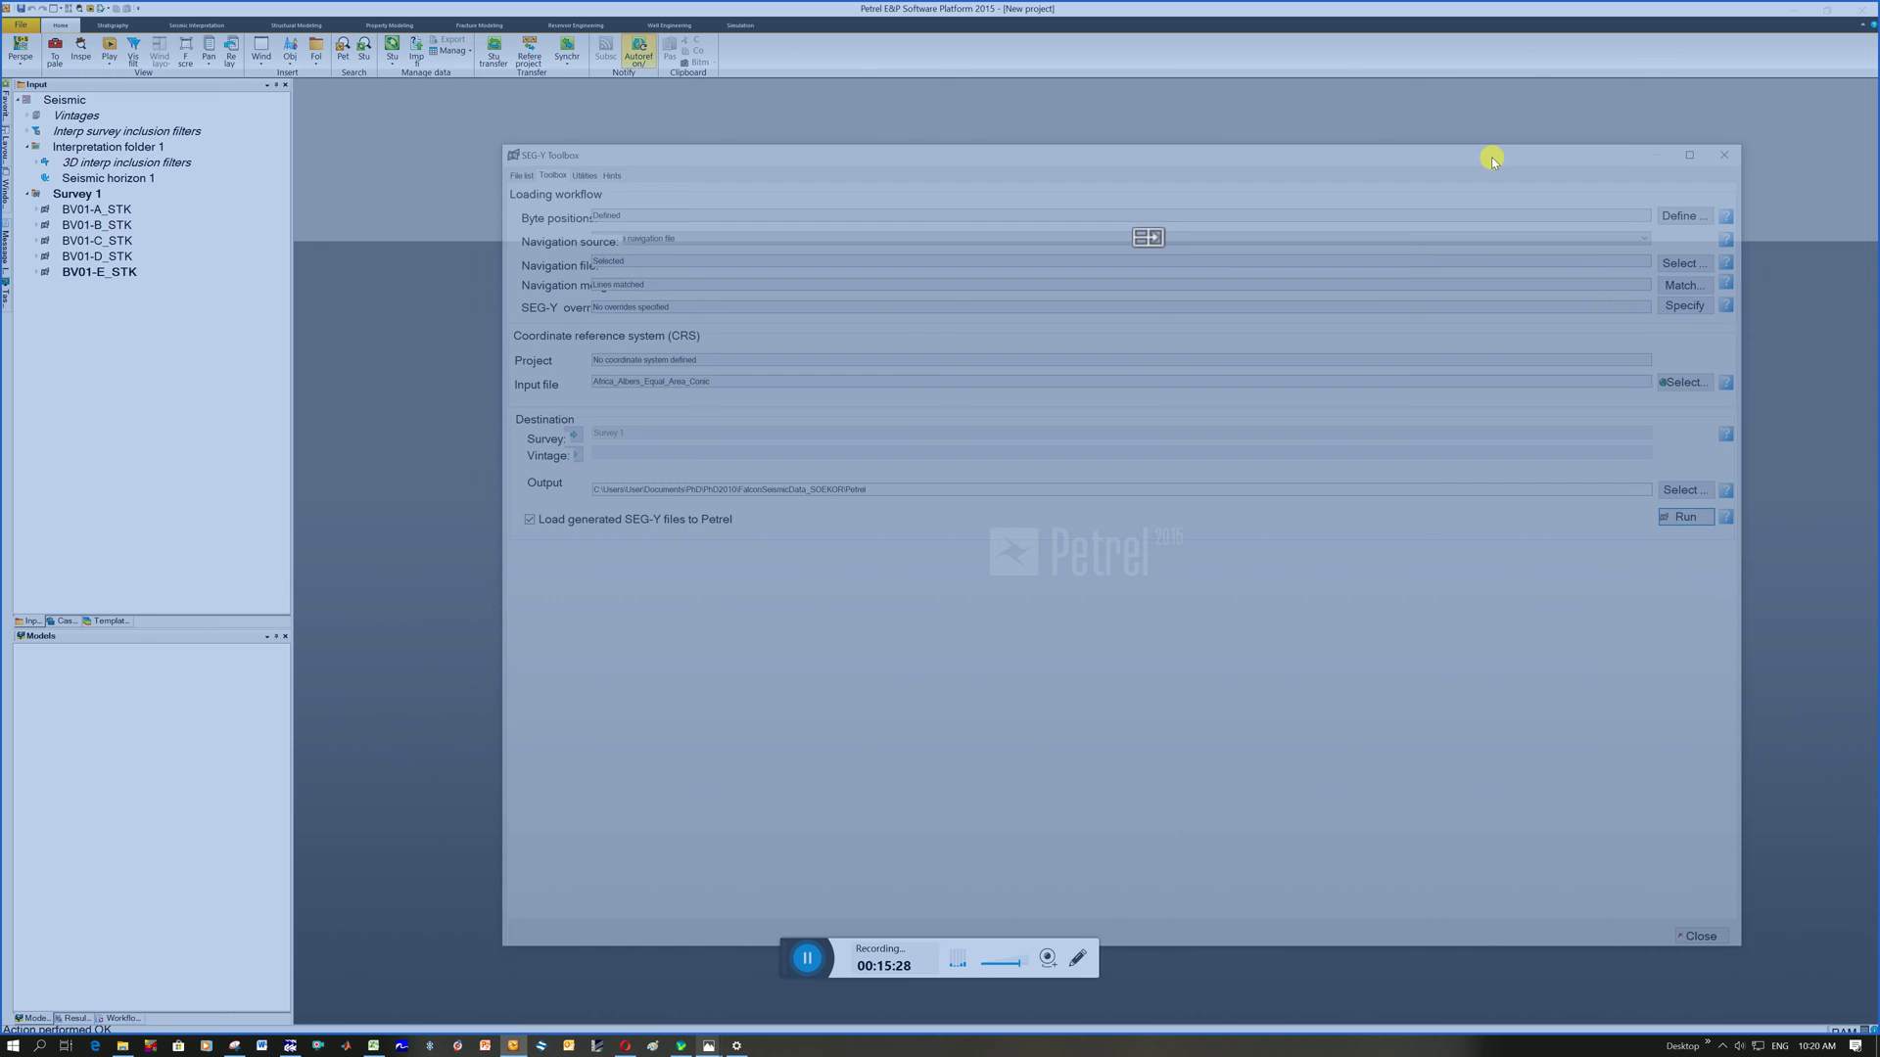
{"action": "double_click", "coordinate": [1492, 160]}
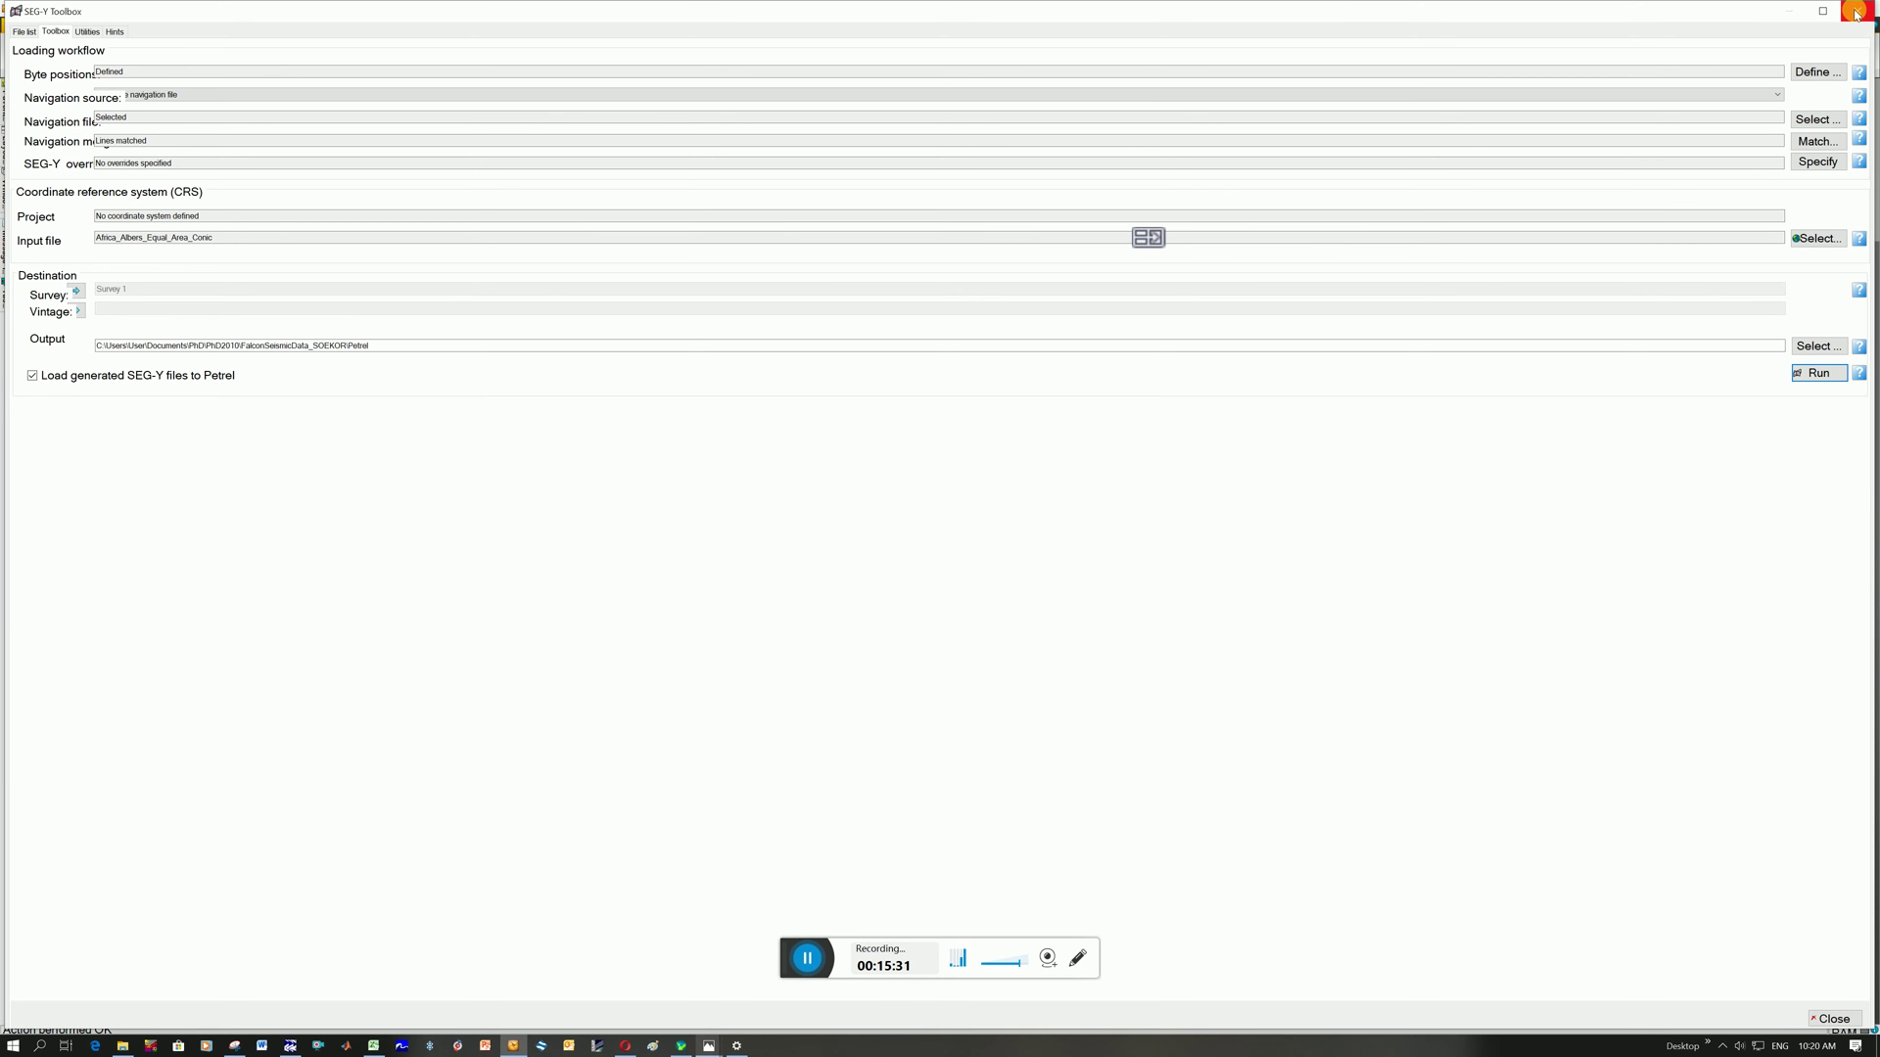
{"action": "left_click", "coordinate": [1834, 1020]}
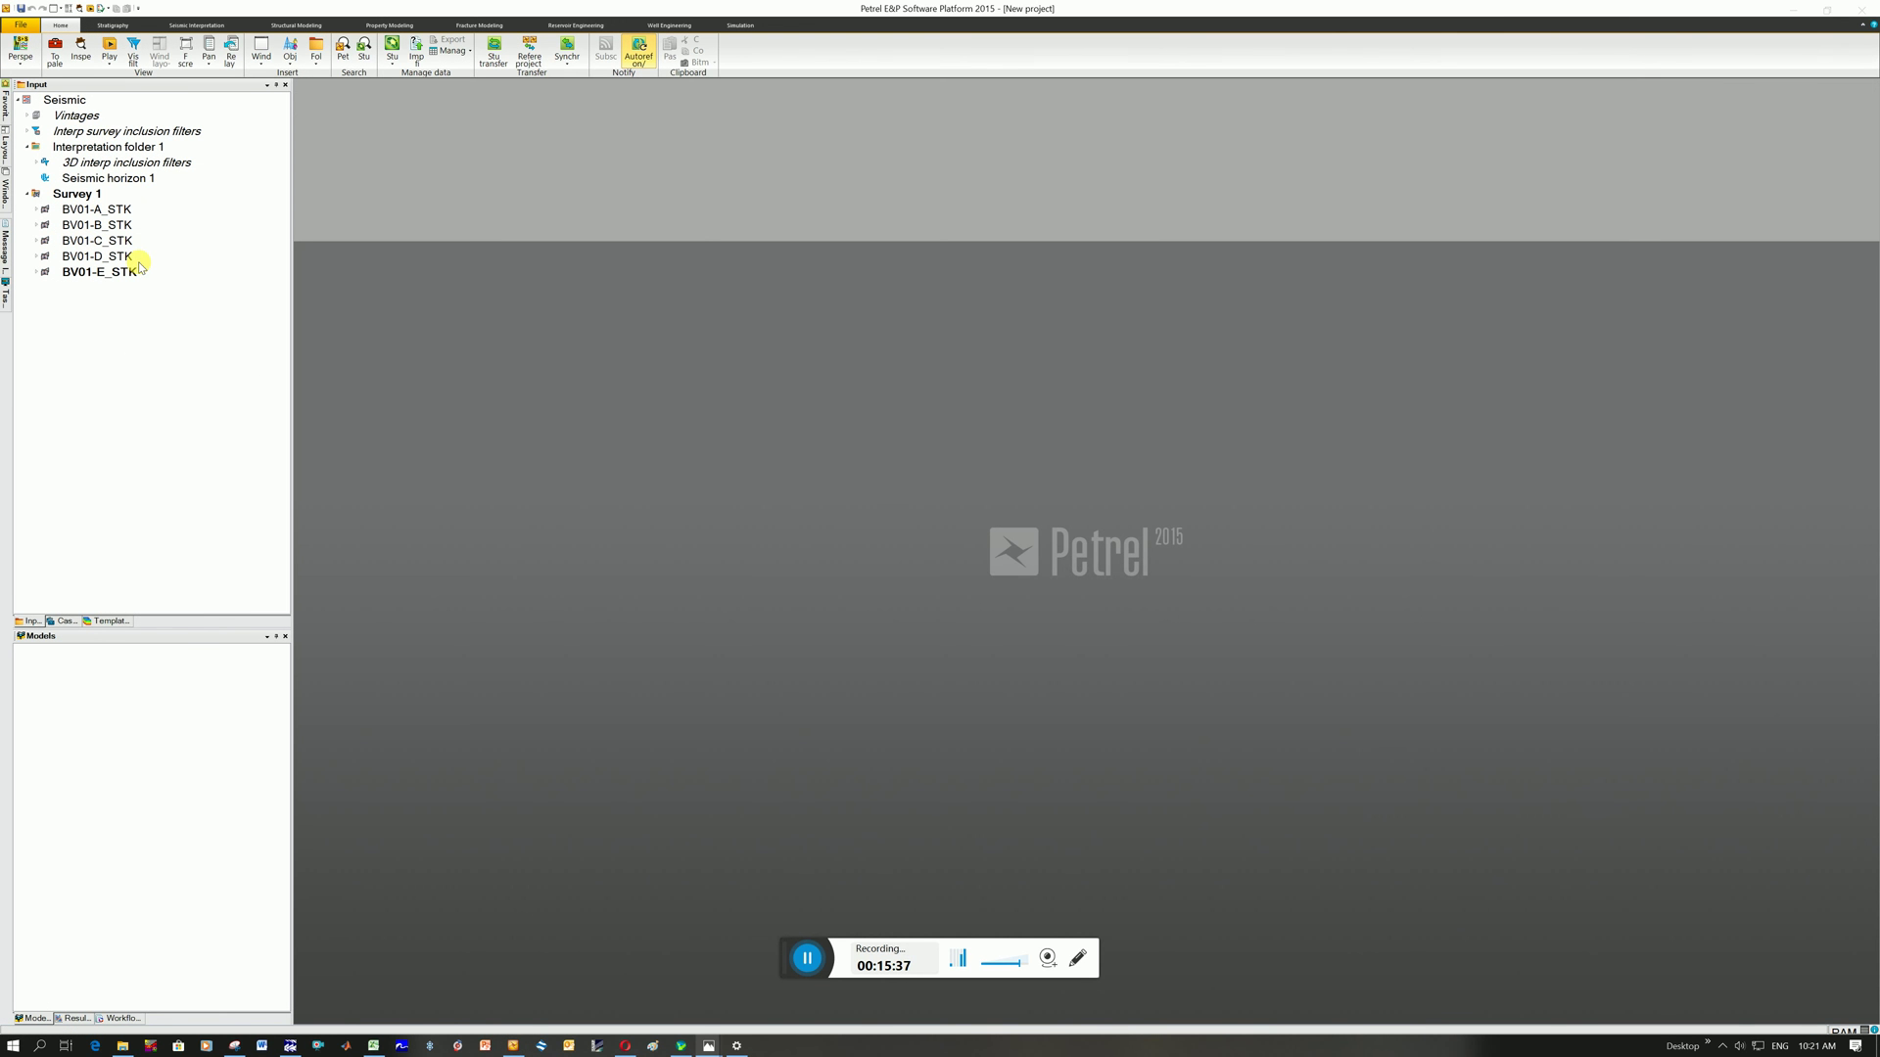
Step: Open a new 2D window and a new 3D window
{"action": "left_click", "coordinate": [262, 65]}
{"action": "left_click", "coordinate": [270, 75]}
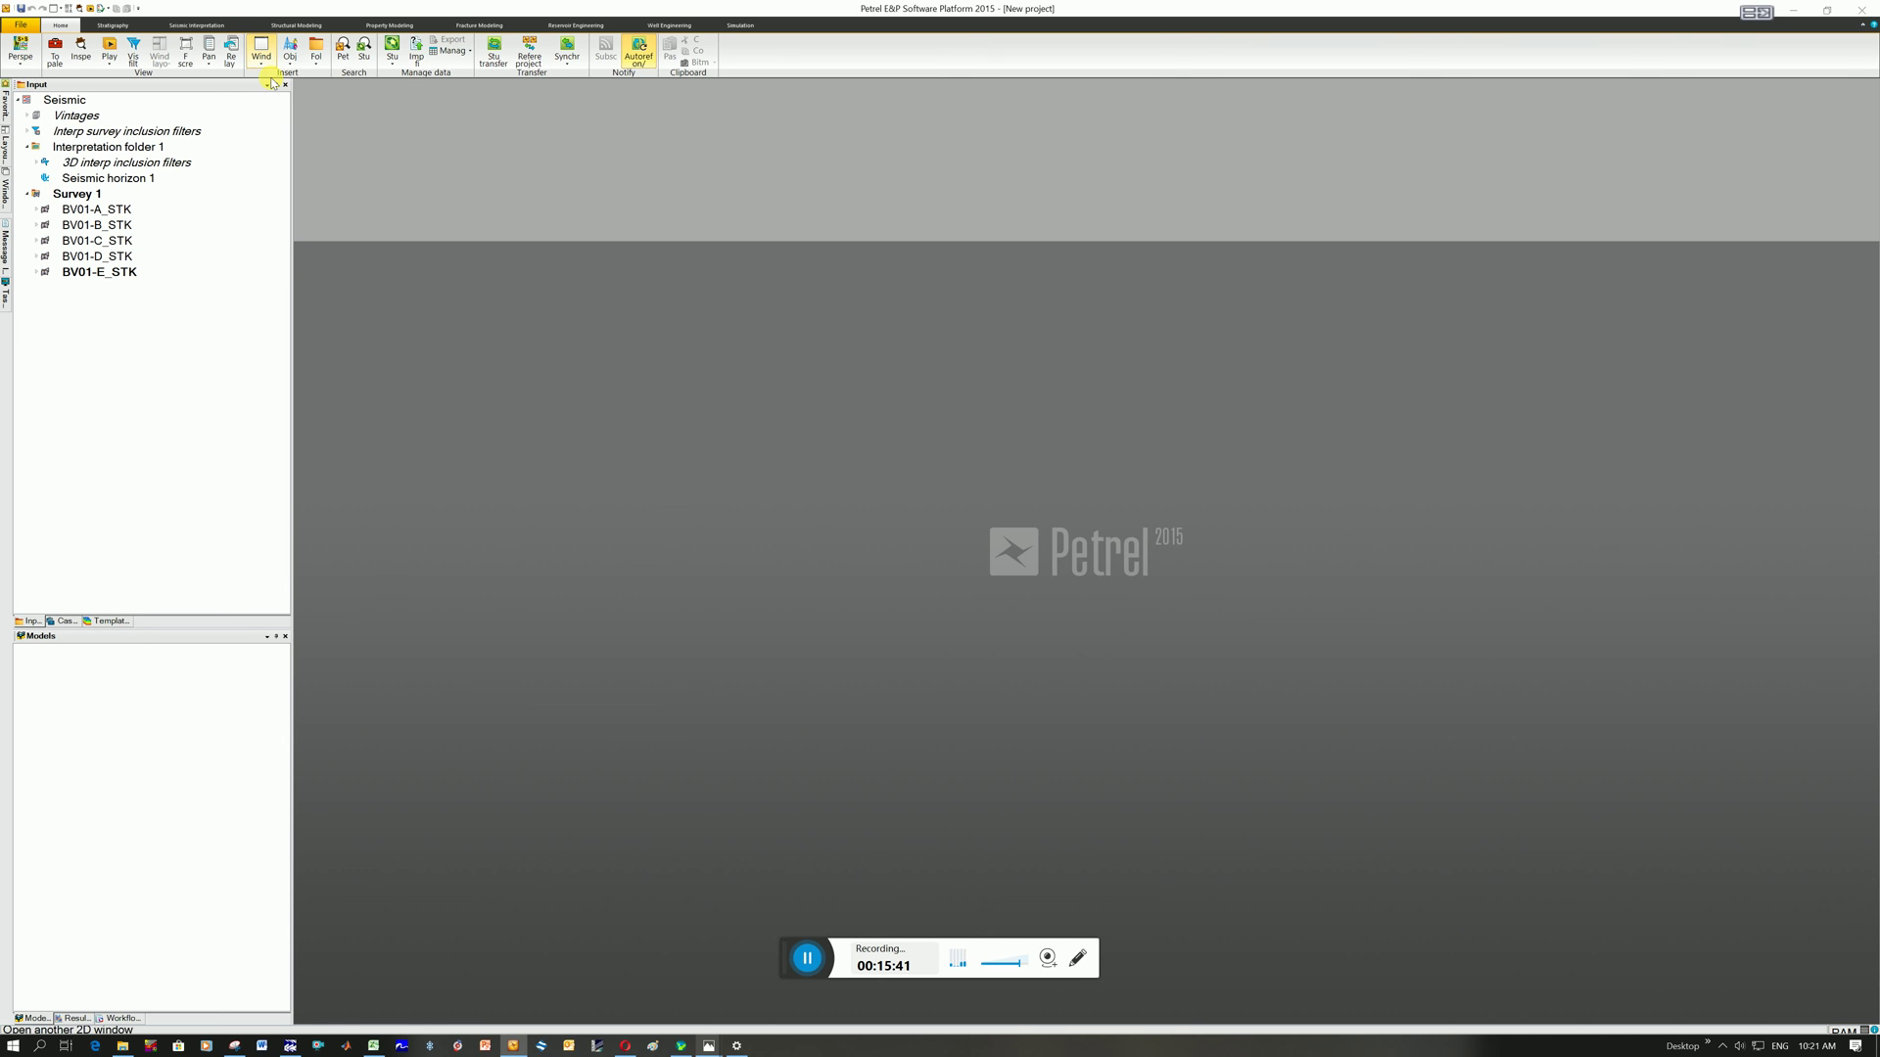
{"action": "left_click", "coordinate": [262, 64]}
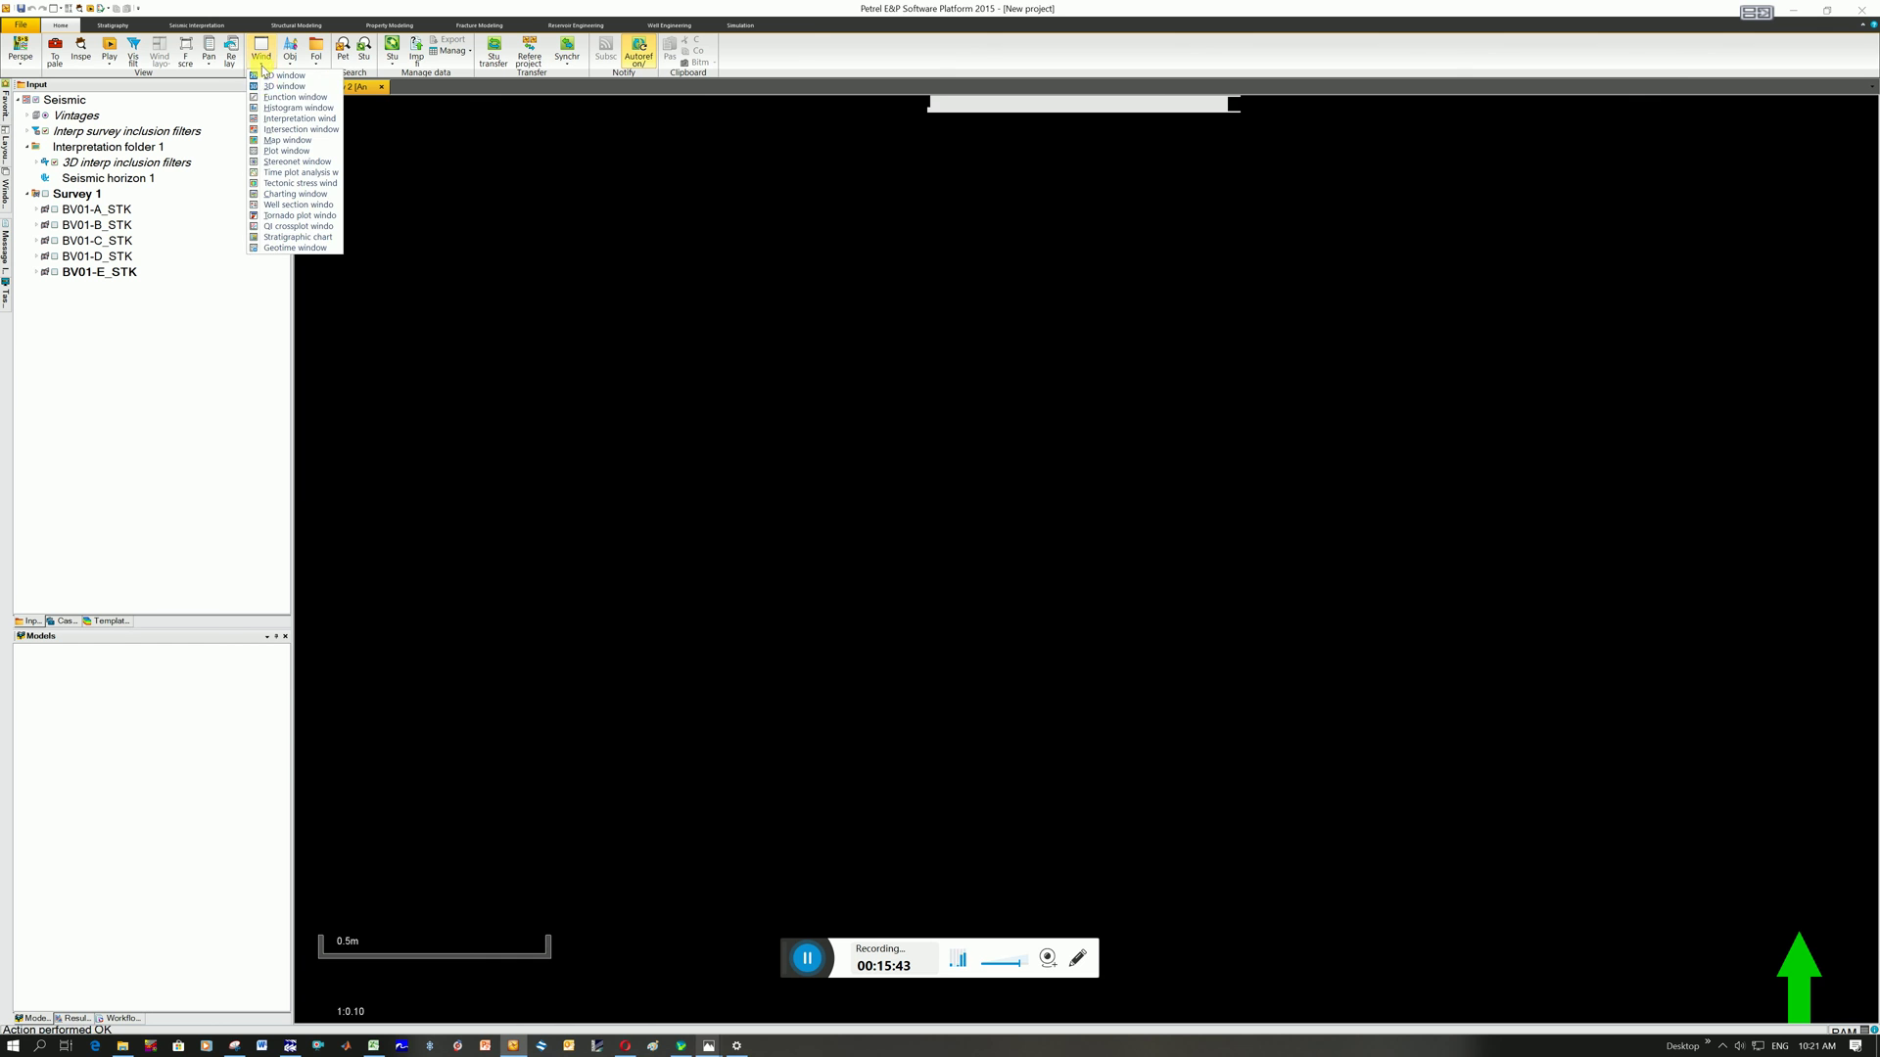
{"action": "left_click", "coordinate": [277, 87]}
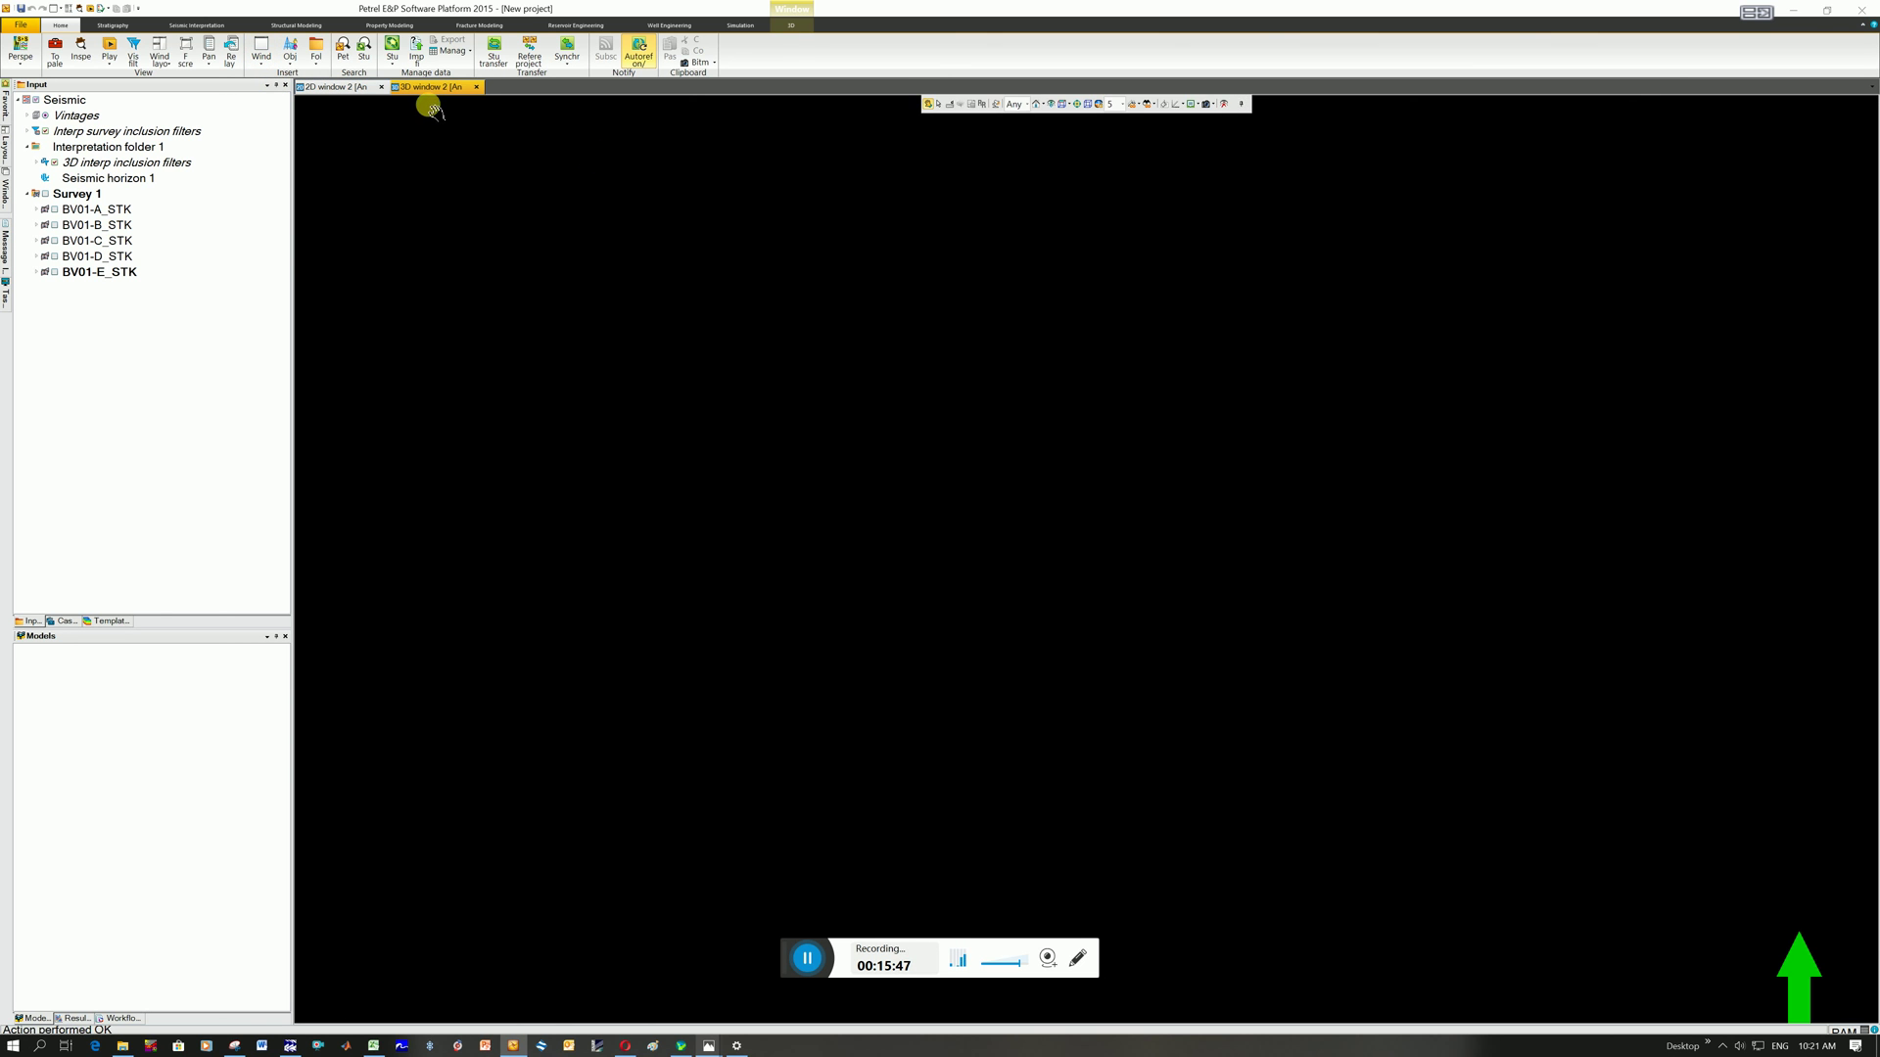
Step: Place the 3D window beside the 2D window in a new vertical tab group and make the 2D window active
{"action": "right_click", "coordinate": [428, 93]}
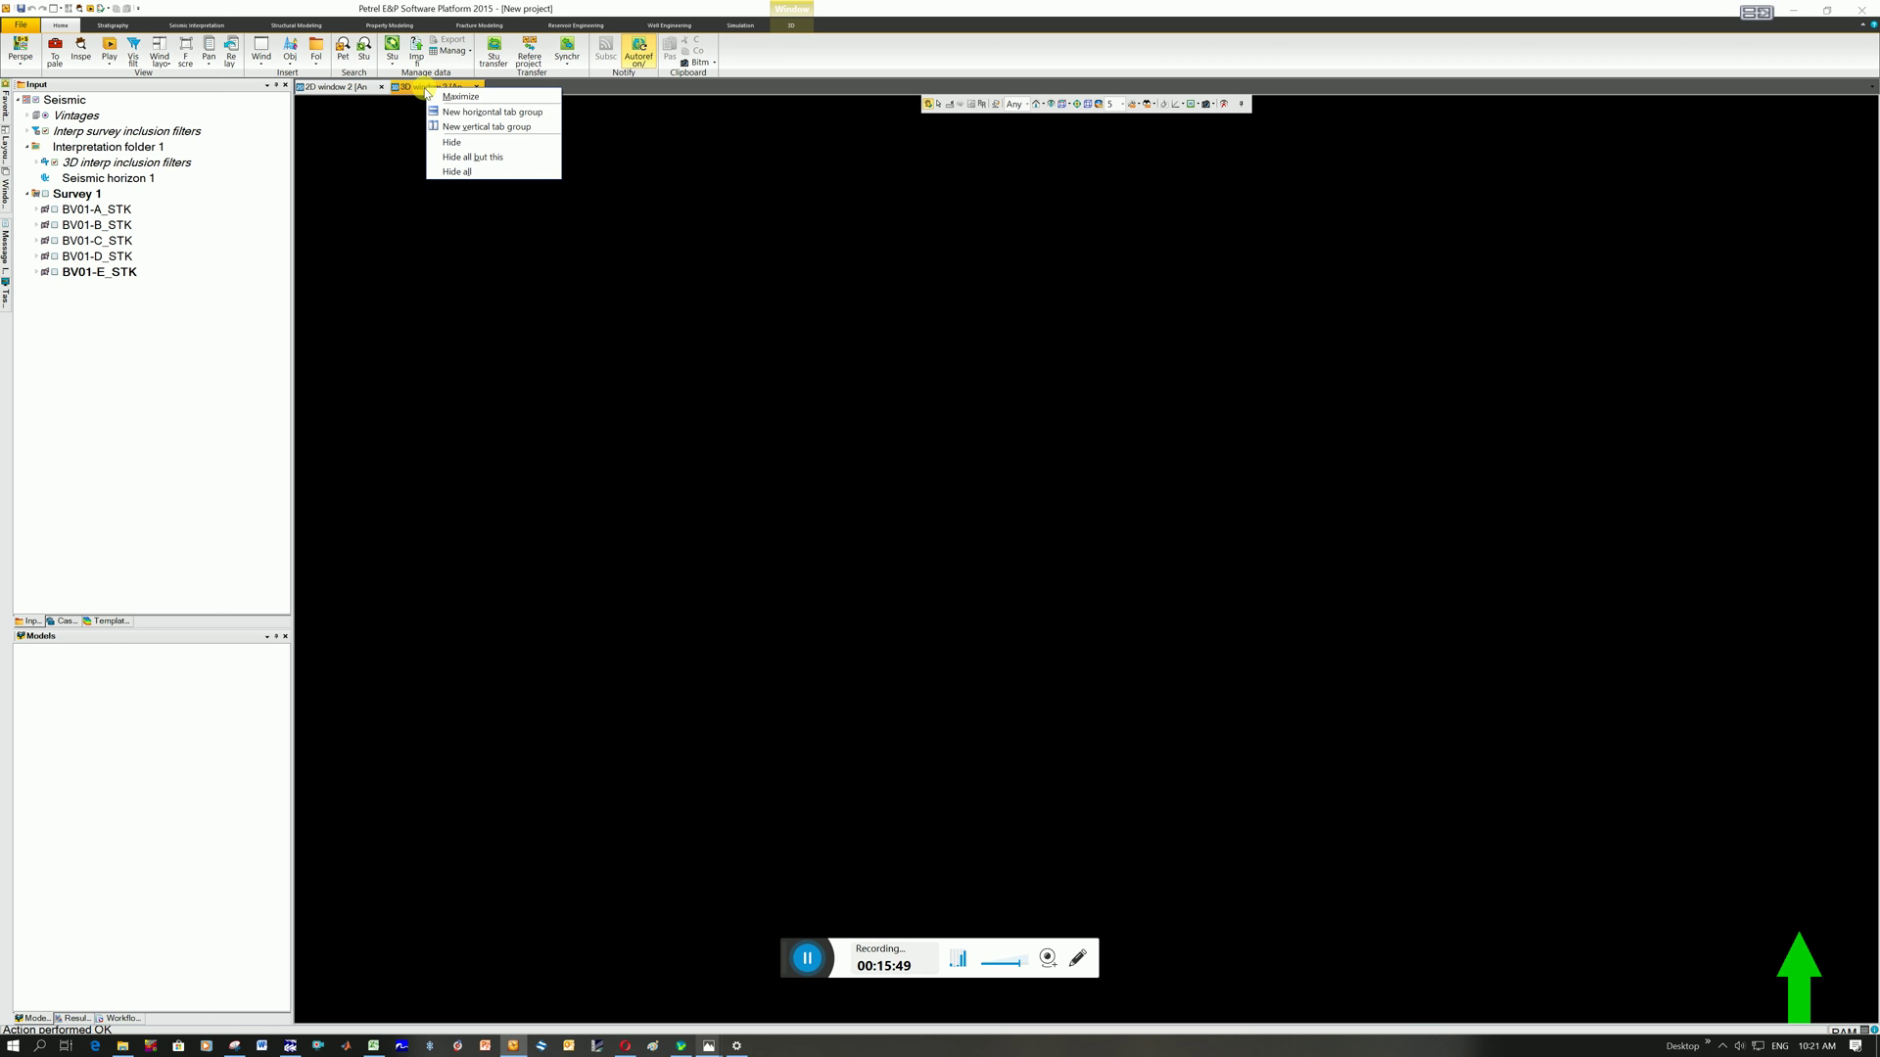
{"action": "left_click", "coordinate": [474, 129]}
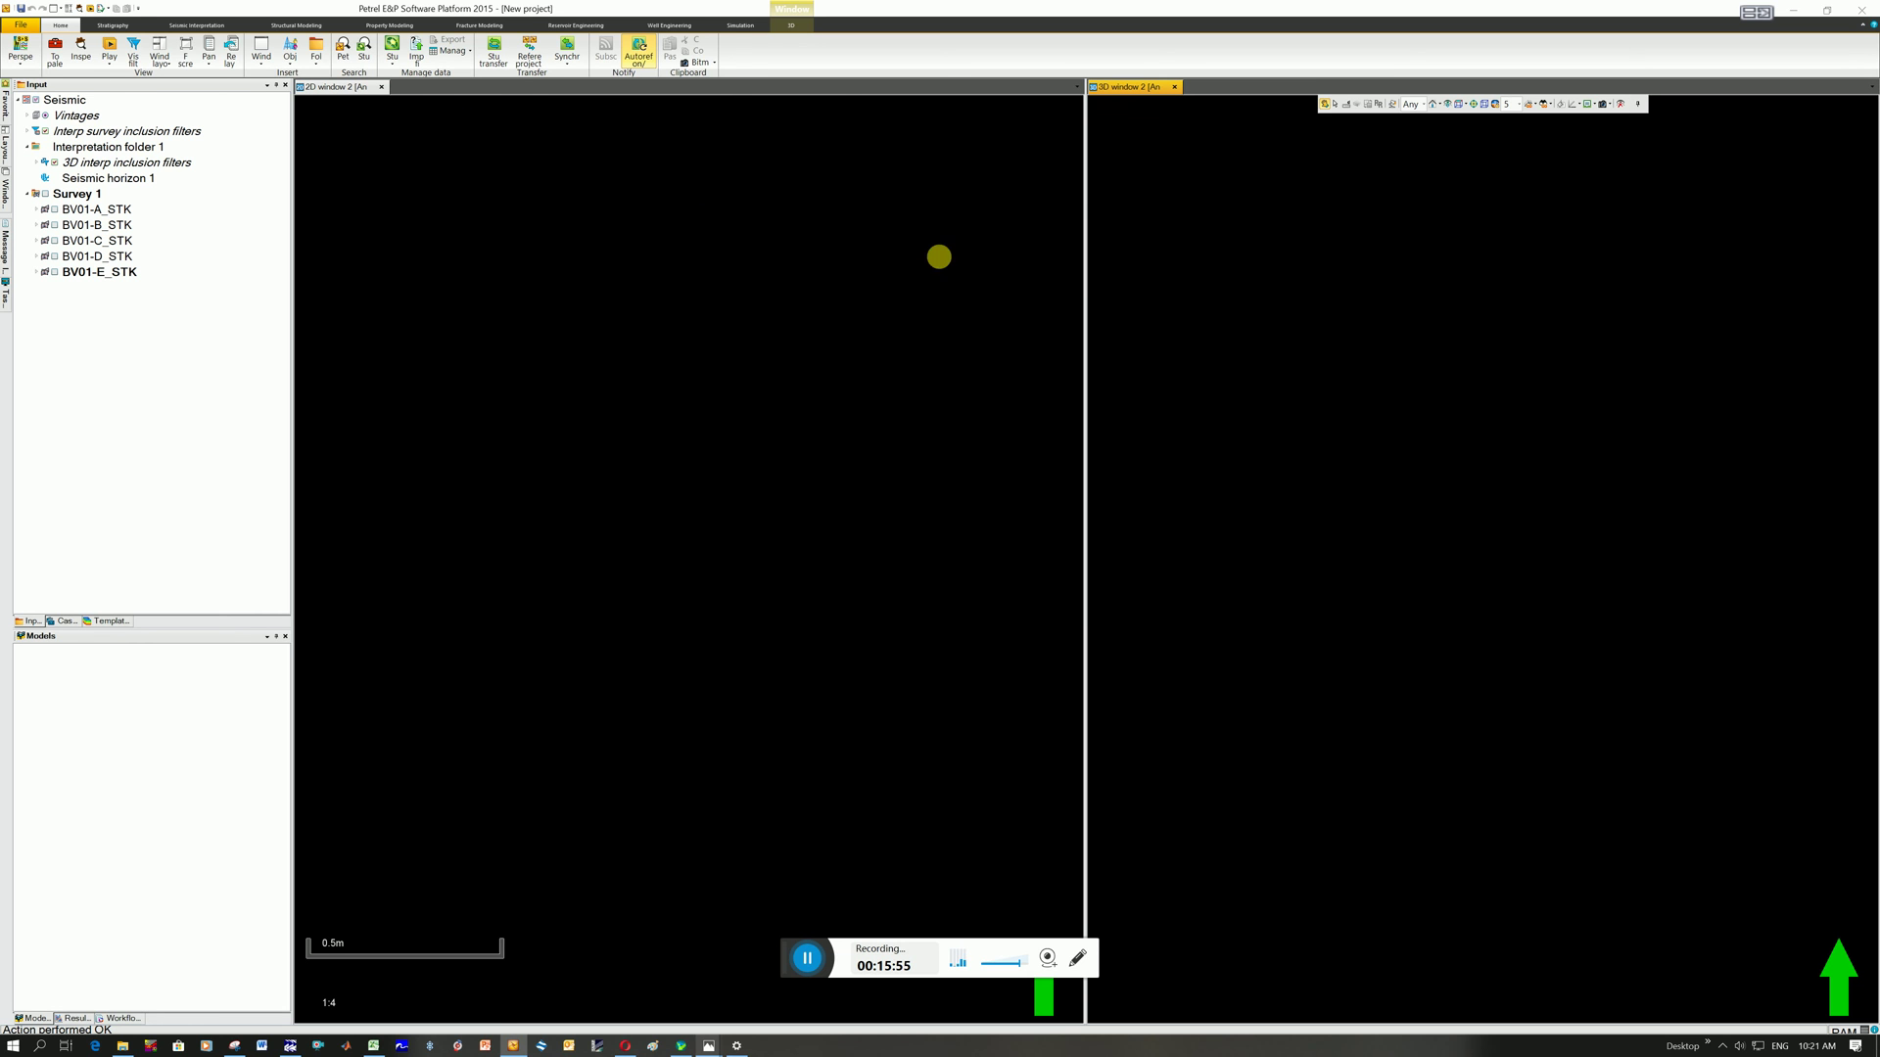
{"action": "left_click", "coordinate": [381, 145]}
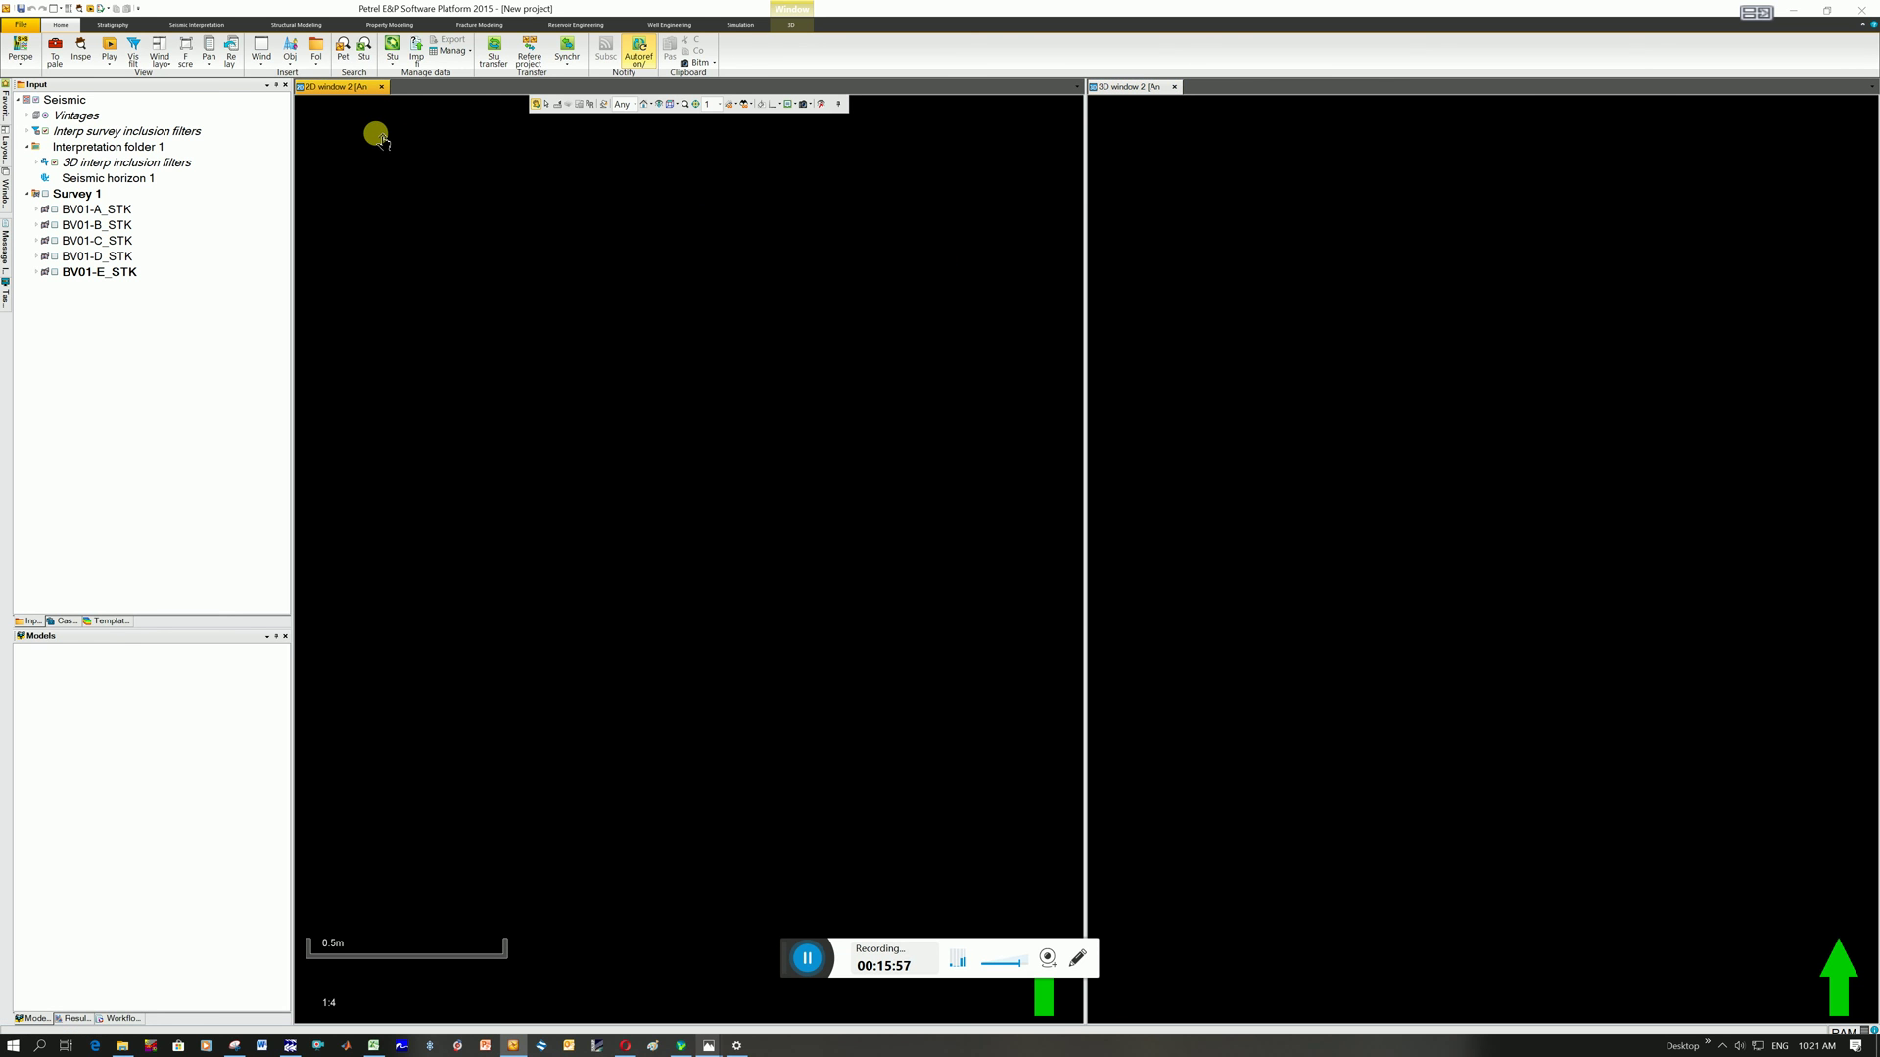
Step: Display all seismic lines of Survey 1 in the 2D window so that their full extent is shown
{"action": "left_click", "coordinate": [45, 194]}
{"action": "scroll", "coordinate": [707, 450], "scroll_direction": "down", "scroll_amount": 5}
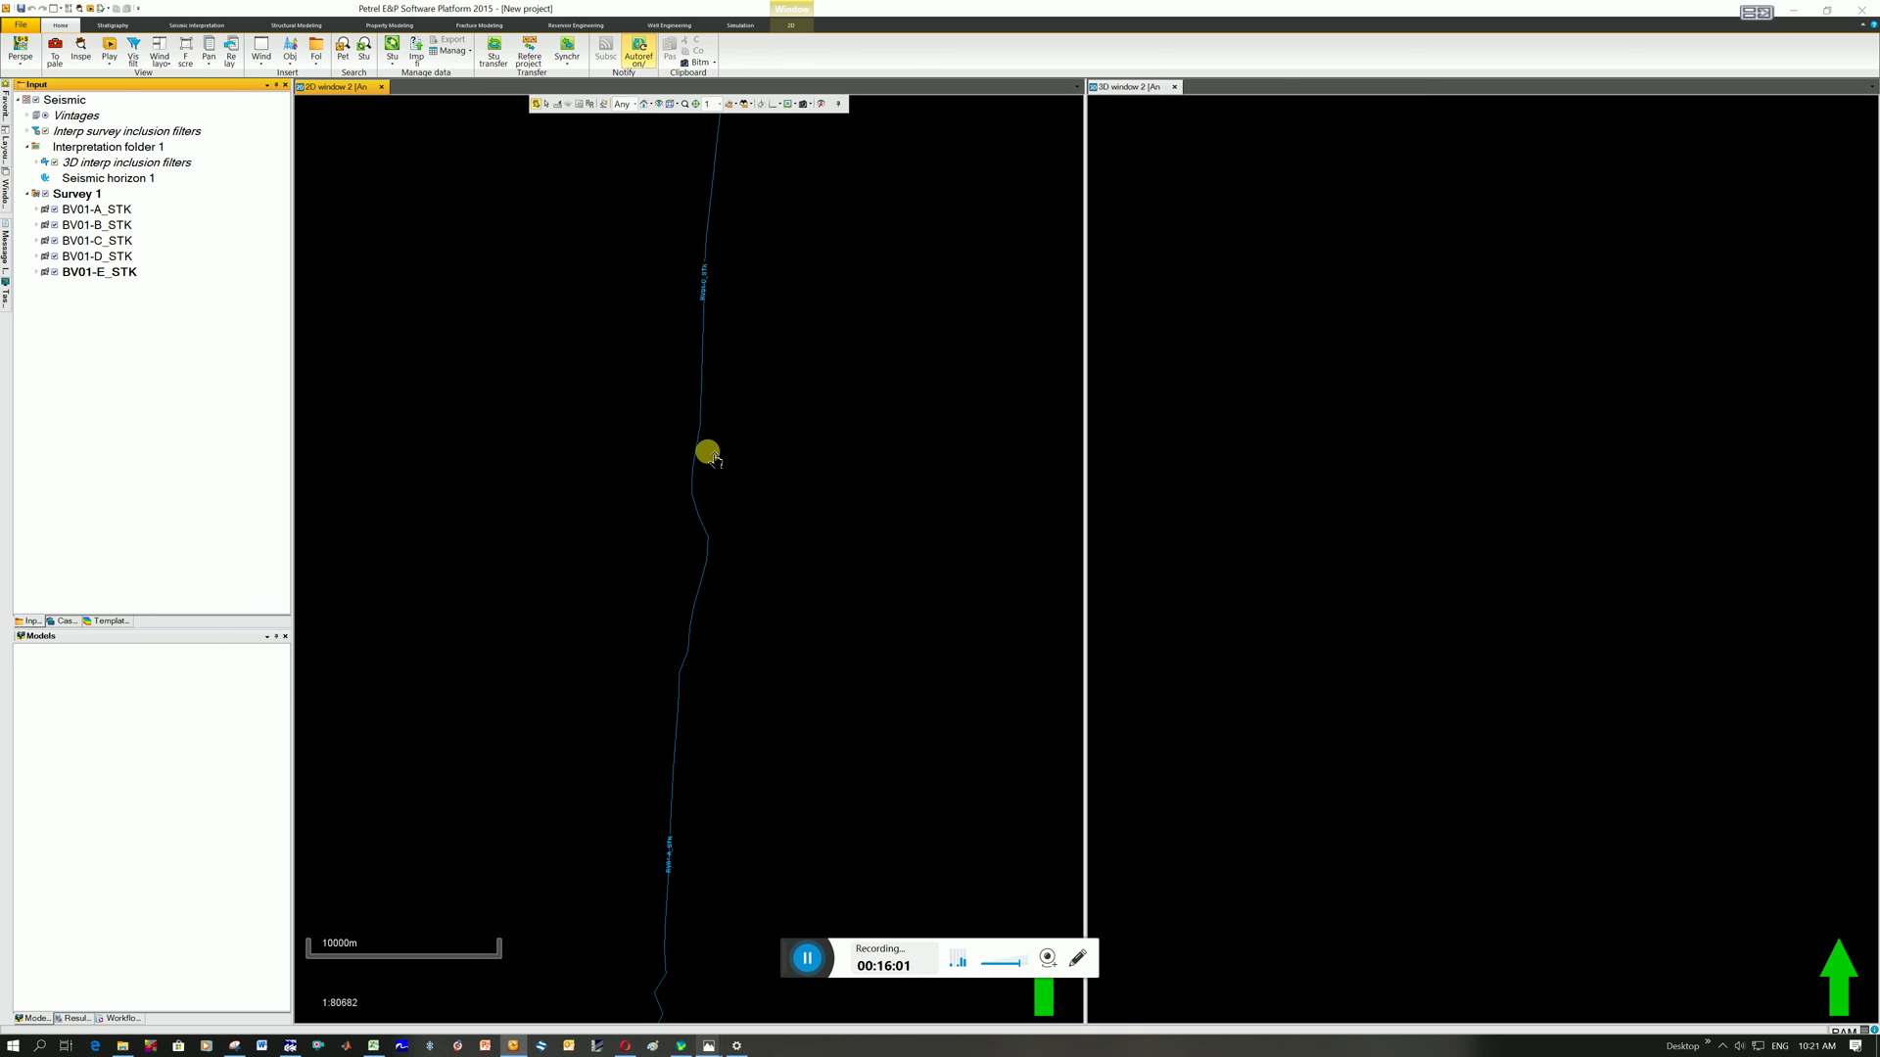
{"action": "scroll", "coordinate": [707, 452], "scroll_direction": "down", "scroll_amount": 5}
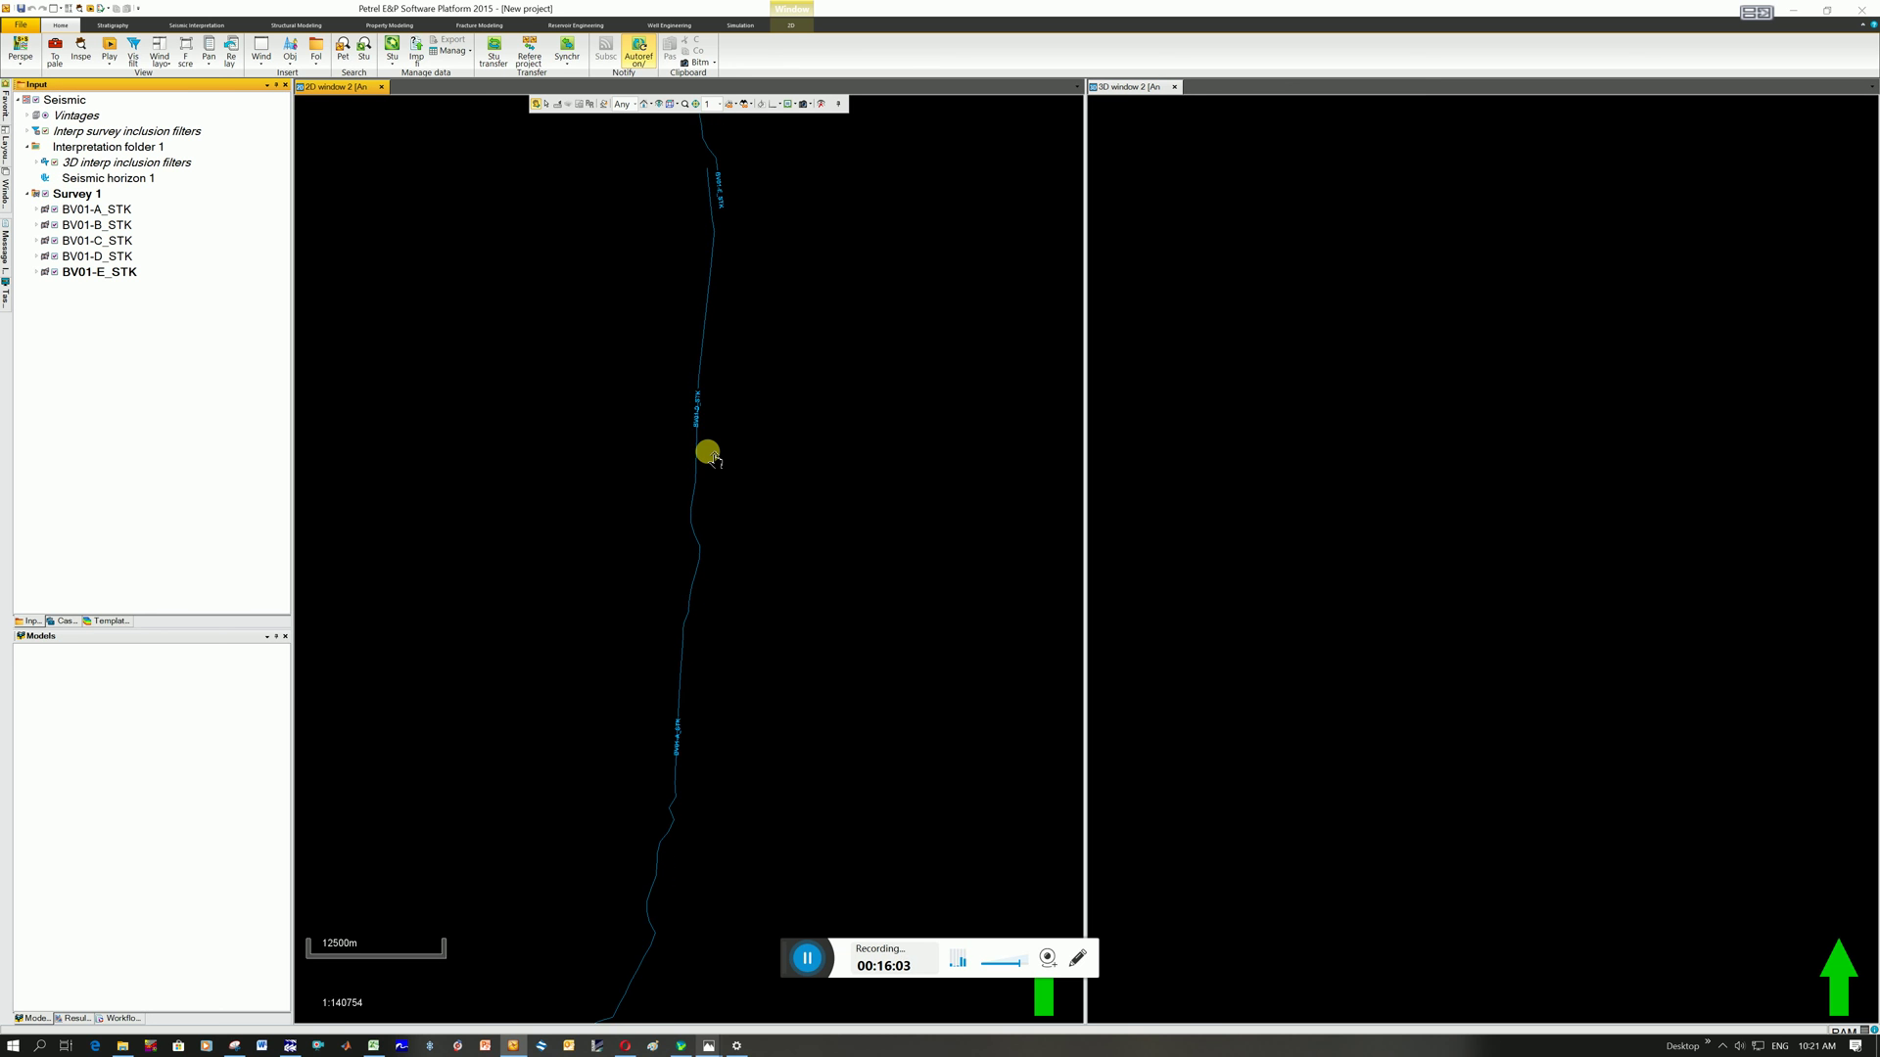
{"action": "scroll", "coordinate": [707, 452], "scroll_direction": "up", "scroll_amount": 5}
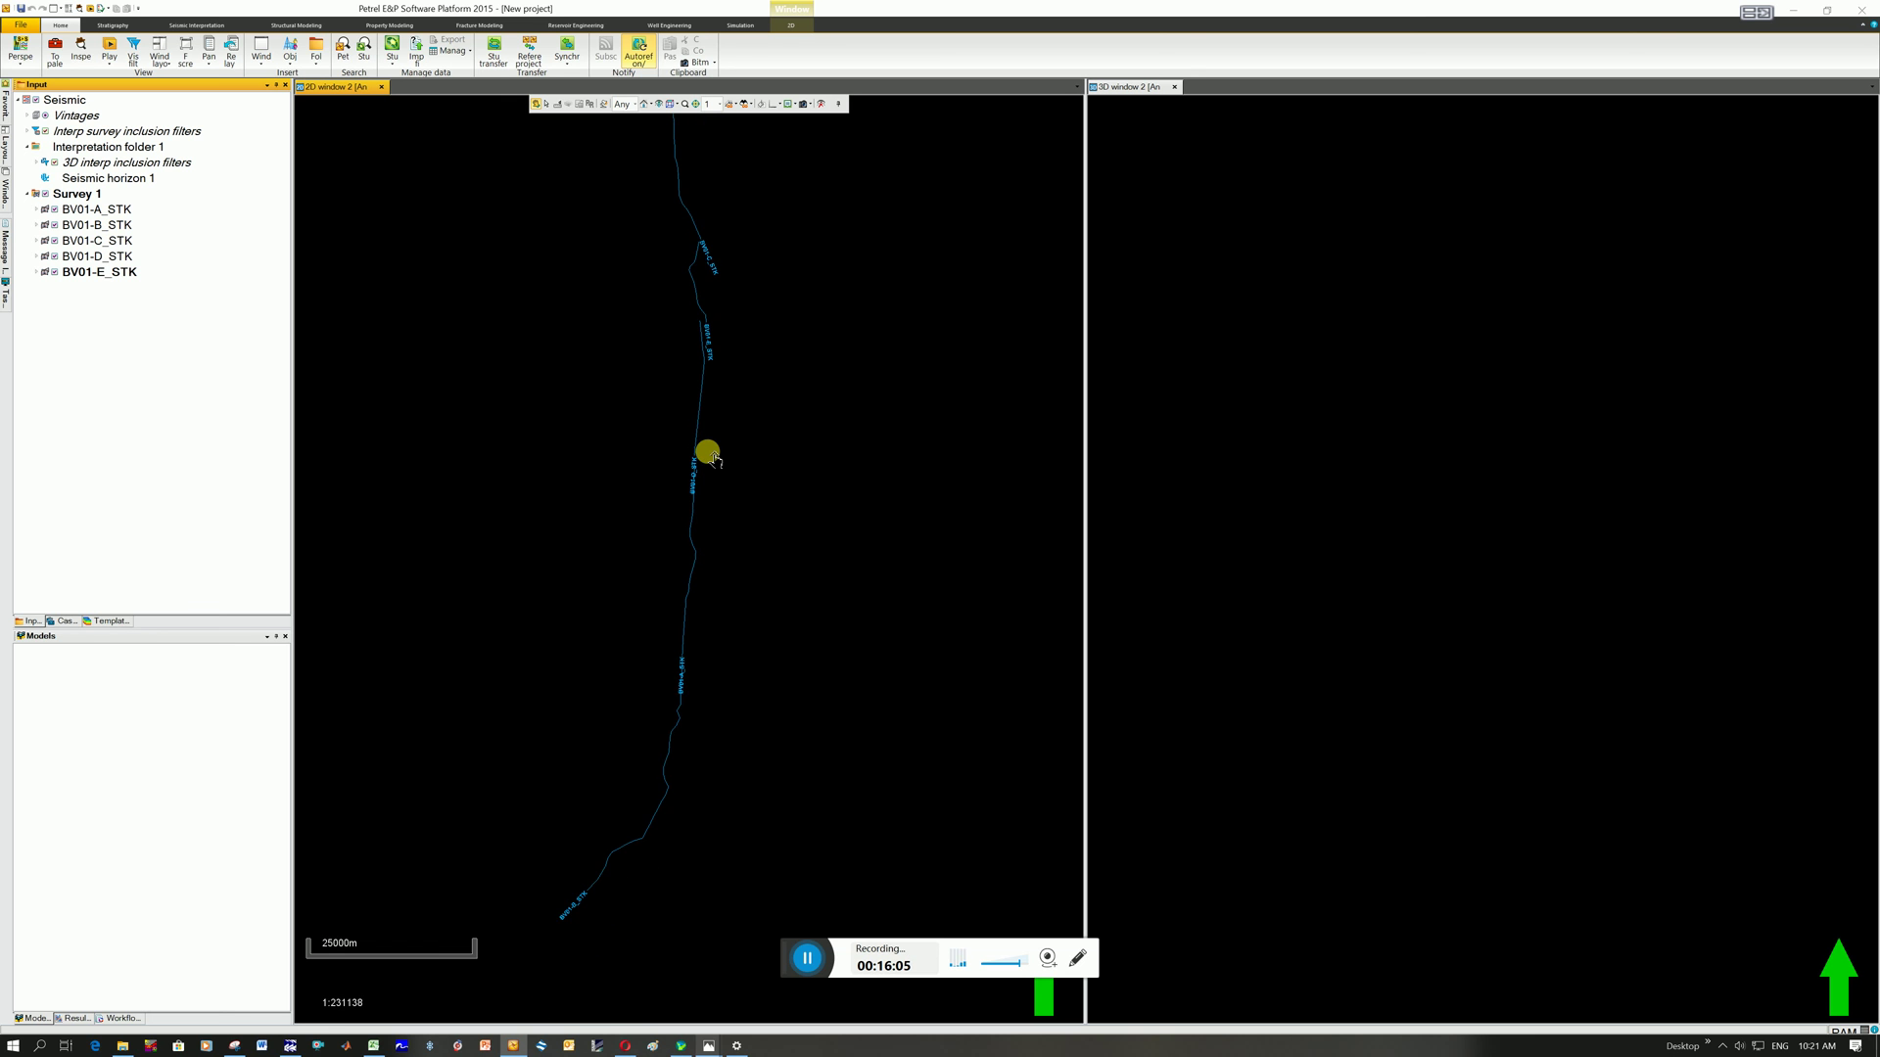
{"action": "scroll", "coordinate": [755, 328], "scroll_direction": "down", "scroll_amount": 3}
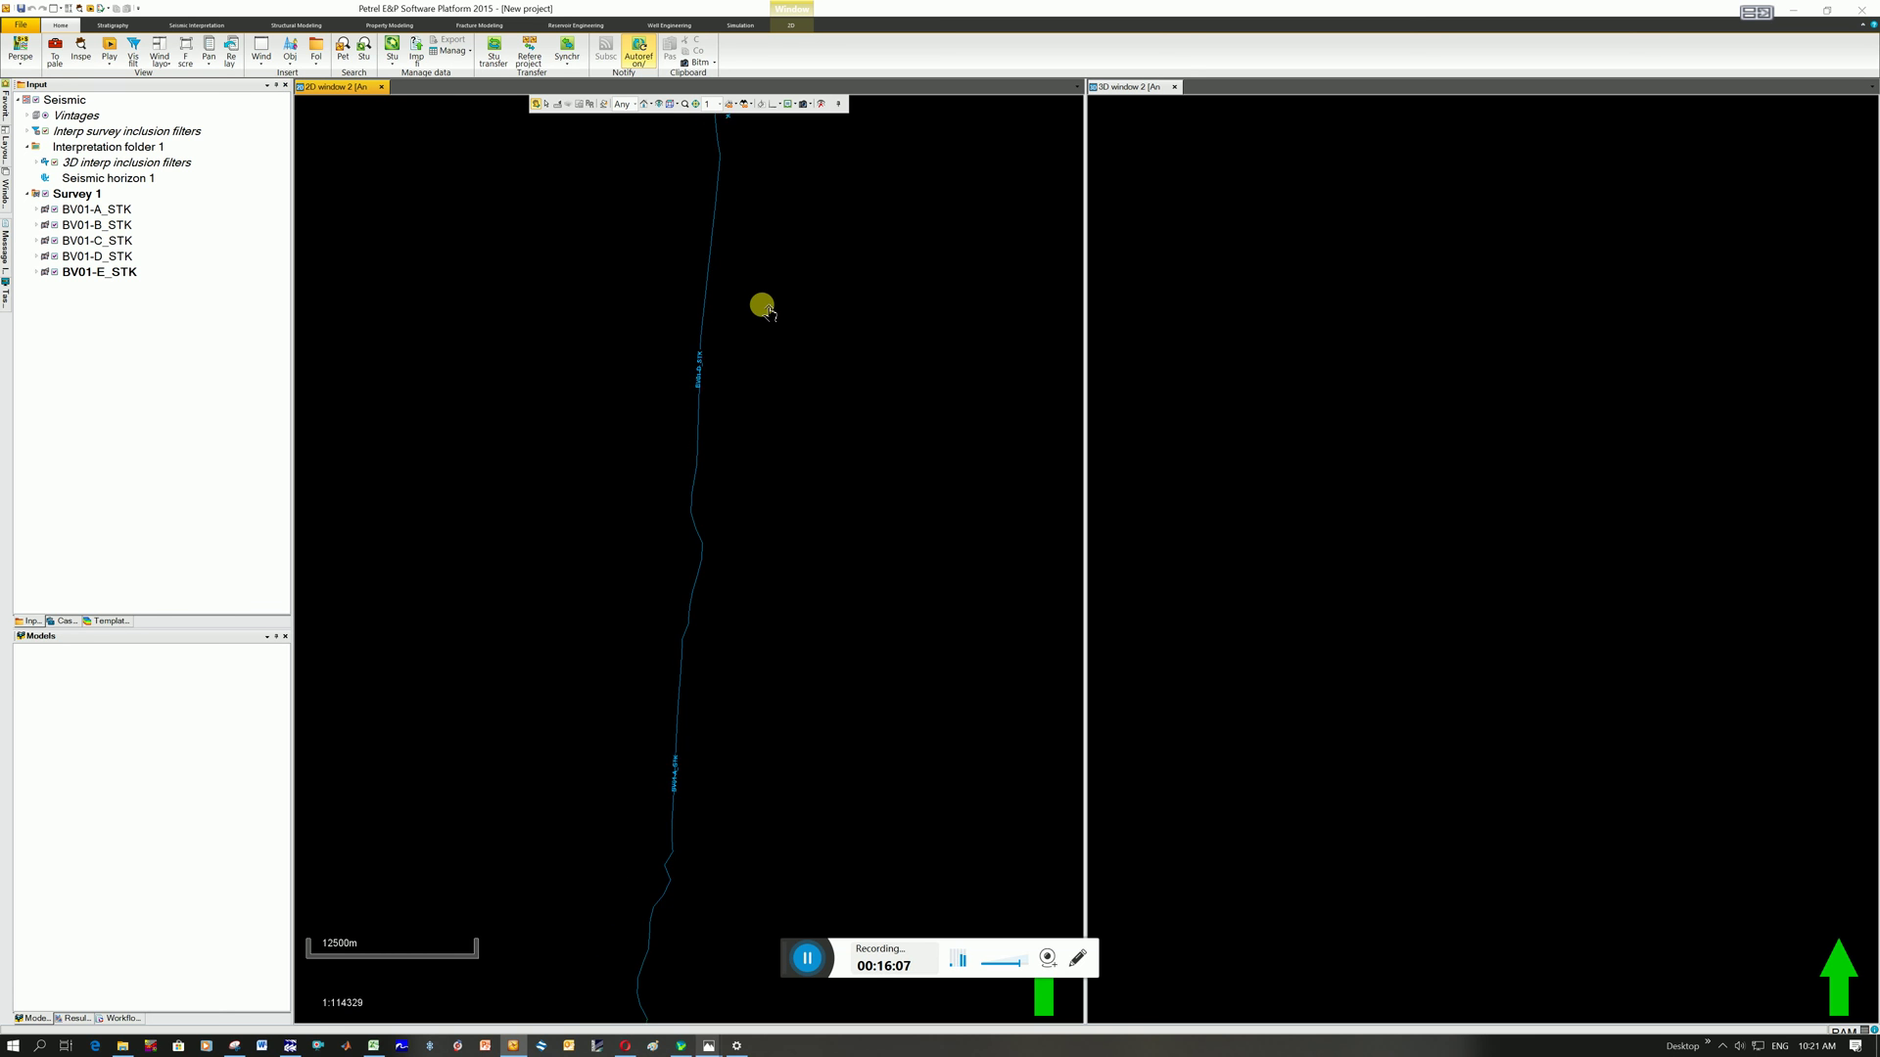
{"action": "scroll", "coordinate": [789, 381], "scroll_direction": "down", "scroll_amount": 3}
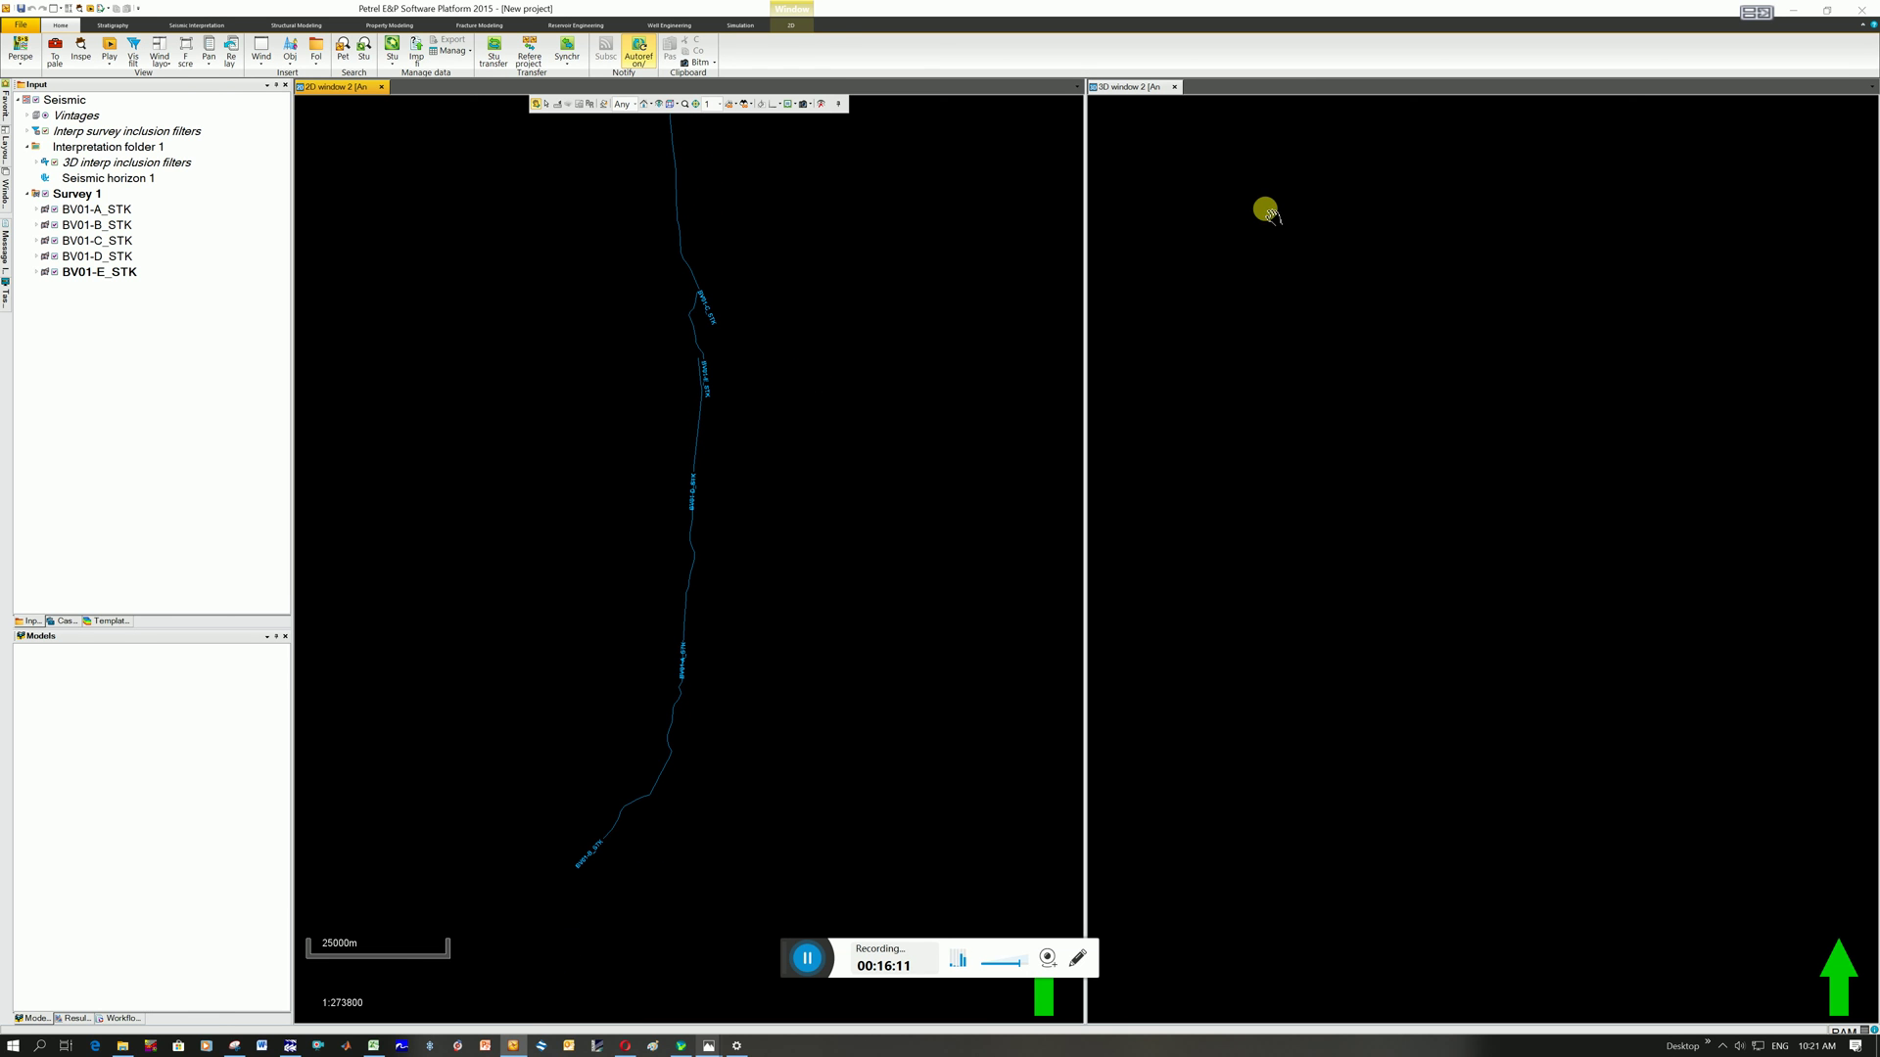
Step: Display the lines BV01-A_STK to BV01-E_STK of Survey 1 as seismic sections in the 3D window
{"action": "left_click", "coordinate": [1265, 212]}
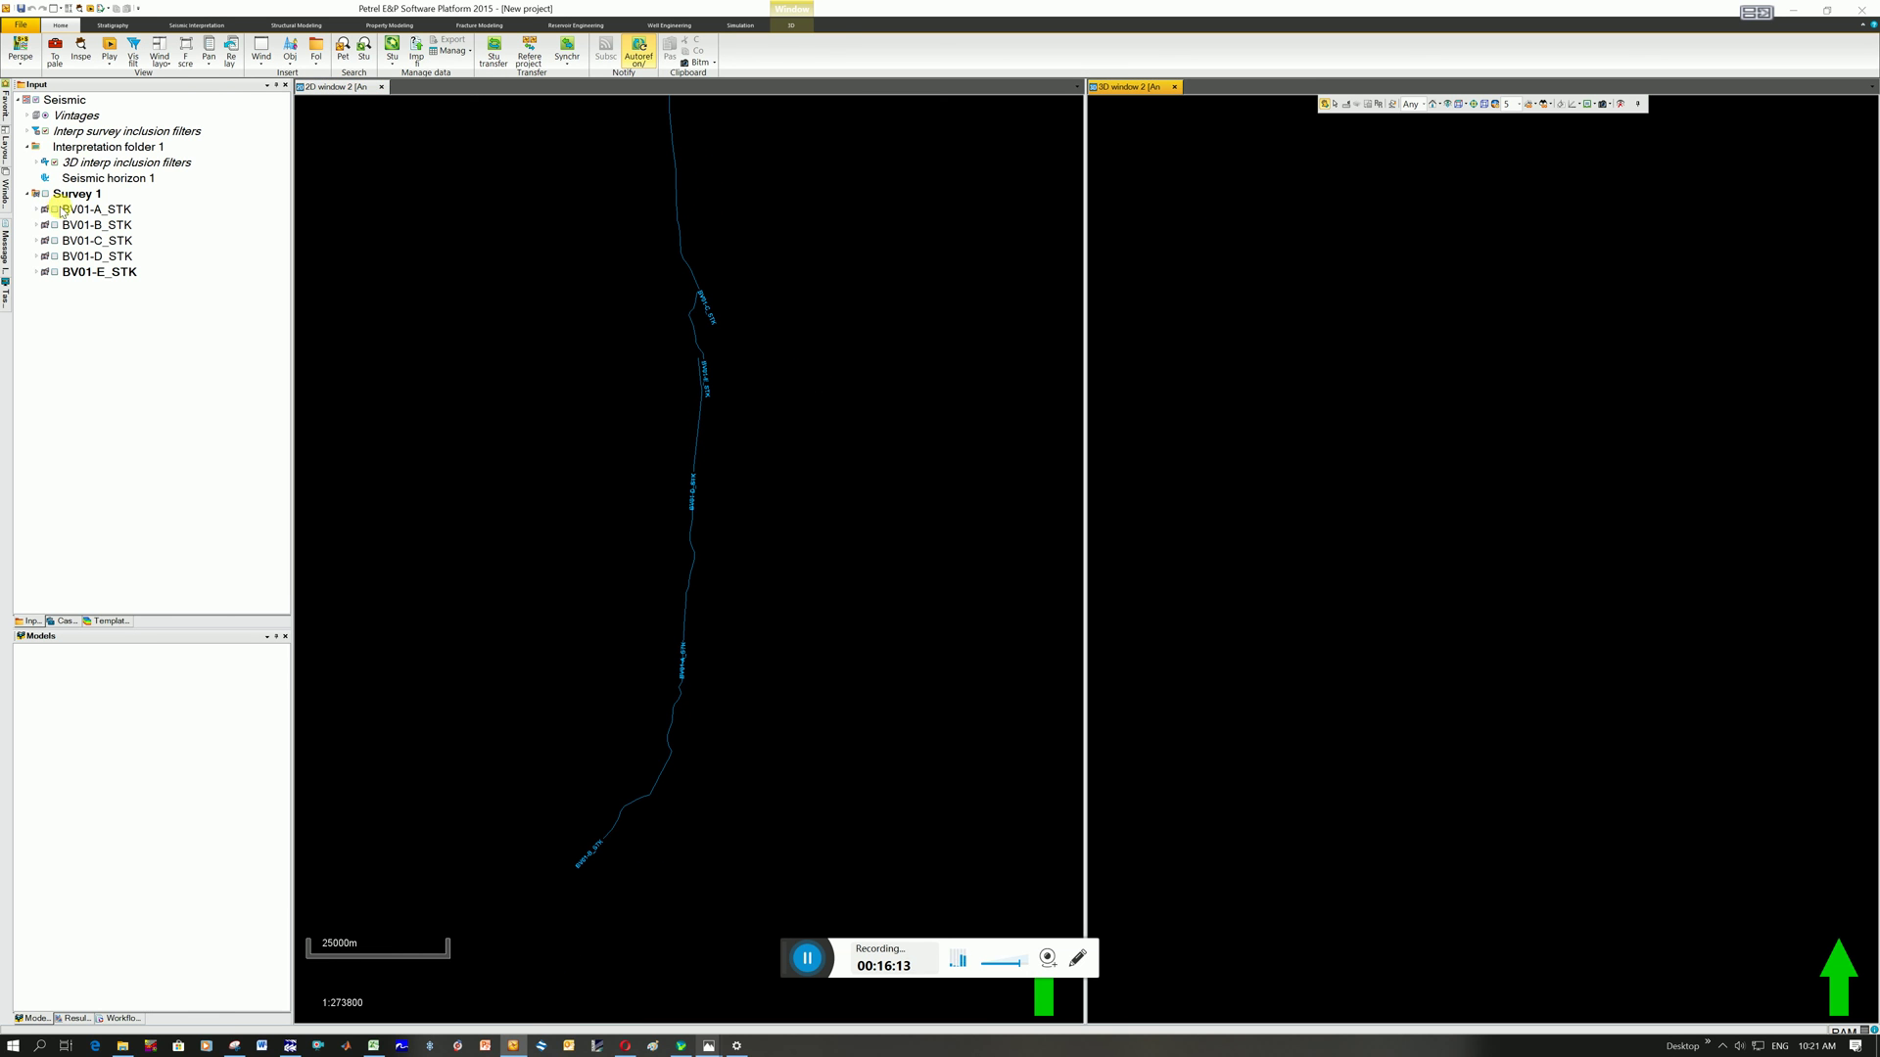
{"action": "left_click", "coordinate": [55, 210]}
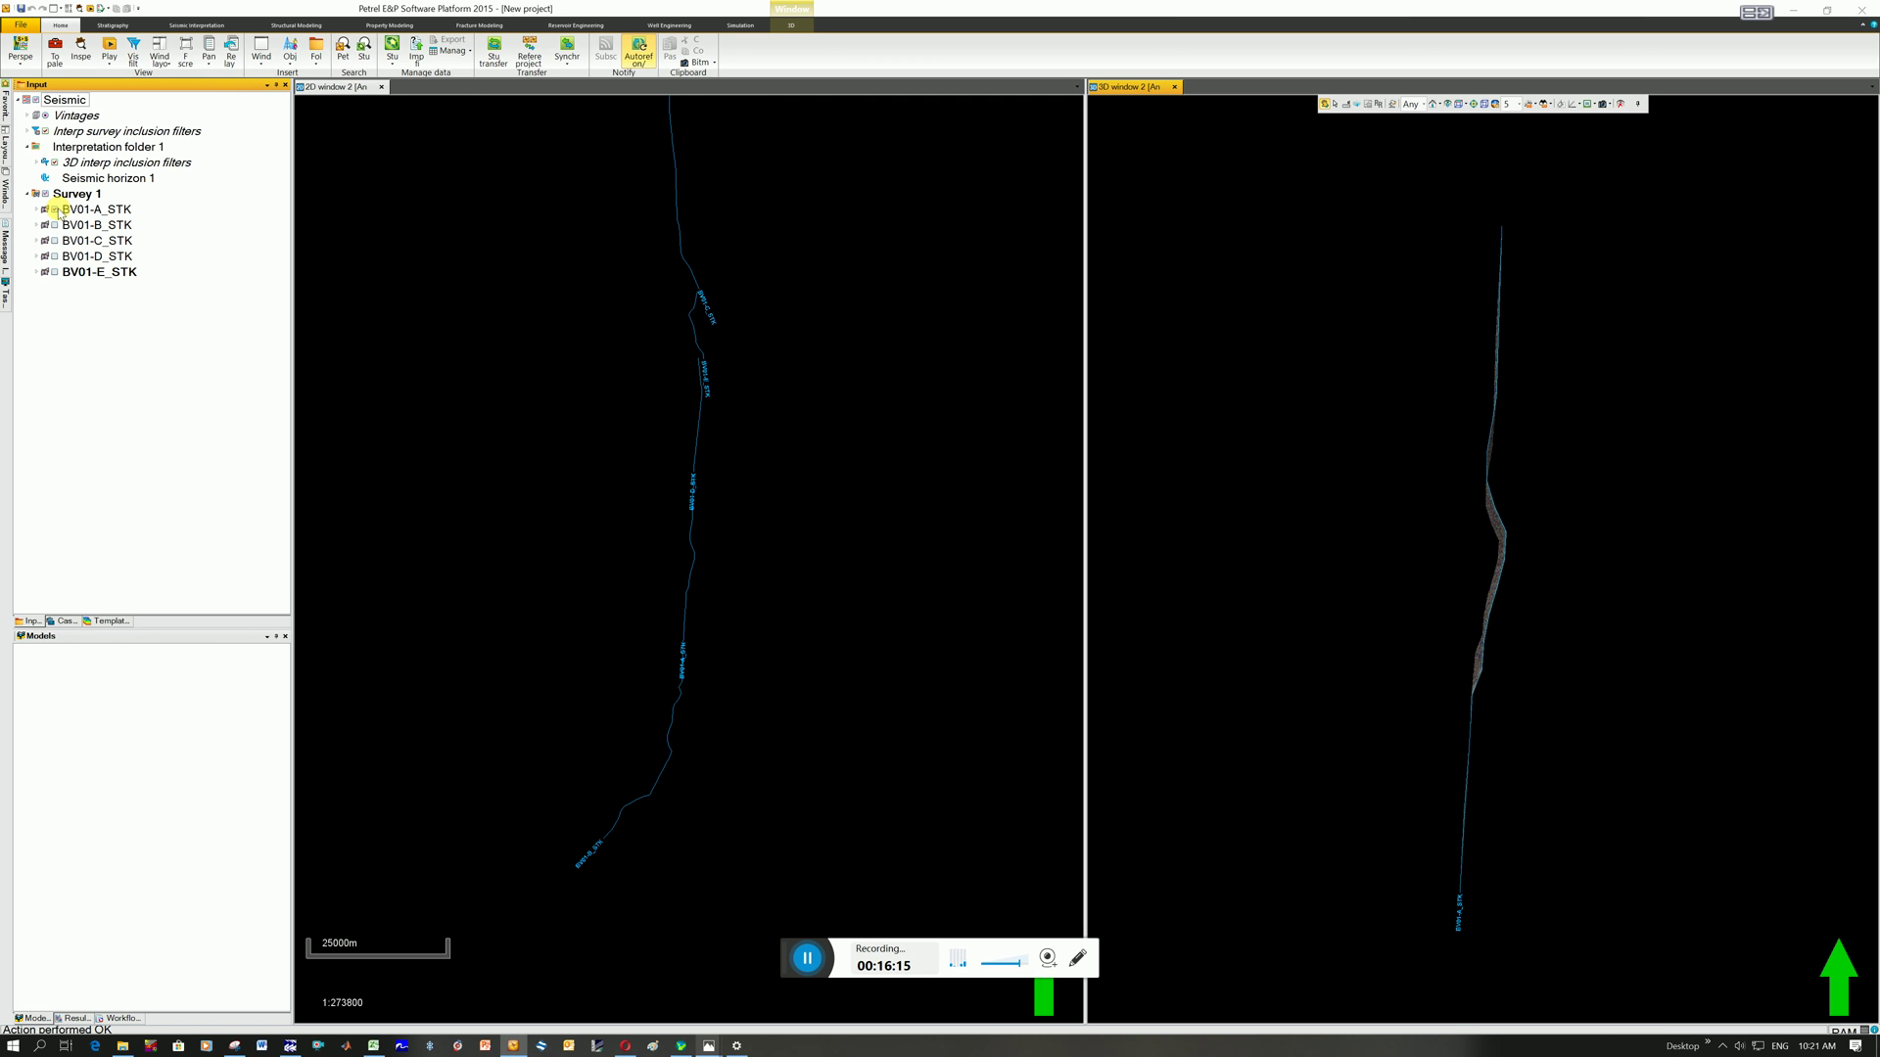
{"action": "left_click", "coordinate": [55, 225]}
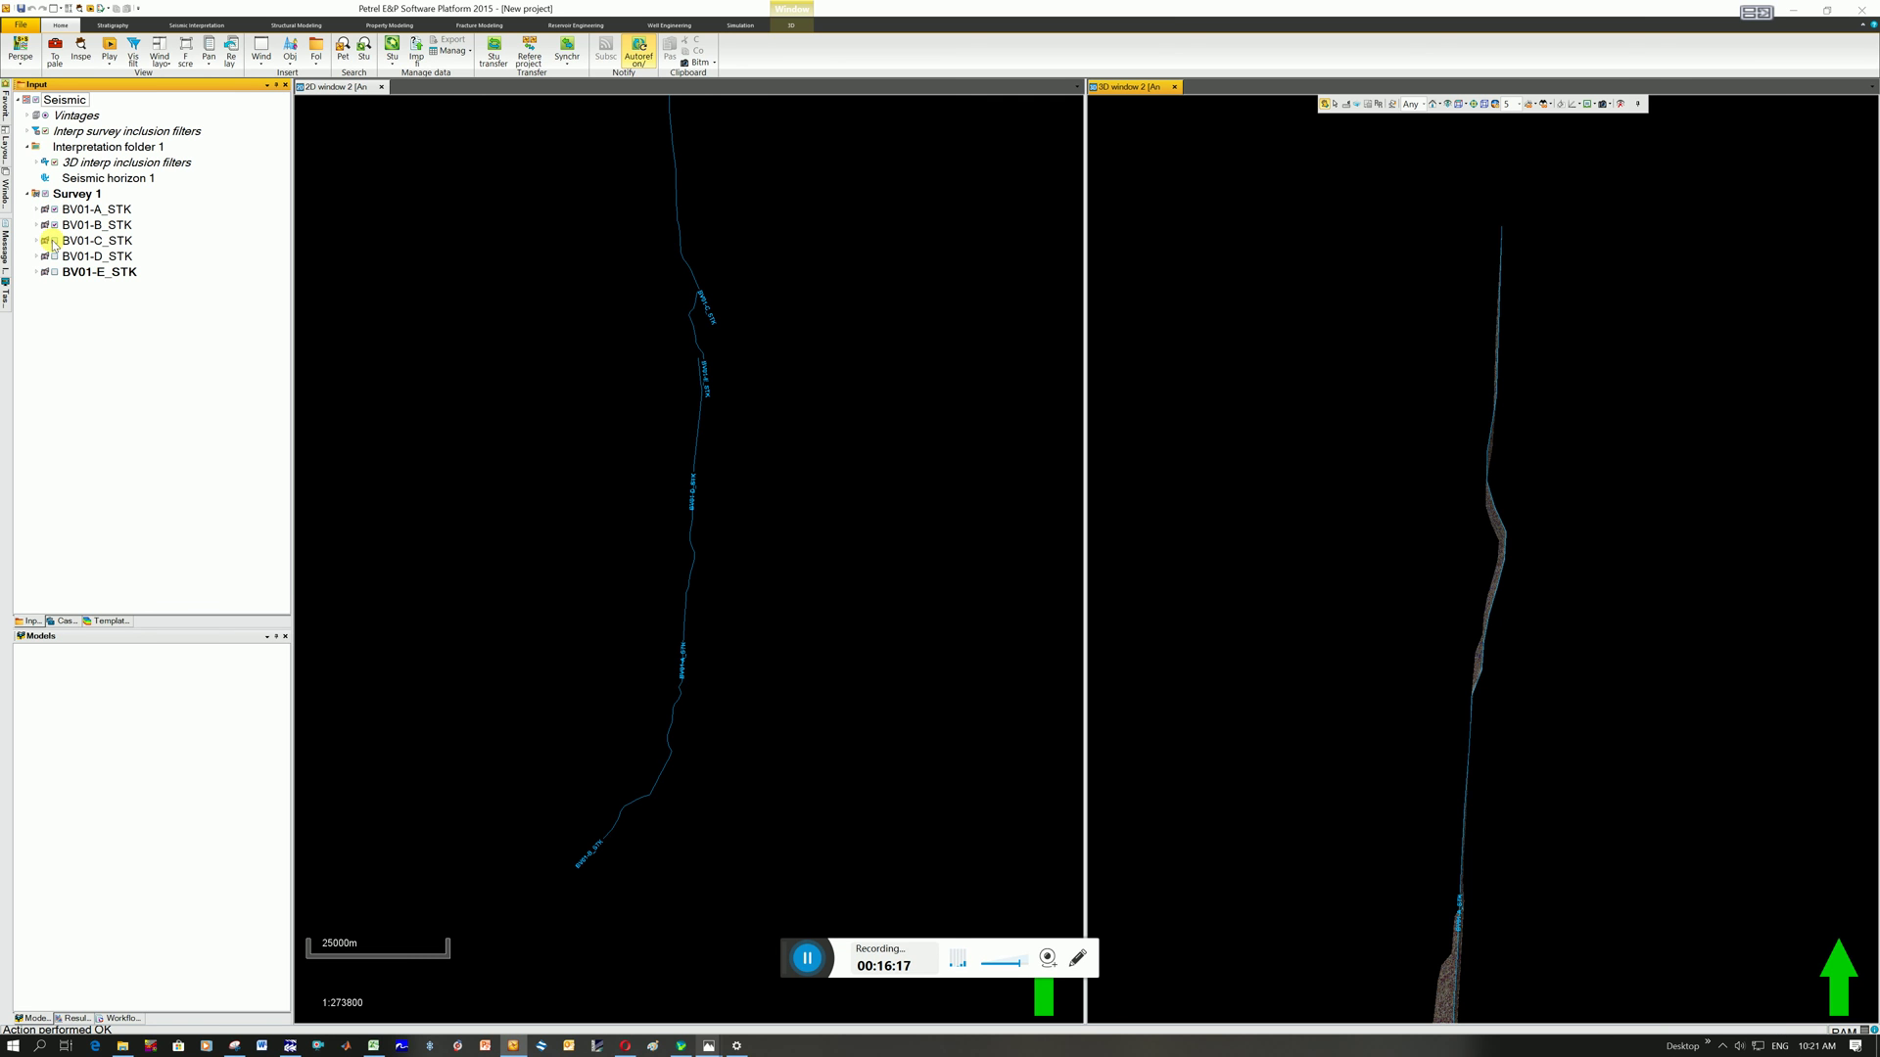
{"action": "left_click", "coordinate": [55, 256]}
{"action": "left_click", "coordinate": [55, 272]}
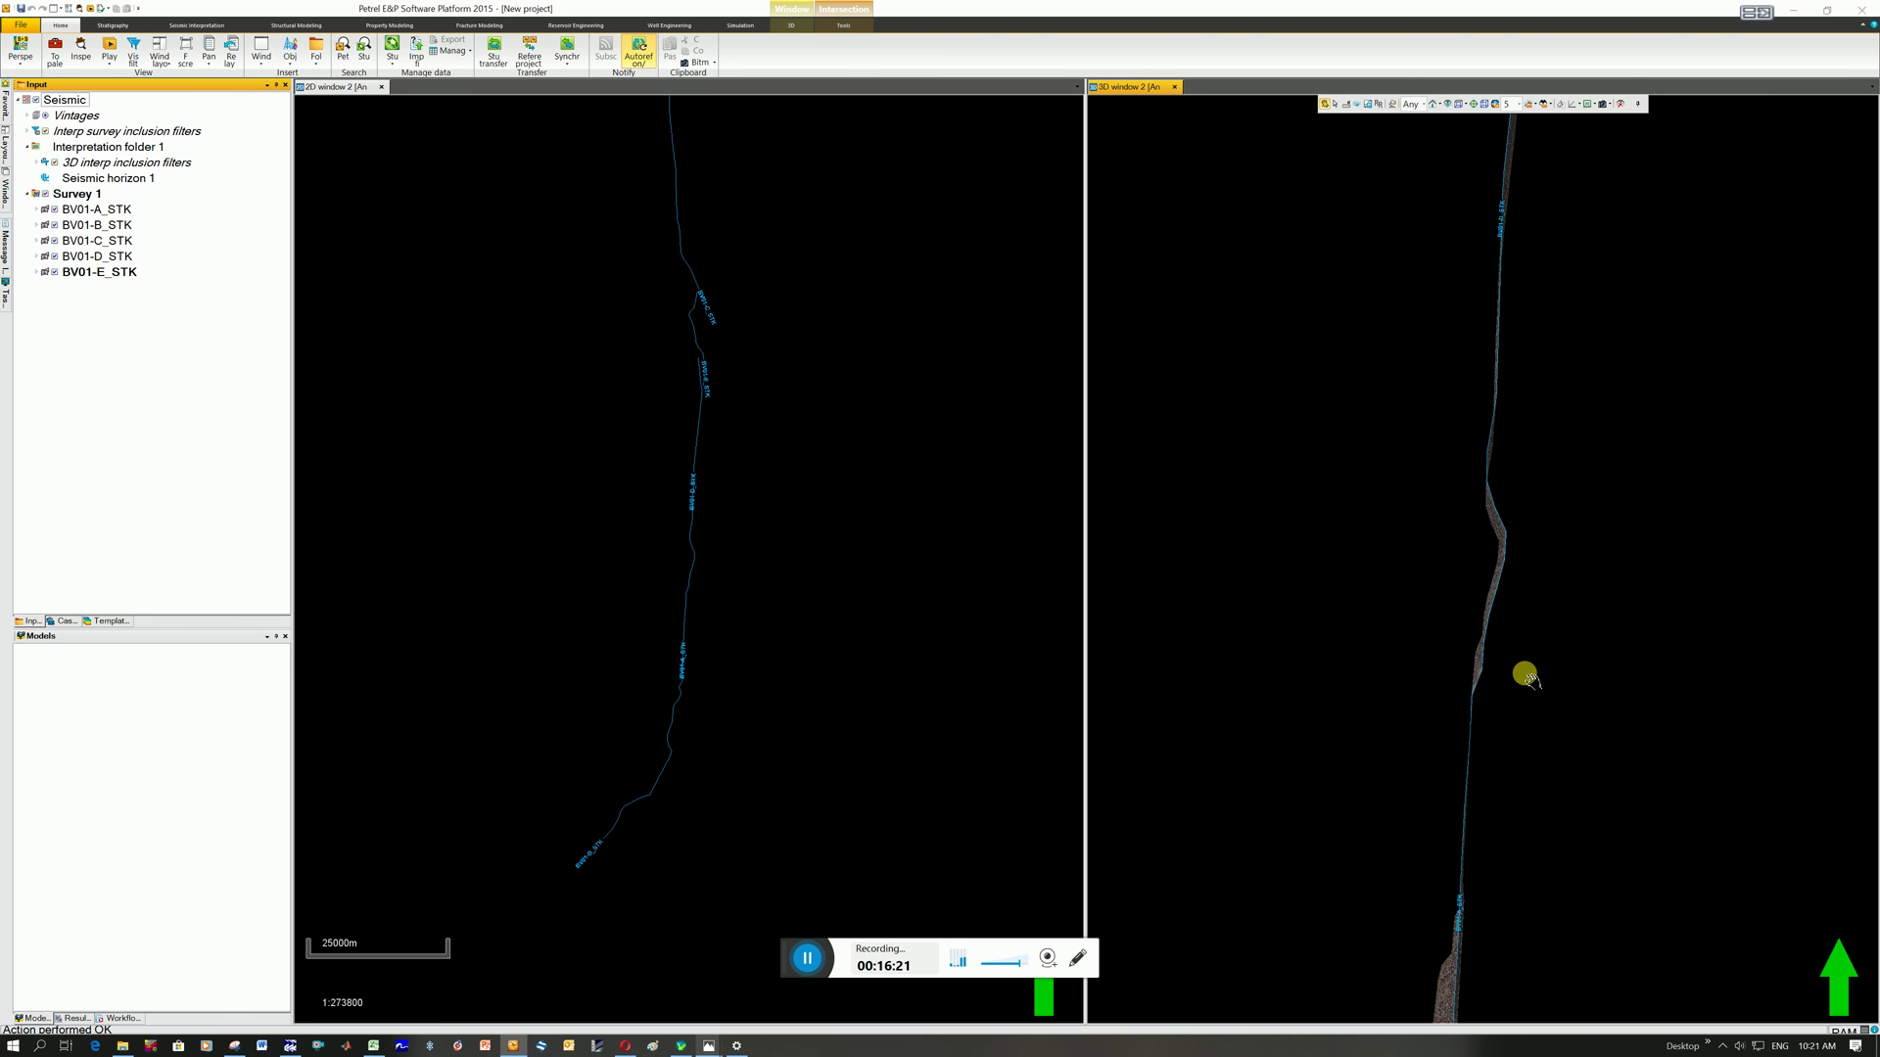
{"action": "left_click_drag", "start_coordinate": [1502, 650], "coordinate": [1276, 533]}
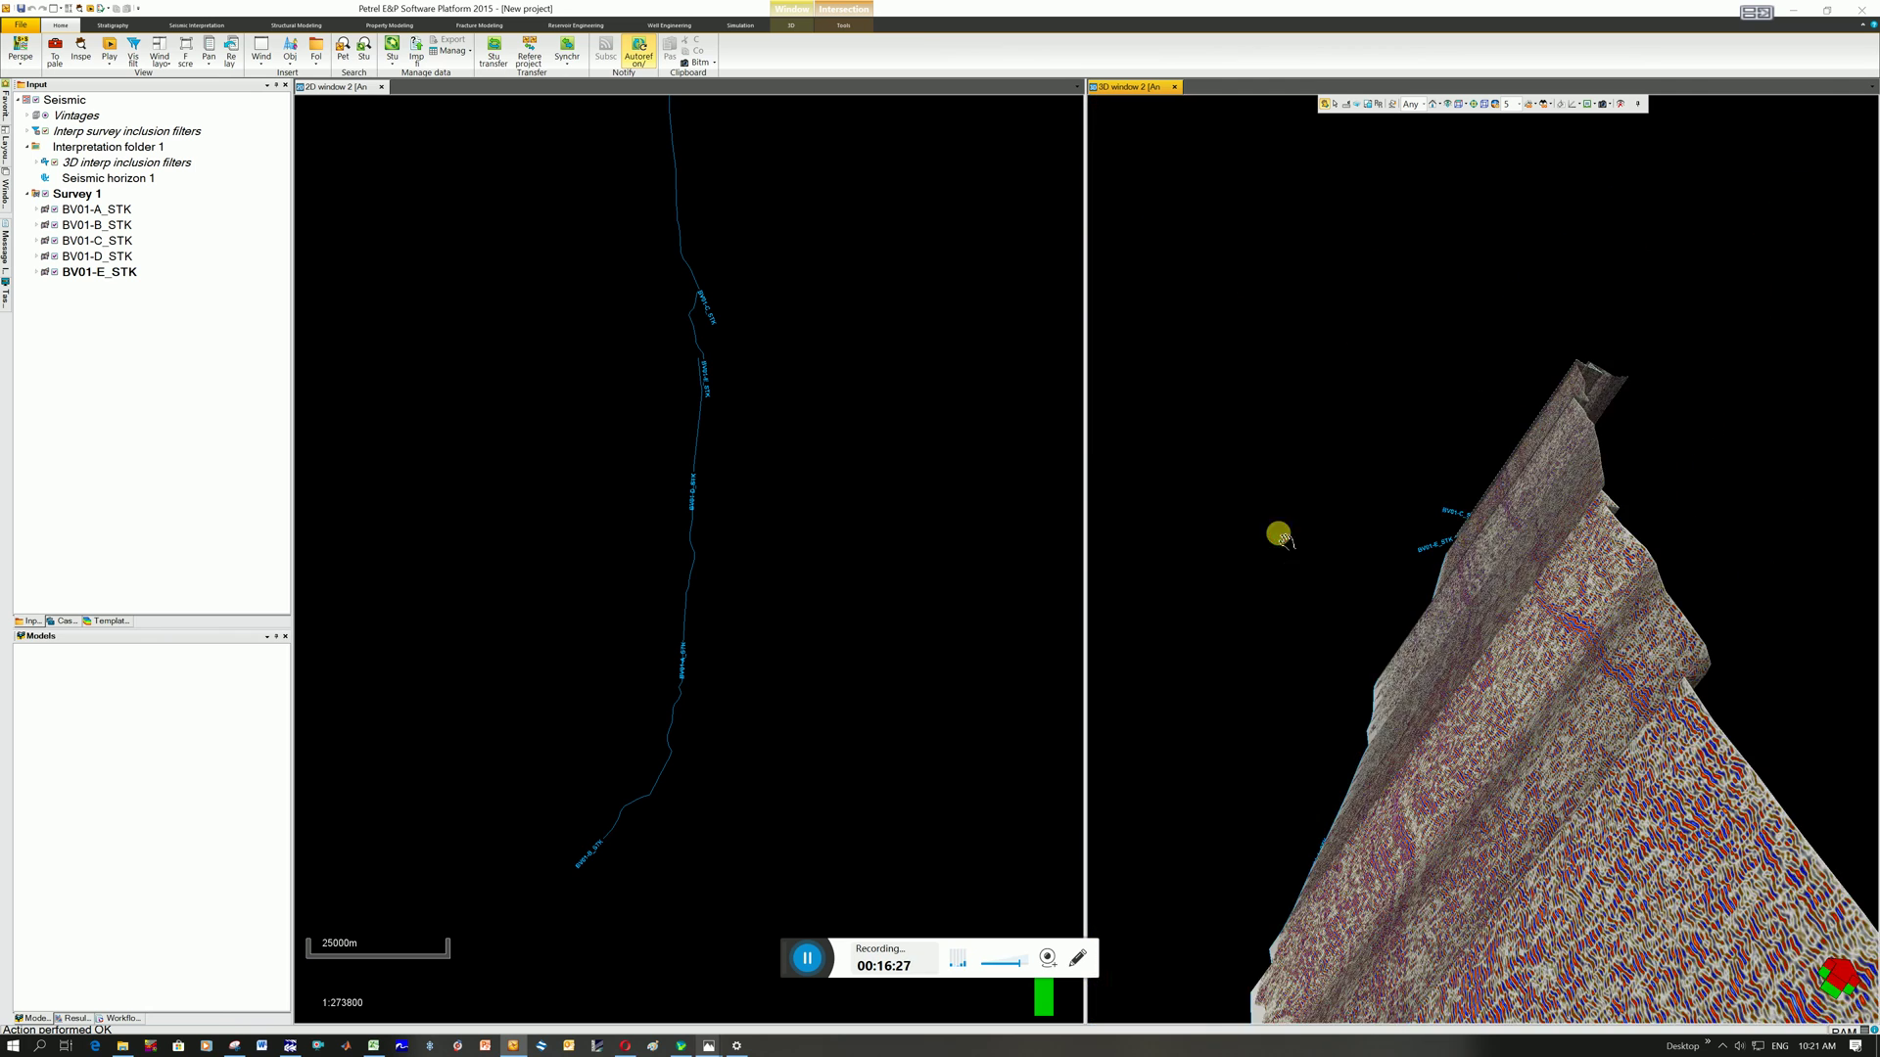
{"action": "left_click_drag", "start_coordinate": [1707, 861], "coordinate": [1584, 881]}
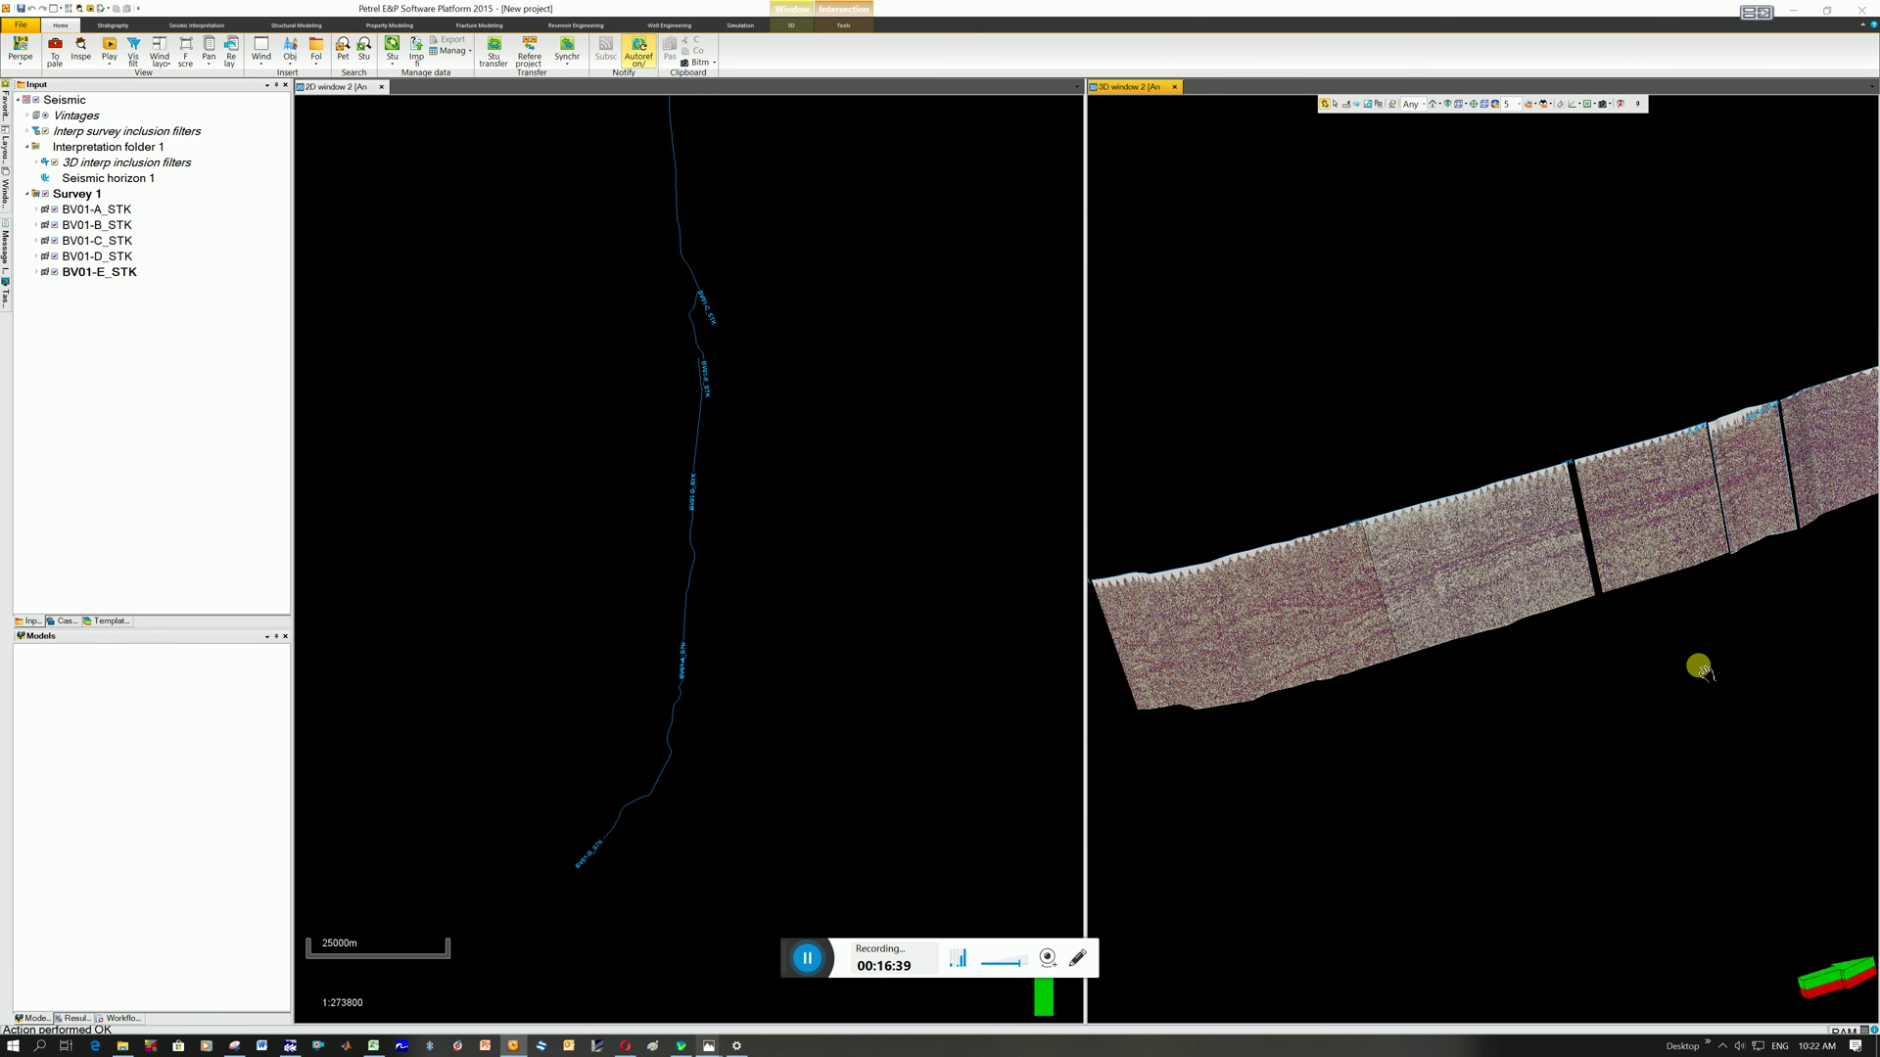
{"action": "scroll", "coordinate": [1410, 558], "scroll_direction": "up", "scroll_amount": 5}
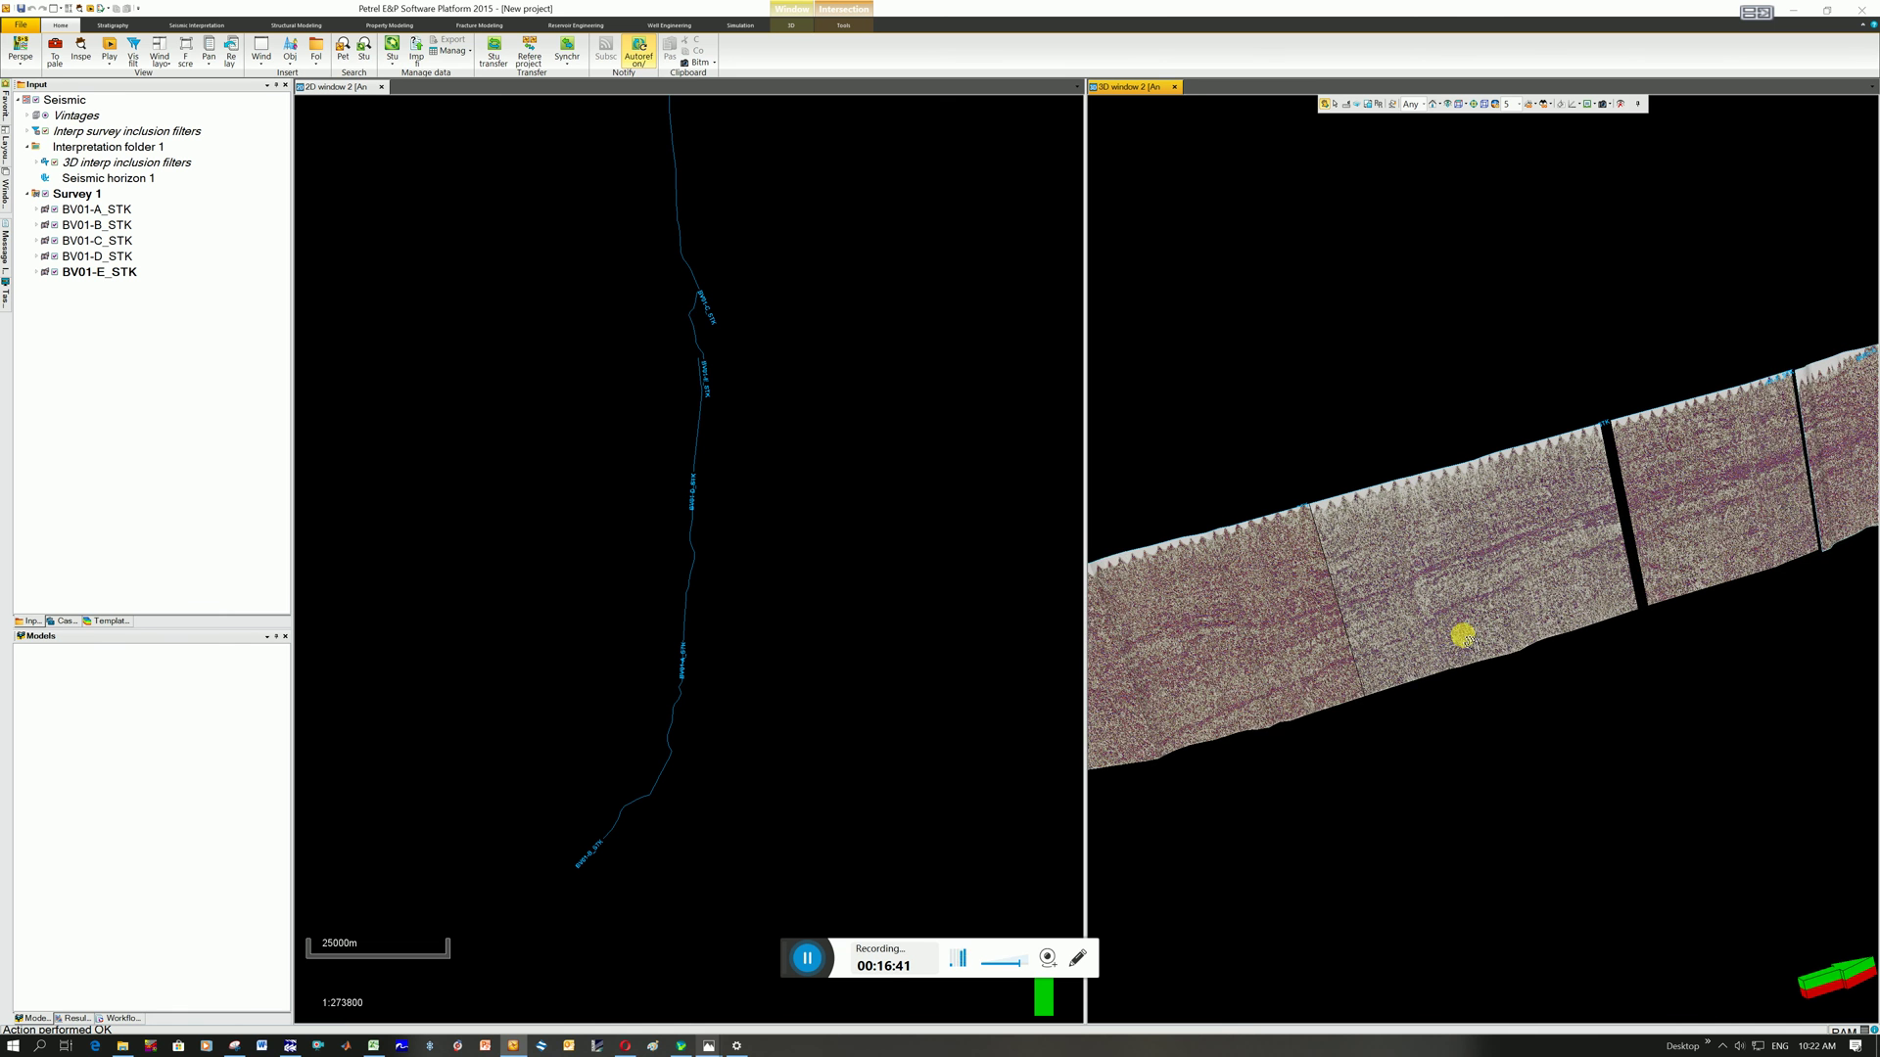
{"action": "scroll", "coordinate": [1480, 641], "scroll_direction": "up", "scroll_amount": 2}
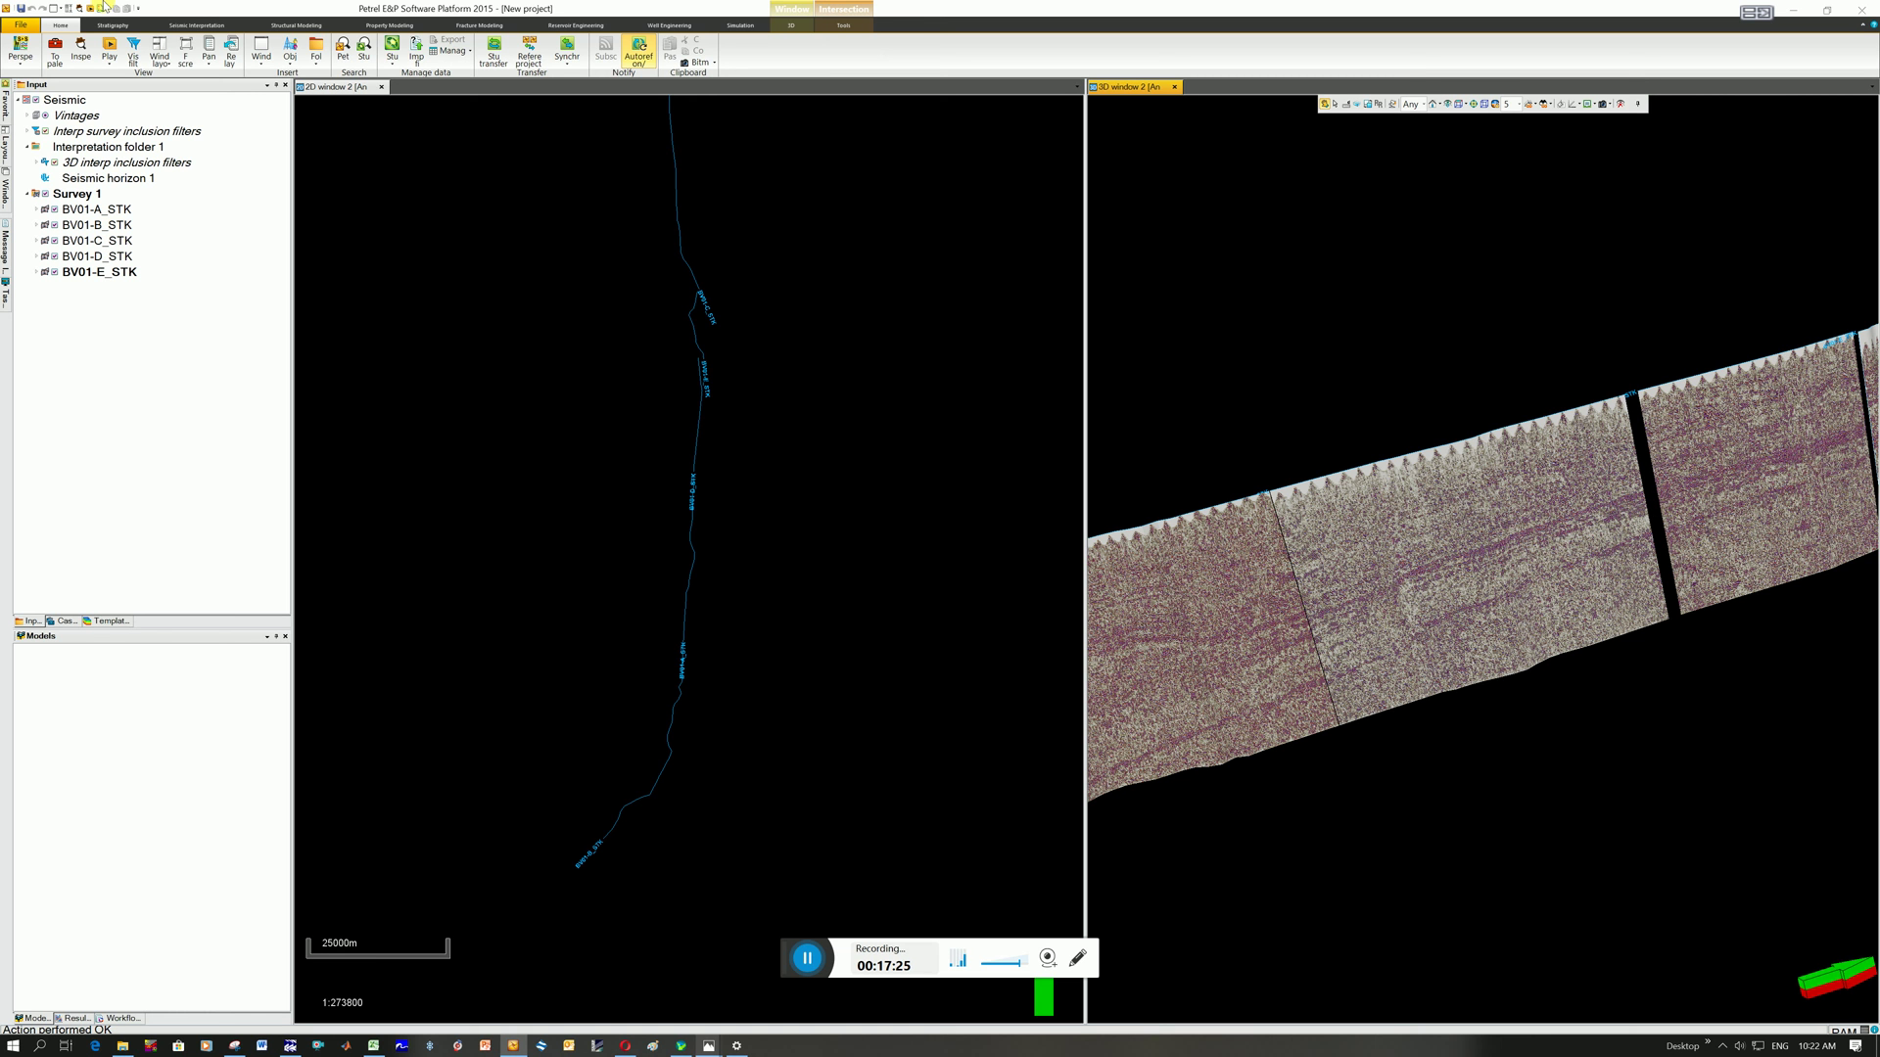
Step: Review the Survey 1 lines with their vintage, domain and type in an enlarged Survey manager, and close it
{"action": "left_click", "coordinate": [416, 64]}
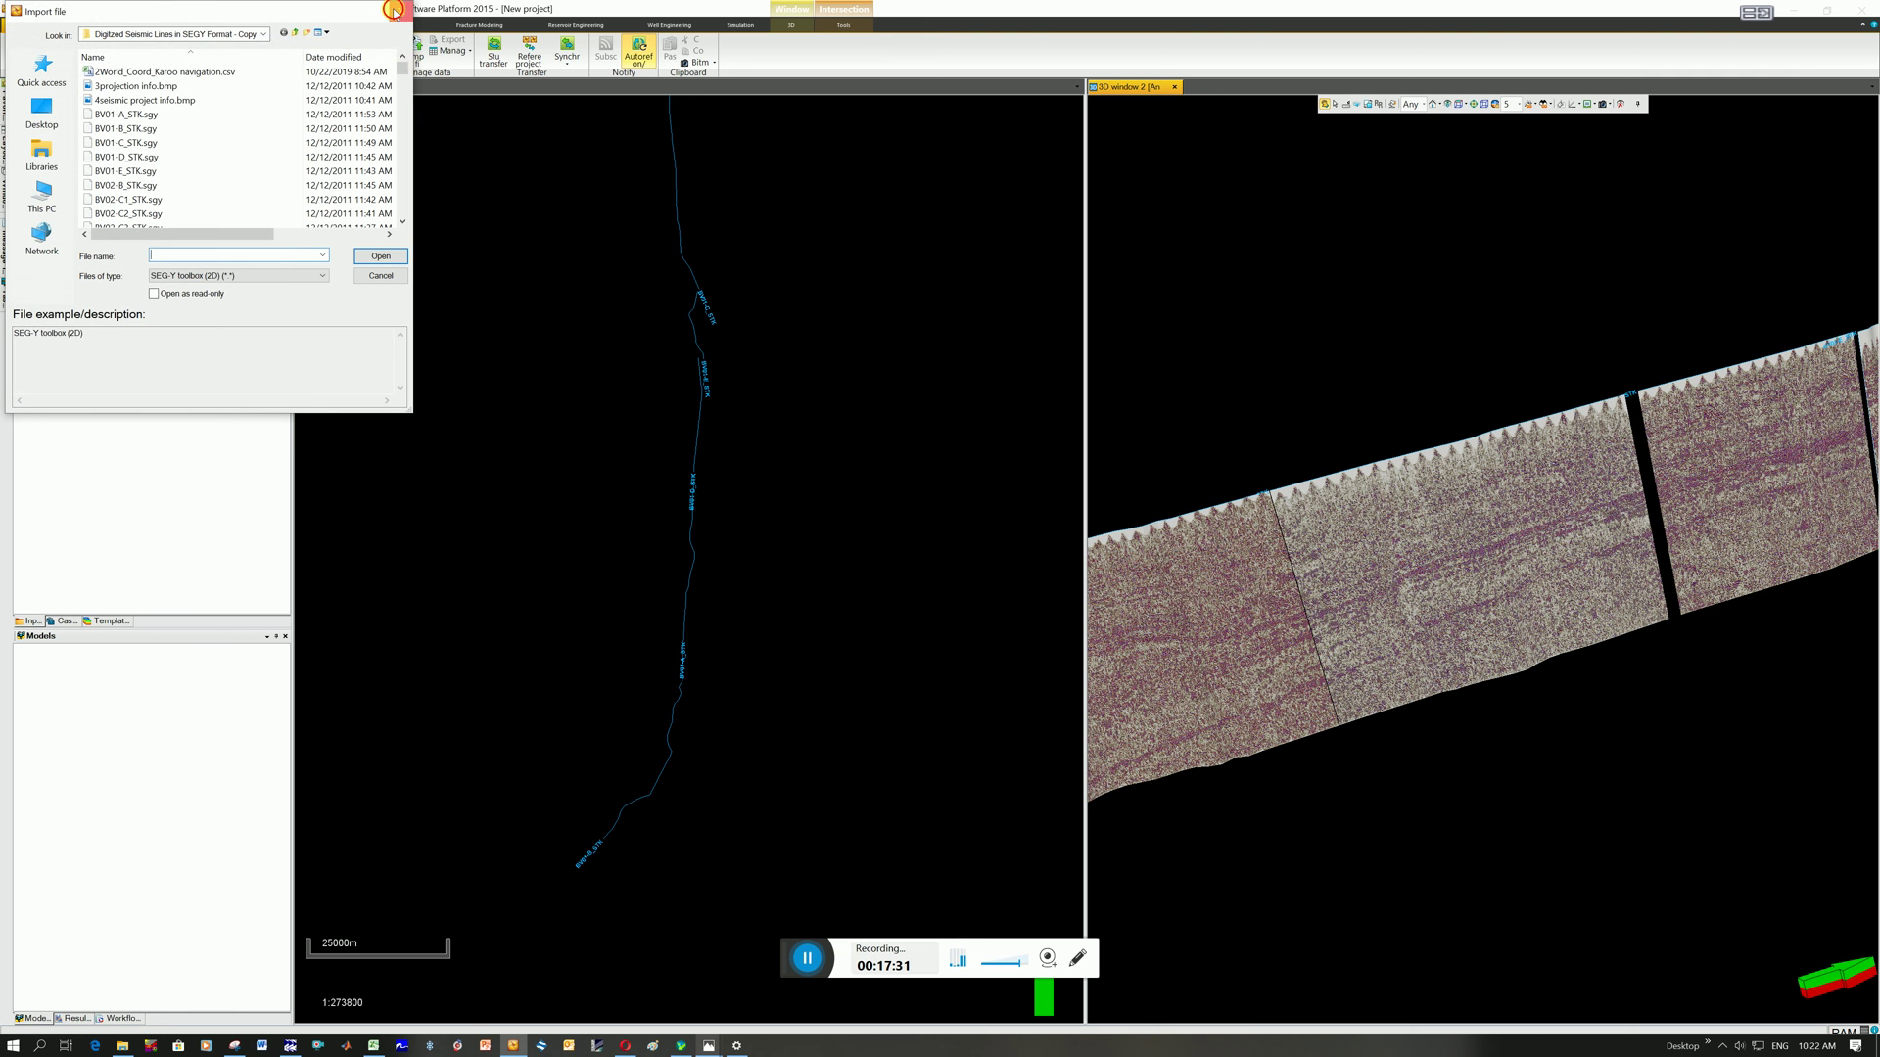
{"action": "left_click", "coordinate": [394, 12]}
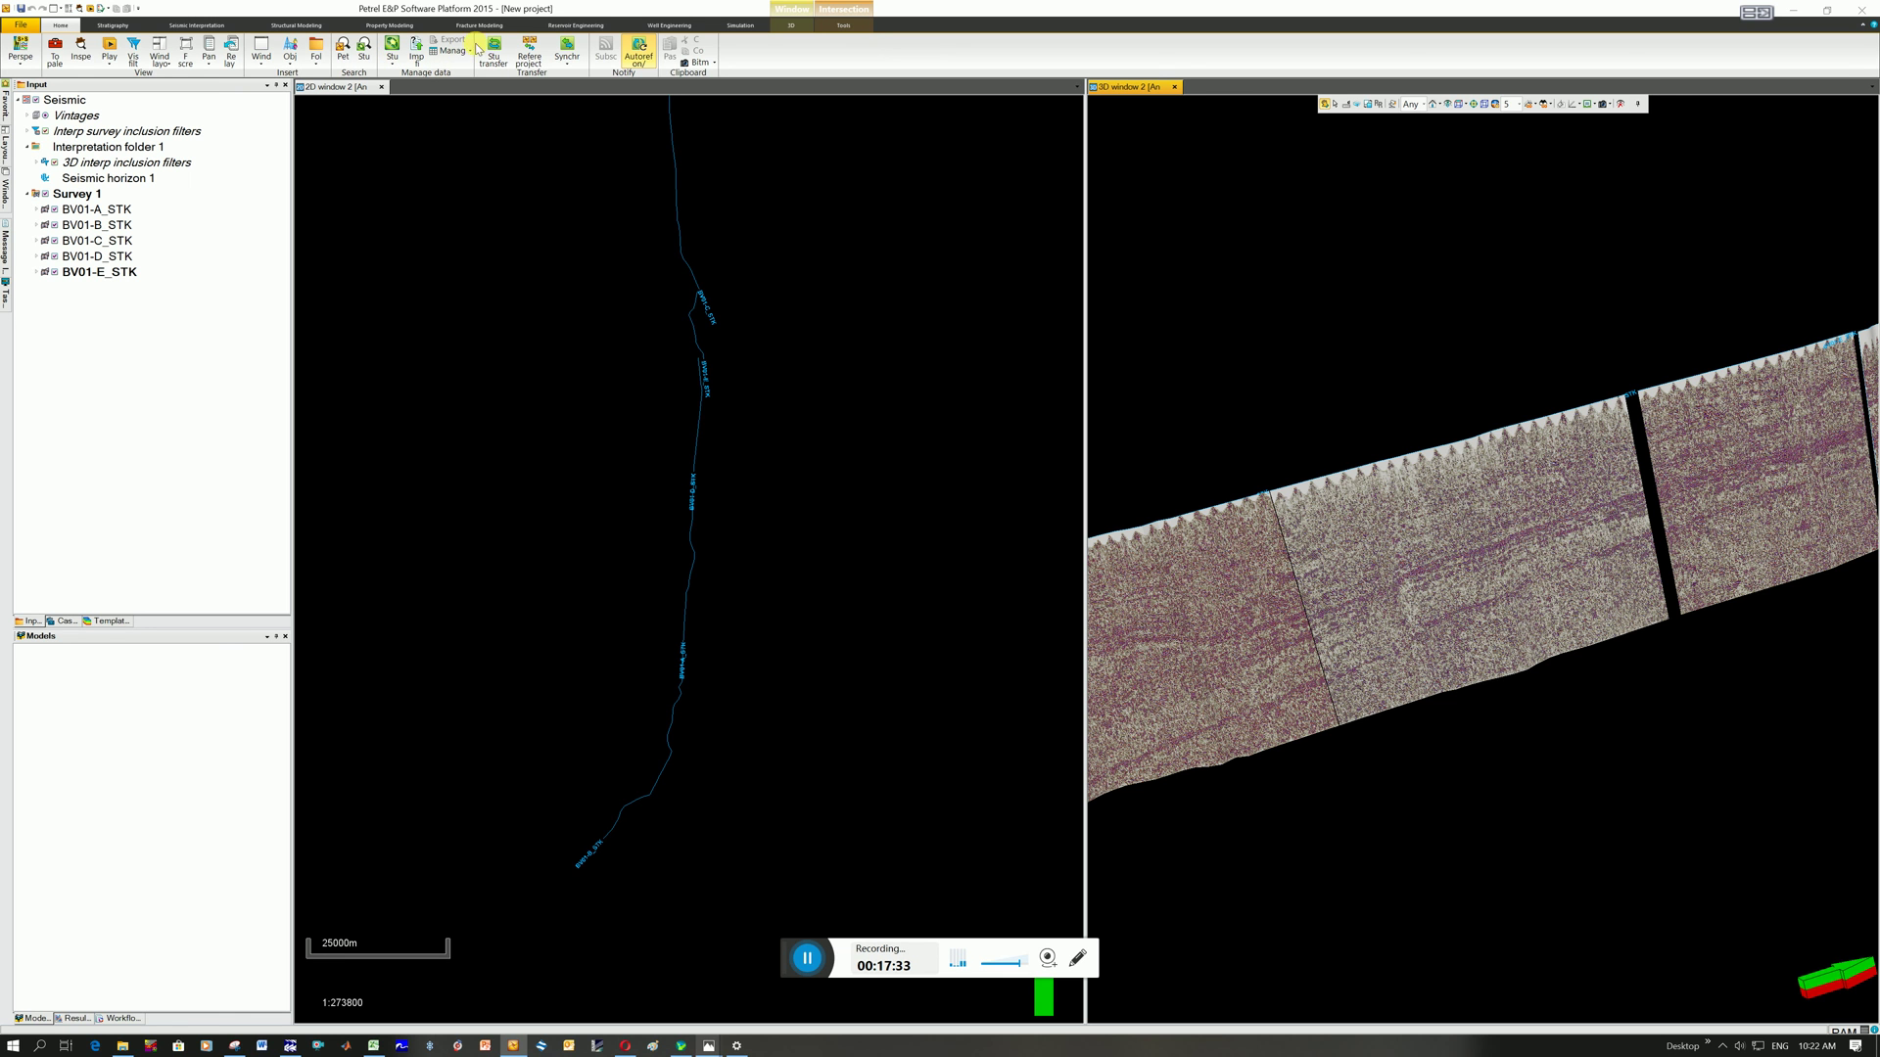
{"action": "left_click", "coordinate": [468, 56]}
{"action": "left_click", "coordinate": [471, 55]}
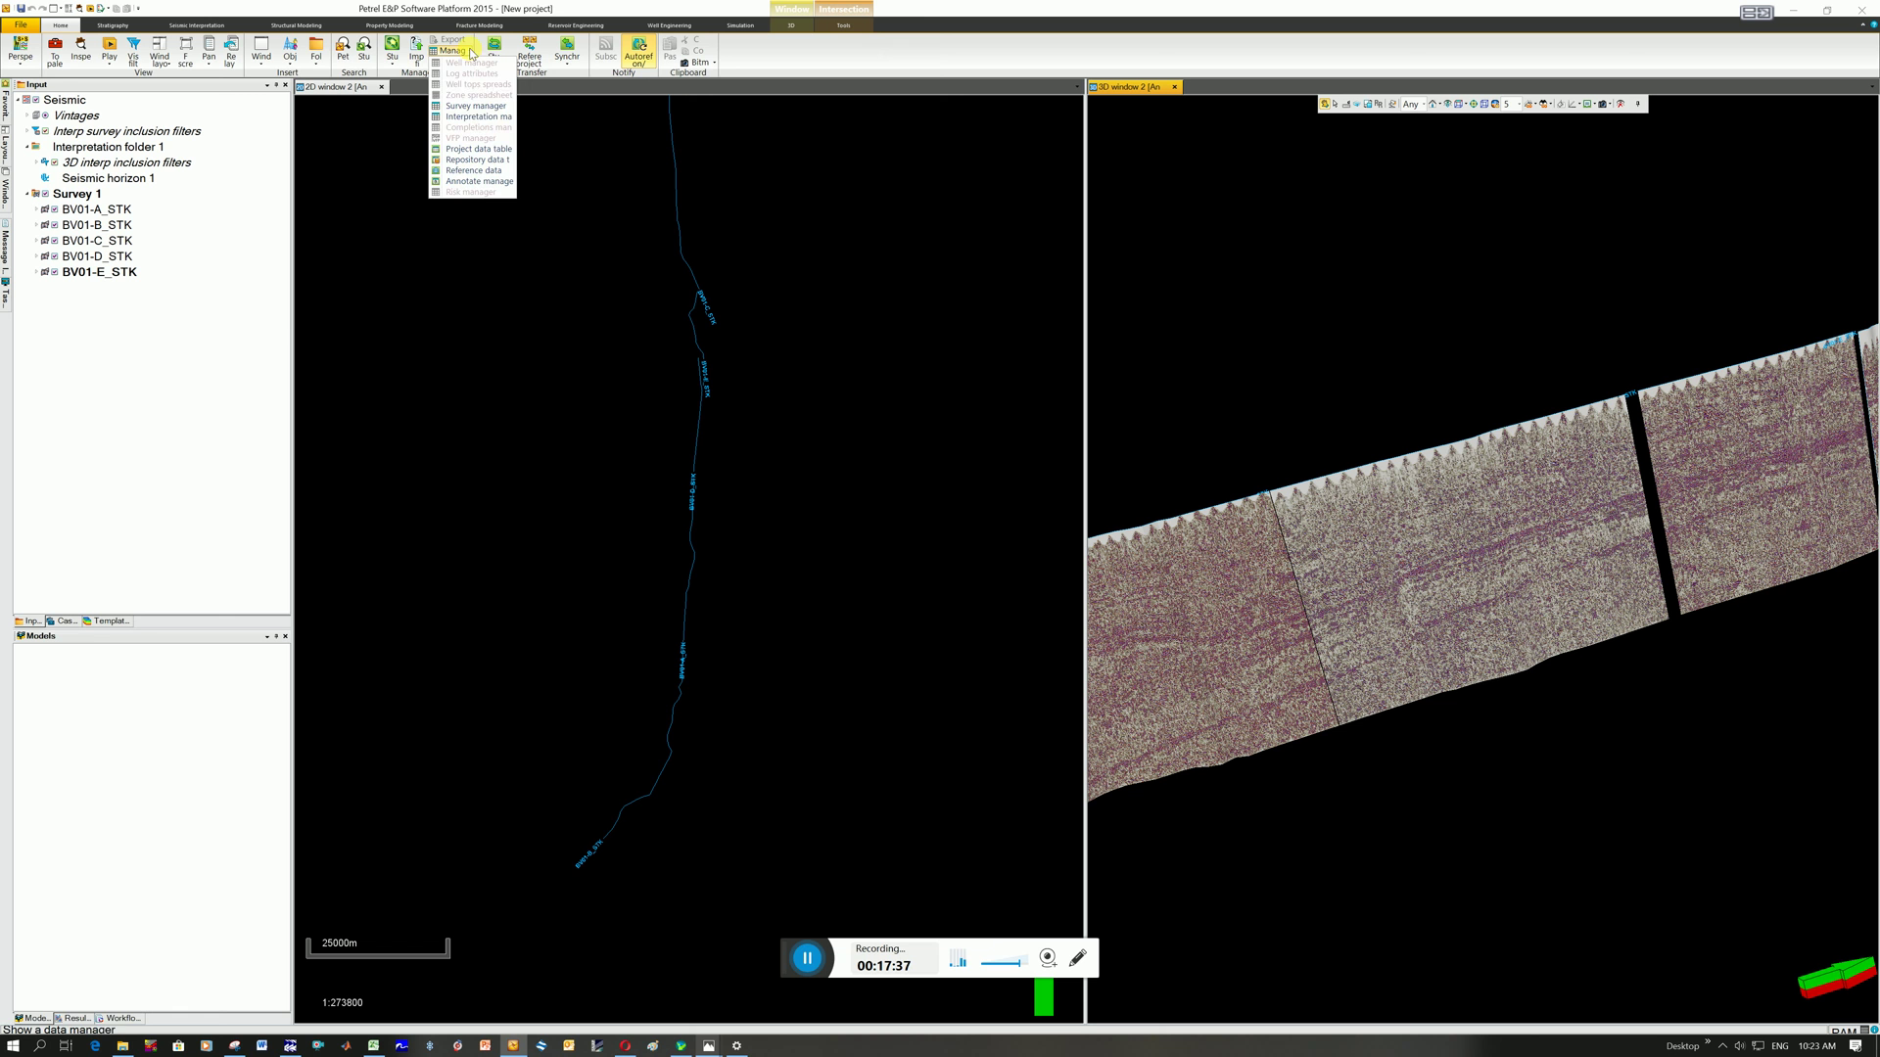
{"action": "left_click", "coordinate": [477, 105]}
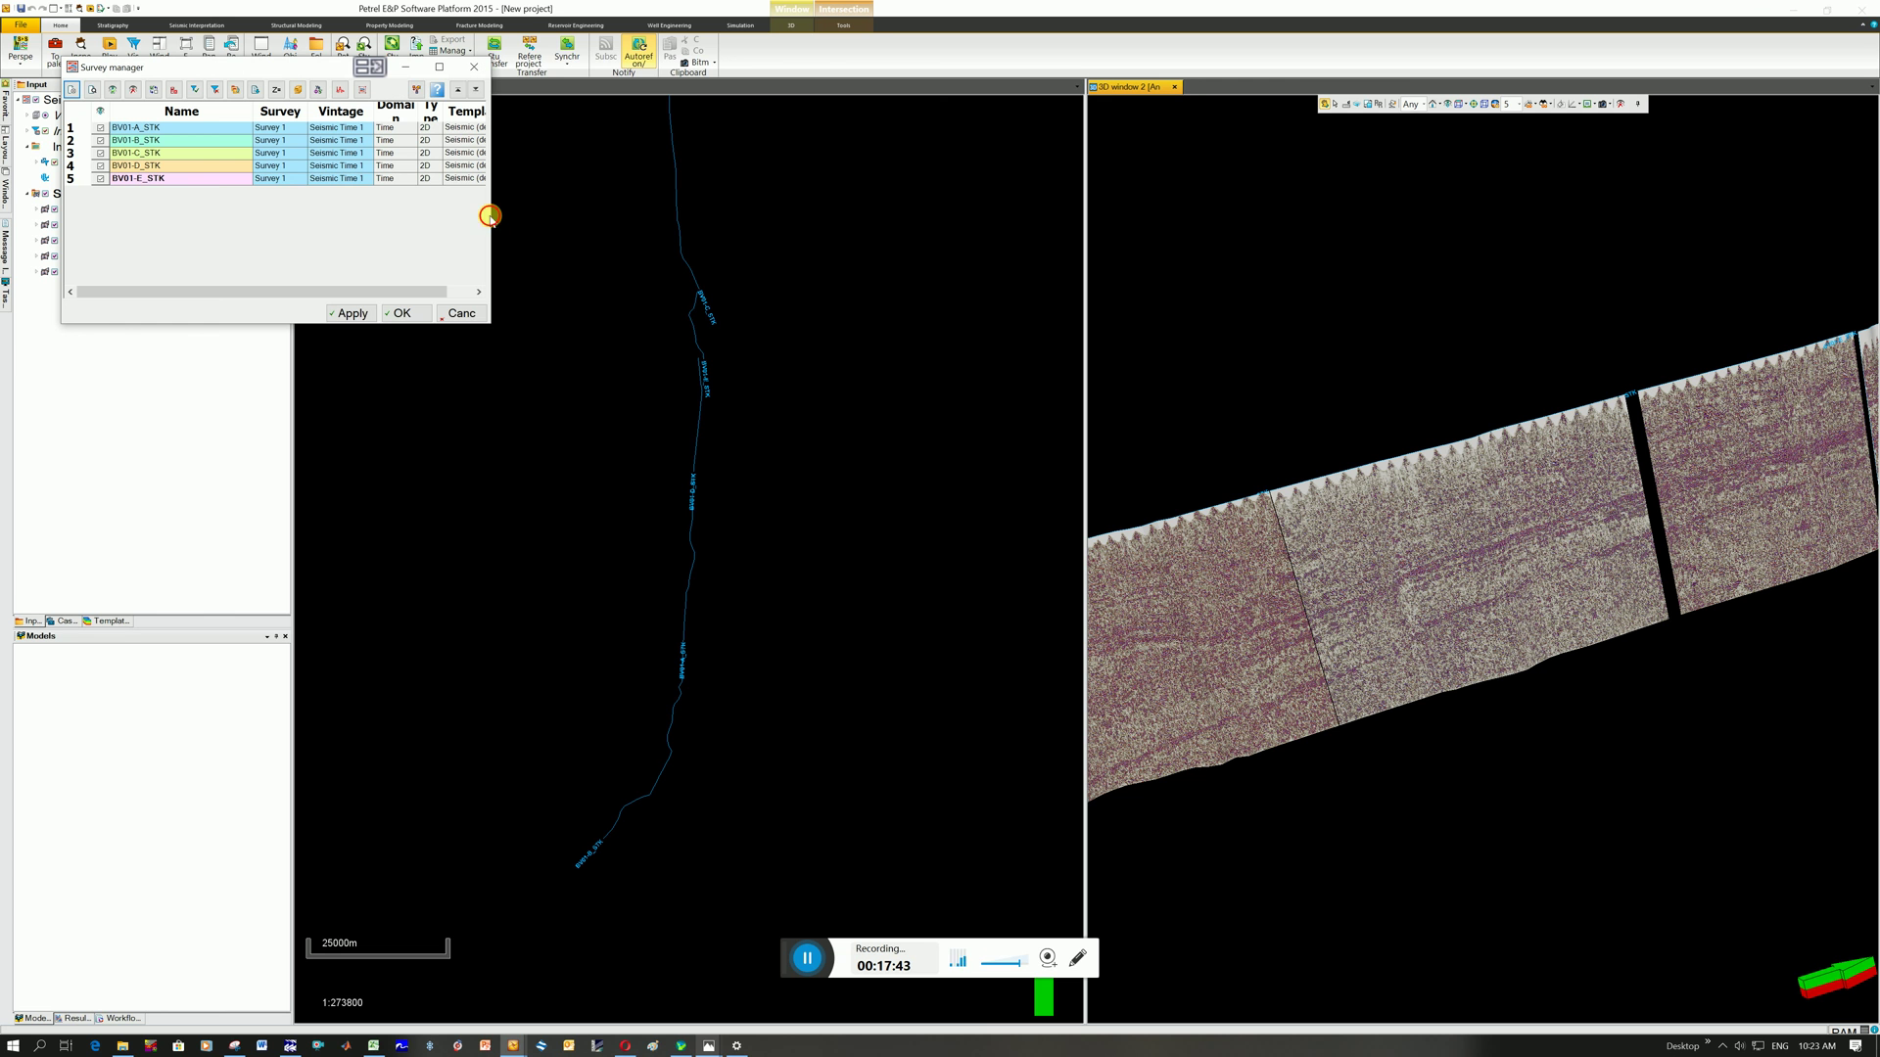
{"action": "left_click_drag", "start_coordinate": [501, 222], "coordinate": [816, 249]}
{"action": "left_click", "coordinate": [801, 70]}
Step: Examine the seismic sections of Survey 1 and the joins between neighbouring lines in the 3D window
{"action": "left_click_drag", "start_coordinate": [1859, 739], "coordinate": [1707, 620]}
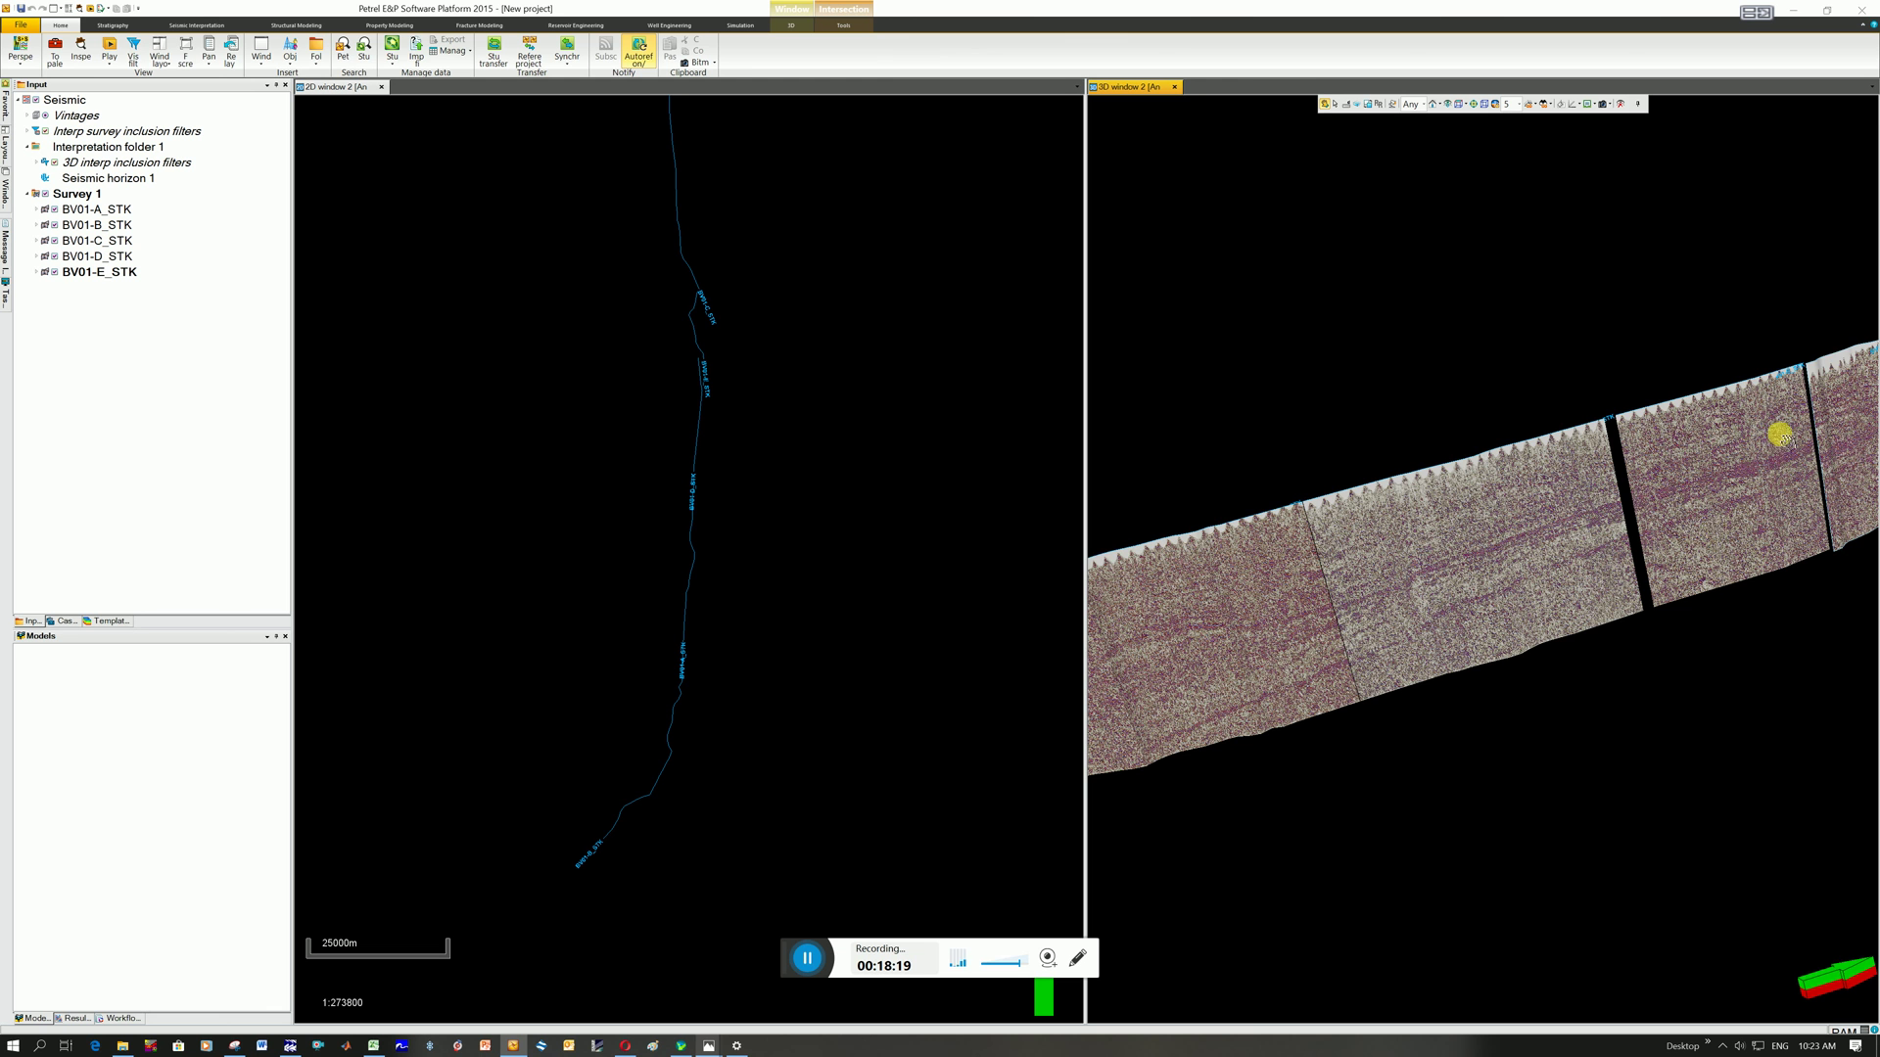
{"action": "left_click_drag", "start_coordinate": [1681, 455], "coordinate": [1763, 432]}
{"action": "left_click_drag", "start_coordinate": [1603, 497], "coordinate": [1201, 566]}
{"action": "left_click_drag", "start_coordinate": [1694, 444], "coordinate": [1744, 483]}
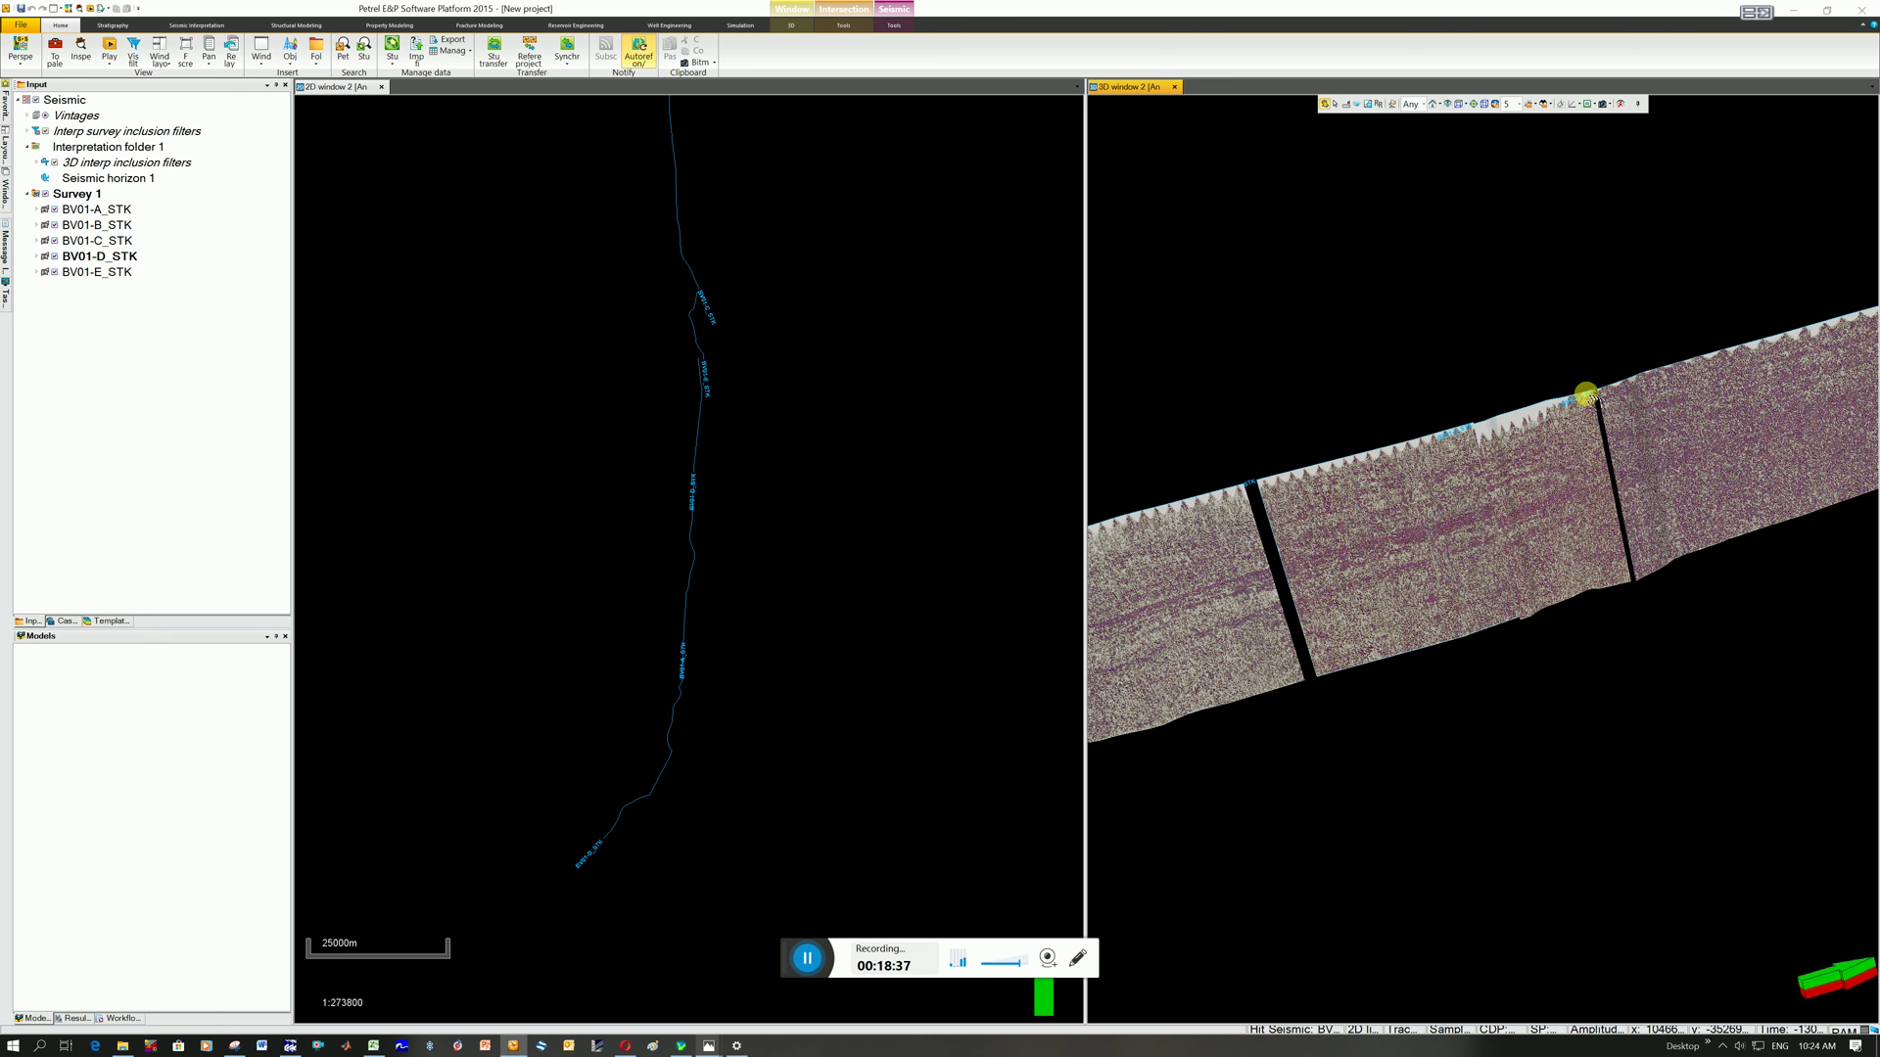
{"action": "scroll", "coordinate": [1479, 417], "scroll_direction": "up", "scroll_amount": 3}
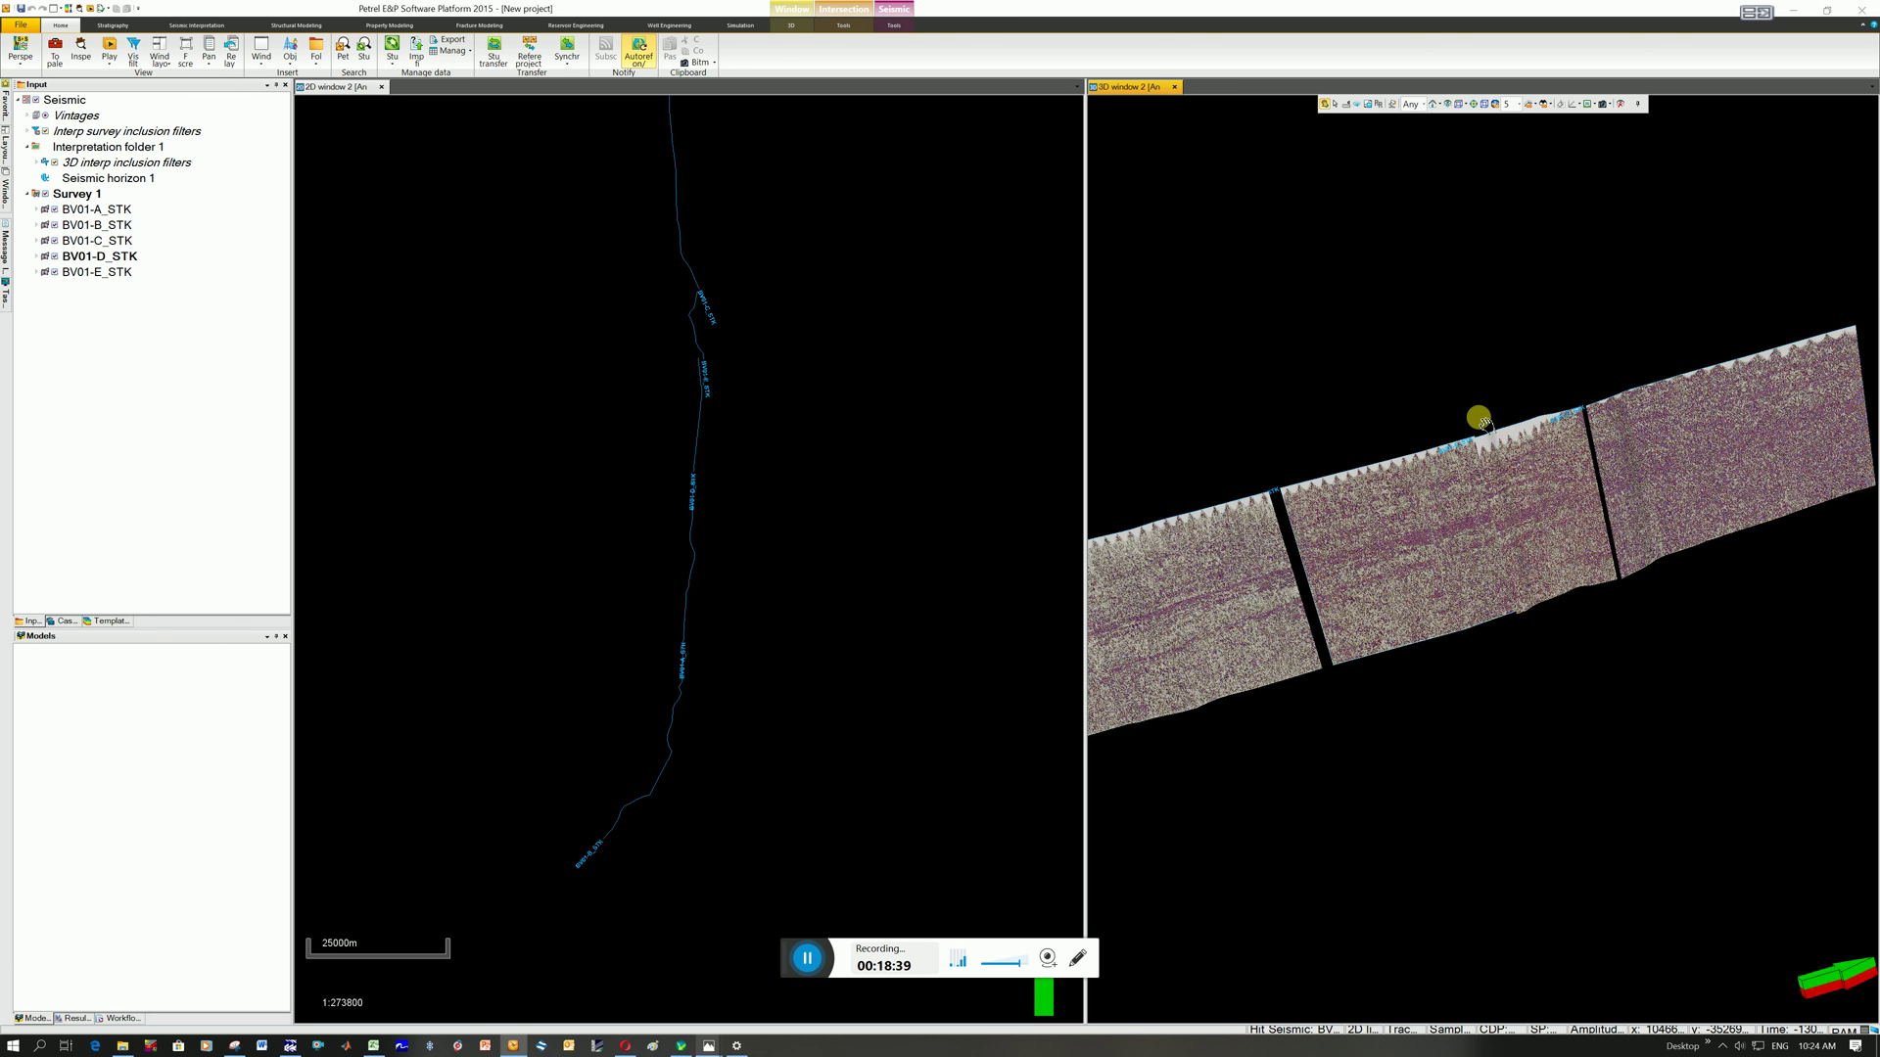
{"action": "scroll", "coordinate": [1484, 436], "scroll_direction": "up", "scroll_amount": 5}
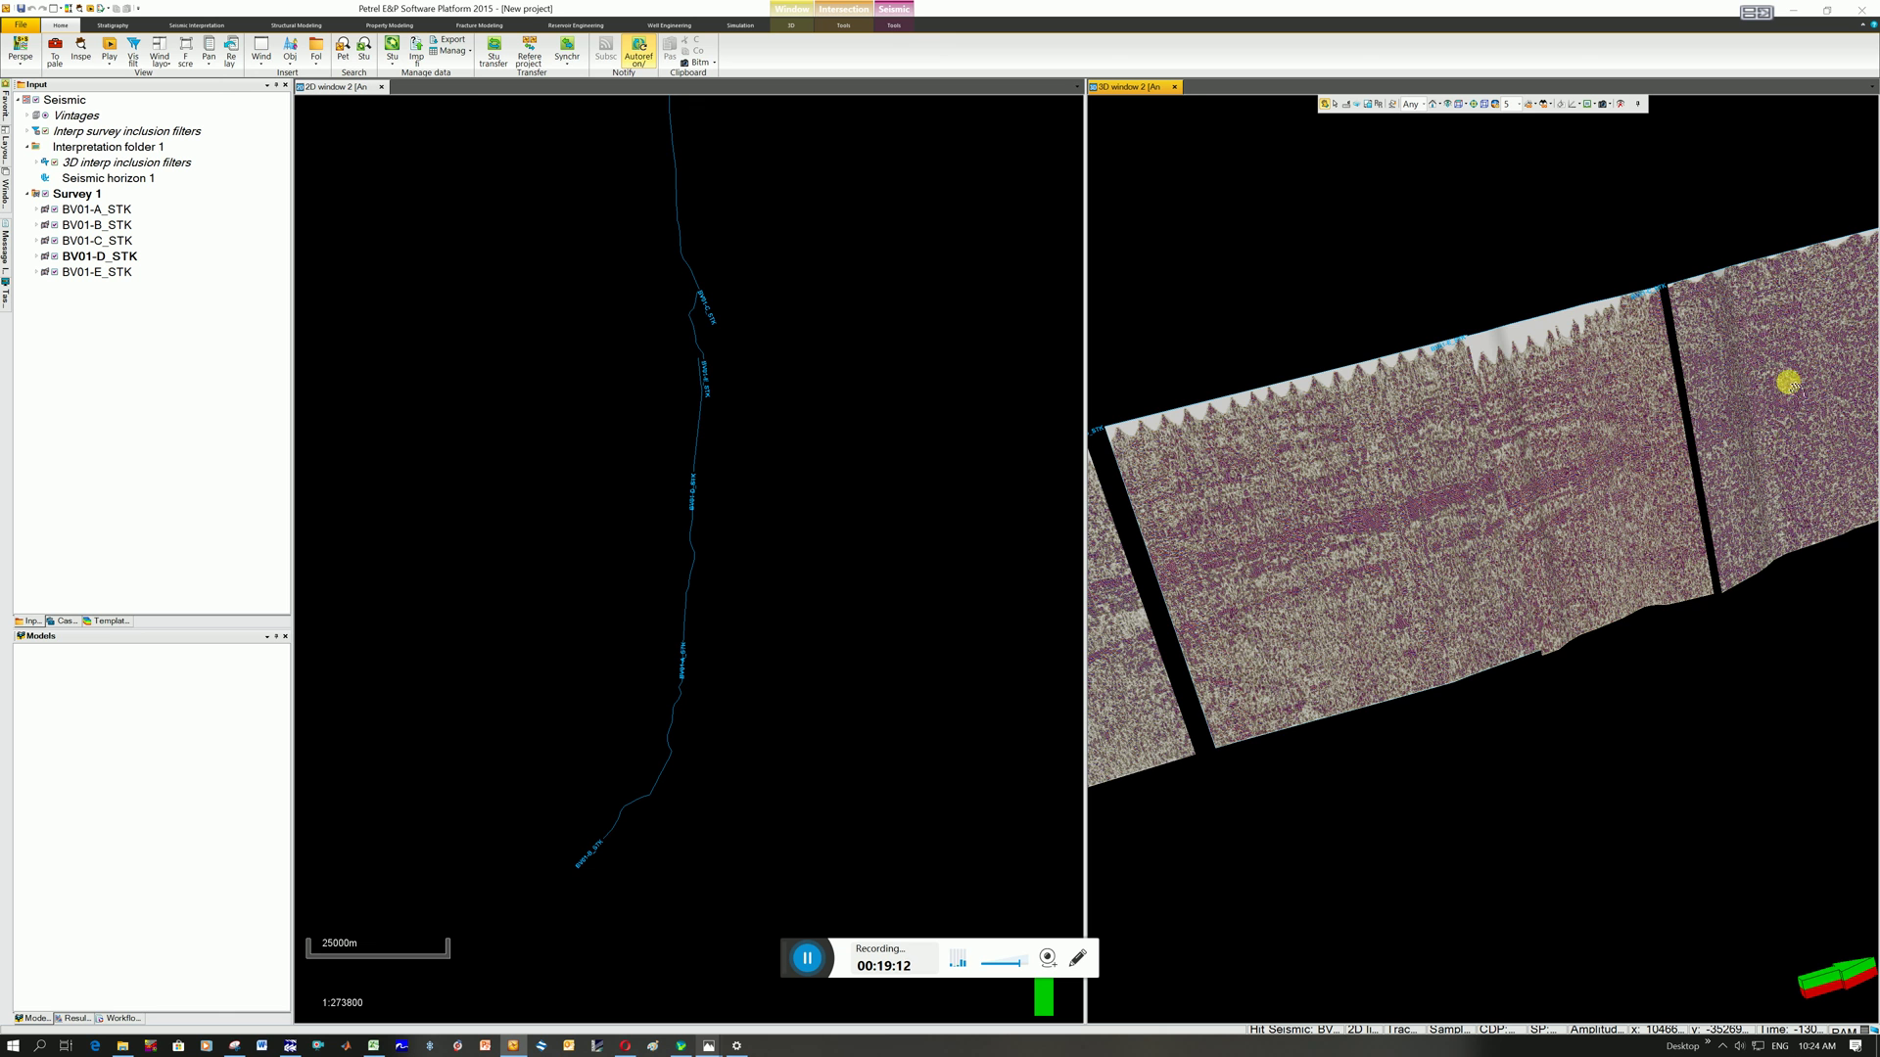
{"action": "scroll", "coordinate": [1503, 567], "scroll_direction": "down", "scroll_amount": 5}
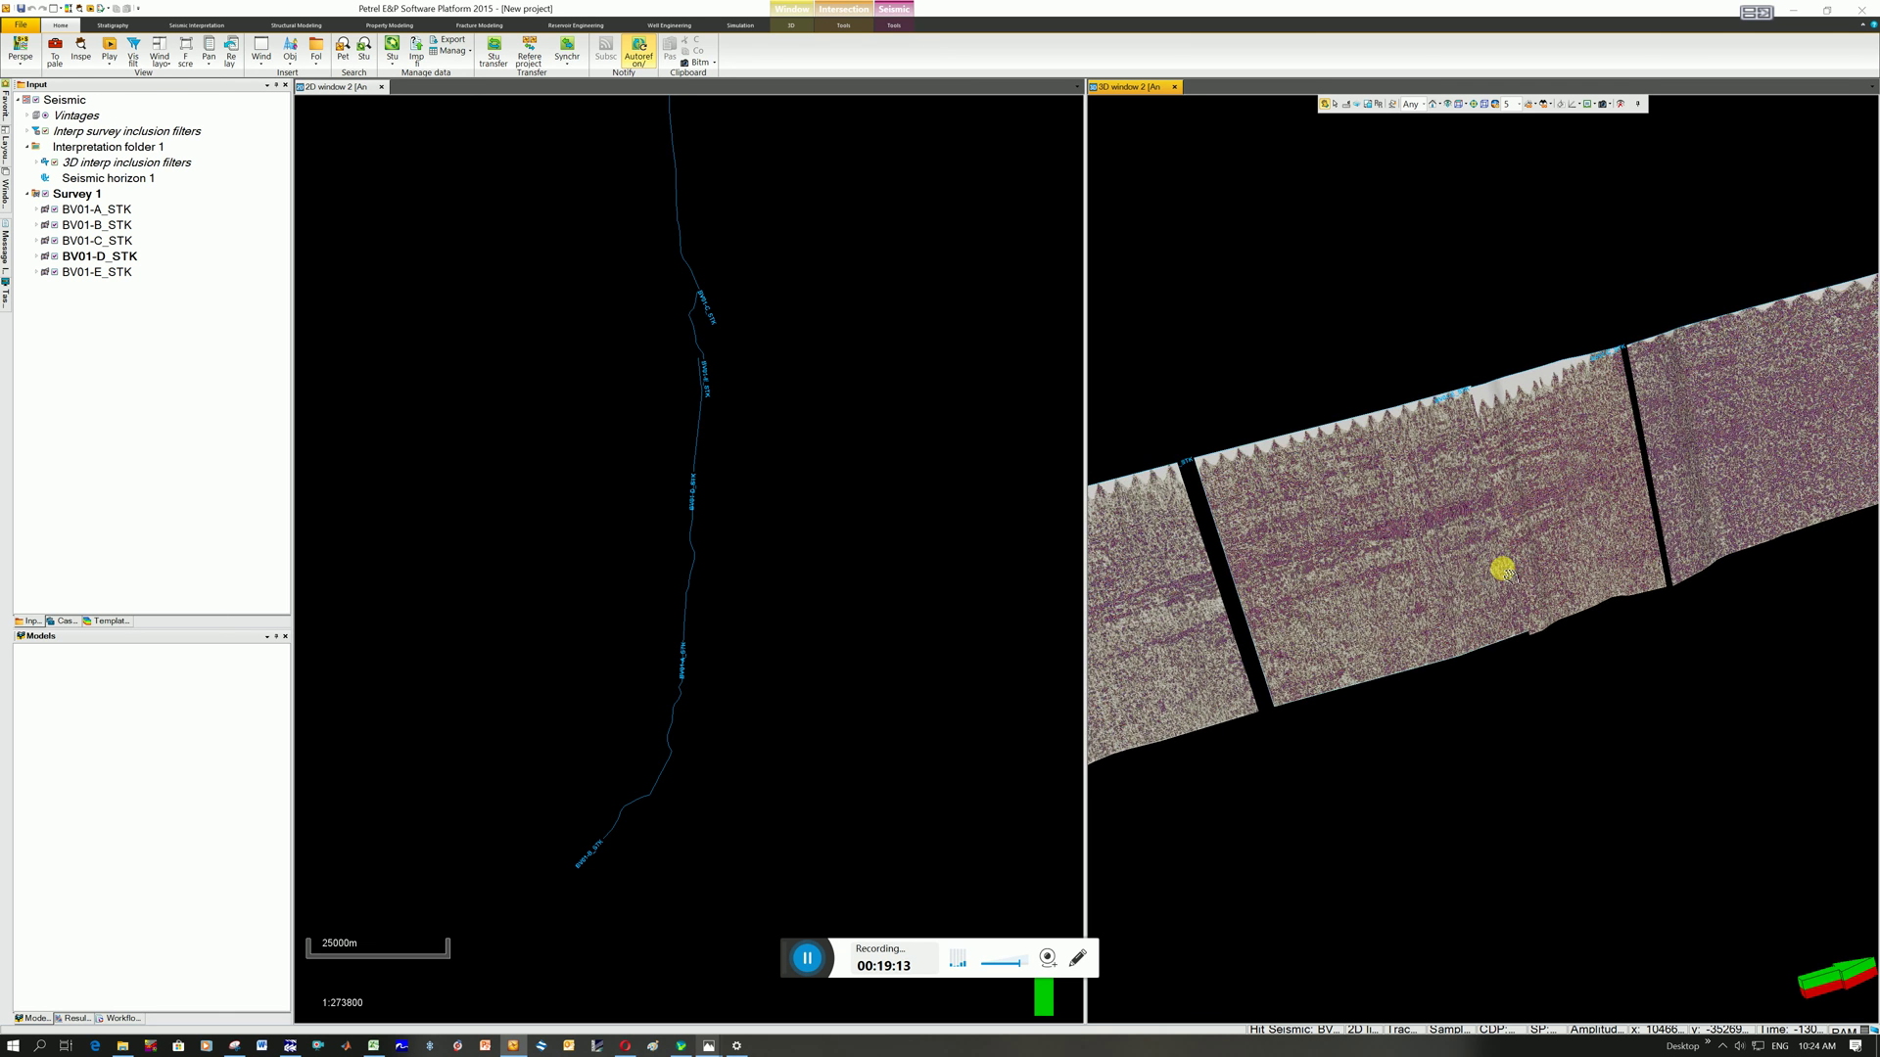
{"action": "scroll", "coordinate": [1488, 563], "scroll_direction": "down", "scroll_amount": 3}
{"action": "scroll", "coordinate": [1253, 641], "scroll_direction": "down", "scroll_amount": 3}
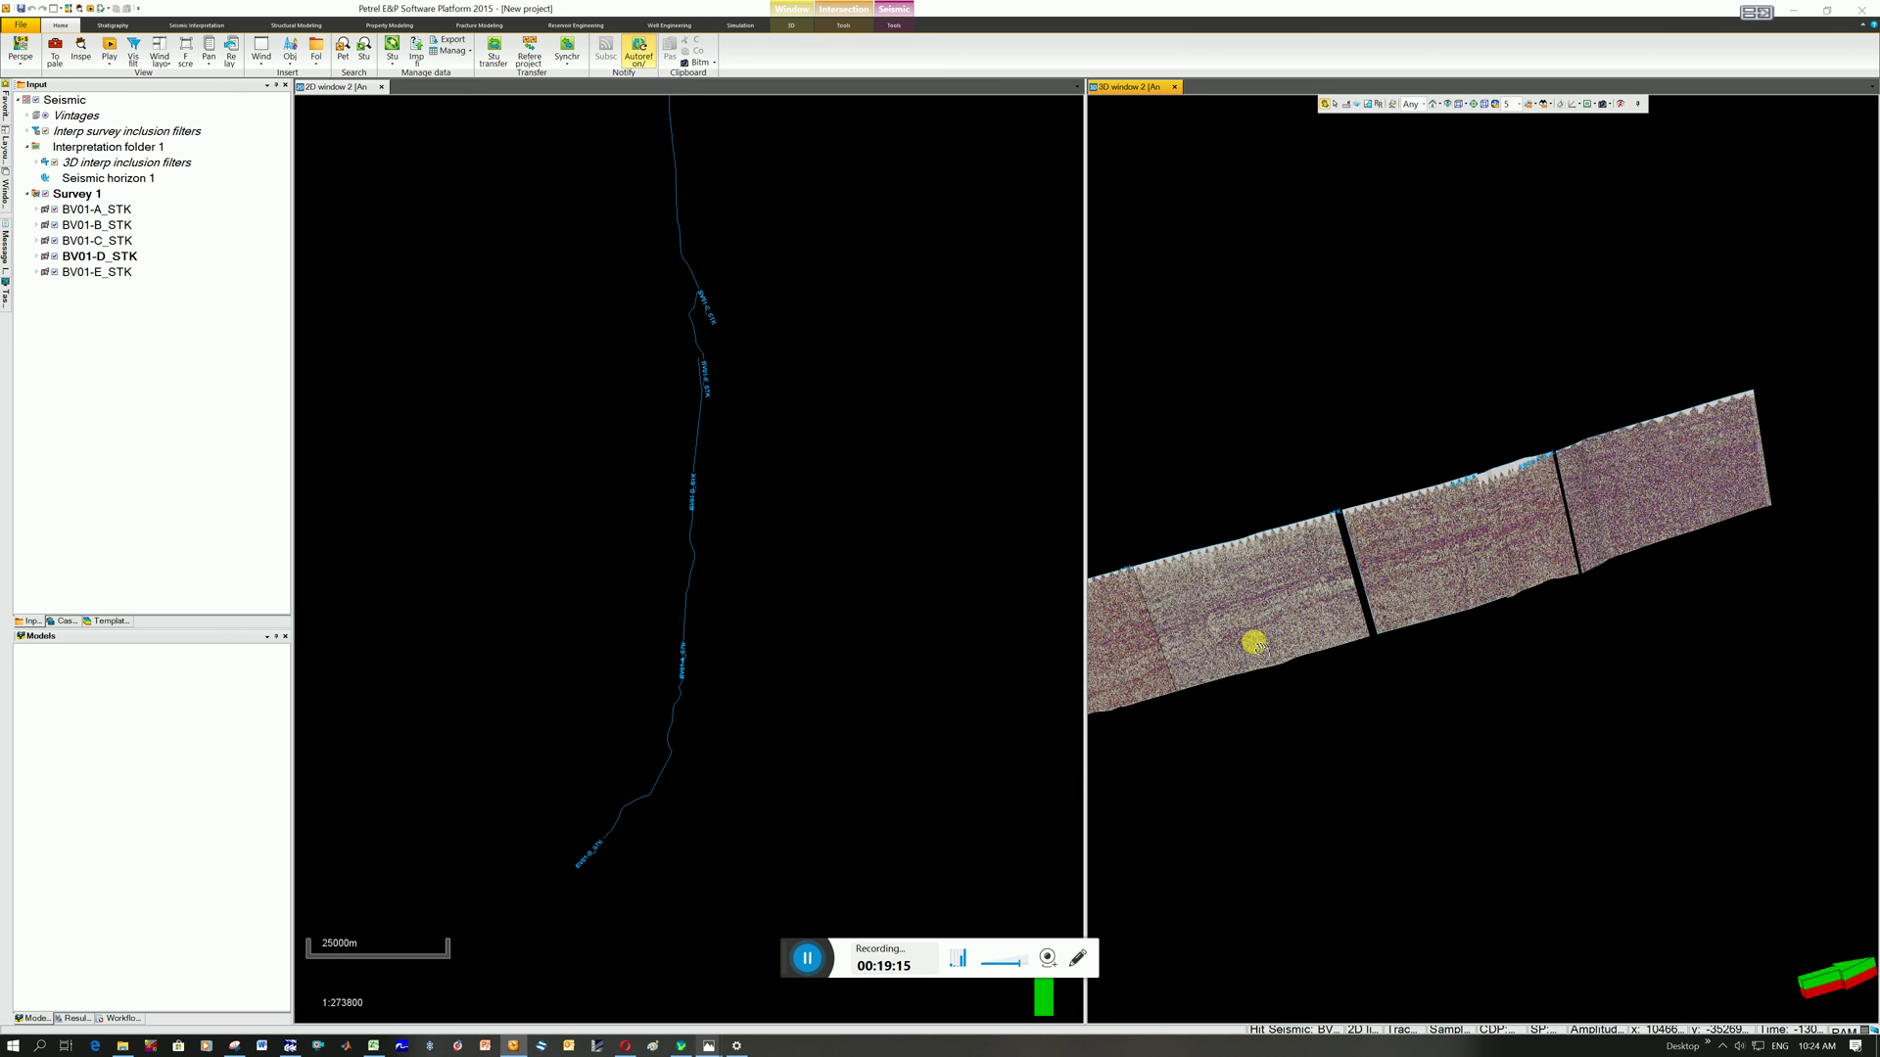
{"action": "scroll", "coordinate": [1235, 634], "scroll_direction": "down", "scroll_amount": 2}
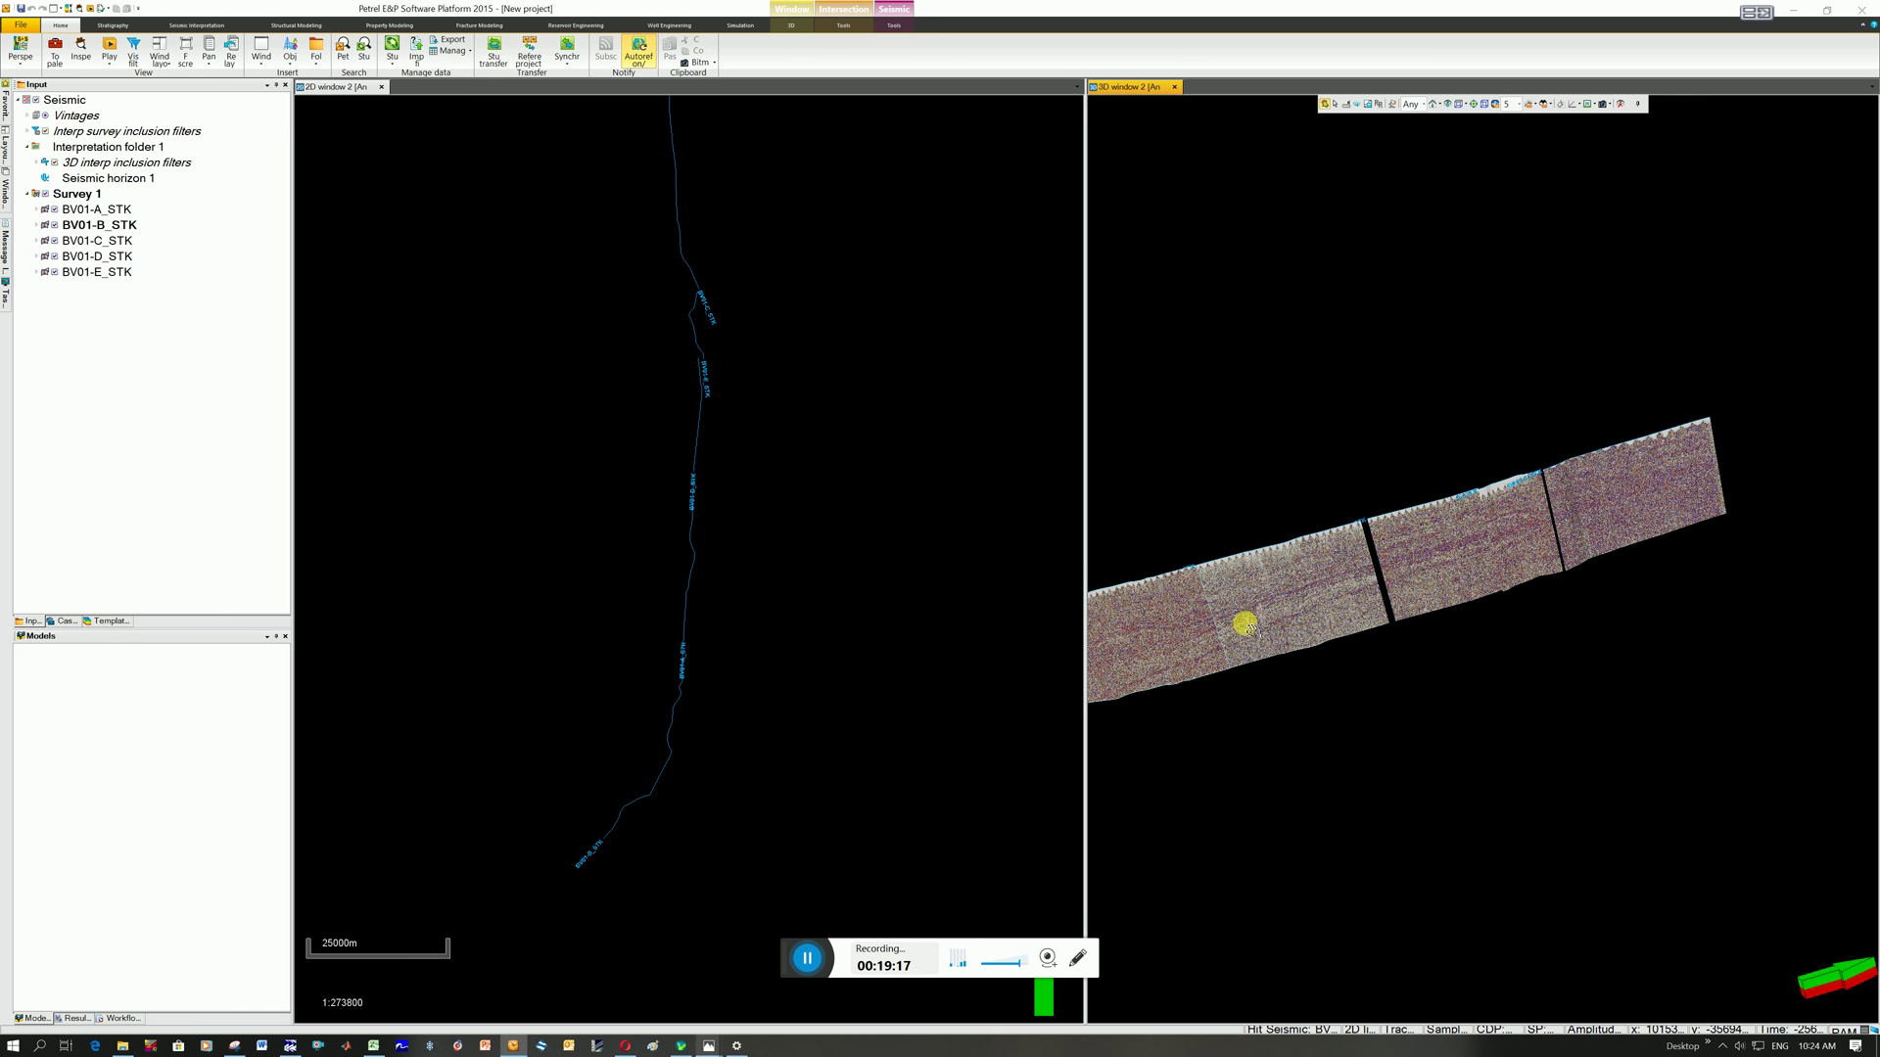
{"action": "right_click", "coordinate": [1249, 621]}
{"action": "left_click", "coordinate": [1351, 374]}
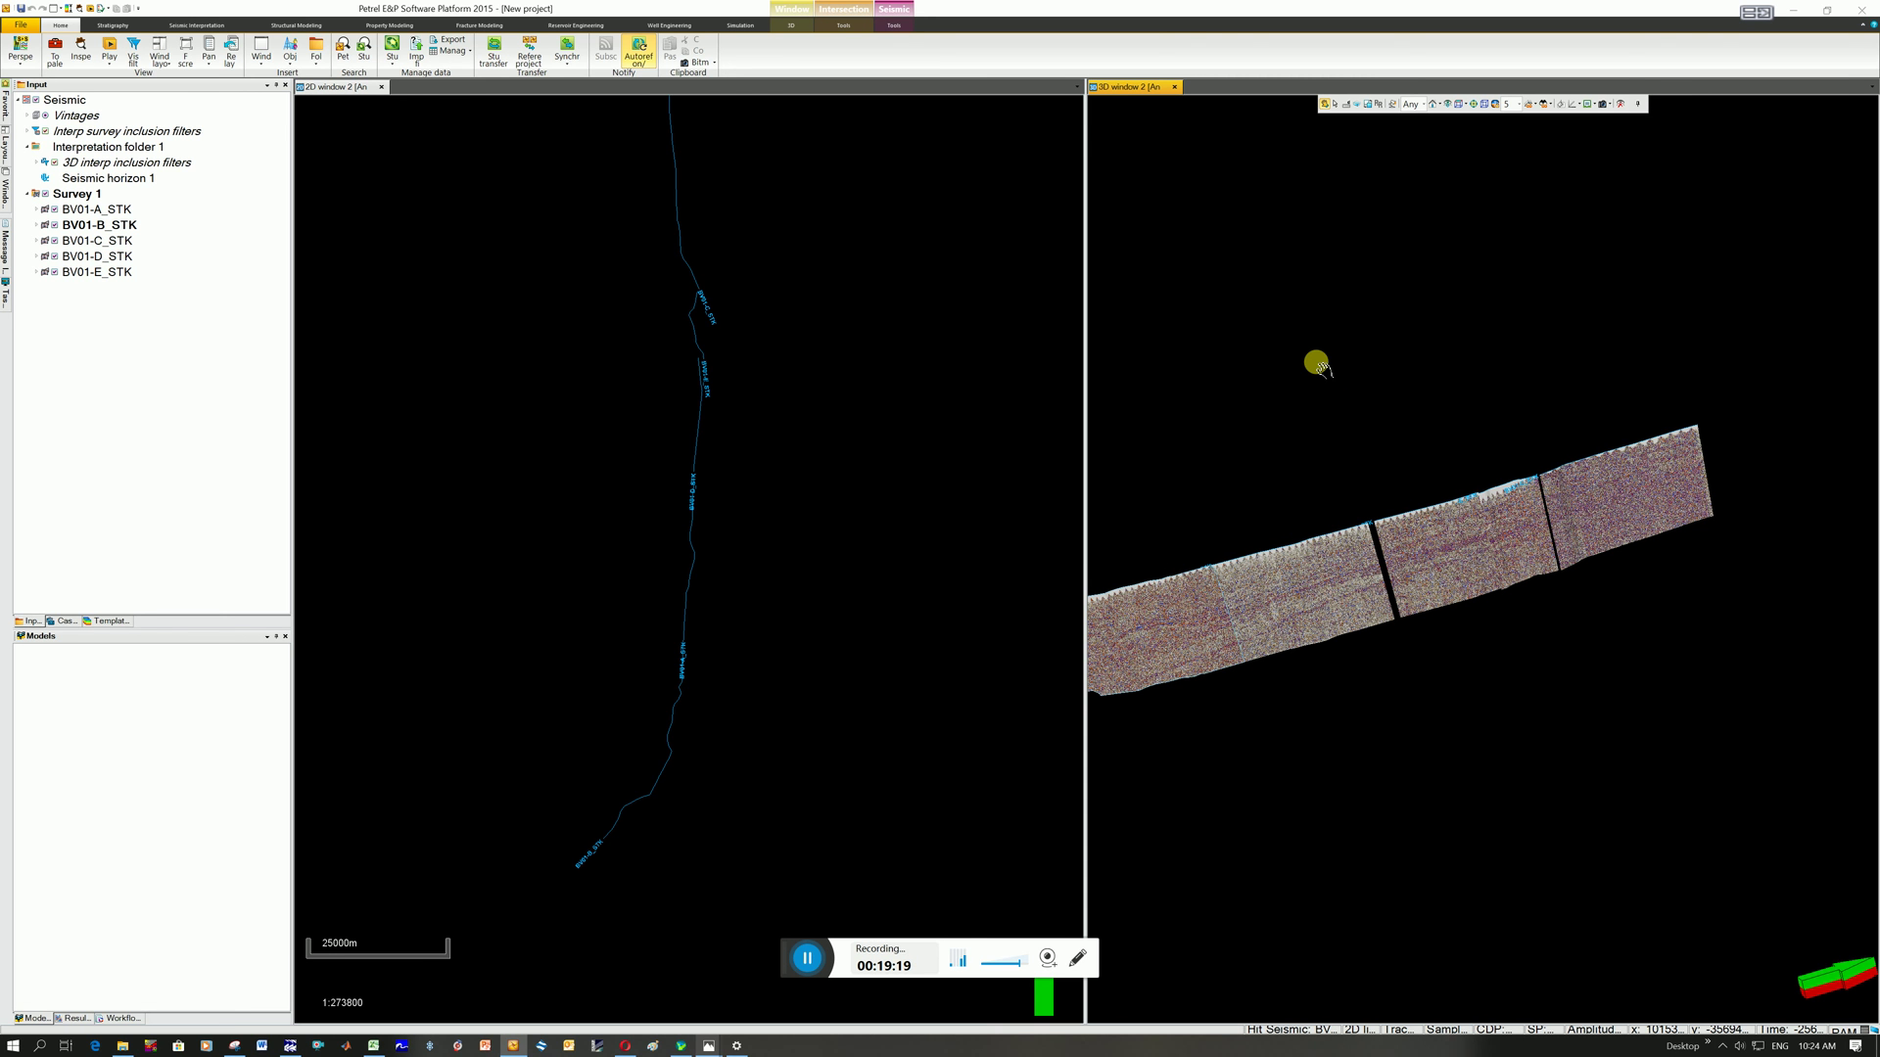